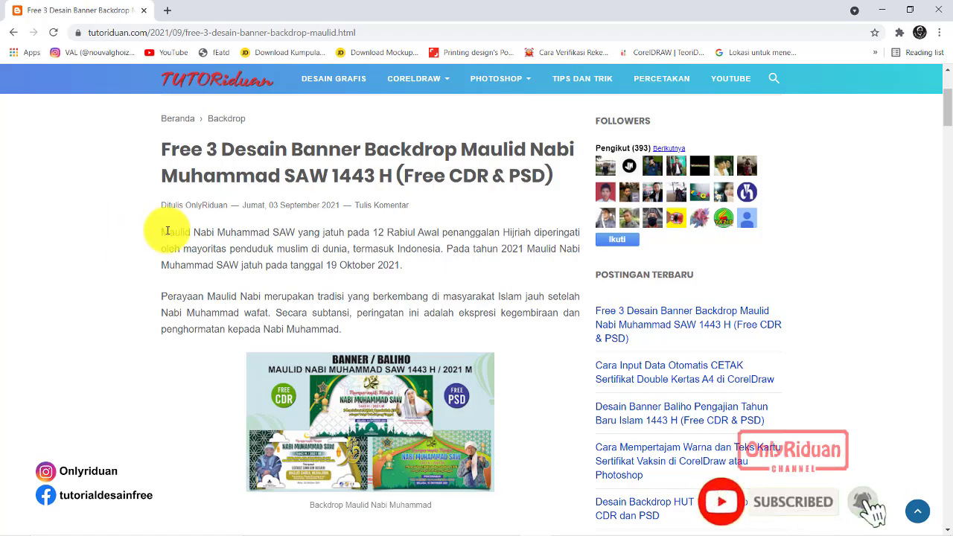
Step: Scroll down the tutoriduan.com post and view the first backdrop banner enlarged
{"action": "scroll", "coordinate": [169, 237], "scroll_direction": "down", "scroll_amount": 3}
{"action": "scroll", "coordinate": [169, 237], "scroll_direction": "down", "scroll_amount": 2}
{"action": "scroll", "coordinate": [170, 237], "scroll_direction": "down", "scroll_amount": 2}
{"action": "scroll", "coordinate": [170, 236], "scroll_direction": "down", "scroll_amount": 3}
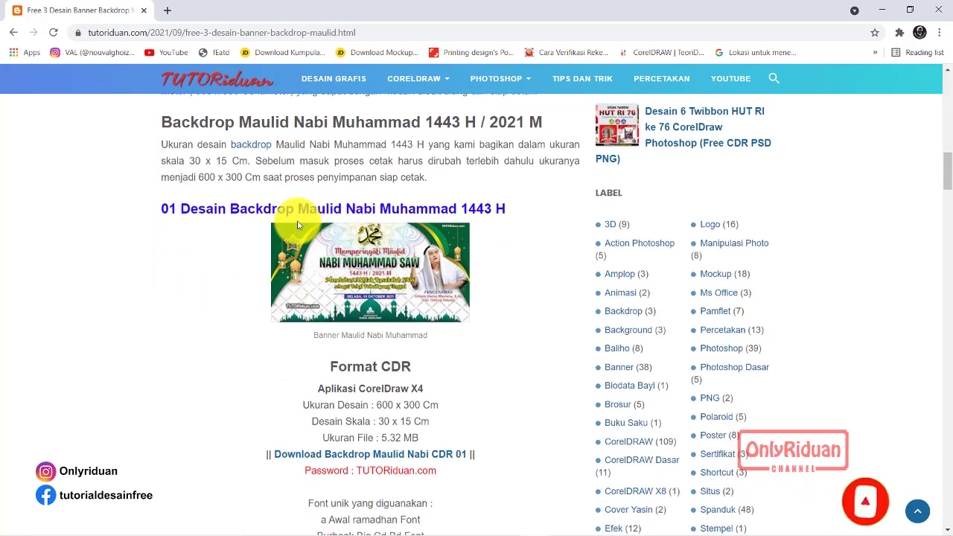
{"action": "left_click", "coordinate": [350, 272]}
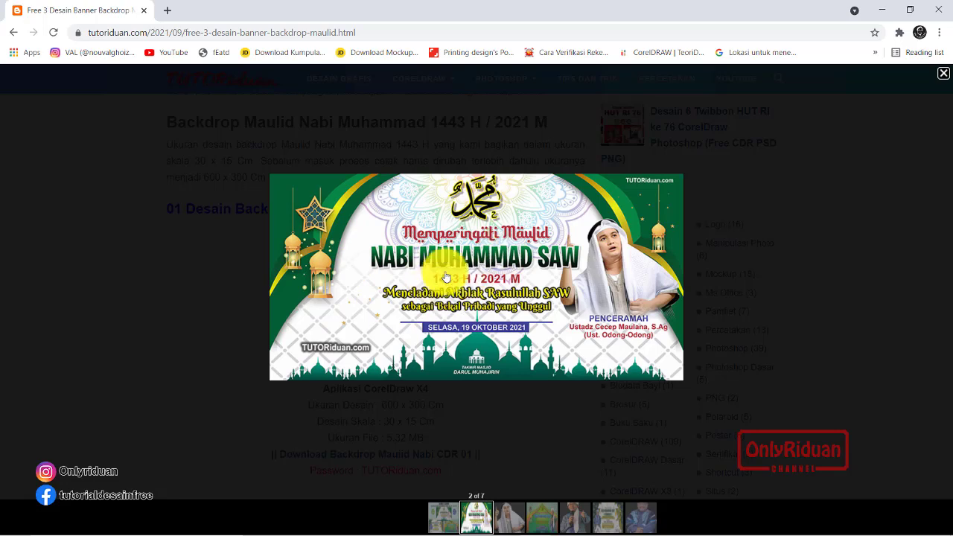
{"action": "left_click", "coordinate": [943, 74]}
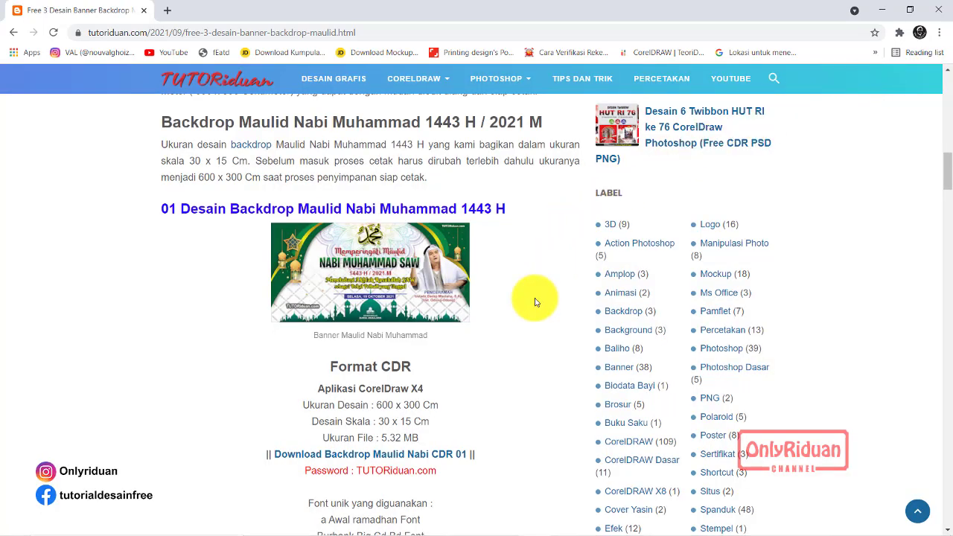
Step: Scroll further through the article and view the second backdrop banner enlarged
{"action": "scroll", "coordinate": [535, 301], "scroll_direction": "down", "scroll_amount": 1}
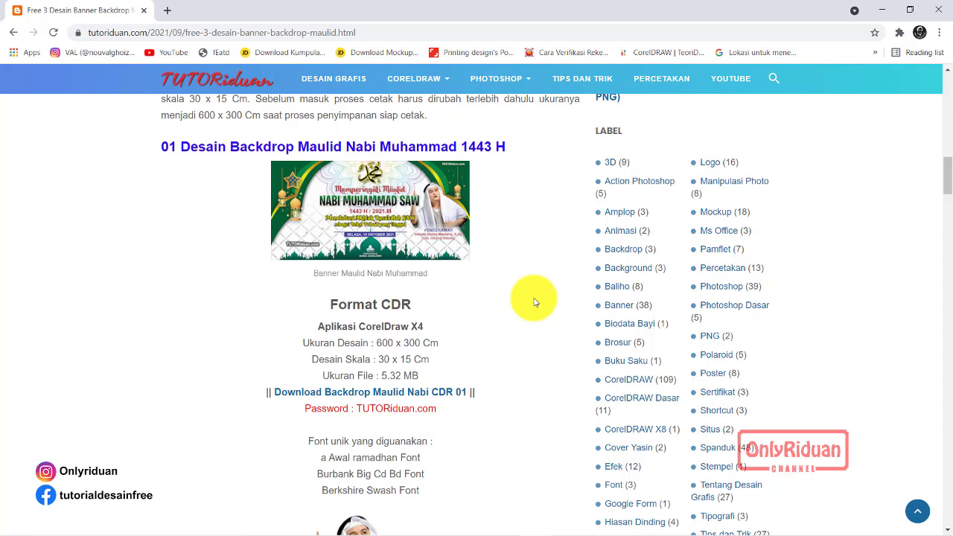
{"action": "scroll", "coordinate": [535, 302], "scroll_direction": "down", "scroll_amount": 1}
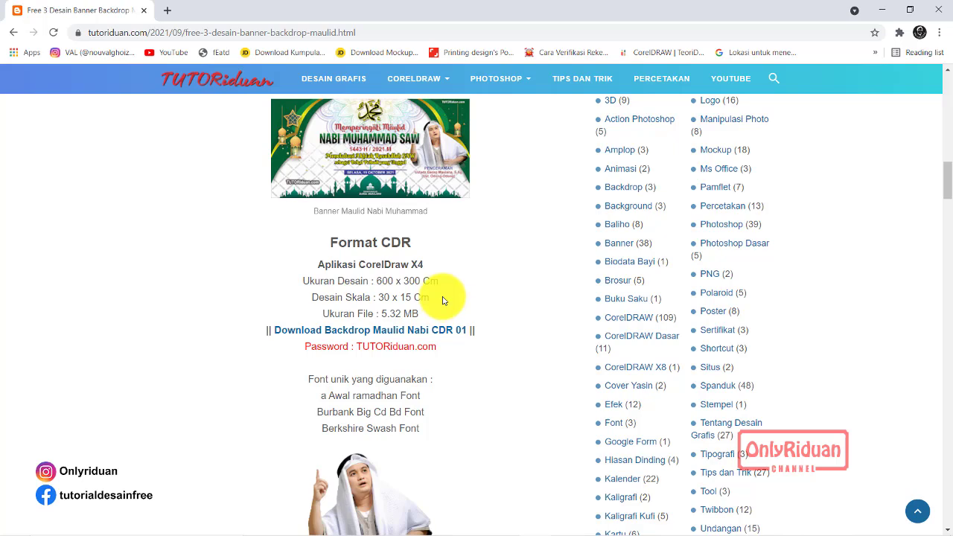
{"action": "scroll", "coordinate": [417, 298], "scroll_direction": "down", "scroll_amount": 2}
{"action": "scroll", "coordinate": [378, 297], "scroll_direction": "up", "scroll_amount": 1}
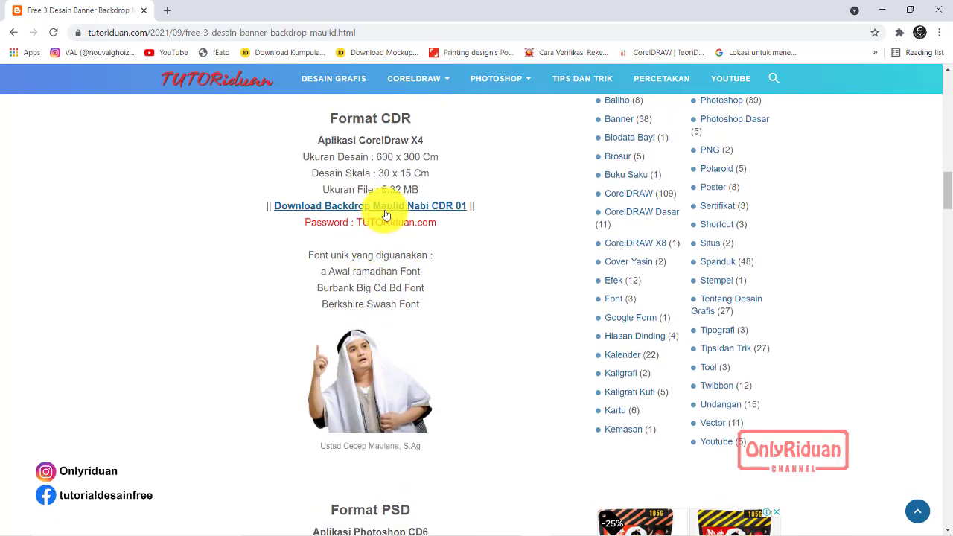
{"action": "scroll", "coordinate": [476, 279], "scroll_direction": "down", "scroll_amount": 3}
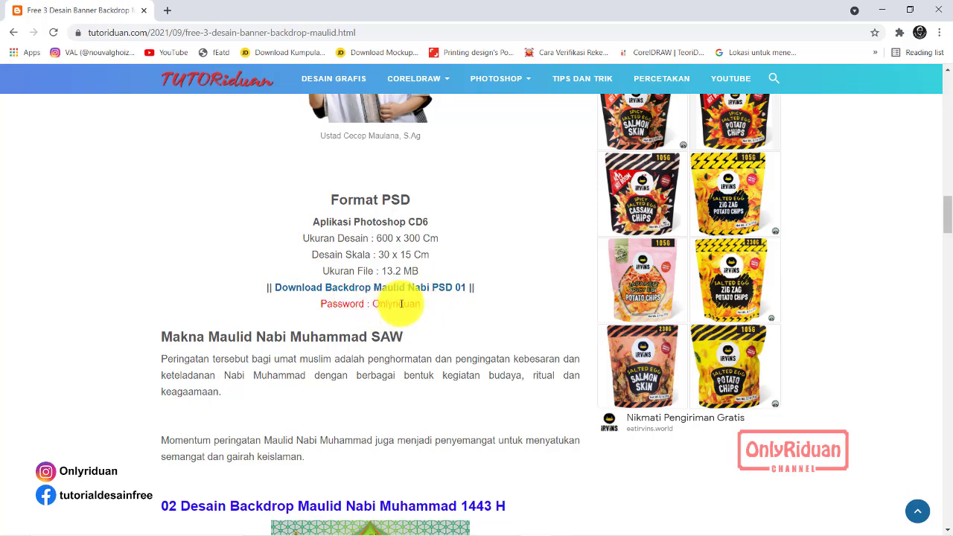
{"action": "scroll", "coordinate": [409, 248], "scroll_direction": "up", "scroll_amount": 3}
{"action": "scroll", "coordinate": [410, 251], "scroll_direction": "up", "scroll_amount": 2}
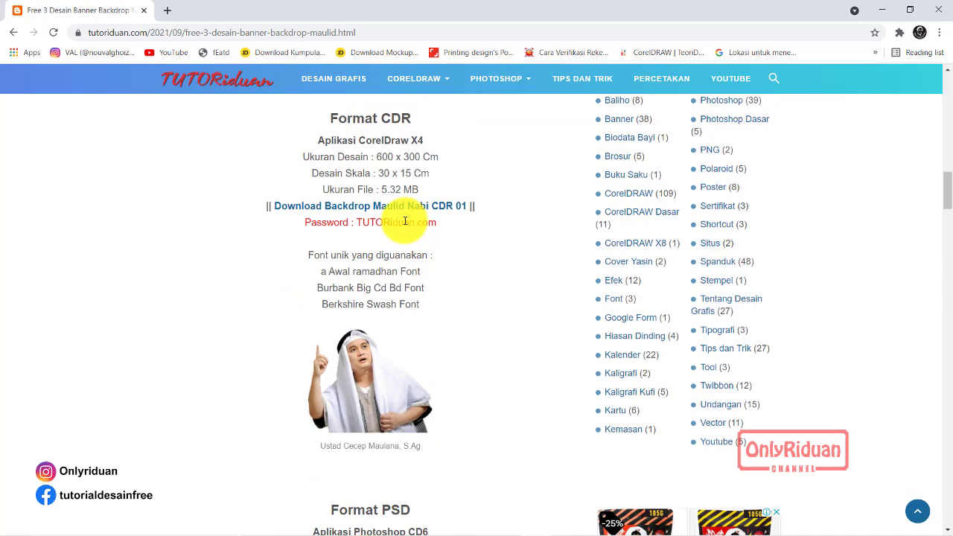
{"action": "scroll", "coordinate": [404, 213], "scroll_direction": "up", "scroll_amount": 4}
{"action": "scroll", "coordinate": [395, 253], "scroll_direction": "down", "scroll_amount": 6}
{"action": "scroll", "coordinate": [415, 268], "scroll_direction": "down", "scroll_amount": 5}
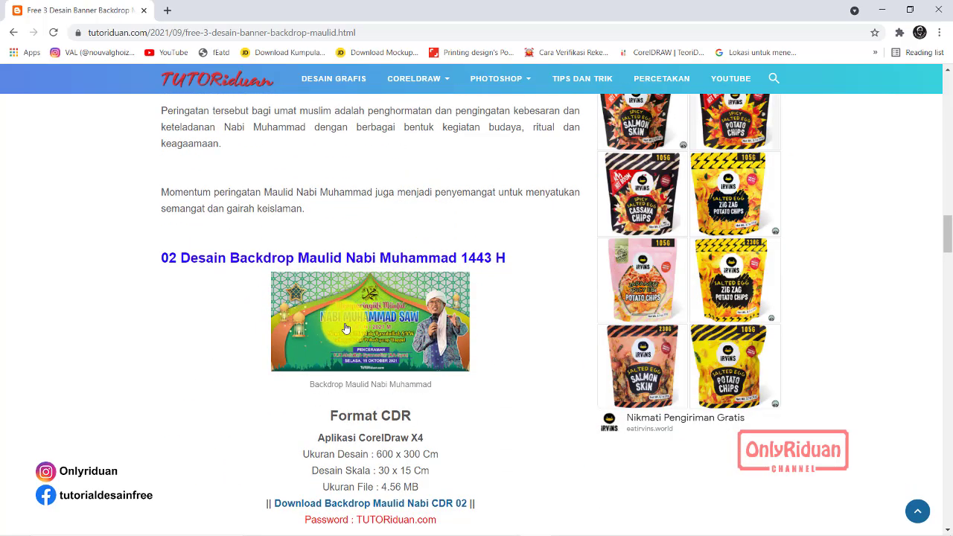
{"action": "left_click", "coordinate": [405, 335]}
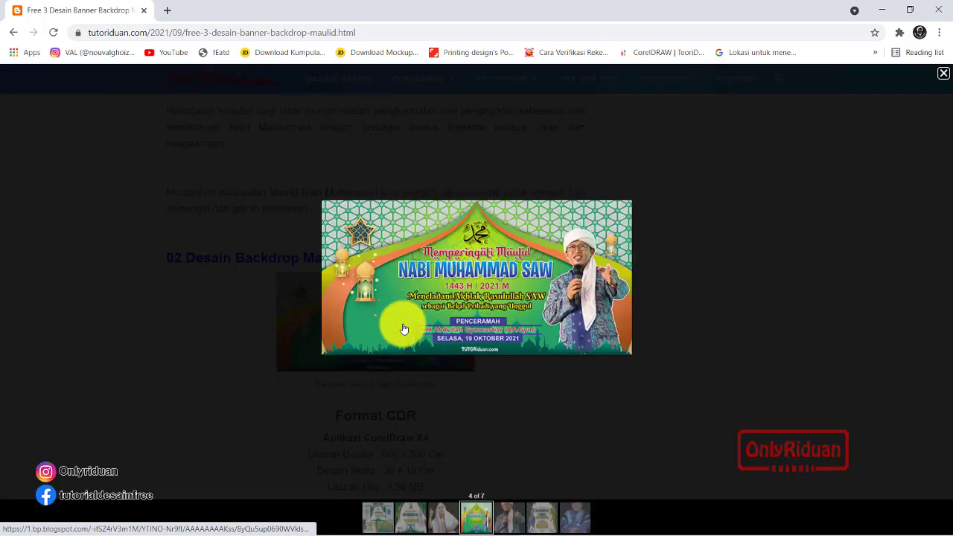
{"action": "left_click", "coordinate": [876, 81]}
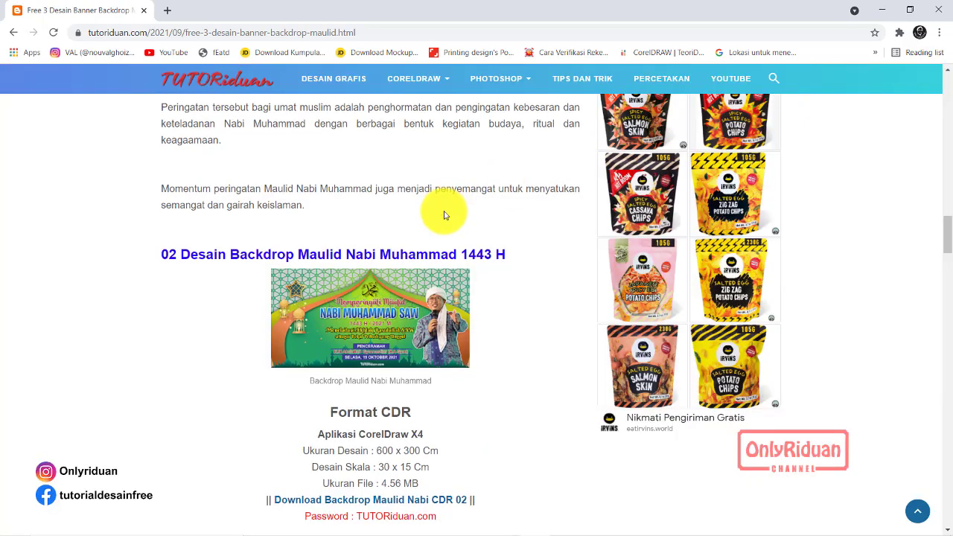
Step: Continue down the post and view the third backdrop banner enlarged
{"action": "scroll", "coordinate": [444, 216], "scroll_direction": "down", "scroll_amount": 2}
{"action": "scroll", "coordinate": [444, 215], "scroll_direction": "up", "scroll_amount": 1}
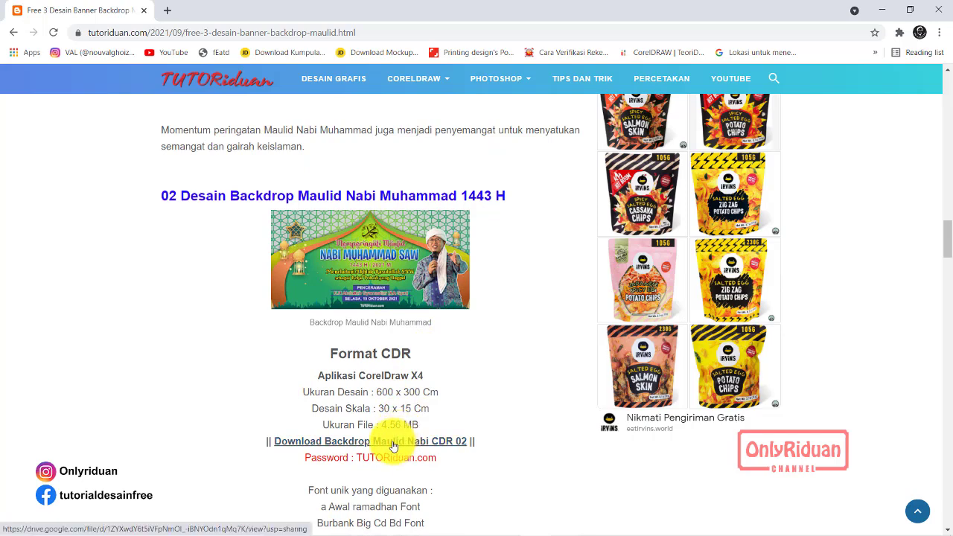
{"action": "scroll", "coordinate": [444, 385], "scroll_direction": "down", "scroll_amount": 5}
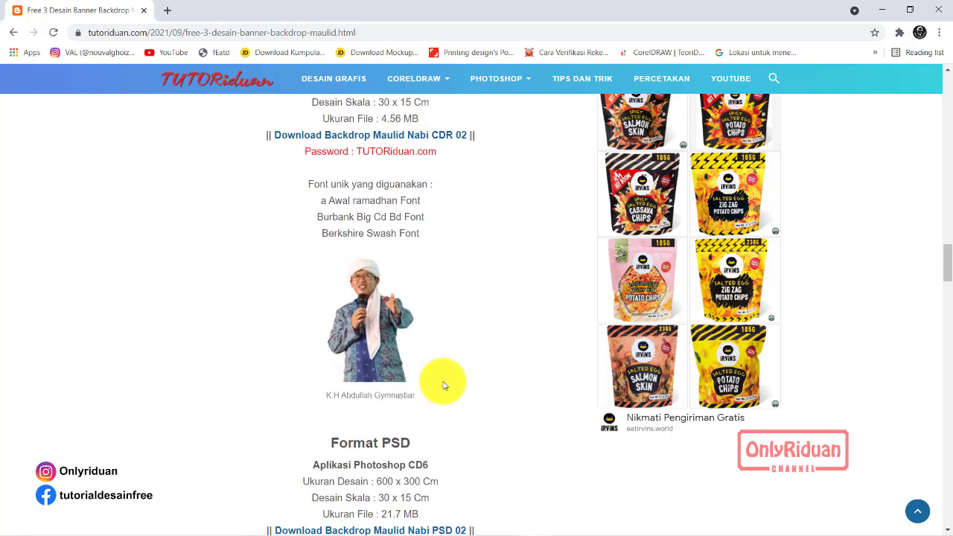
{"action": "scroll", "coordinate": [443, 384], "scroll_direction": "down", "scroll_amount": 3}
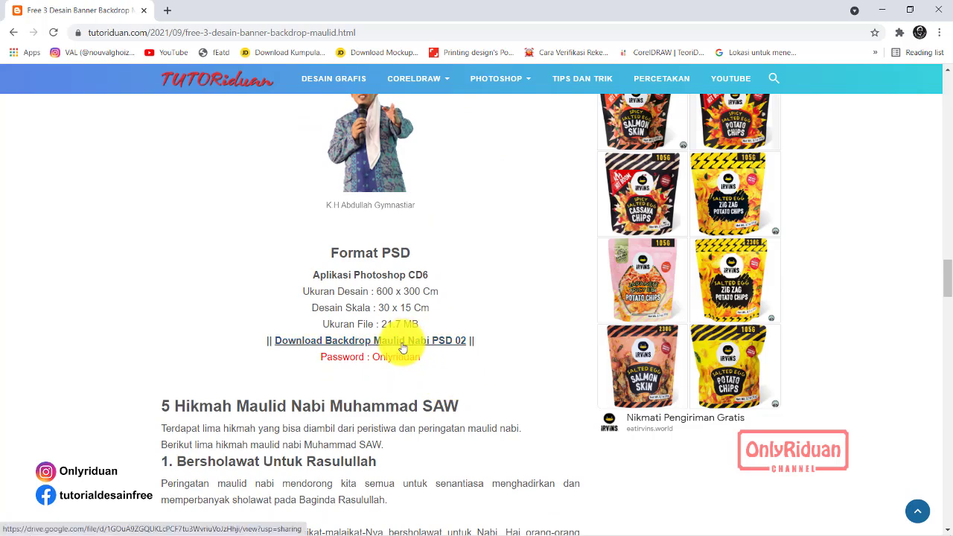
{"action": "scroll", "coordinate": [445, 274], "scroll_direction": "down", "scroll_amount": 1}
{"action": "scroll", "coordinate": [447, 277], "scroll_direction": "down", "scroll_amount": 3}
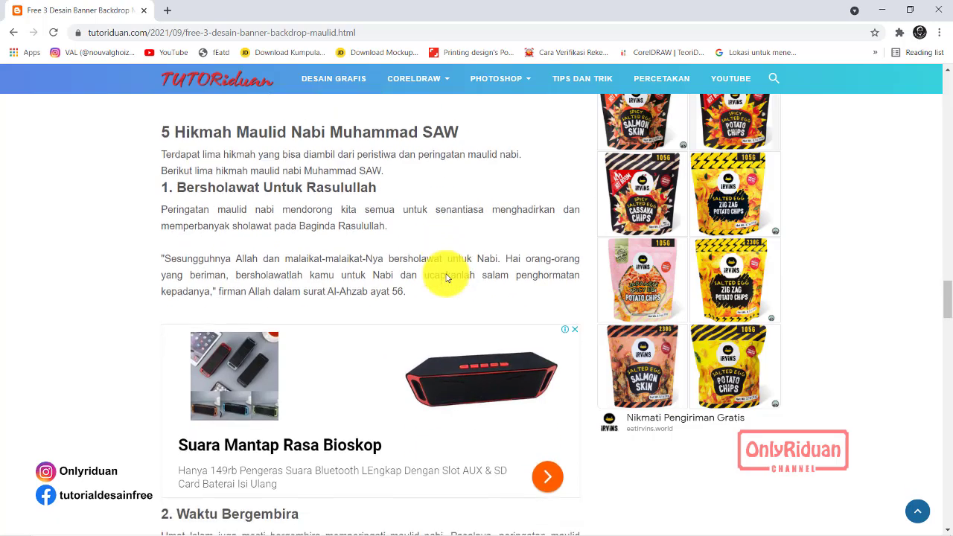
{"action": "scroll", "coordinate": [446, 277], "scroll_direction": "down", "scroll_amount": 4}
{"action": "scroll", "coordinate": [447, 277], "scroll_direction": "down", "scroll_amount": 3}
{"action": "scroll", "coordinate": [446, 278], "scroll_direction": "down", "scroll_amount": 3}
{"action": "scroll", "coordinate": [448, 279], "scroll_direction": "down", "scroll_amount": 3}
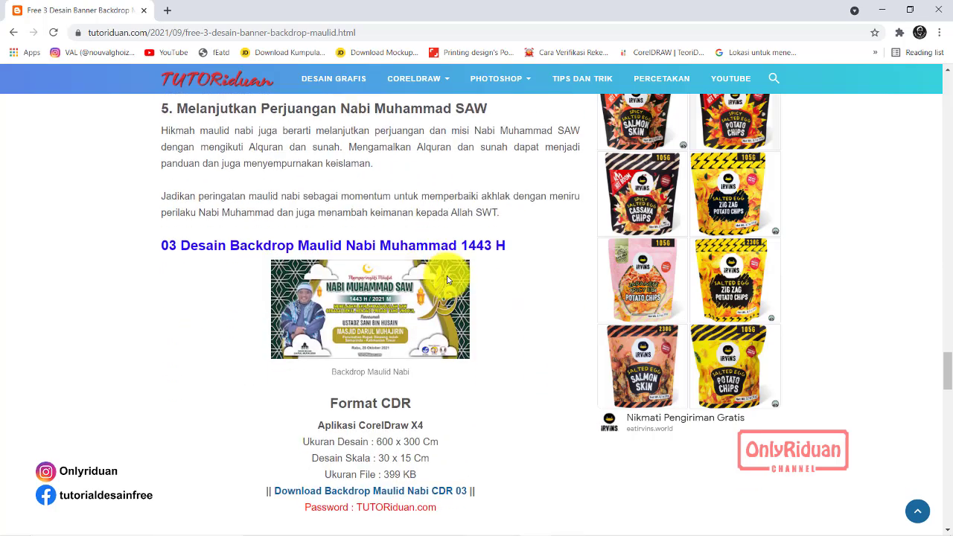
{"action": "left_click", "coordinate": [379, 253]}
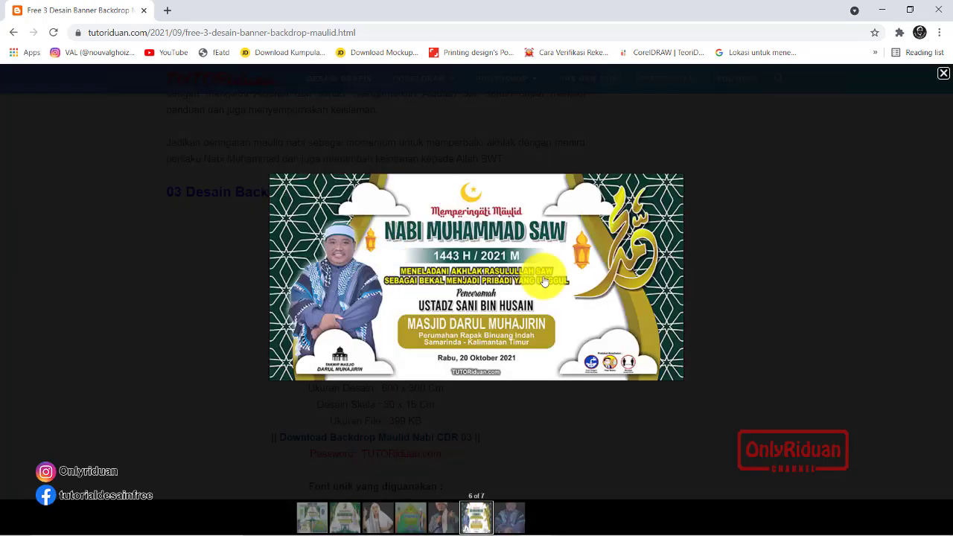
{"action": "left_click", "coordinate": [942, 74]}
Step: Search the web for the 'Awal ramadhan' font named in the article and check its dafont page
{"action": "scroll", "coordinate": [456, 223], "scroll_direction": "down", "scroll_amount": 2}
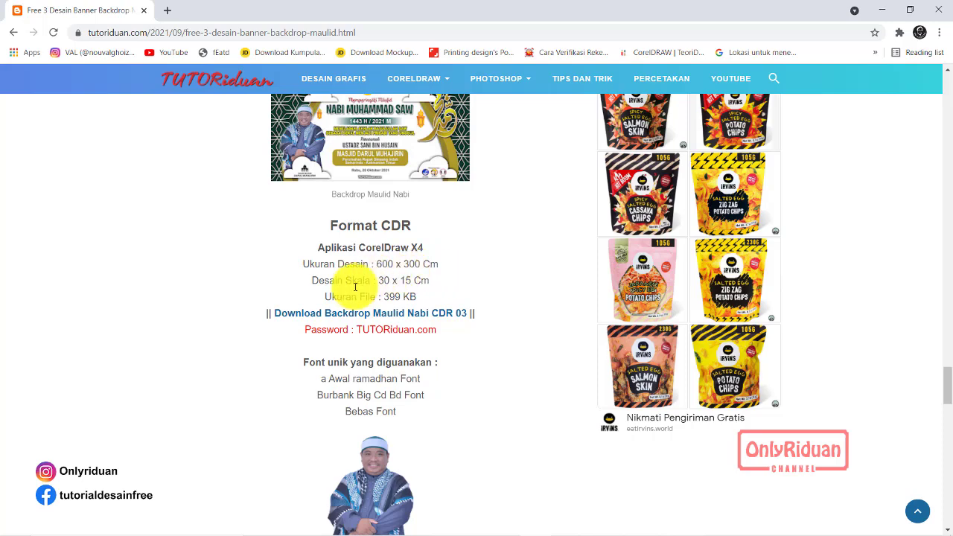
{"action": "scroll", "coordinate": [420, 320], "scroll_direction": "down", "scroll_amount": 4}
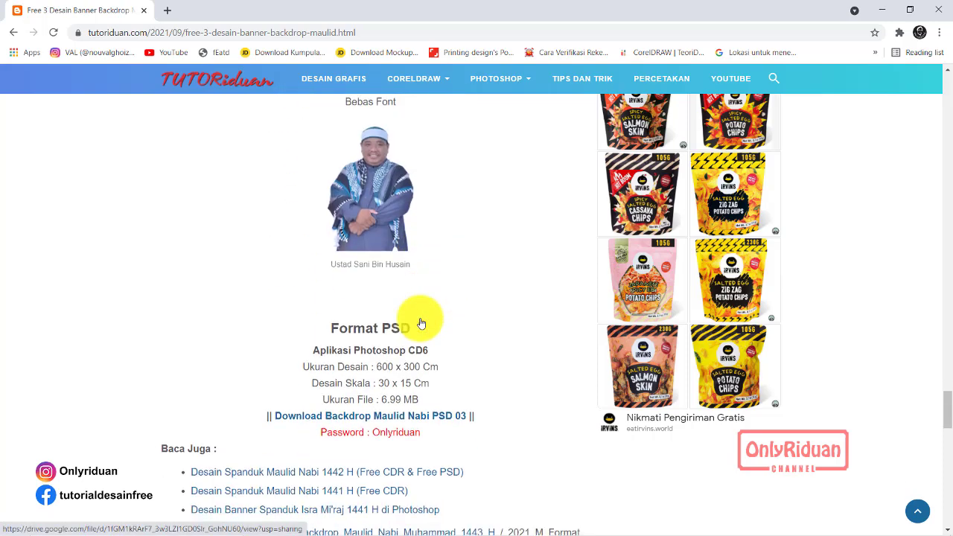
{"action": "scroll", "coordinate": [419, 318], "scroll_direction": "down", "scroll_amount": 2}
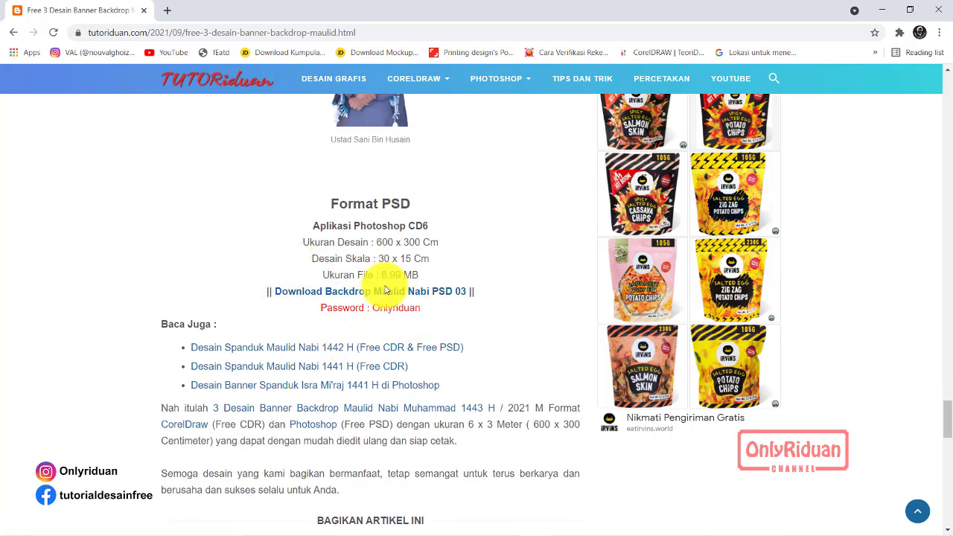
{"action": "scroll", "coordinate": [399, 301], "scroll_direction": "up", "scroll_amount": 4}
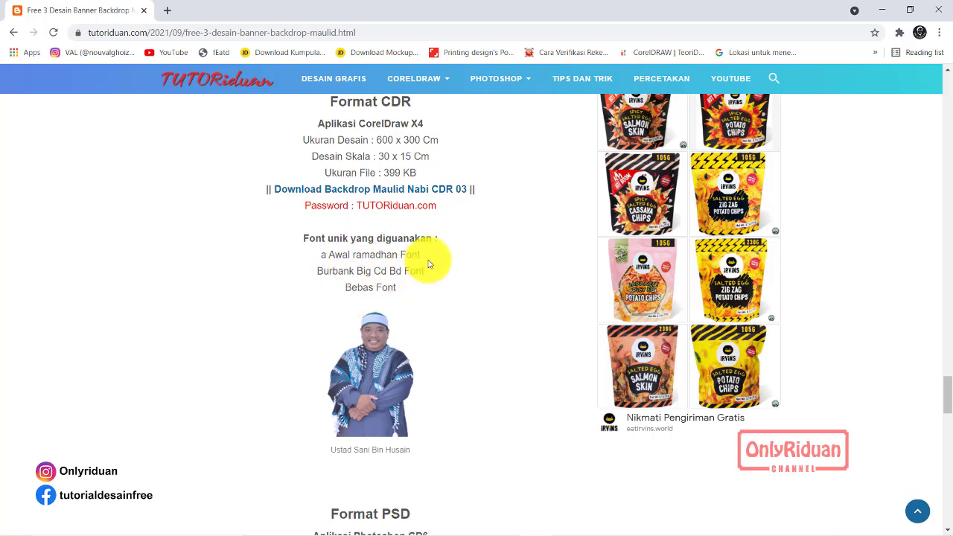
{"action": "left_click_drag", "start_coordinate": [428, 261], "coordinate": [294, 258]}
{"action": "key", "text": "ctrl+c"}
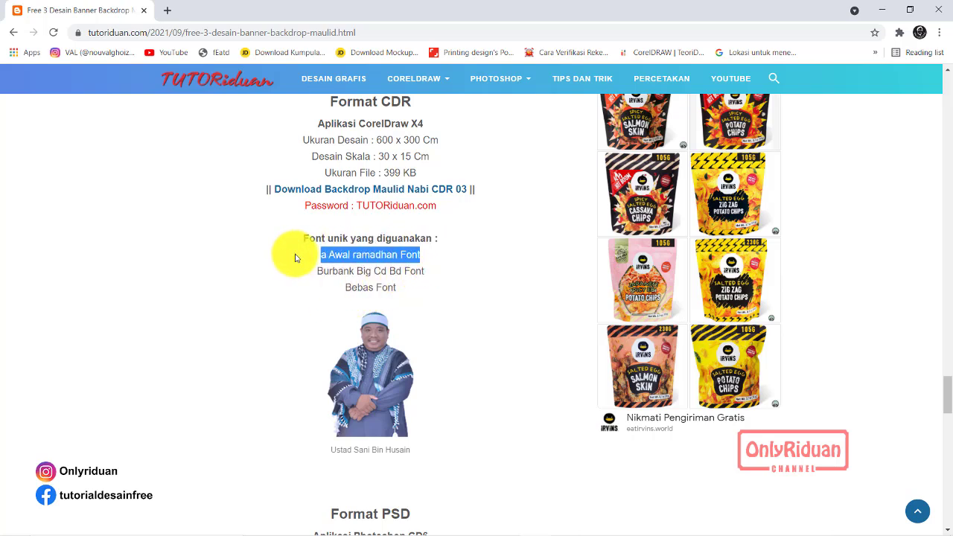
{"action": "key", "text": "ctrl+t"}
{"action": "key", "text": "ctrl+v"}
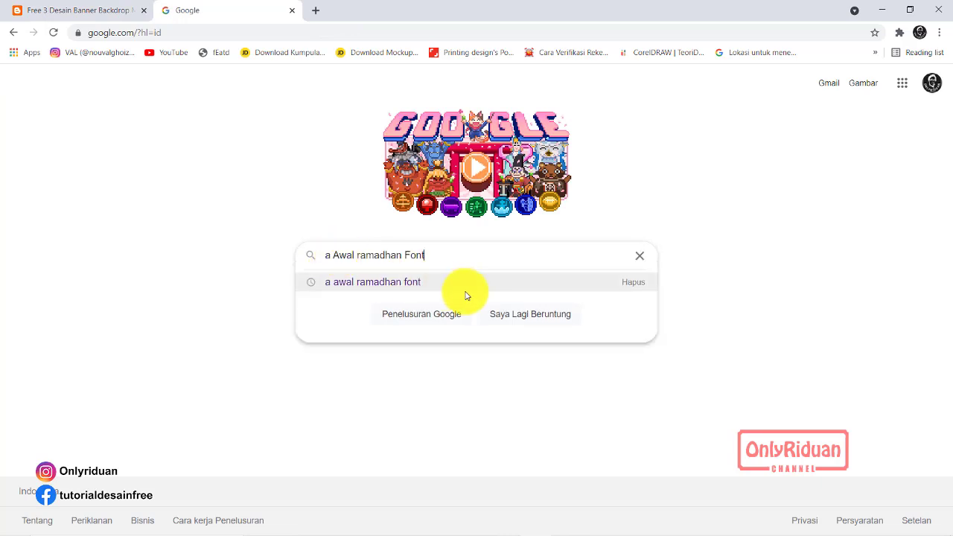
{"action": "key", "text": "Return"}
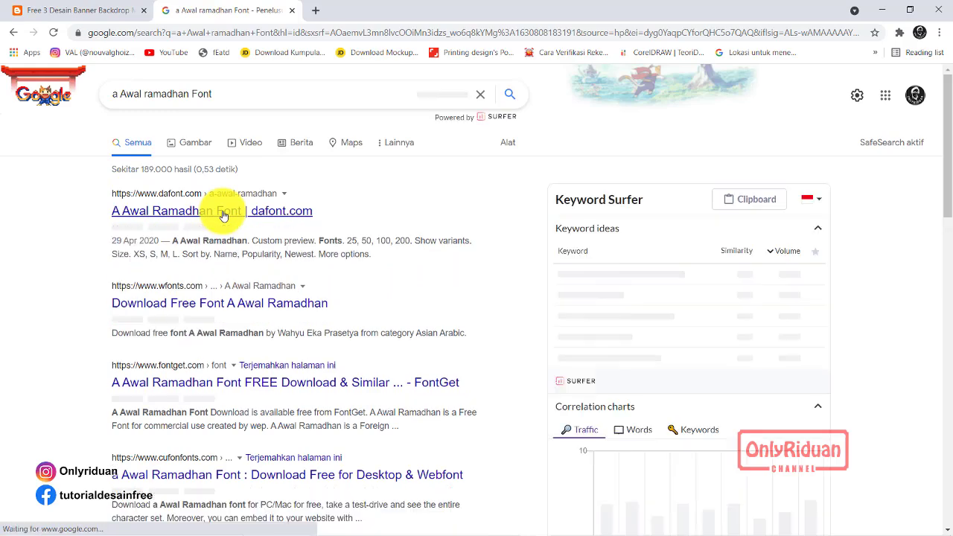
{"action": "middle_click", "coordinate": [228, 216]}
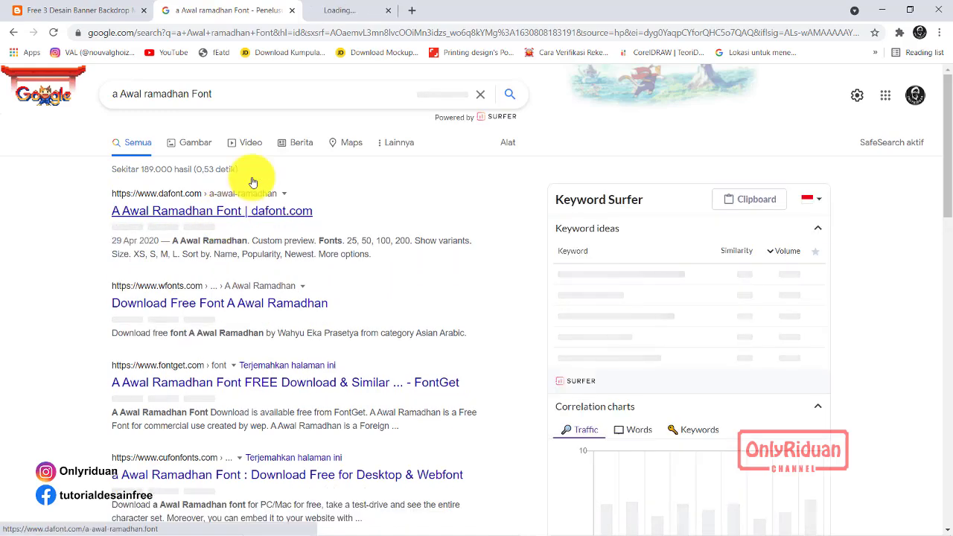
{"action": "left_click", "coordinate": [360, 10]}
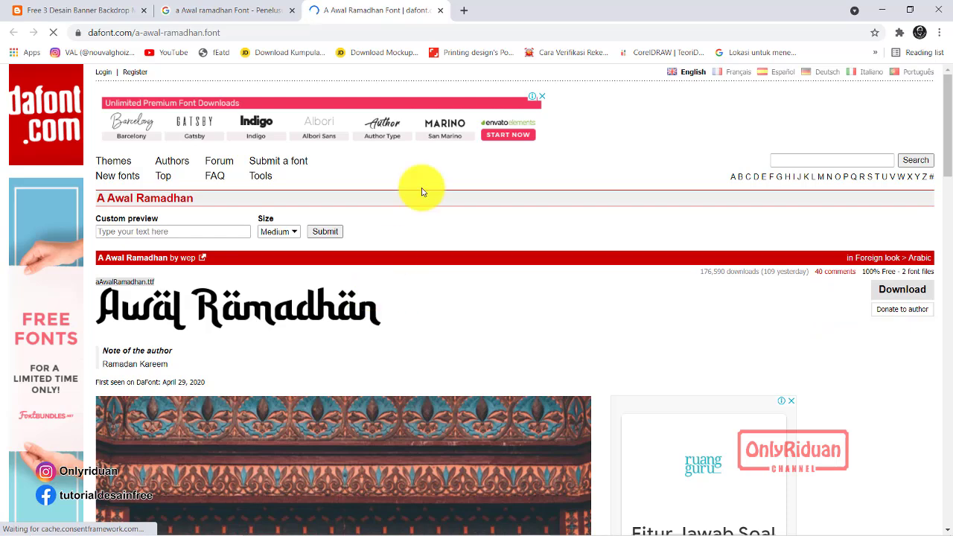
{"action": "left_click", "coordinate": [441, 10]}
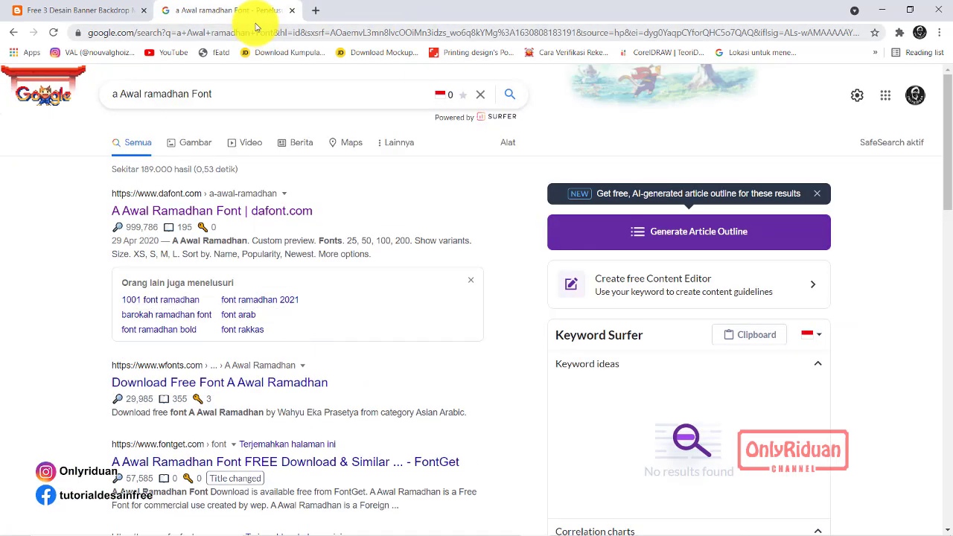
{"action": "left_click", "coordinate": [292, 10]}
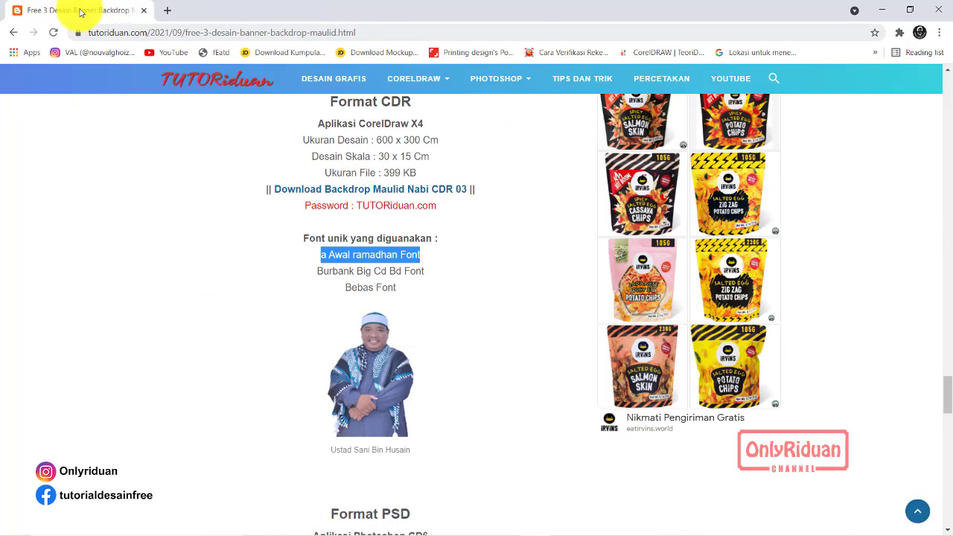
{"action": "left_click", "coordinate": [455, 293]}
Step: Scroll back up to the 01 Desain Backdrop section and its Format CDR details
{"action": "scroll", "coordinate": [461, 294], "scroll_direction": "up", "scroll_amount": 2}
{"action": "scroll", "coordinate": [461, 294], "scroll_direction": "up", "scroll_amount": 3}
{"action": "scroll", "coordinate": [461, 294], "scroll_direction": "up", "scroll_amount": 4}
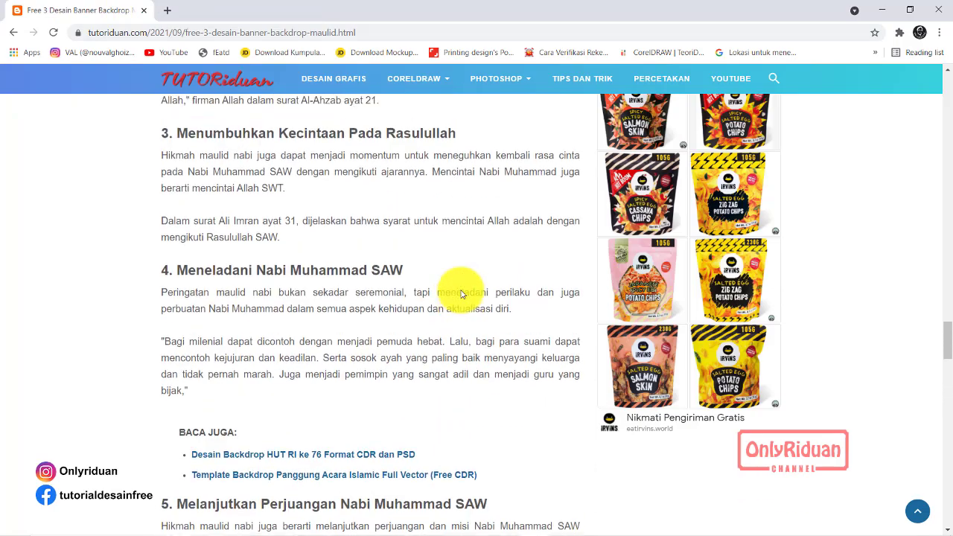
{"action": "scroll", "coordinate": [461, 294], "scroll_direction": "up", "scroll_amount": 3}
{"action": "scroll", "coordinate": [460, 294], "scroll_direction": "up", "scroll_amount": 2}
{"action": "scroll", "coordinate": [460, 294], "scroll_direction": "up", "scroll_amount": 3}
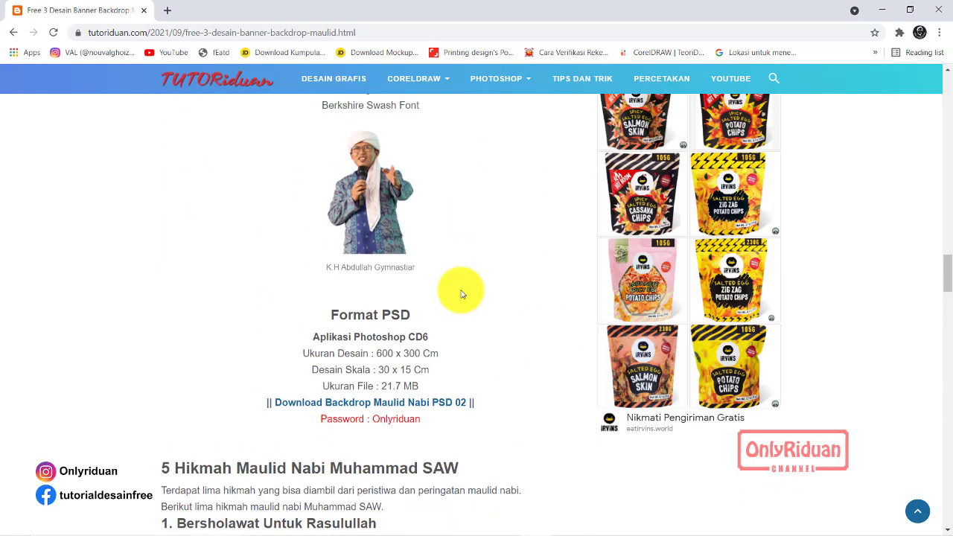
{"action": "scroll", "coordinate": [460, 294], "scroll_direction": "up", "scroll_amount": 2}
{"action": "scroll", "coordinate": [461, 294], "scroll_direction": "up", "scroll_amount": 2}
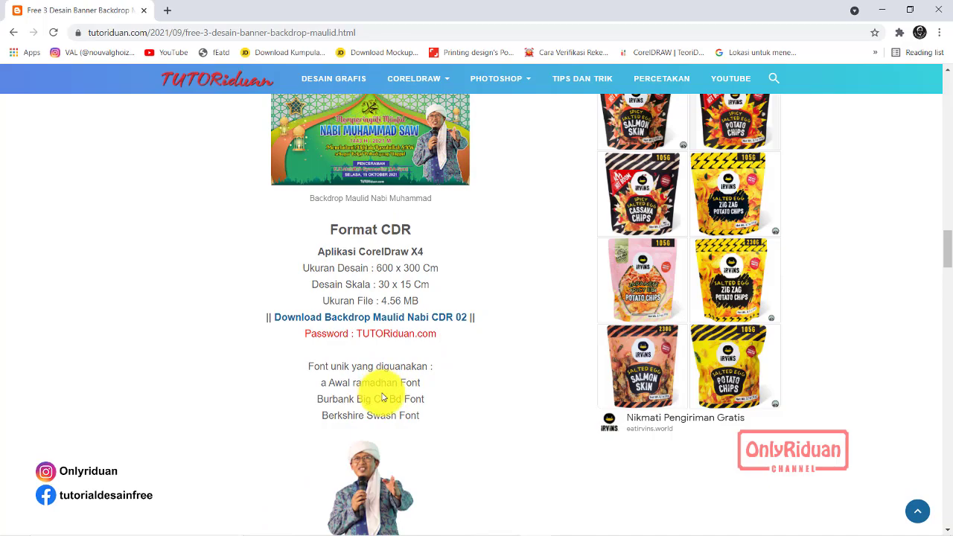
{"action": "scroll", "coordinate": [364, 342], "scroll_direction": "up", "scroll_amount": 3}
{"action": "scroll", "coordinate": [363, 342], "scroll_direction": "up", "scroll_amount": 1}
{"action": "scroll", "coordinate": [382, 345], "scroll_direction": "up", "scroll_amount": 8}
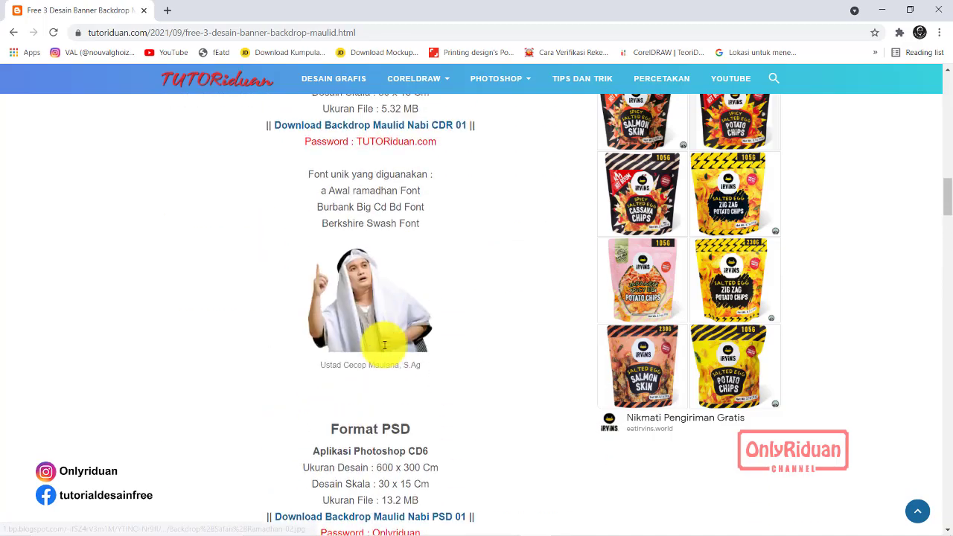
{"action": "scroll", "coordinate": [382, 393], "scroll_direction": "up", "scroll_amount": 2}
{"action": "scroll", "coordinate": [382, 334], "scroll_direction": "down", "scroll_amount": 1}
{"action": "scroll", "coordinate": [382, 308], "scroll_direction": "up", "scroll_amount": 4}
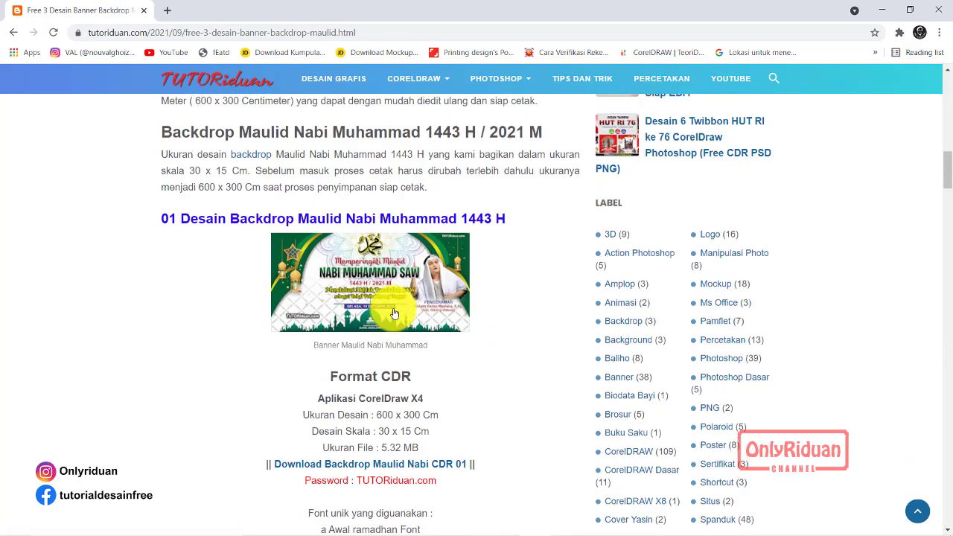
{"action": "scroll", "coordinate": [387, 334], "scroll_direction": "up", "scroll_amount": 1}
{"action": "scroll", "coordinate": [398, 378], "scroll_direction": "down", "scroll_amount": 1}
{"action": "scroll", "coordinate": [399, 378], "scroll_direction": "down", "scroll_amount": 2}
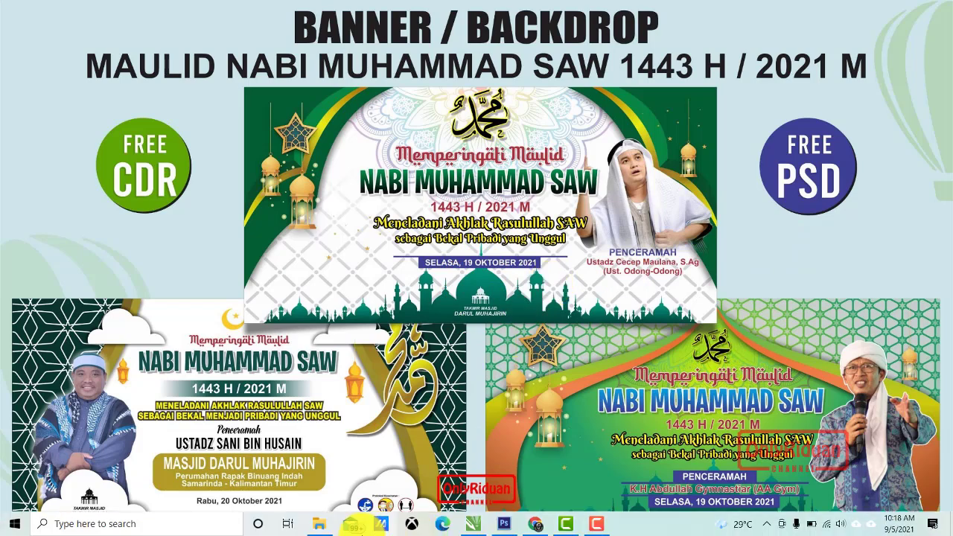
Step: Browse the Backdrop Maulid Nabi 1443 folder's X4 and PSD subfolders, ending in X4
{"action": "left_click", "coordinate": [316, 525]}
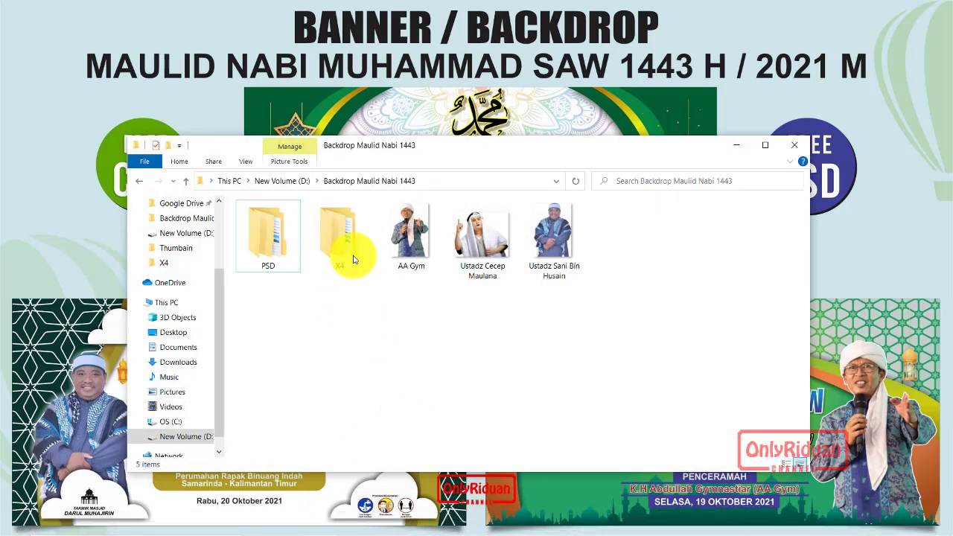
{"action": "left_click", "coordinate": [350, 251]}
{"action": "double_click", "coordinate": [350, 251]}
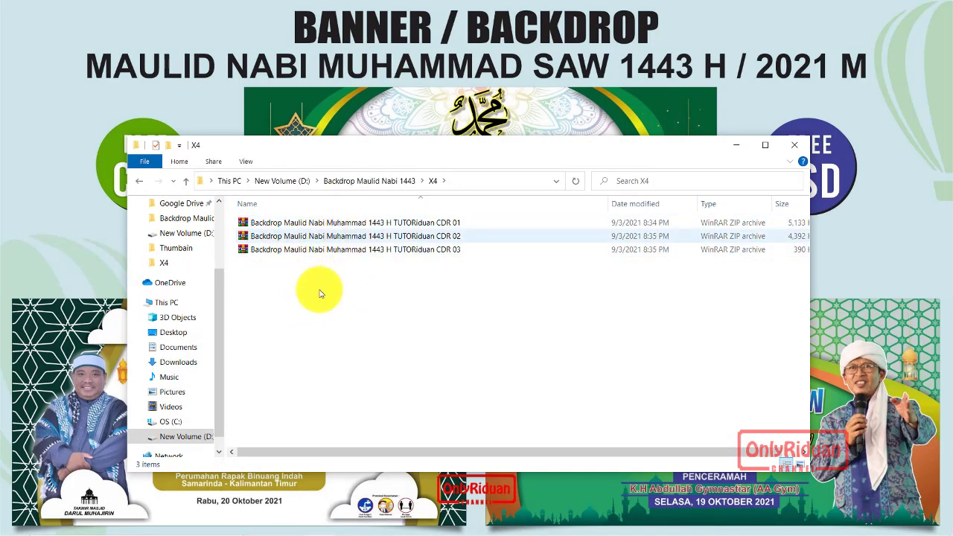
{"action": "left_click", "coordinate": [139, 180]}
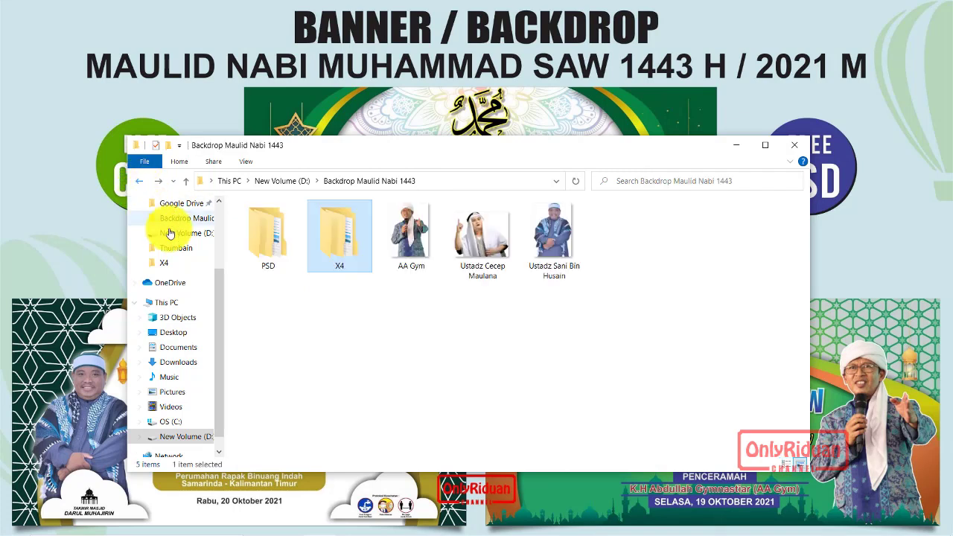
{"action": "double_click", "coordinate": [268, 227]}
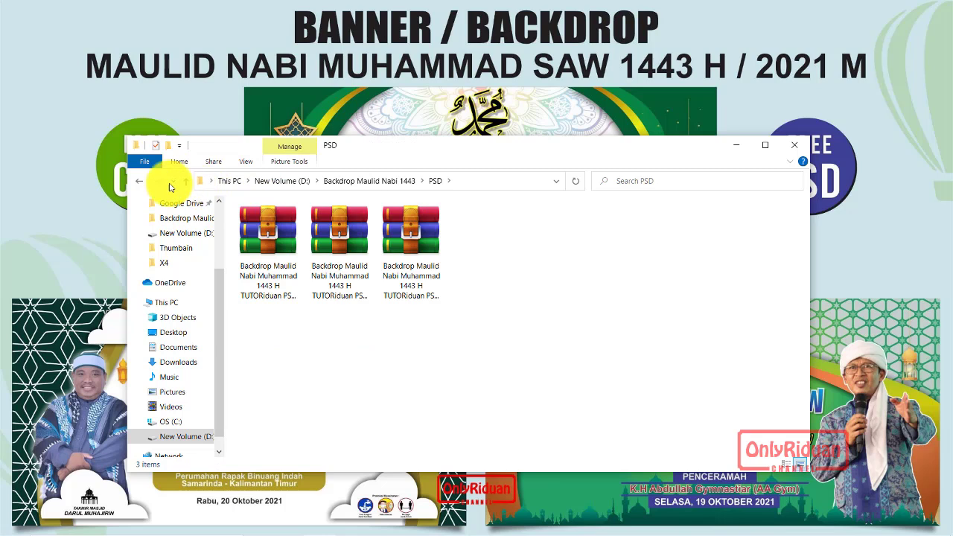
{"action": "left_click", "coordinate": [140, 181]}
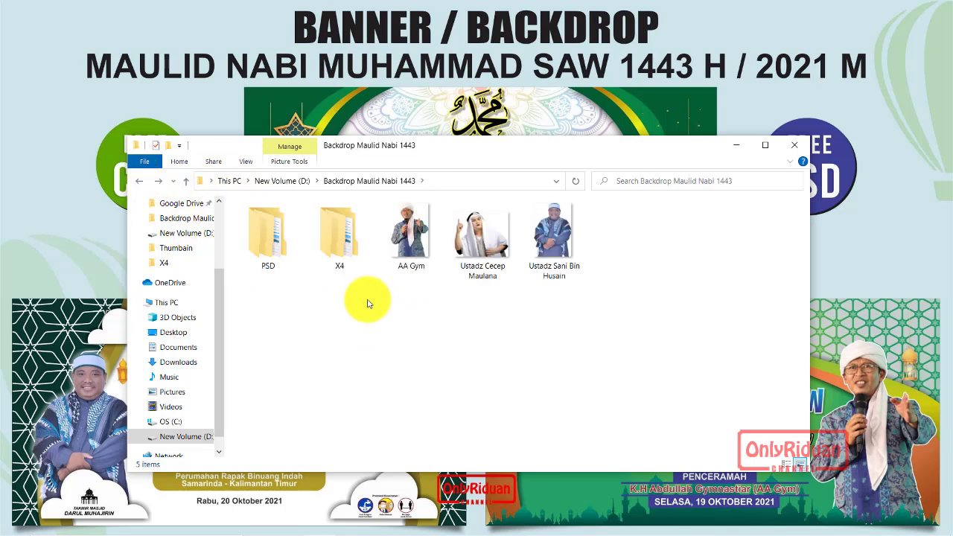
{"action": "double_click", "coordinate": [336, 227]}
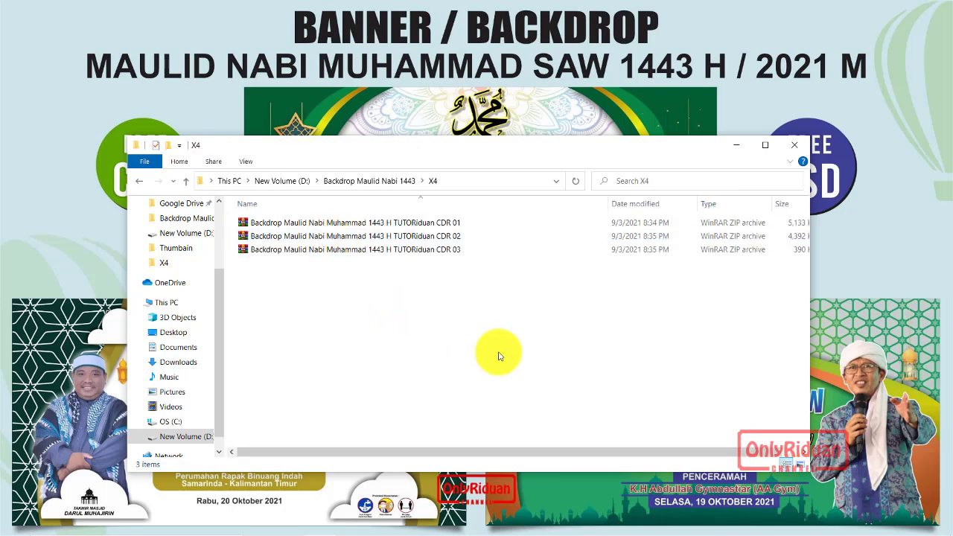
{"action": "left_click", "coordinate": [331, 223]}
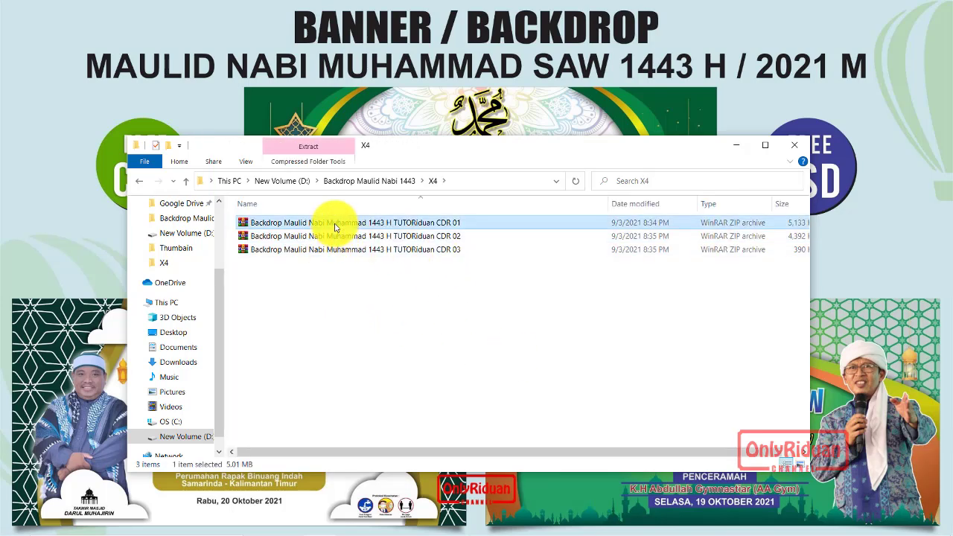
Step: Extract the CDR 01 archive into X4, entering the archive password
{"action": "right_click", "coordinate": [335, 226]}
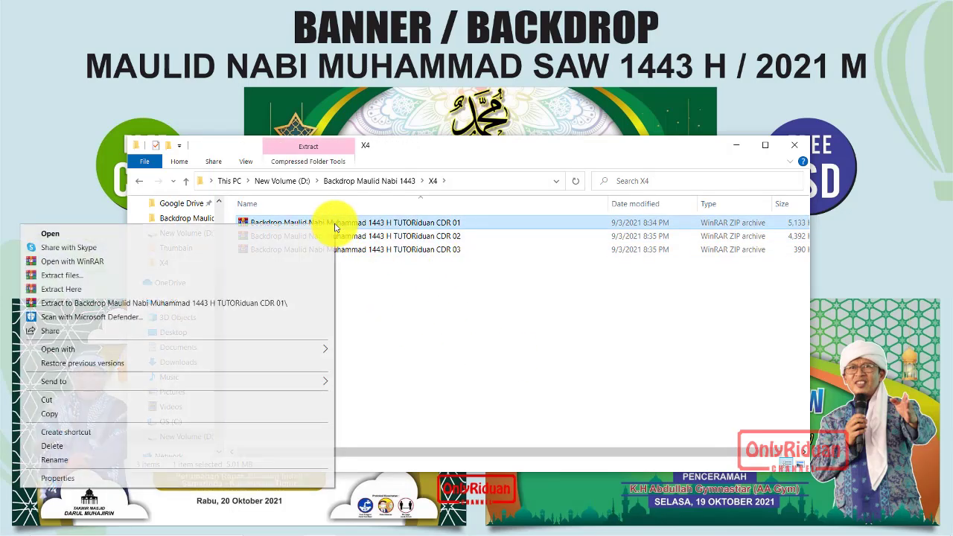
{"action": "left_click", "coordinate": [77, 290]}
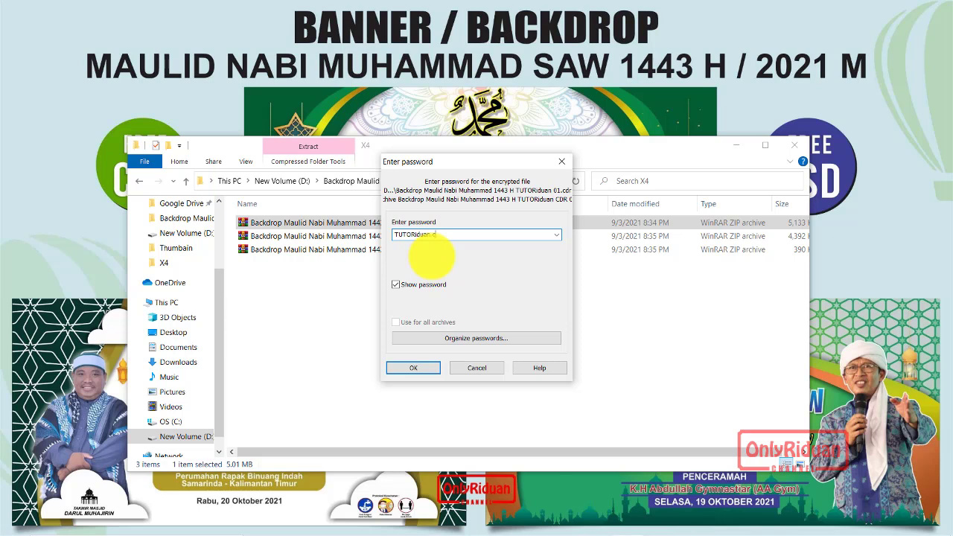
{"action": "double_click", "coordinate": [465, 235]}
{"action": "key", "text": "ctrl+c"}
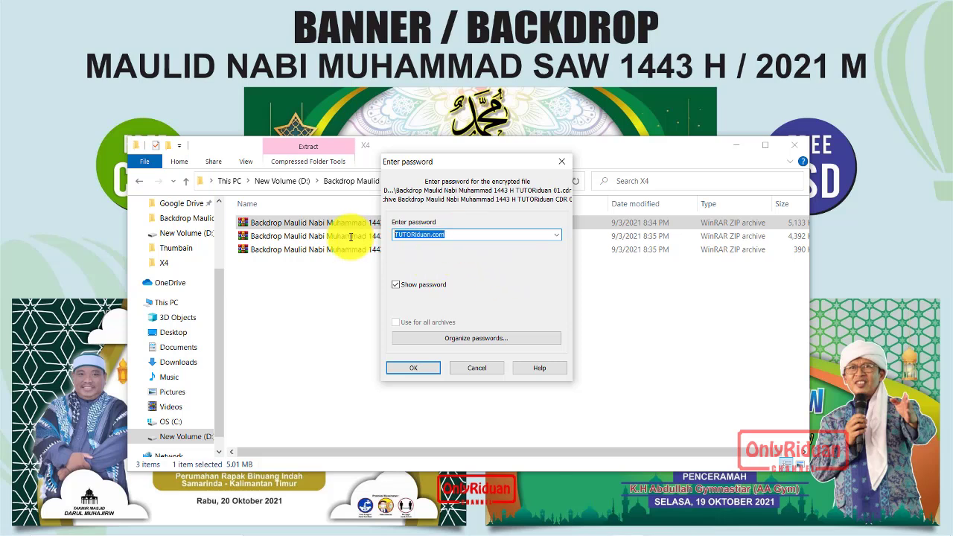
{"action": "left_click", "coordinate": [414, 370]}
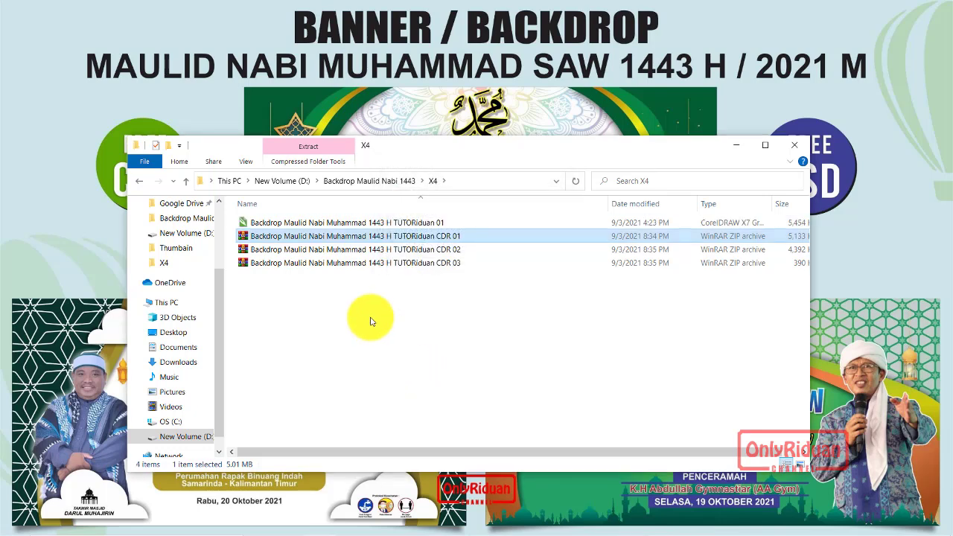
Step: Extract the CDR 02 and CDR 03 archives with the same password, then go up one folder
{"action": "left_click", "coordinate": [362, 252]}
{"action": "right_click", "coordinate": [362, 252]}
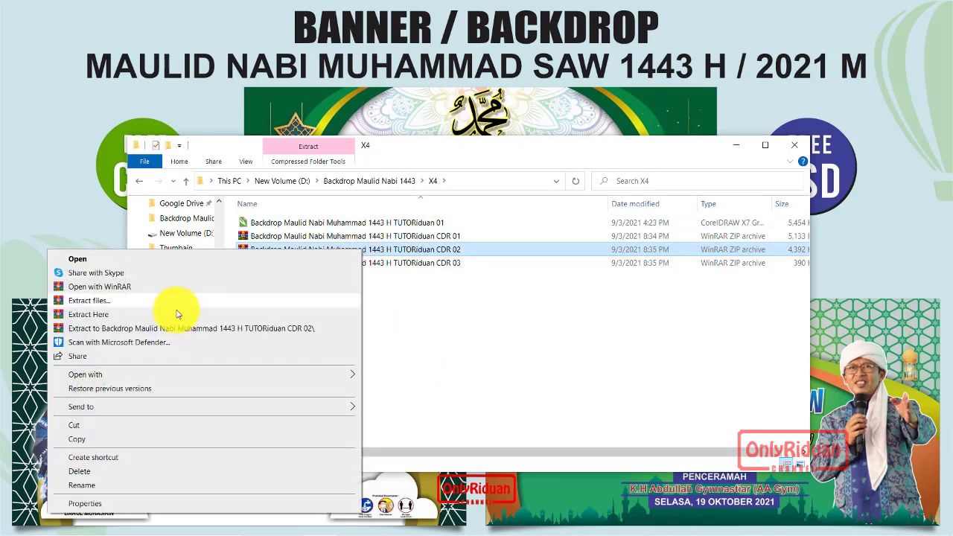
{"action": "left_click", "coordinate": [136, 316]}
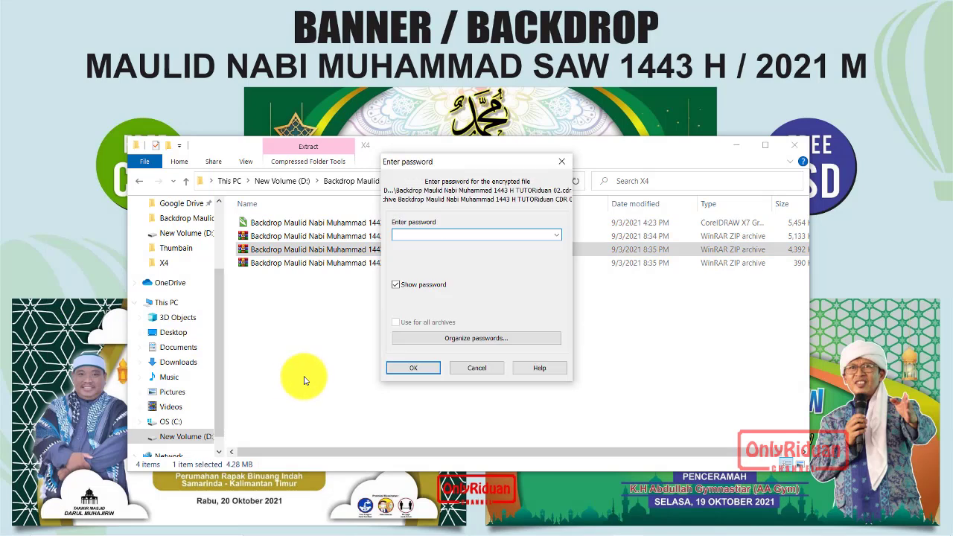
{"action": "key", "text": "ctrl+v"}
{"action": "left_click", "coordinate": [414, 367]}
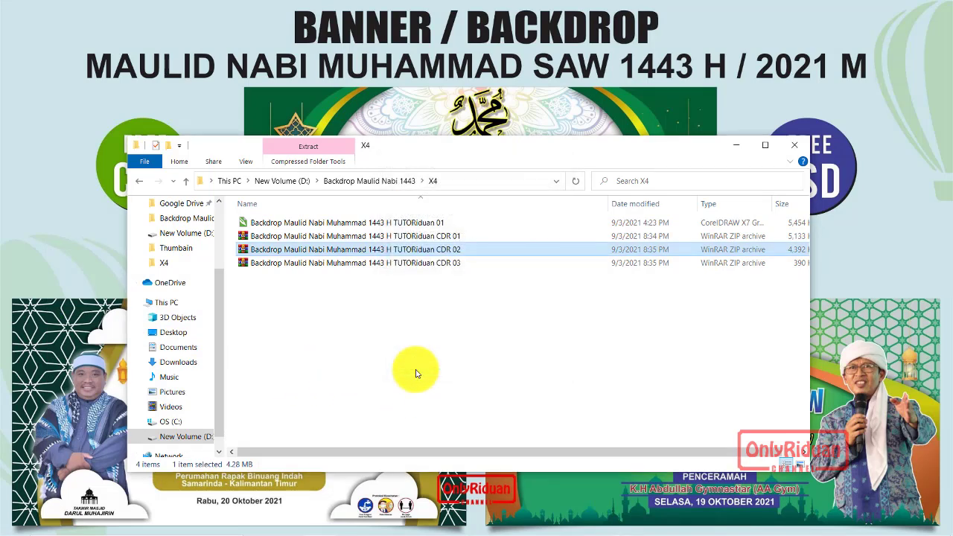
{"action": "left_click", "coordinate": [330, 279]}
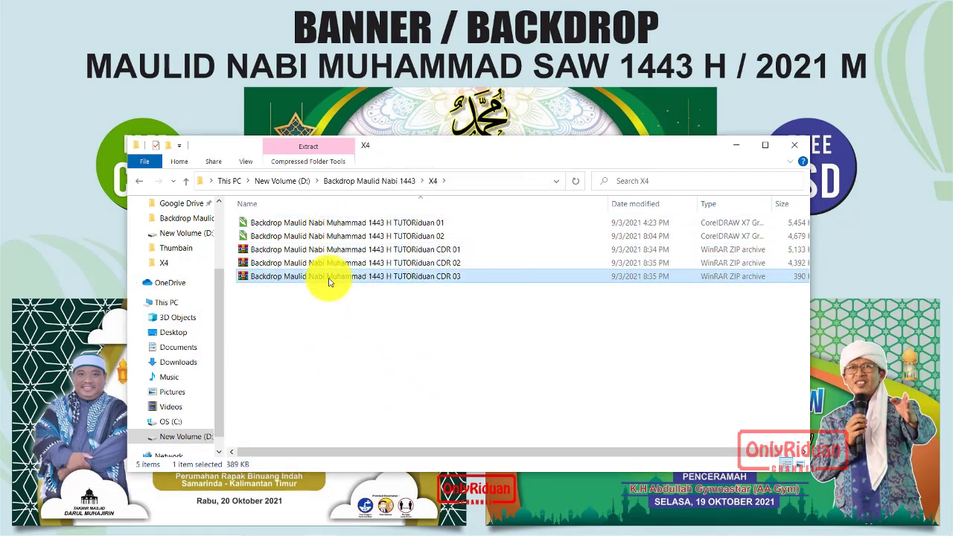
{"action": "right_click", "coordinate": [330, 280]}
{"action": "left_click", "coordinate": [82, 78]}
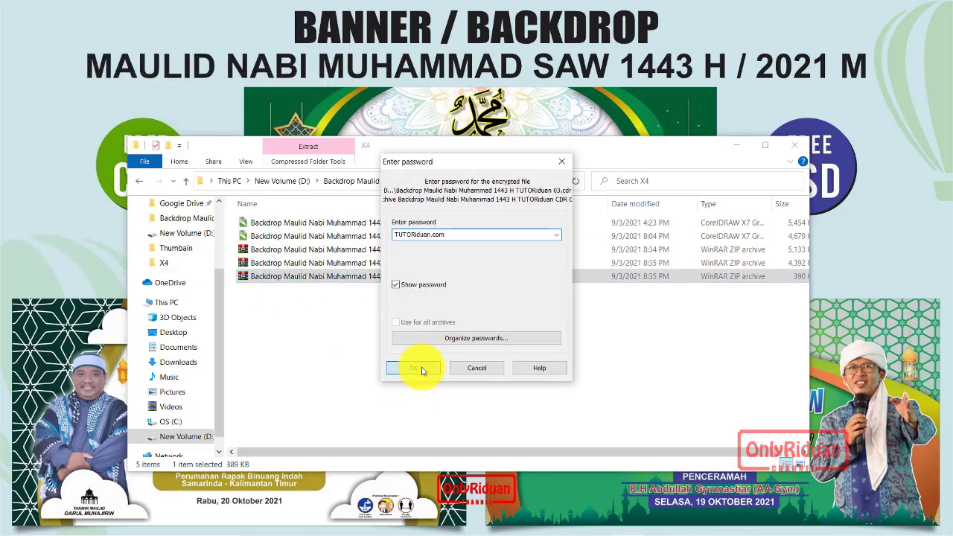
{"action": "left_click", "coordinate": [419, 369]}
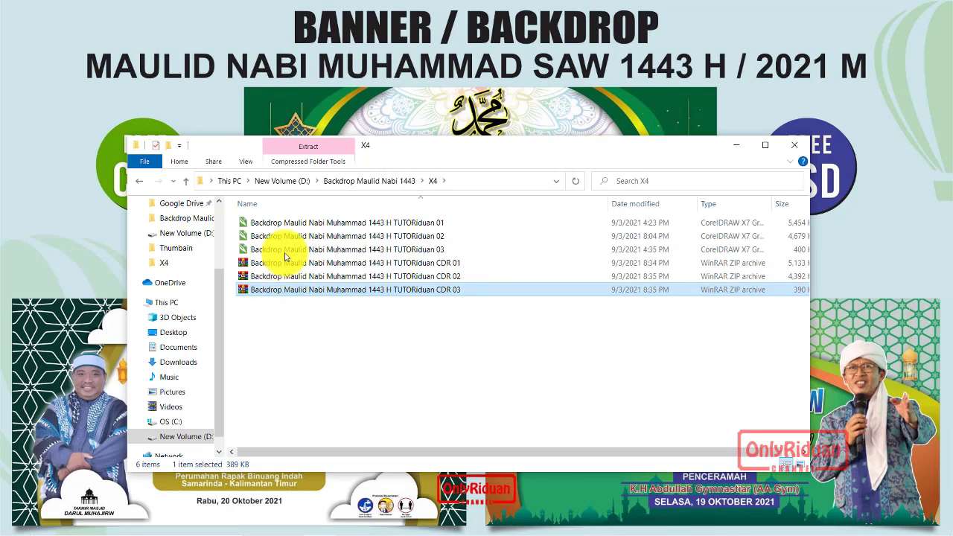
{"action": "left_click", "coordinate": [358, 182]}
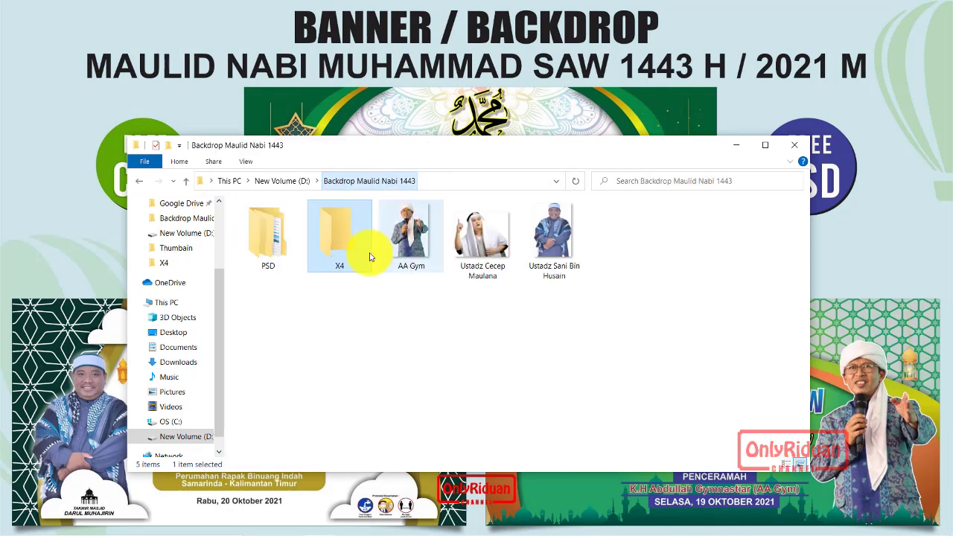
Step: Open the PSD folder and extract the PSD 01 archive with its password
{"action": "double_click", "coordinate": [268, 237]}
{"action": "right_click", "coordinate": [277, 244]}
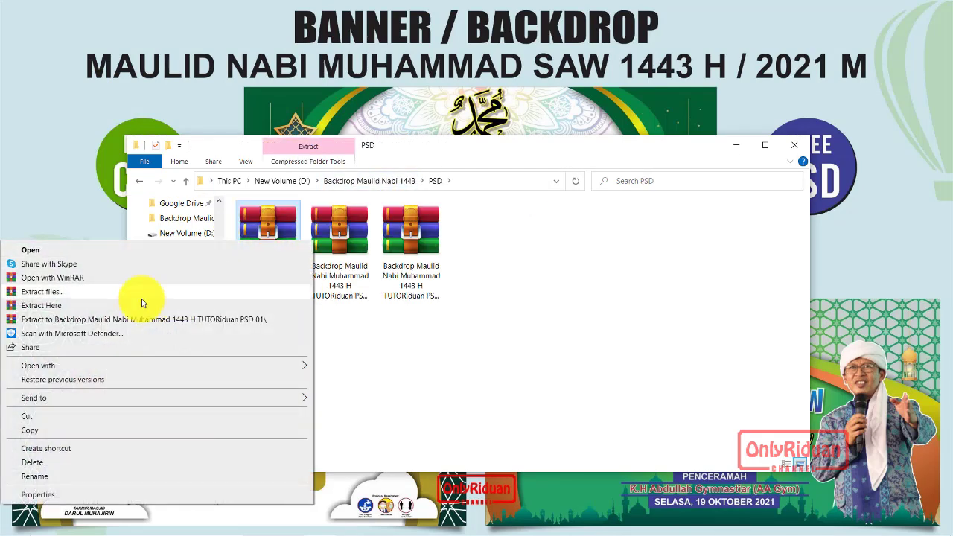
{"action": "left_click", "coordinate": [34, 304]}
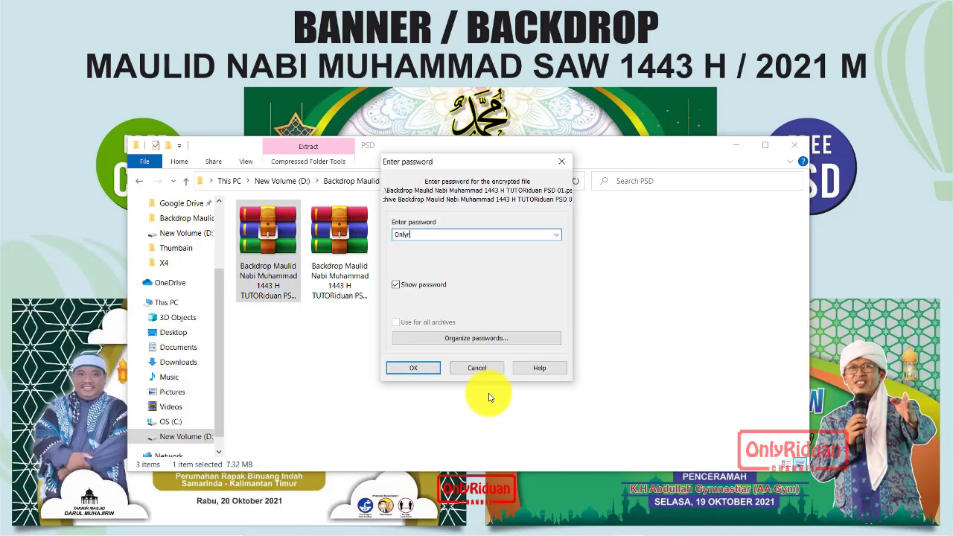
{"action": "double_click", "coordinate": [420, 234]}
{"action": "left_click", "coordinate": [417, 372]}
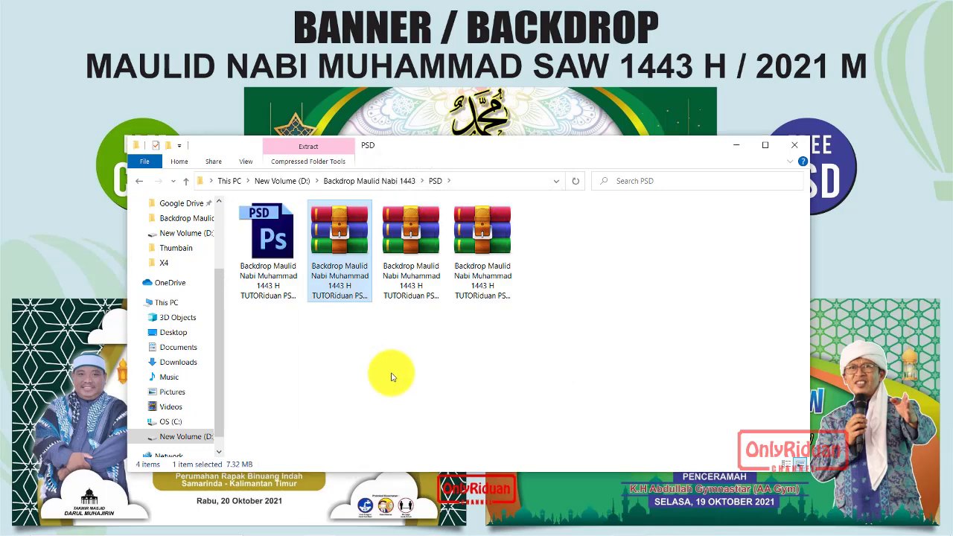
Step: Extract the PSD 02 and PSD 03 archives, then return to Backdrop Maulid Nabi 1443
{"action": "left_click", "coordinate": [402, 232]}
{"action": "right_click", "coordinate": [402, 232]}
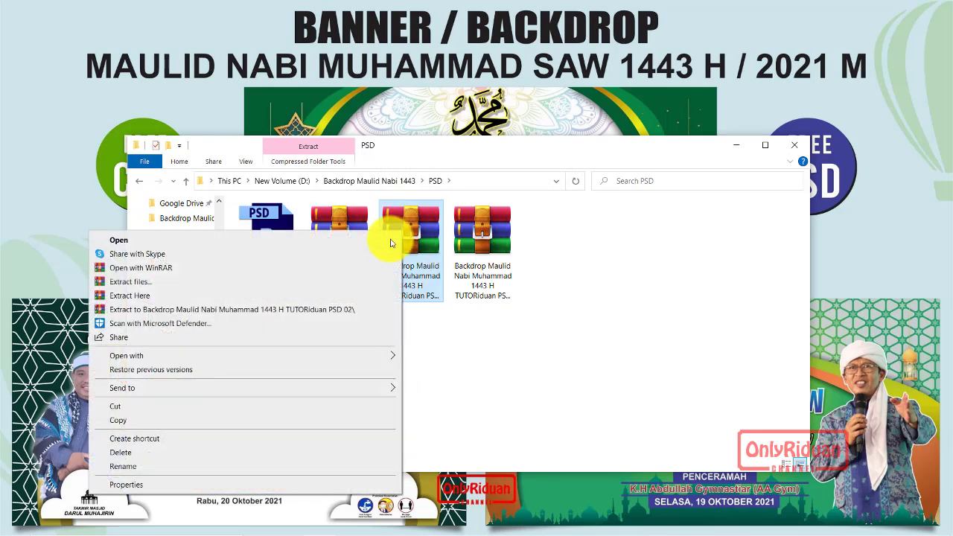
{"action": "left_click", "coordinate": [138, 291]}
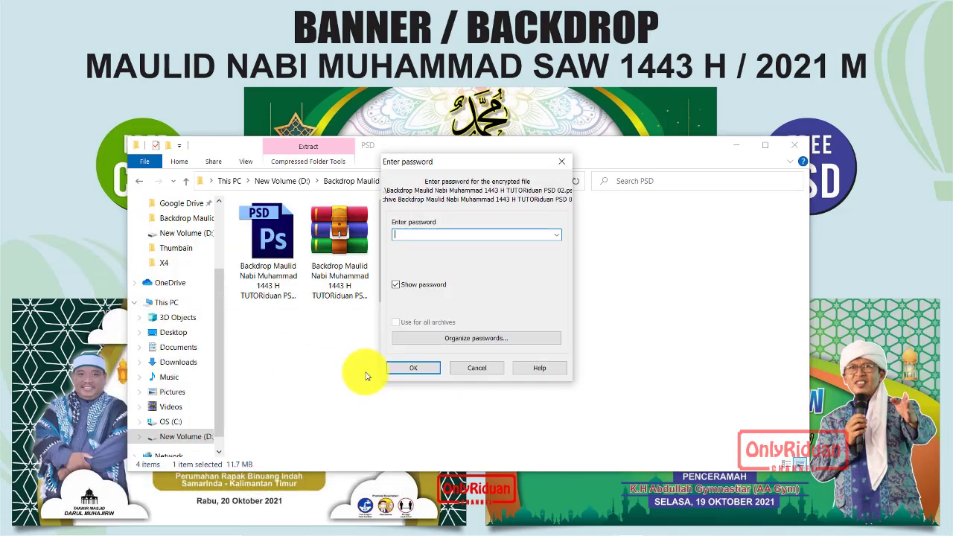
{"action": "left_click", "coordinate": [424, 369]}
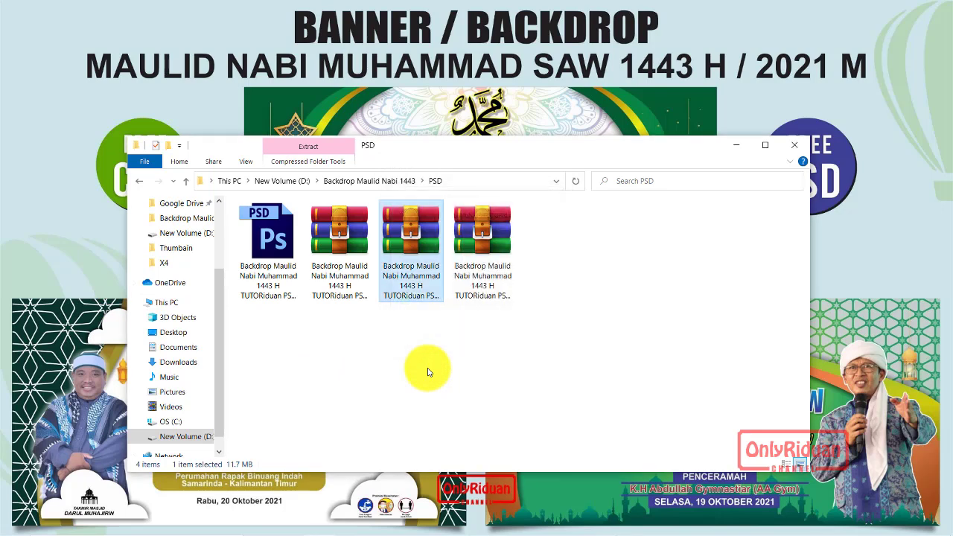
{"action": "left_click", "coordinate": [562, 240]}
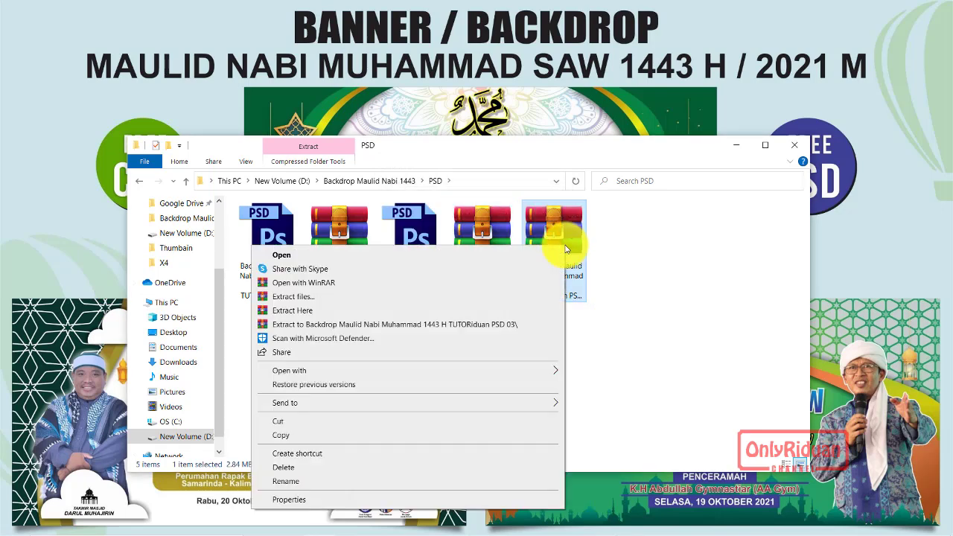
{"action": "right_click", "coordinate": [565, 244]}
{"action": "left_click", "coordinate": [305, 310]}
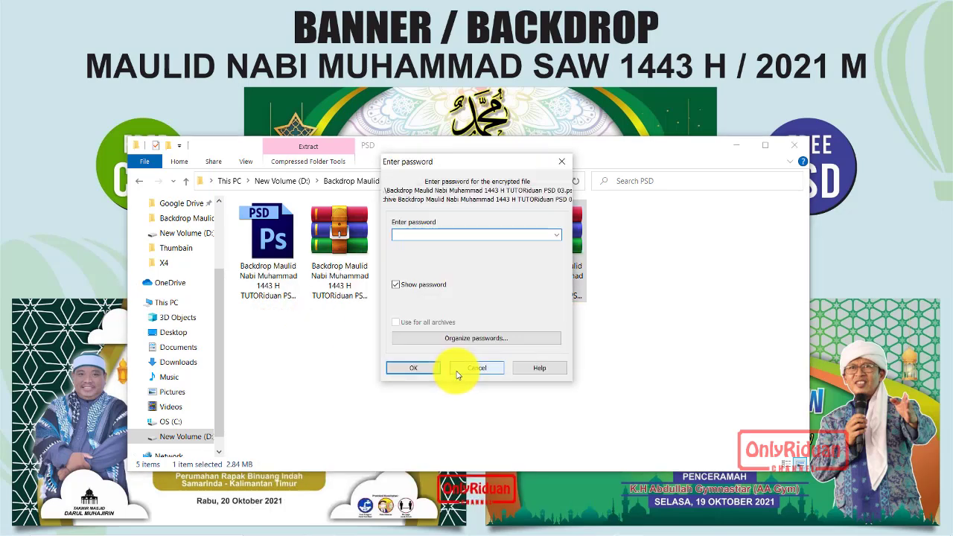
{"action": "left_click", "coordinate": [434, 368]}
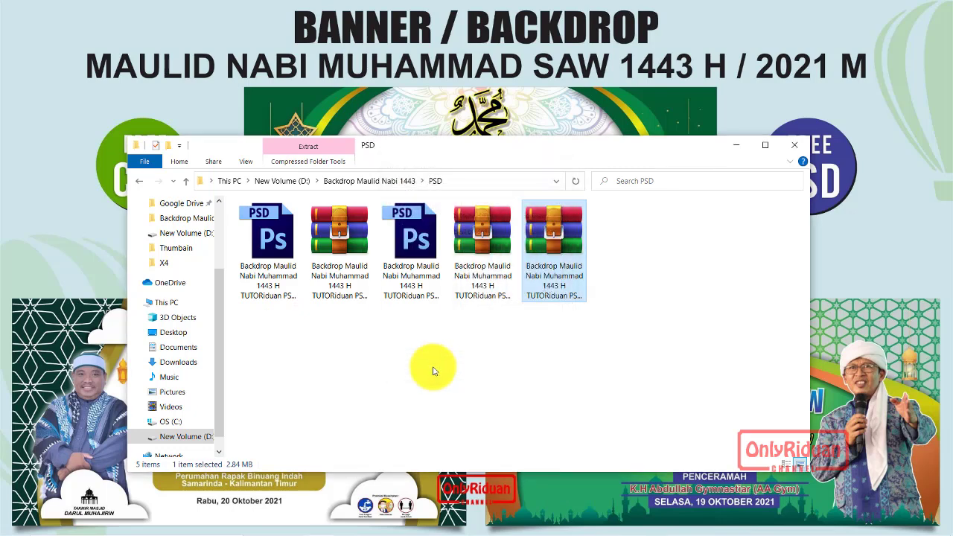
{"action": "left_click", "coordinate": [271, 264]}
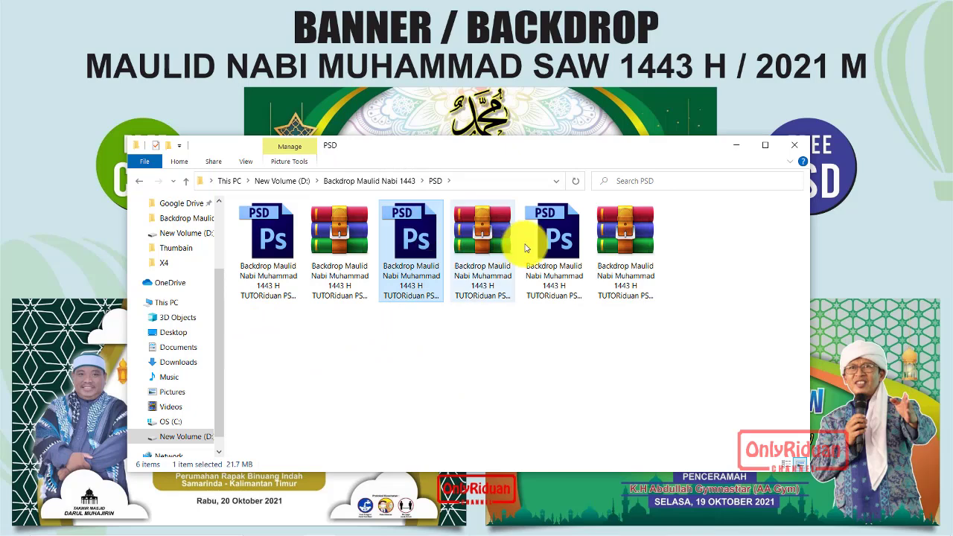
{"action": "left_click", "coordinate": [385, 182]}
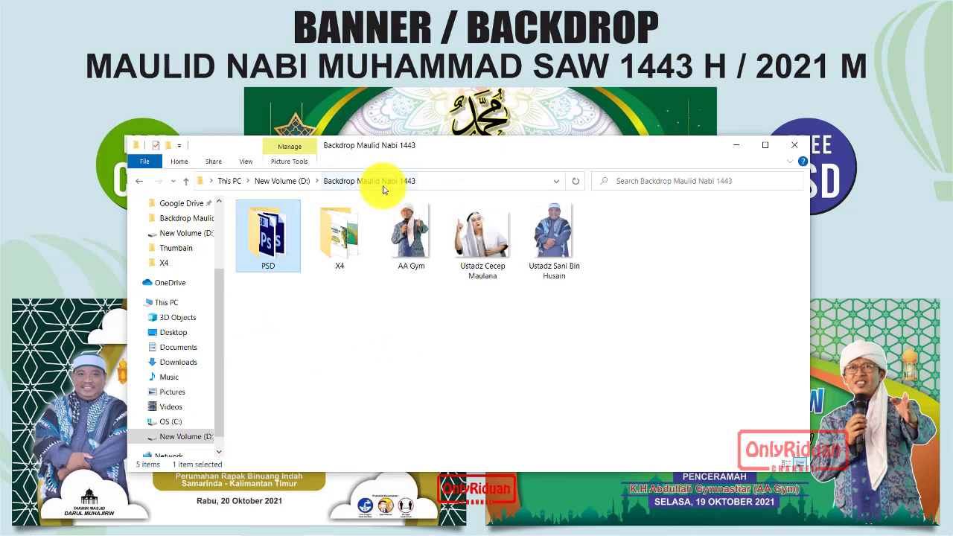
Step: Open X4 and launch 'Backdrop Maulid Nabi Muhammad 1443 H TUTORiduan 01' in CorelDRAW X7
{"action": "double_click", "coordinate": [335, 242]}
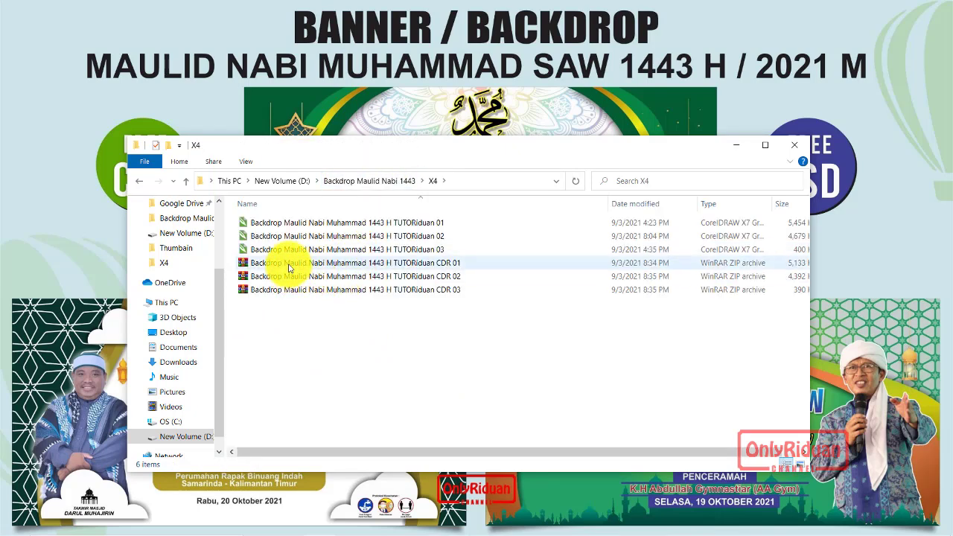
{"action": "left_click", "coordinate": [287, 224]}
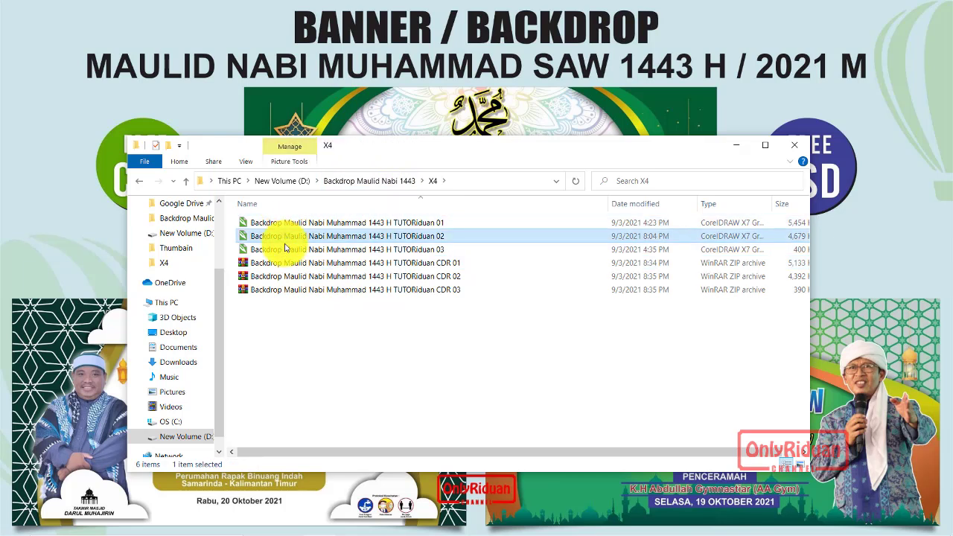
{"action": "left_click", "coordinate": [335, 333]}
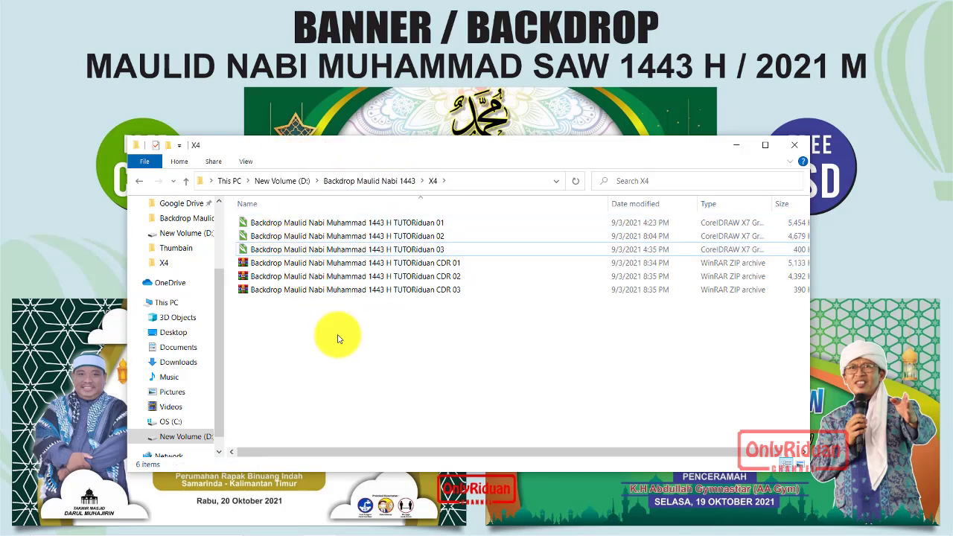
{"action": "left_click", "coordinate": [307, 224]}
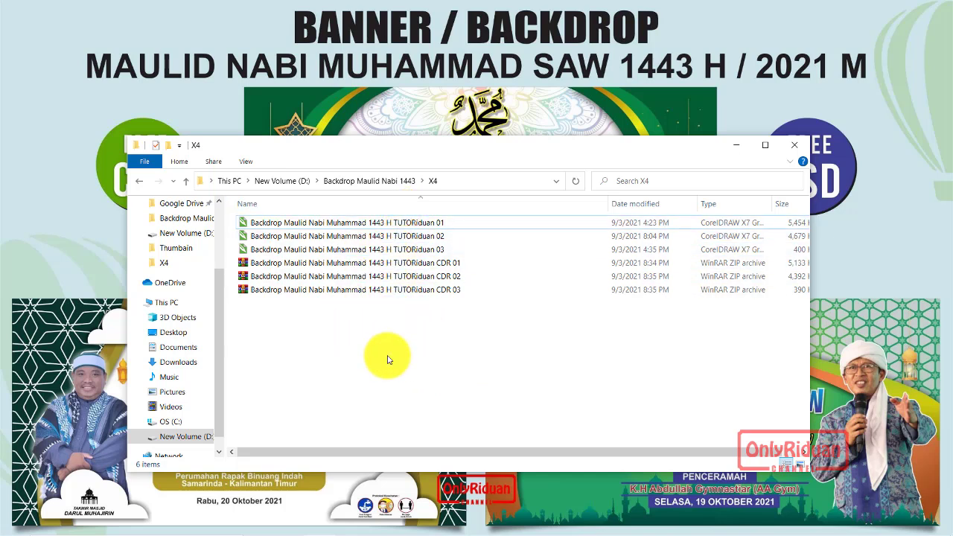
{"action": "double_click", "coordinate": [365, 224]}
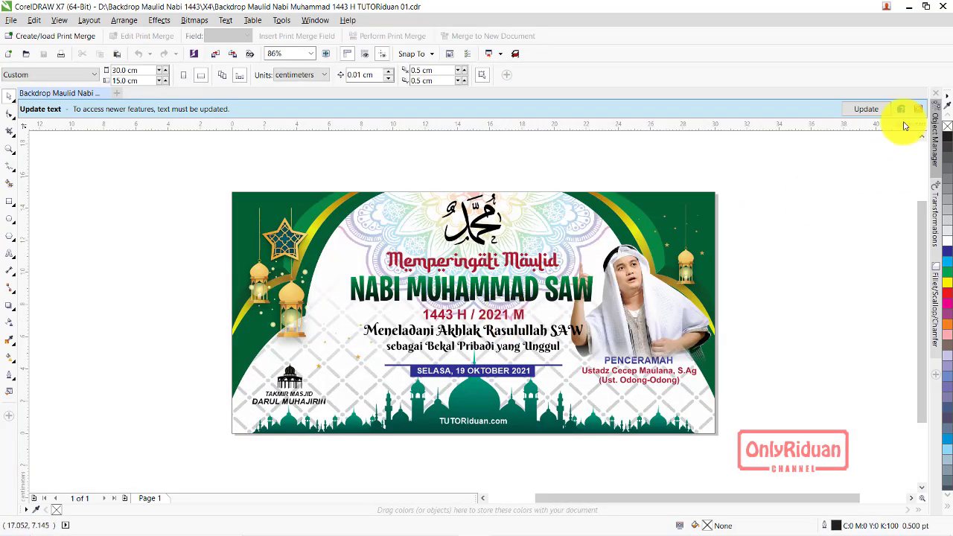
Step: Close the 'Update text' info bar above the 30.0 x 15.0 cm design
{"action": "left_click", "coordinate": [920, 110]}
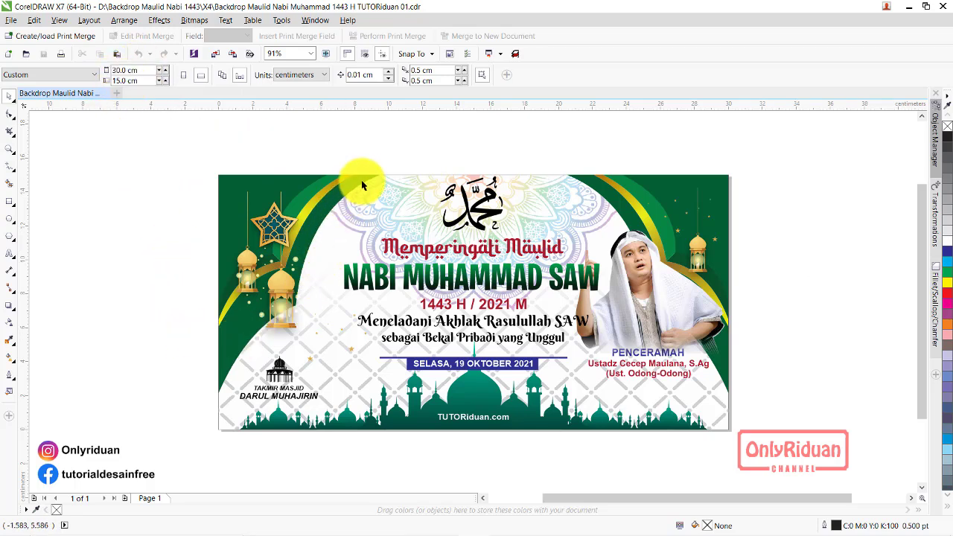
Step: Drag the left green curve out past the banner's top-left edge twice, undoing each move
{"action": "left_click", "coordinate": [246, 339]}
{"action": "left_click_drag", "start_coordinate": [230, 327], "coordinate": [180, 305]}
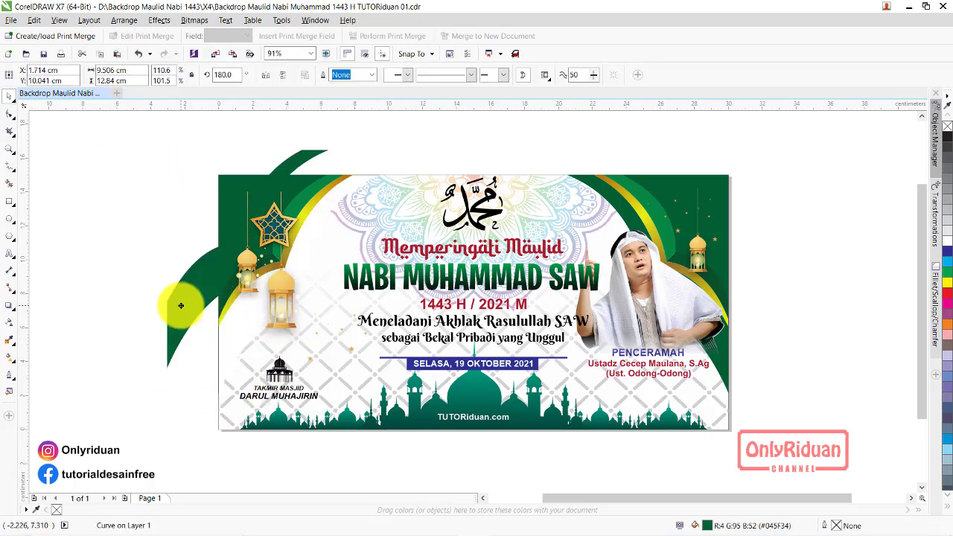
{"action": "key", "text": "ctrl+z"}
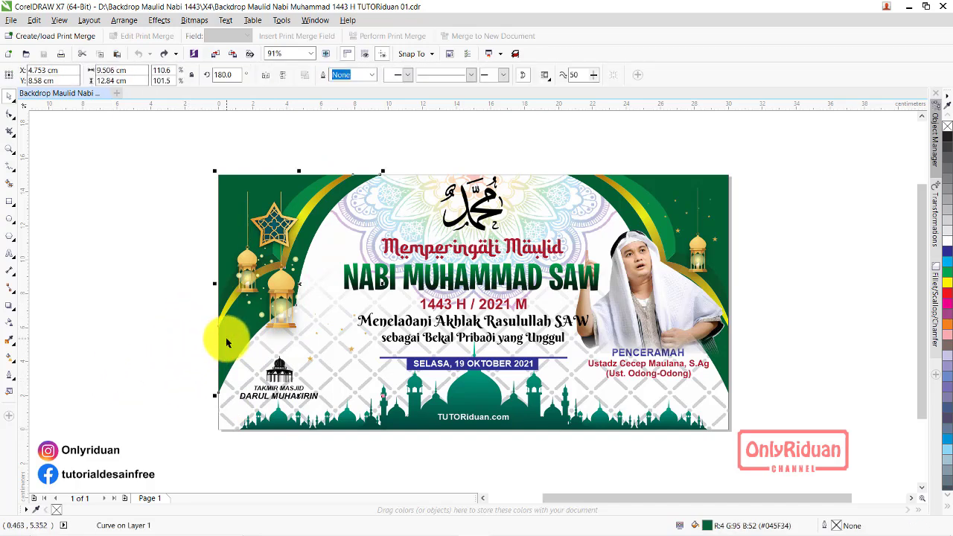
{"action": "left_click_drag", "start_coordinate": [226, 337], "coordinate": [156, 270]}
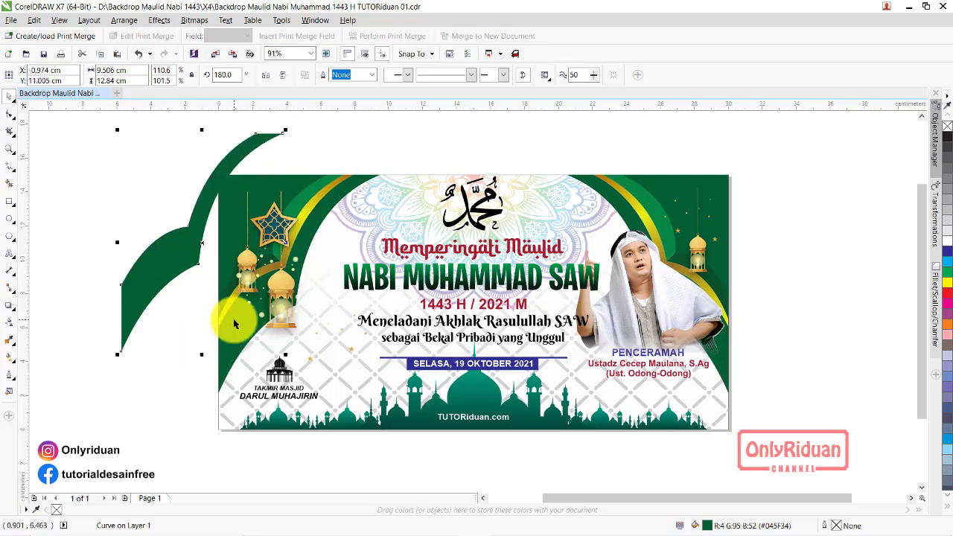
{"action": "key", "text": "ctrl+z"}
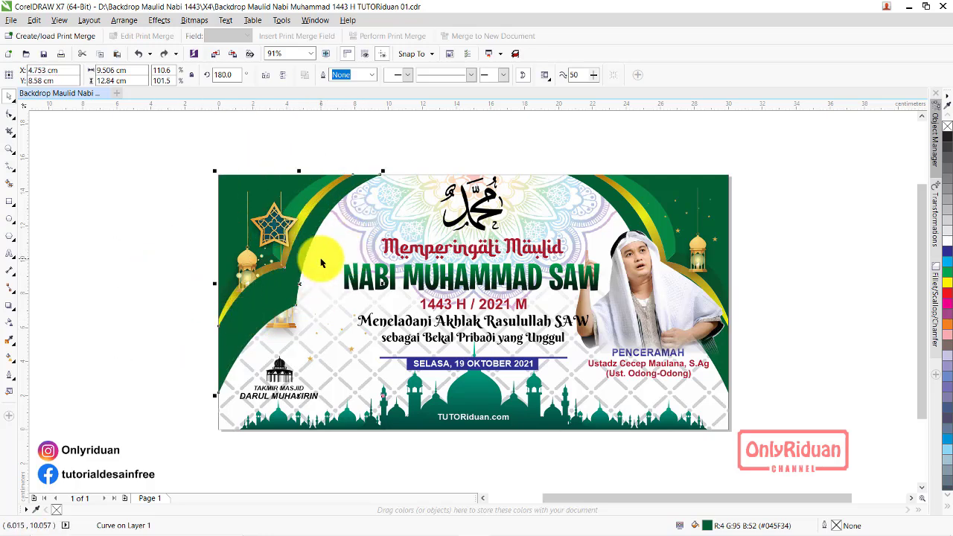
Step: Dismiss the text update notice again, clear the selection, and reselect the left green curve
{"action": "left_click", "coordinate": [598, 182]}
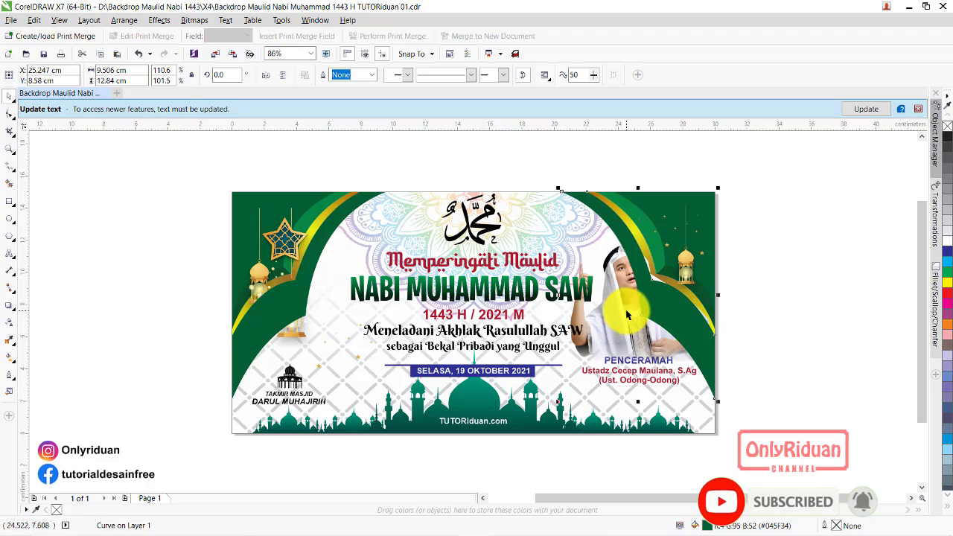
{"action": "left_click", "coordinate": [921, 110]}
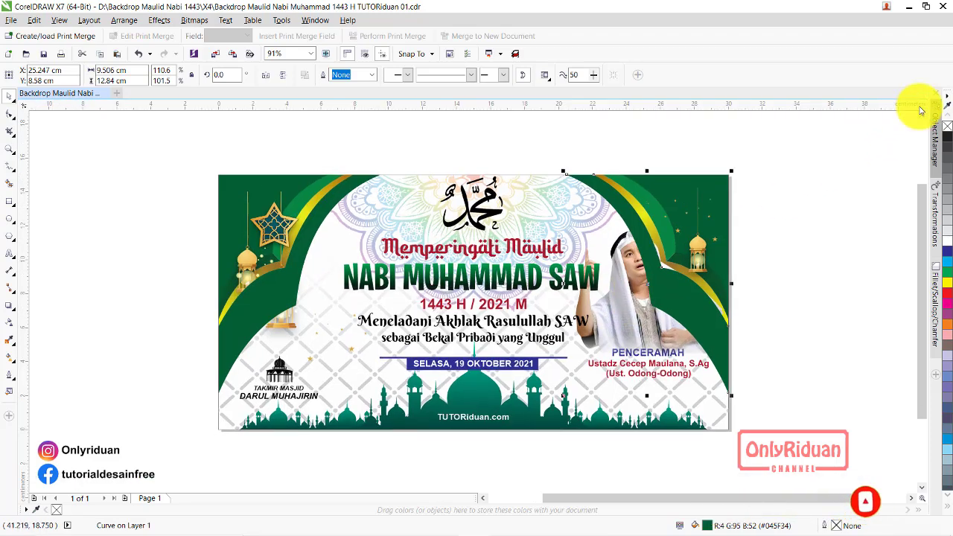
{"action": "left_click", "coordinate": [791, 270]}
{"action": "left_click", "coordinate": [674, 298]}
{"action": "left_click", "coordinate": [821, 263]}
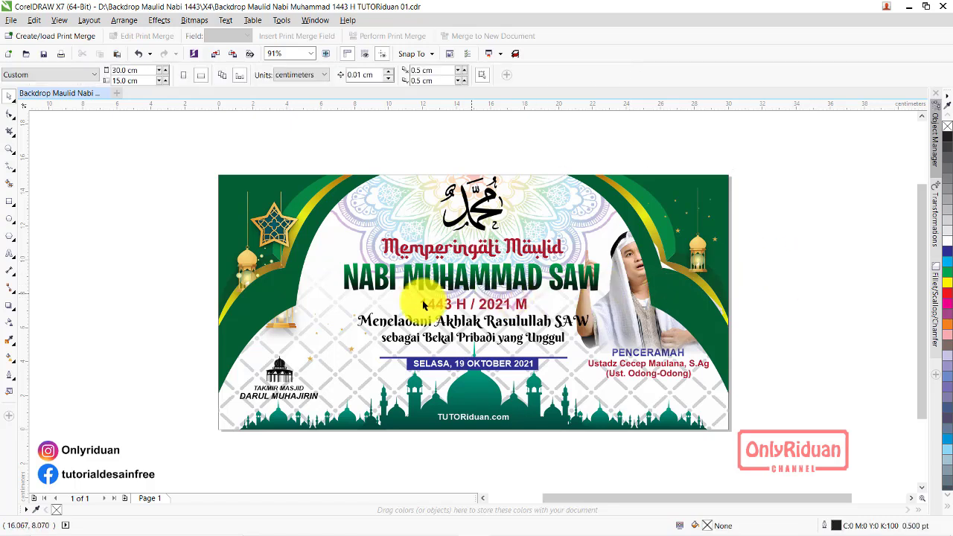
{"action": "left_click", "coordinate": [266, 301]}
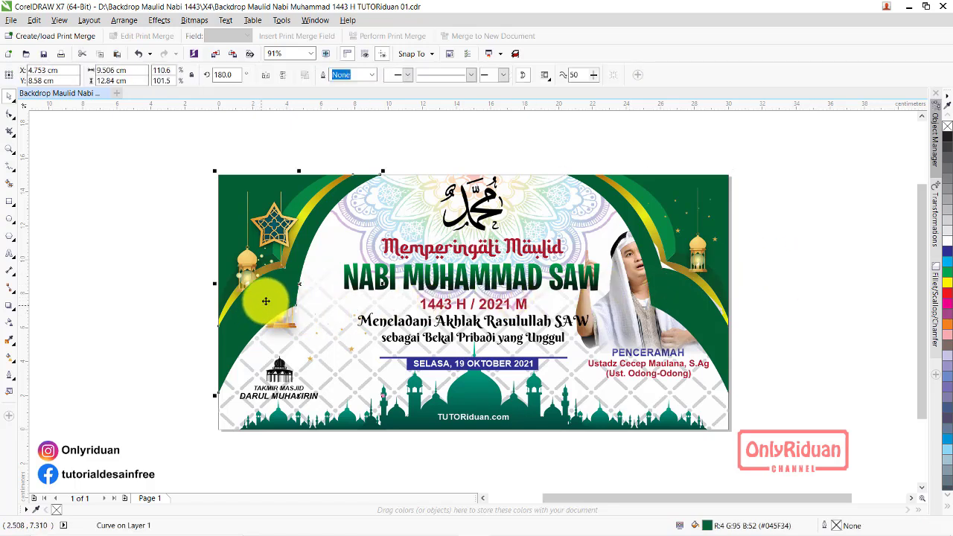
Step: Add a preset black drop shadow to the left green curve with feathering 10
{"action": "left_click", "coordinate": [9, 311]}
{"action": "left_click", "coordinate": [37, 304]}
{"action": "left_click", "coordinate": [47, 76]}
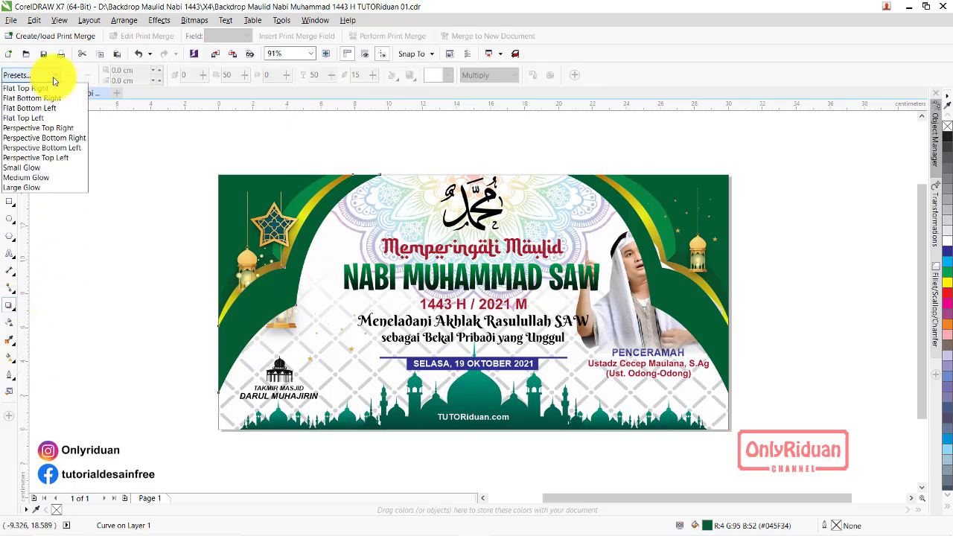
{"action": "left_click", "coordinate": [33, 187]}
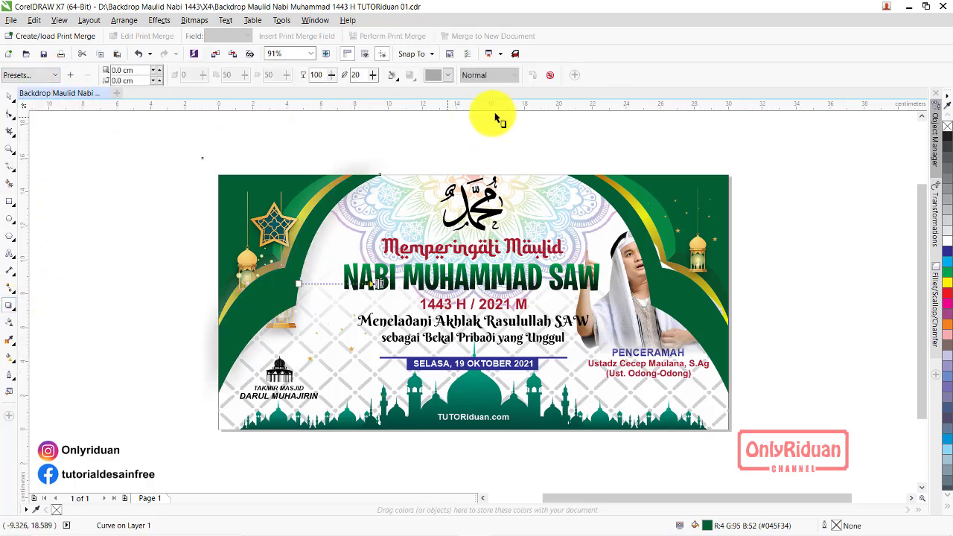
{"action": "left_click", "coordinate": [448, 75]}
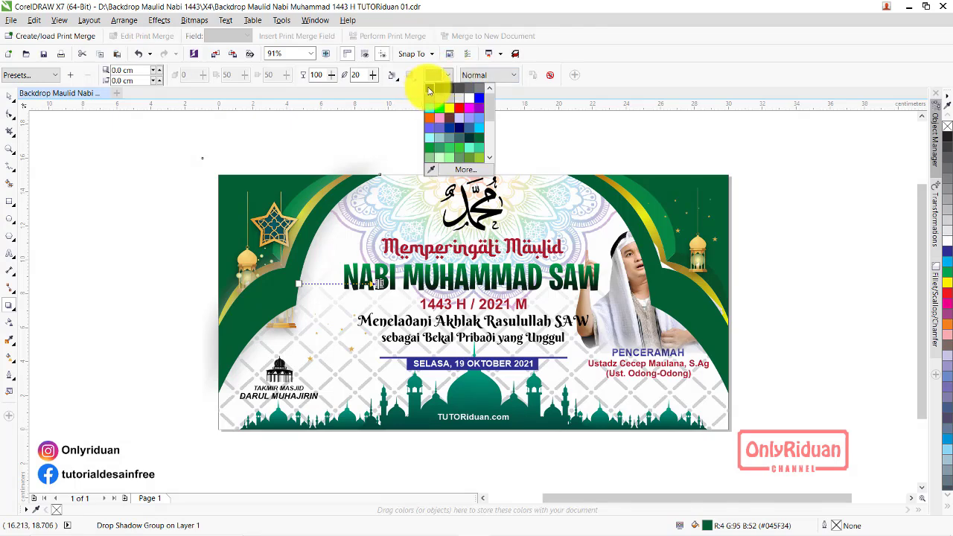
{"action": "left_click", "coordinate": [428, 90]}
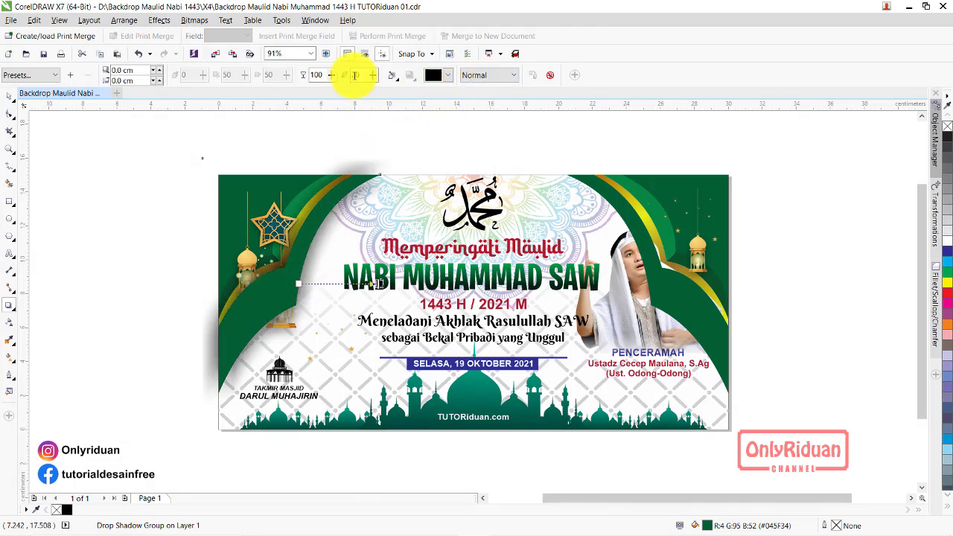
{"action": "key", "text": "BackSpace"}
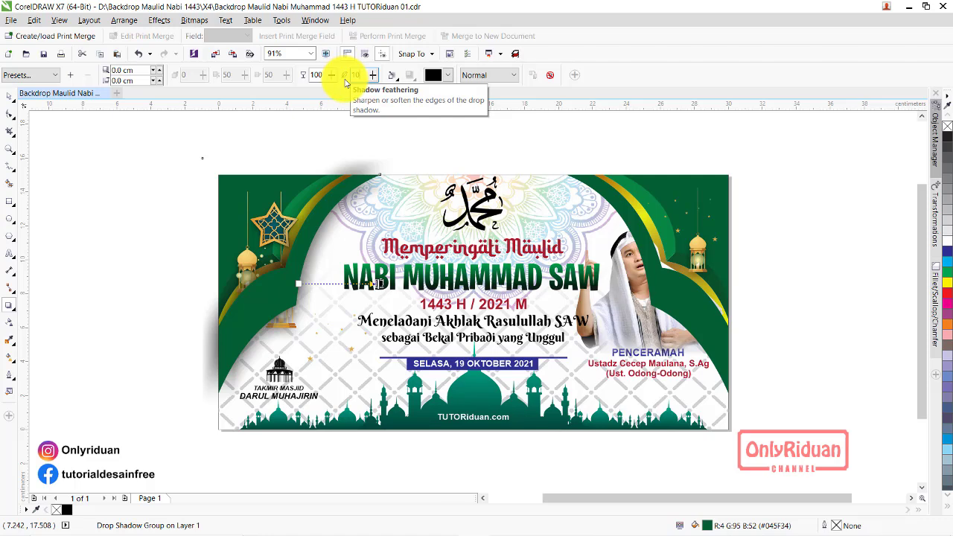
{"action": "key", "text": "Return"}
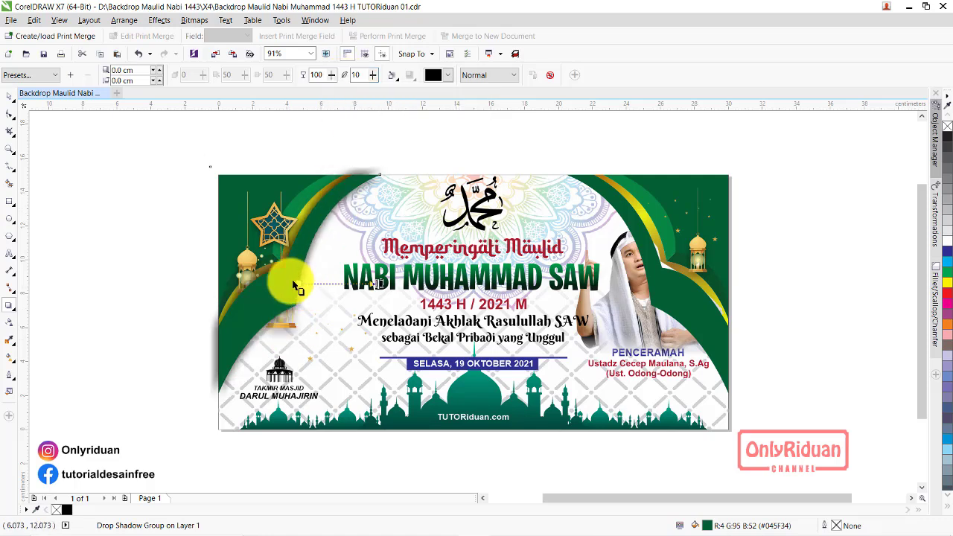
Step: Give the right green curve a preset black drop shadow, then reselect the left curve
{"action": "left_click", "coordinate": [629, 220]}
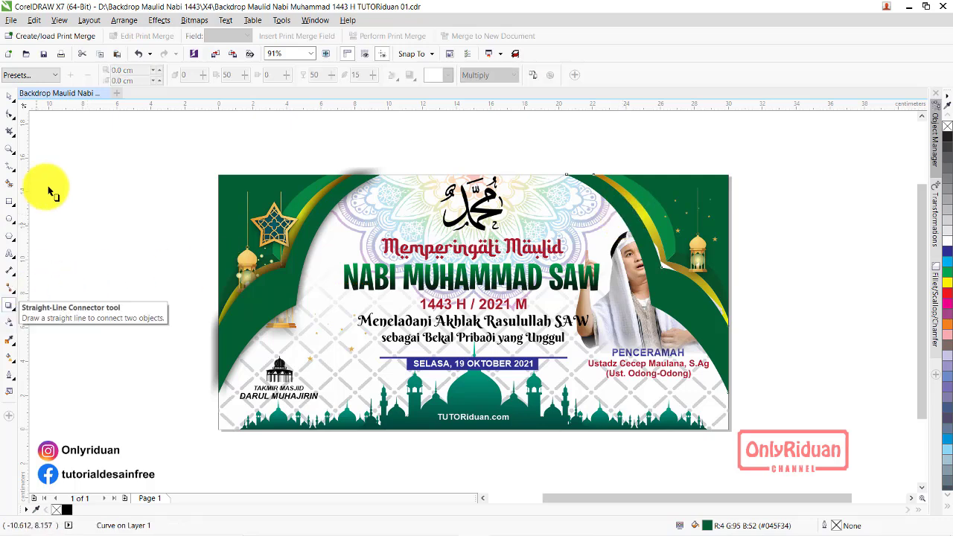
{"action": "left_click", "coordinate": [54, 75]}
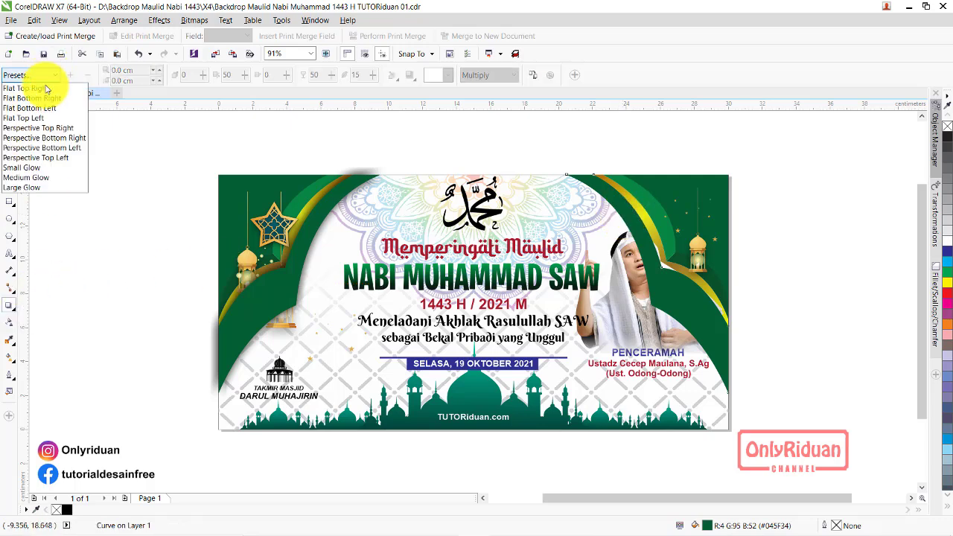
{"action": "left_click", "coordinate": [35, 161]}
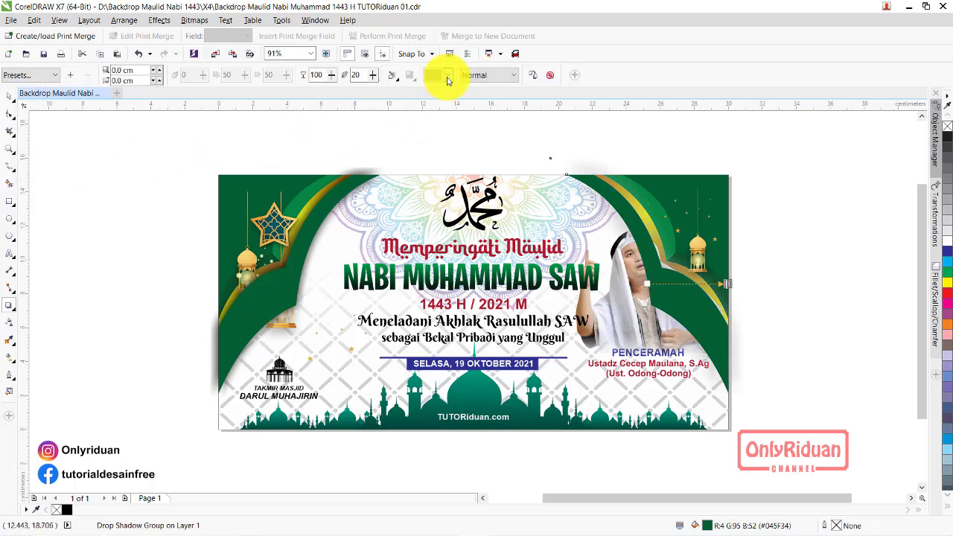
{"action": "left_click", "coordinate": [447, 79]}
{"action": "left_click", "coordinate": [432, 88]}
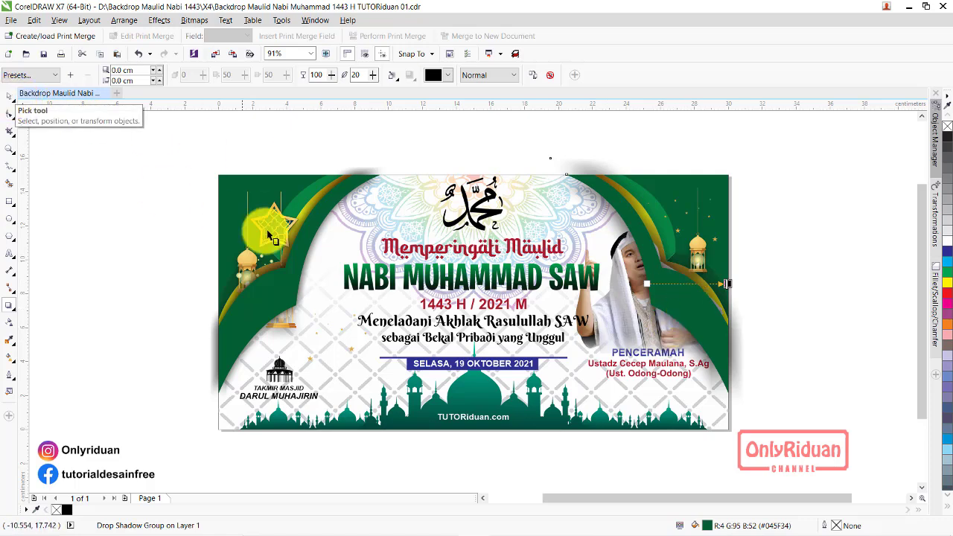
{"action": "left_click", "coordinate": [9, 96]}
{"action": "key", "text": "Escape"}
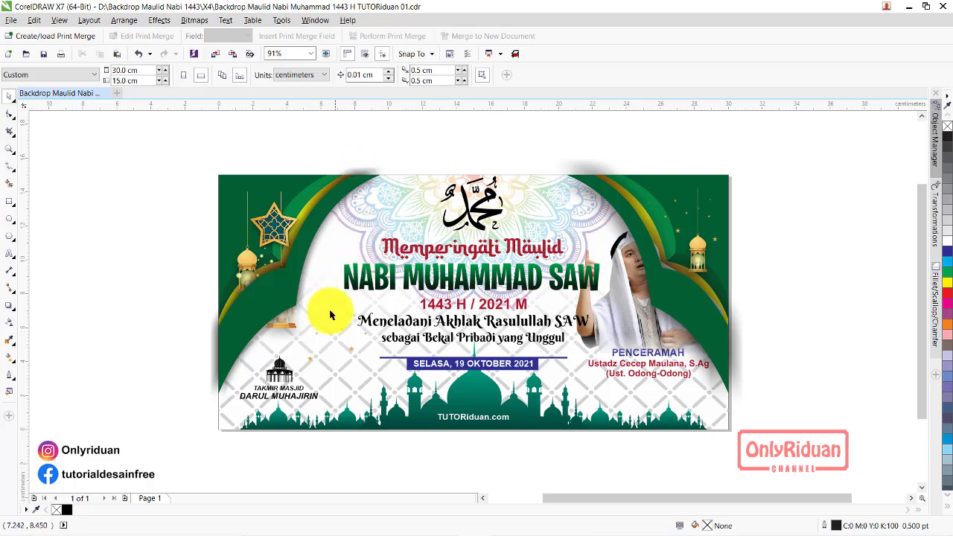
{"action": "left_click", "coordinate": [338, 382]}
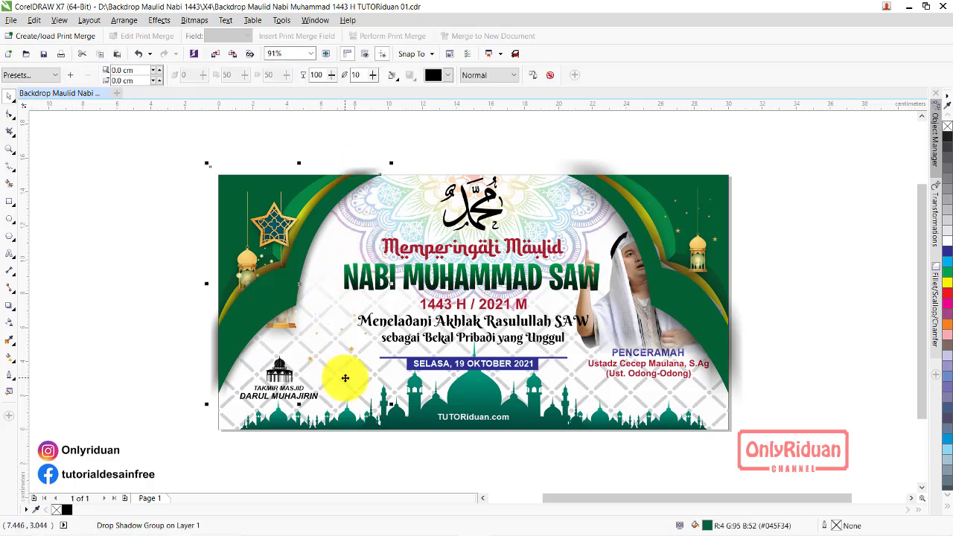
Step: Test-move the banner's background frame up and right, then undo it
{"action": "left_click", "coordinate": [406, 212]}
{"action": "left_click_drag", "start_coordinate": [406, 212], "coordinate": [446, 145]}
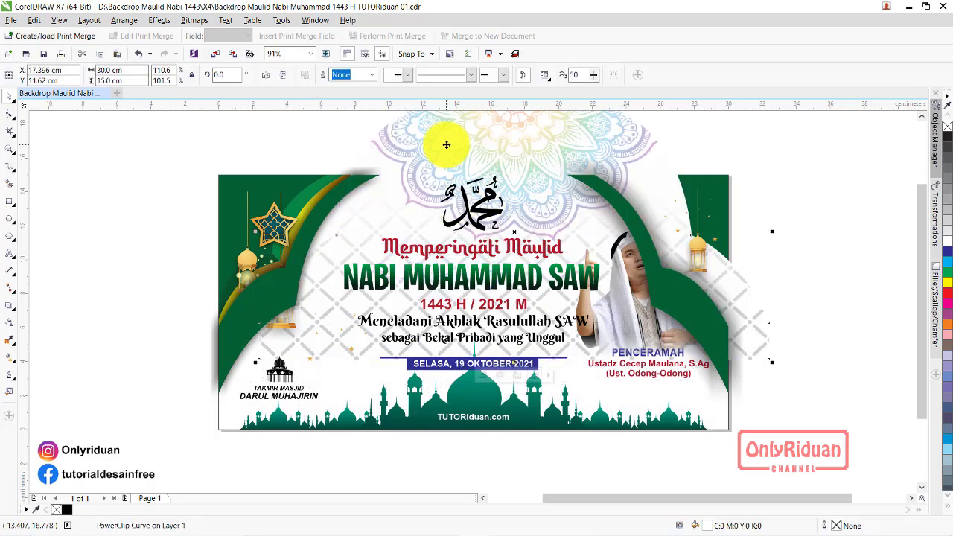
{"action": "key", "text": "ctrl+z"}
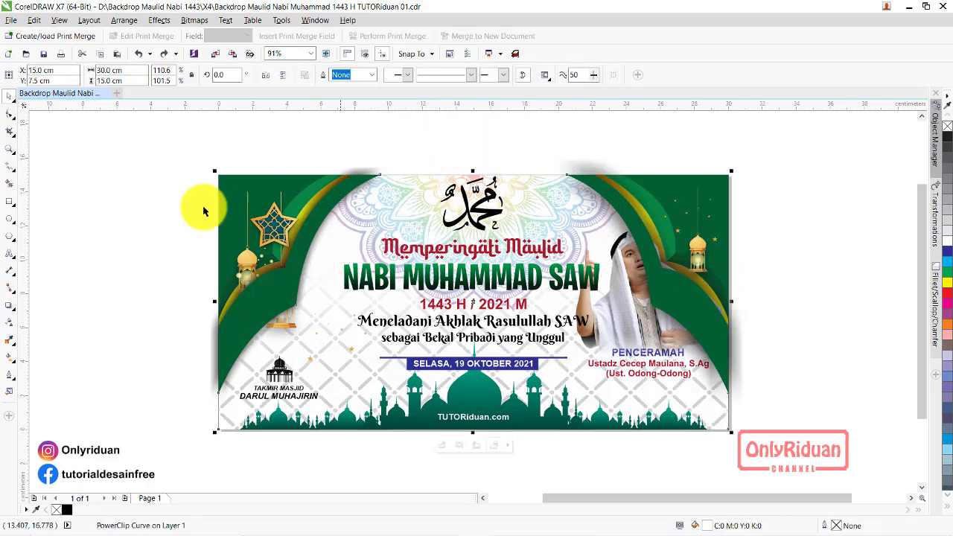
{"action": "left_click", "coordinate": [201, 204]}
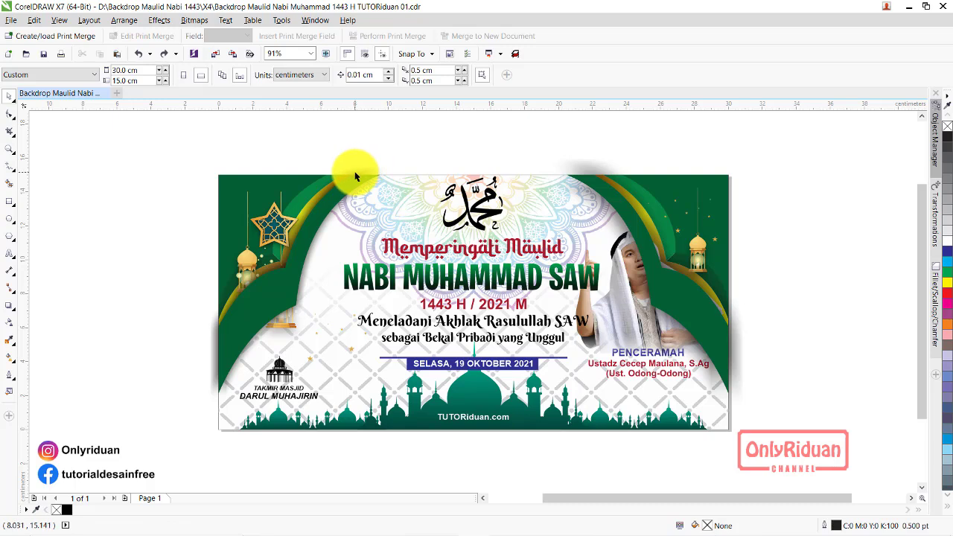
Step: PowerClip the shadowed left green curve inside the banner's background frame
{"action": "left_click", "coordinate": [305, 233]}
{"action": "right_click", "coordinate": [305, 233]}
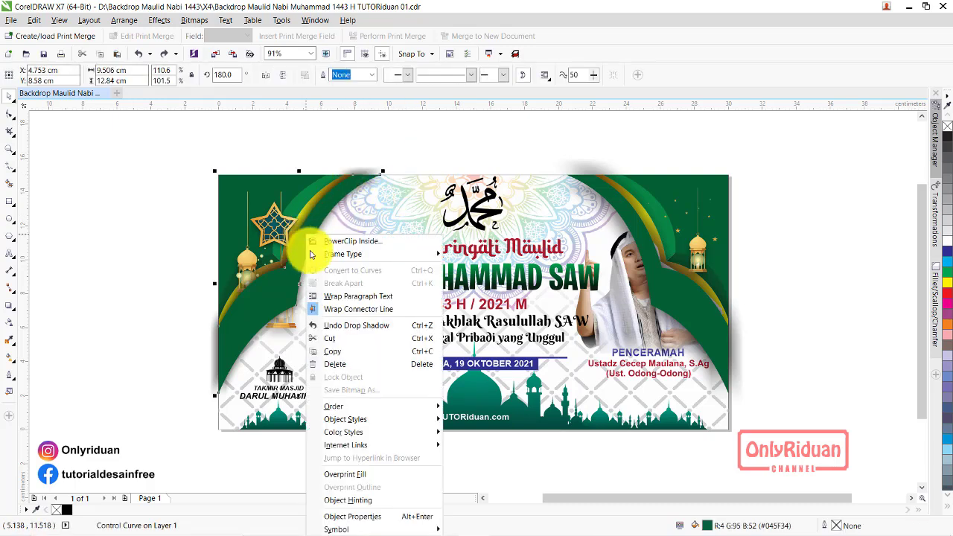
{"action": "left_click", "coordinate": [339, 242]}
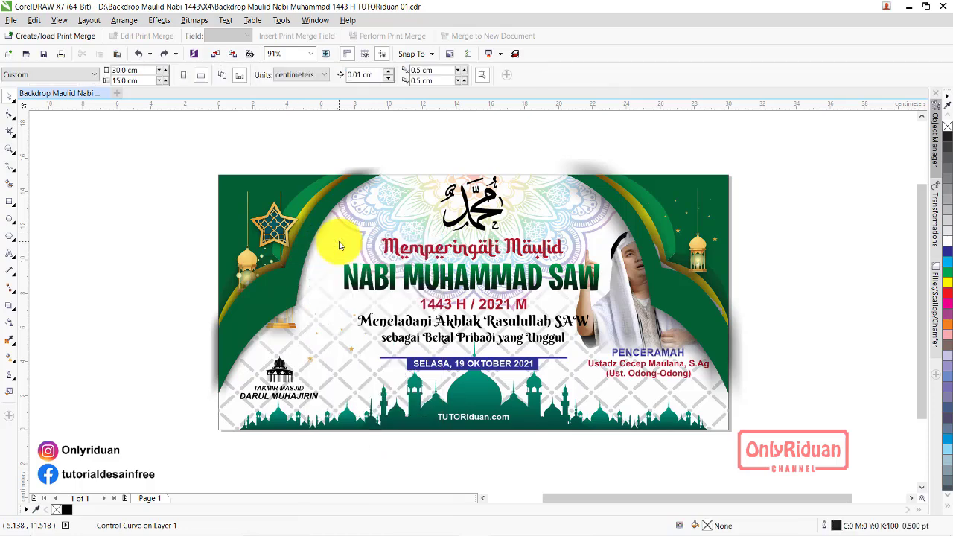
{"action": "left_click", "coordinate": [411, 215]}
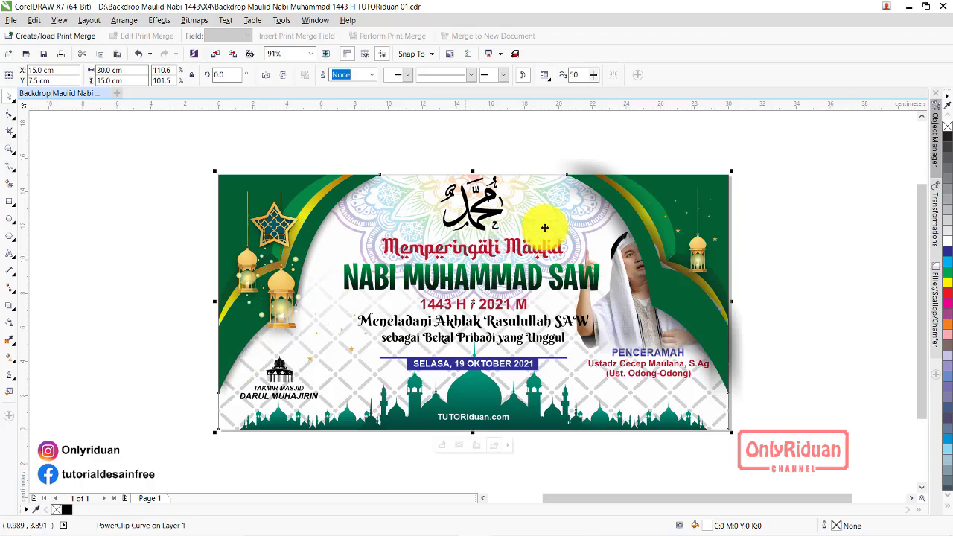
{"action": "left_click", "coordinate": [595, 133]}
{"action": "left_click", "coordinate": [595, 190]}
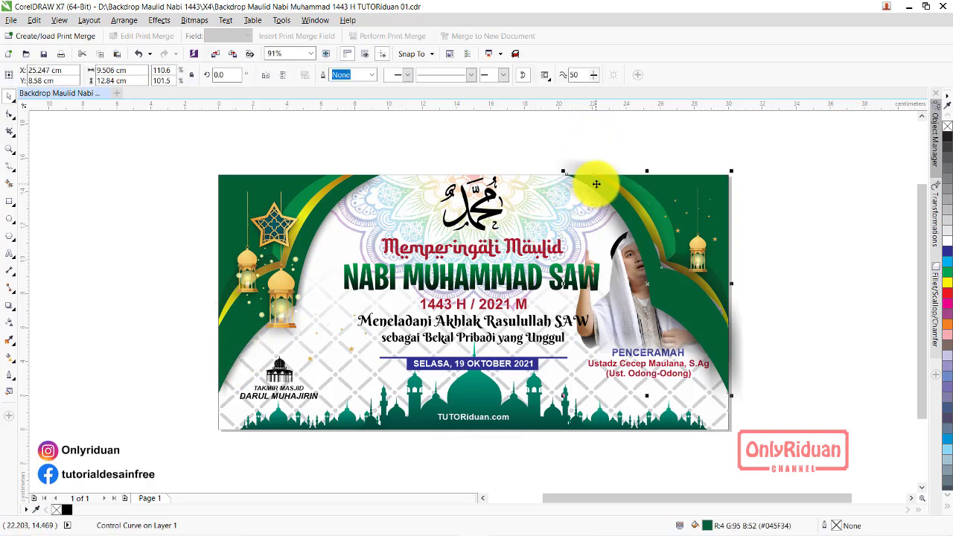
Step: PowerClip the top-right green-and-gold curve inside the banner frame
{"action": "right_click", "coordinate": [595, 183]}
{"action": "left_click", "coordinate": [610, 189]}
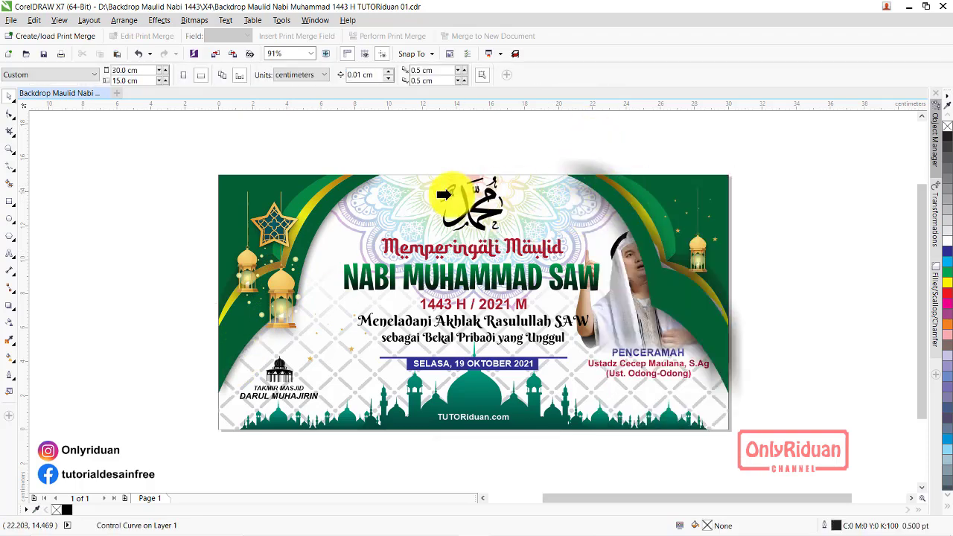
{"action": "left_click", "coordinate": [387, 200]}
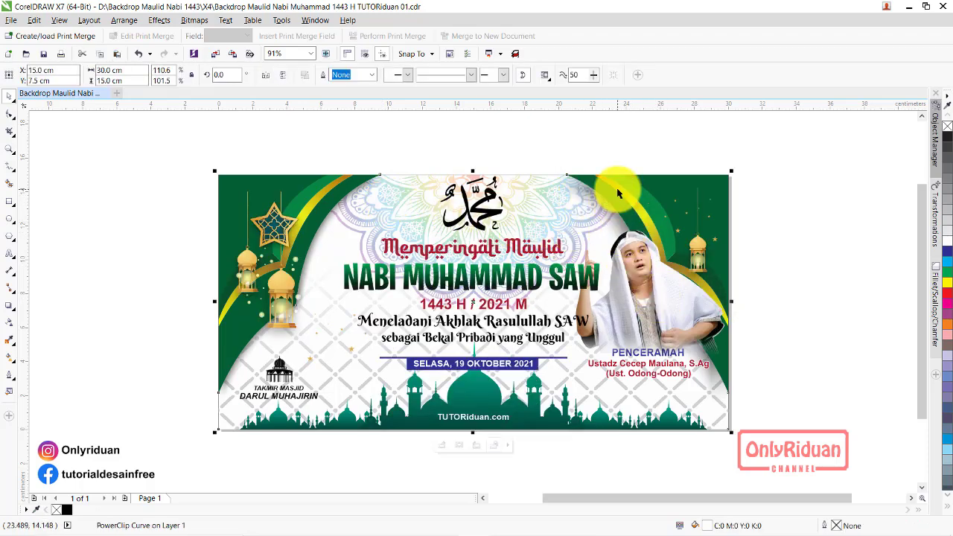
Step: Add a drop shadow to the clipped curve, then select the NABI MUHAMMAD SAW headline
{"action": "left_click", "coordinate": [612, 206], "text": "ctrl"}
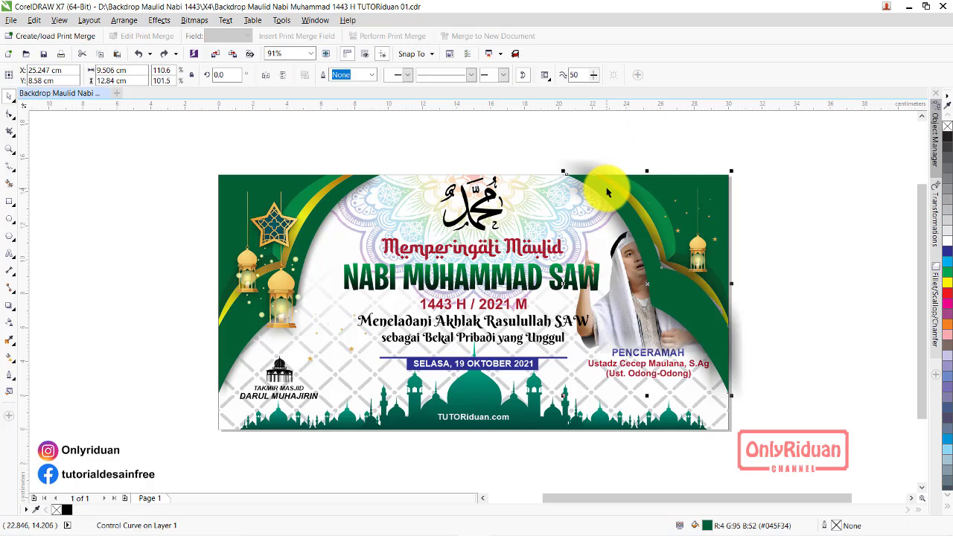
{"action": "left_click", "coordinate": [11, 305]}
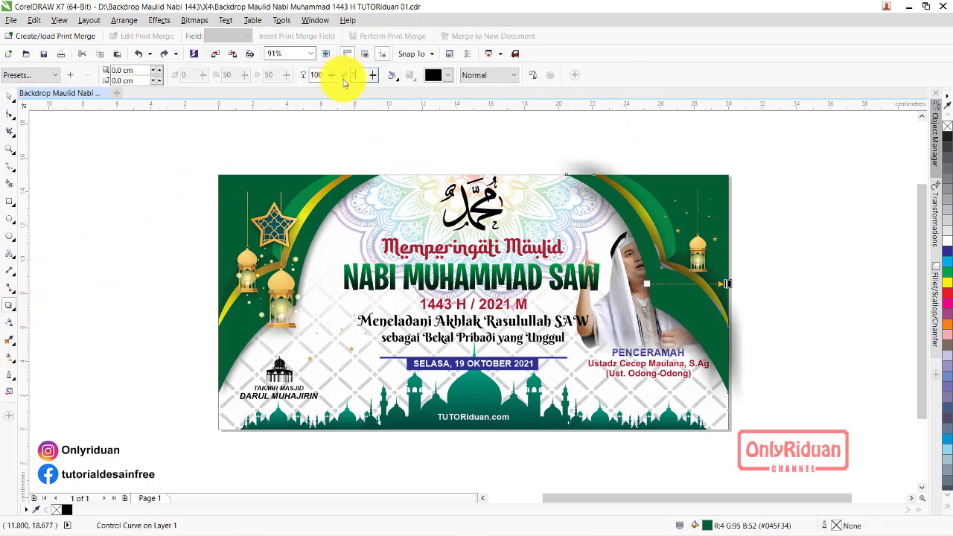
{"action": "left_click", "coordinate": [529, 222]}
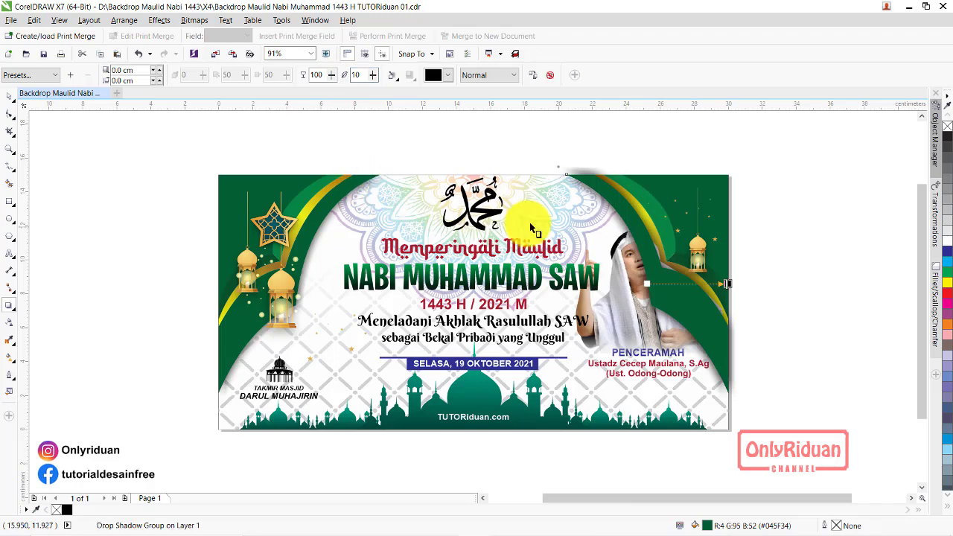
{"action": "right_click", "coordinate": [596, 186]}
{"action": "left_click", "coordinate": [618, 192]}
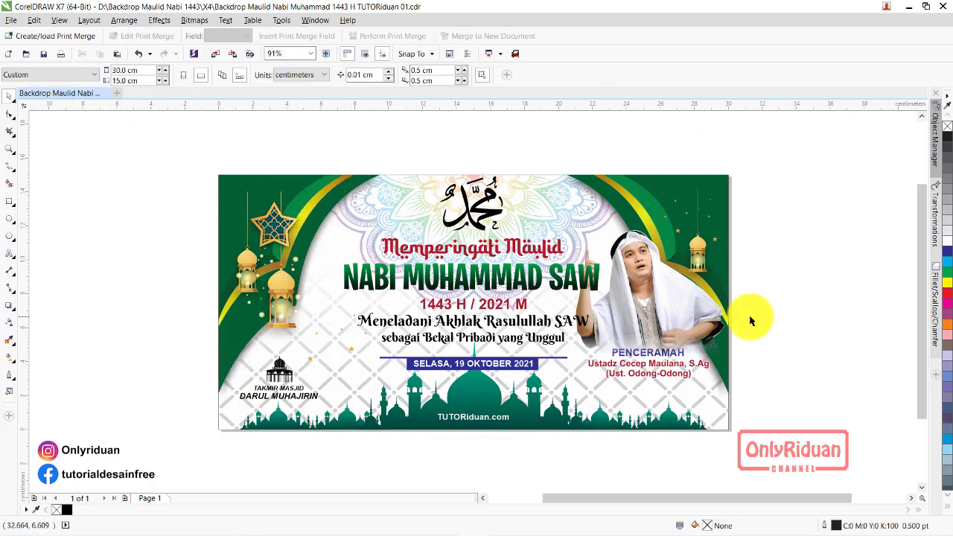
{"action": "left_click", "coordinate": [555, 278]}
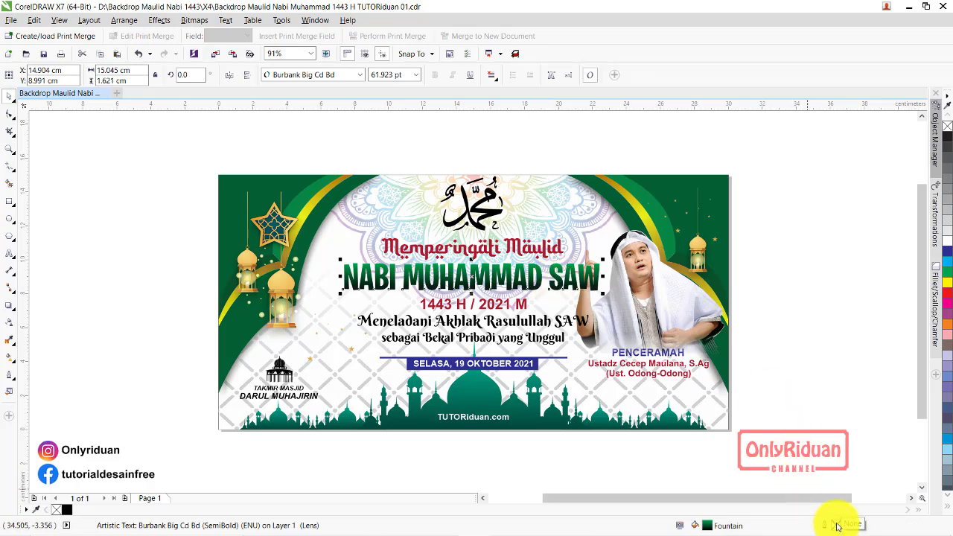
Step: Set the NABI MUHAMMAD SAW headline's Outline Pen to 3.0 pt width in white
{"action": "double_click", "coordinate": [835, 527]}
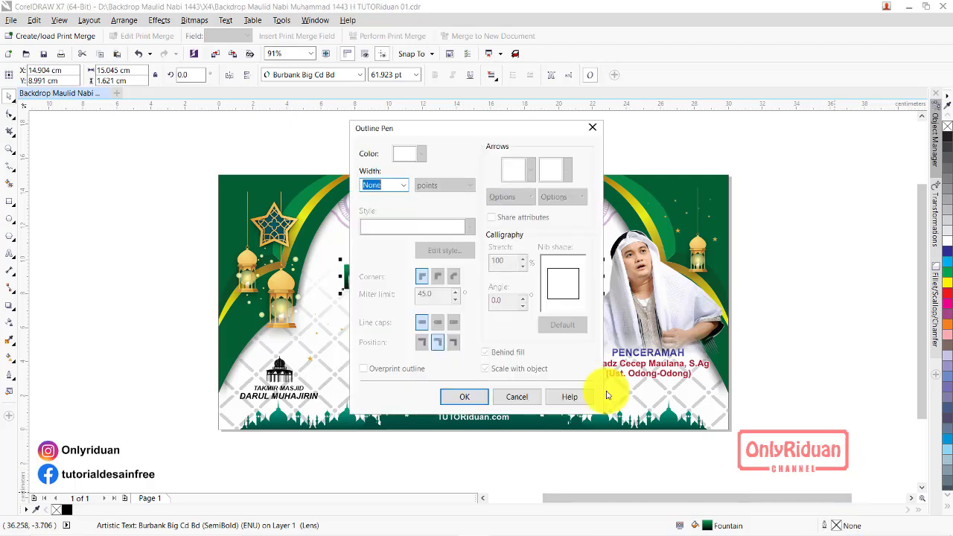
{"action": "left_click", "coordinate": [403, 185]}
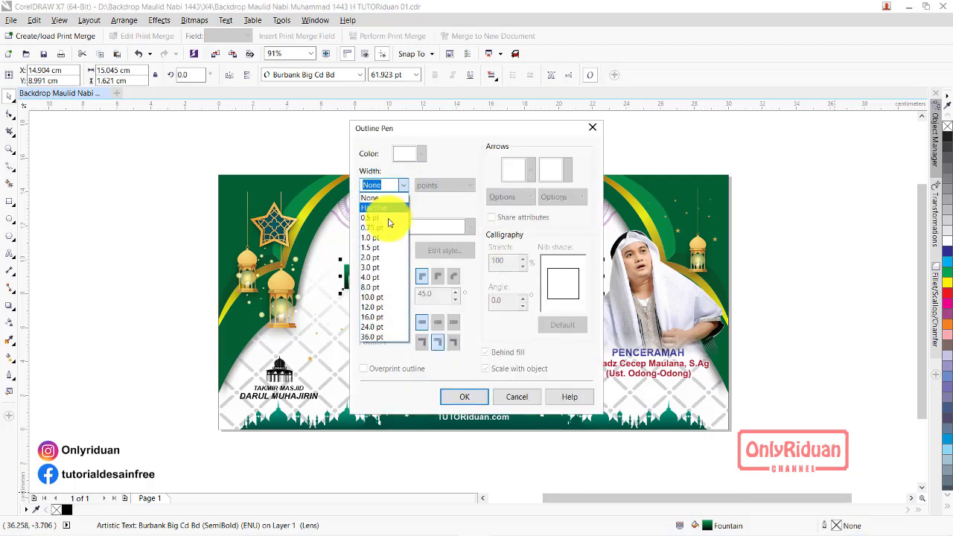
{"action": "left_click", "coordinate": [376, 267]}
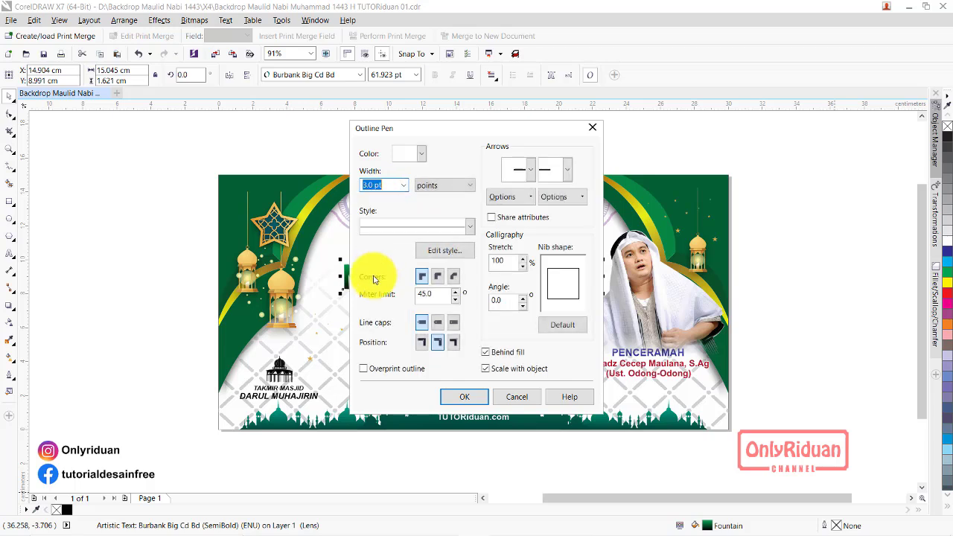
{"action": "left_click", "coordinate": [419, 153]}
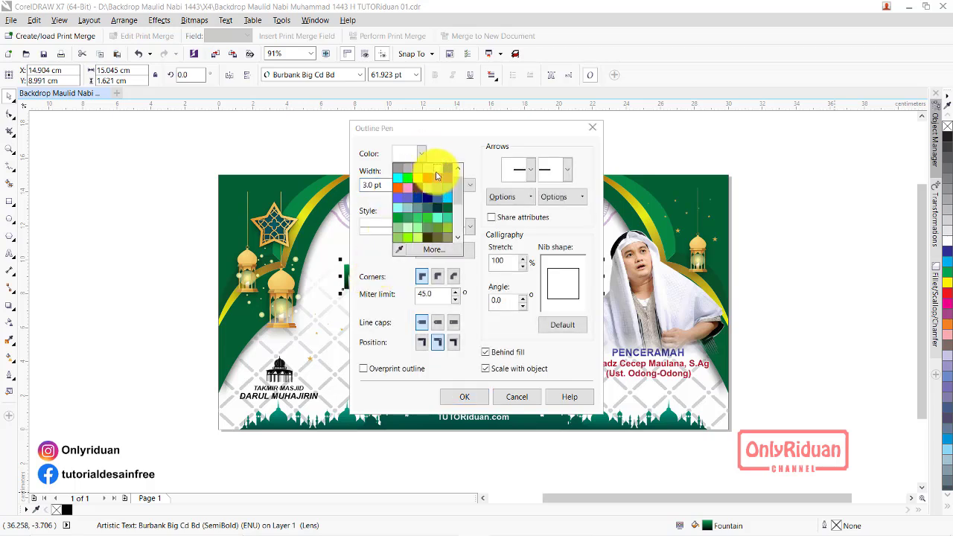
{"action": "left_click", "coordinate": [437, 168]}
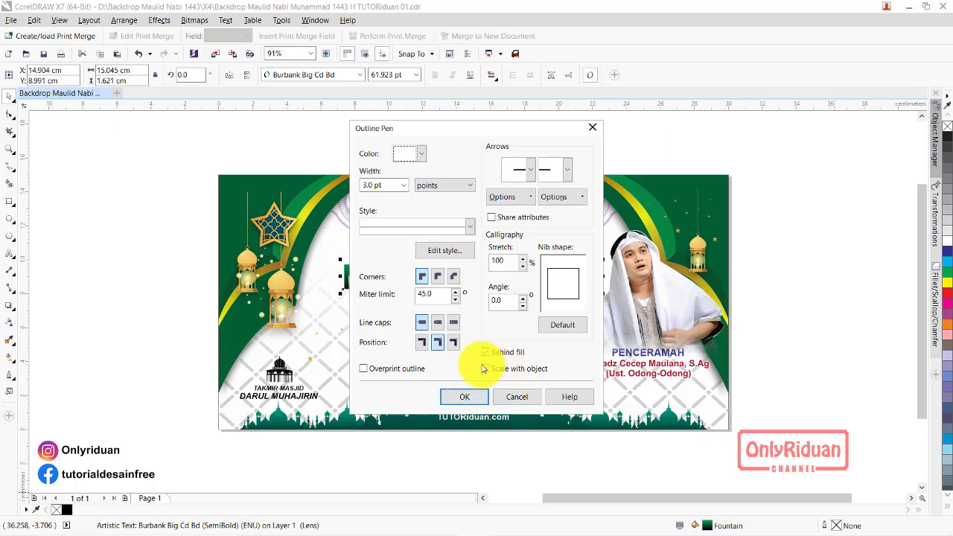
{"action": "left_click", "coordinate": [464, 396]}
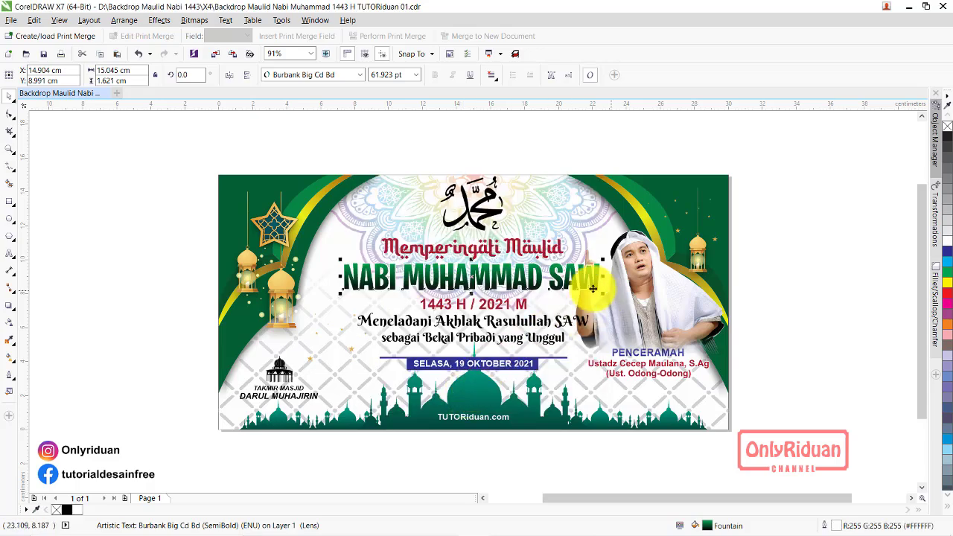
{"action": "scroll", "coordinate": [599, 288], "scroll_direction": "up", "scroll_amount": 3}
{"action": "scroll", "coordinate": [601, 287], "scroll_direction": "up", "scroll_amount": 2}
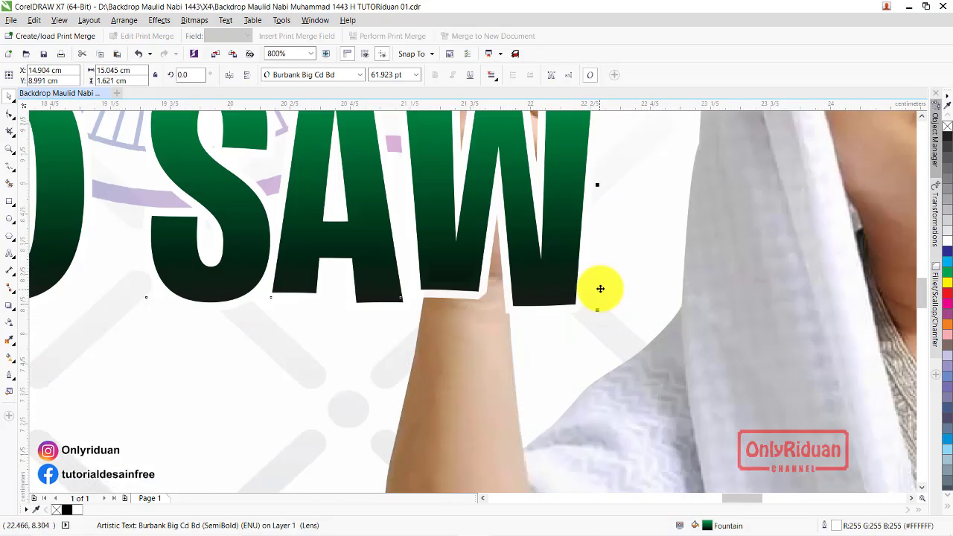
{"action": "scroll", "coordinate": [486, 298], "scroll_direction": "down", "scroll_amount": 2}
{"action": "scroll", "coordinate": [517, 293], "scroll_direction": "down", "scroll_amount": 1}
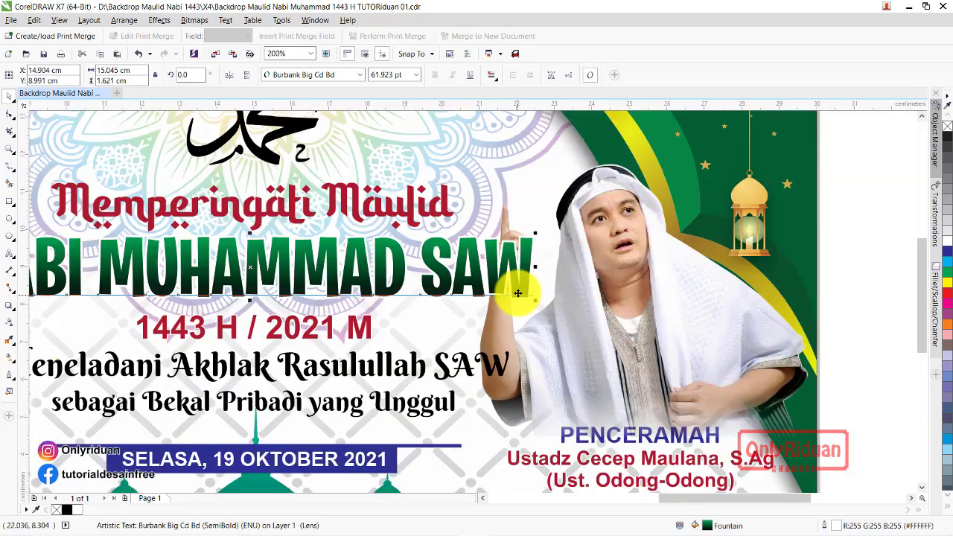
{"action": "scroll", "coordinate": [518, 293], "scroll_direction": "down", "scroll_amount": 1}
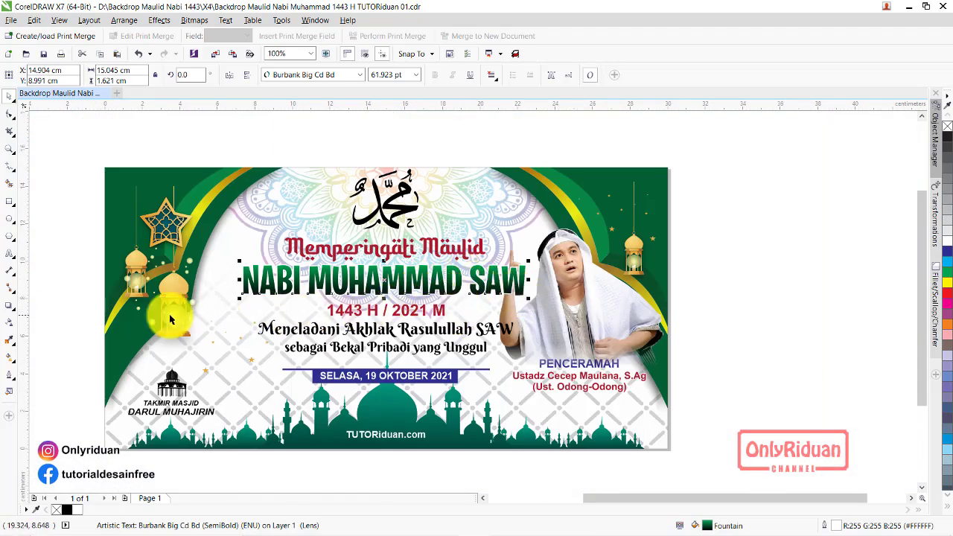
{"action": "left_click", "coordinate": [9, 304]}
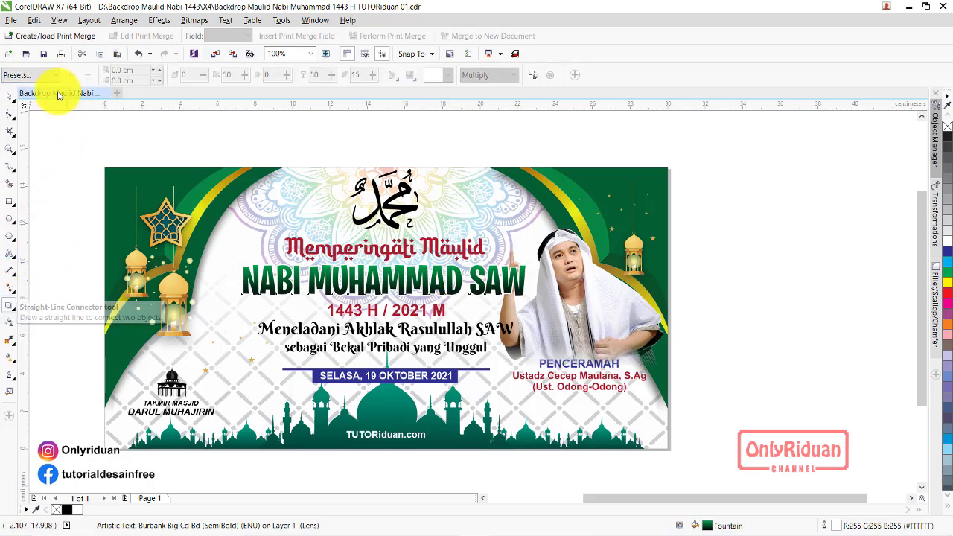
Step: Apply the Flat Bottom Right shadow preset to the headline and pull the shadow close to the text
{"action": "left_click", "coordinate": [30, 75]}
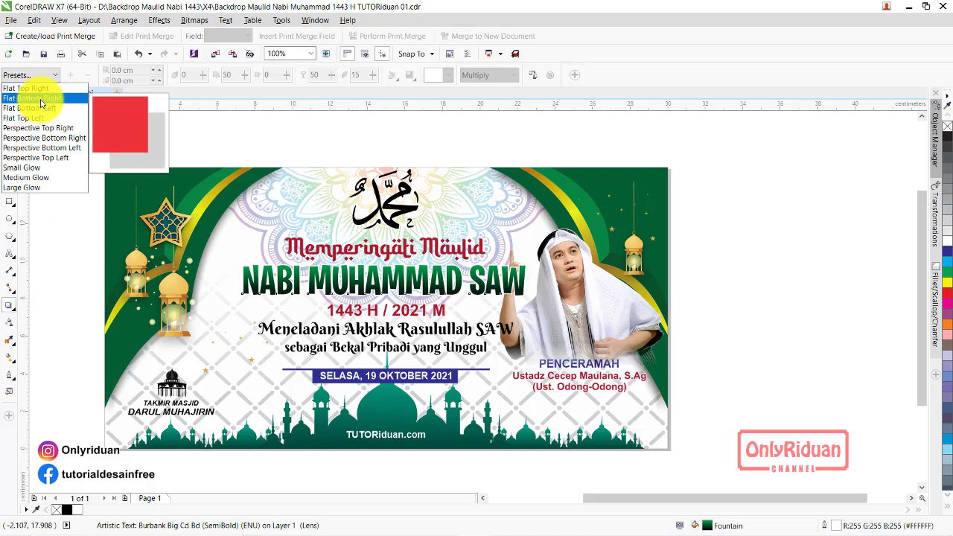
{"action": "left_click", "coordinate": [41, 99]}
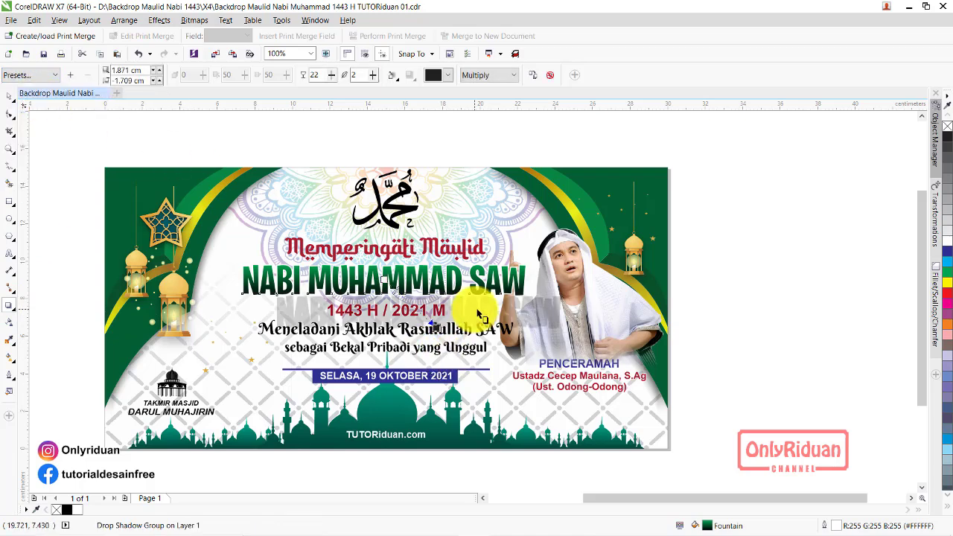
{"action": "scroll", "coordinate": [476, 313], "scroll_direction": "up", "scroll_amount": 2}
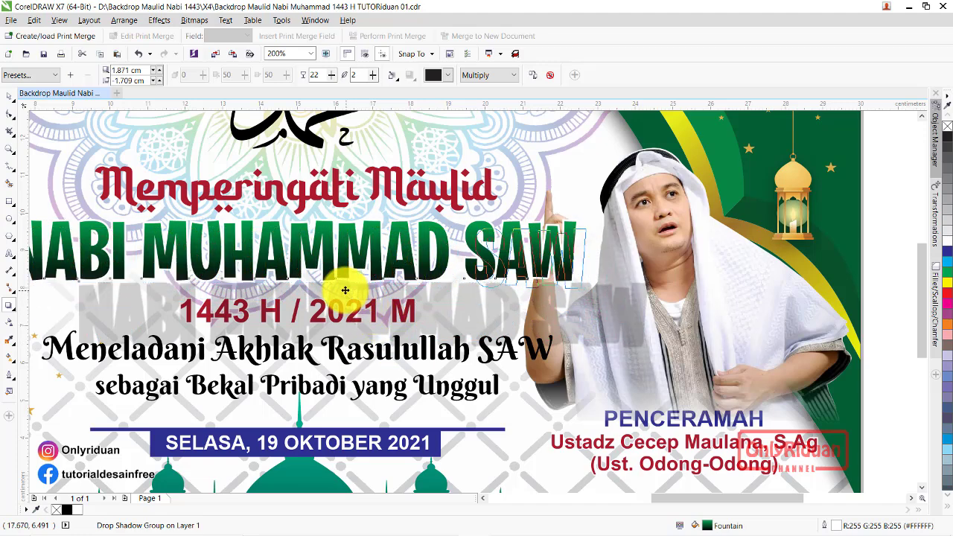
{"action": "left_click_drag", "start_coordinate": [345, 291], "coordinate": [340, 278]}
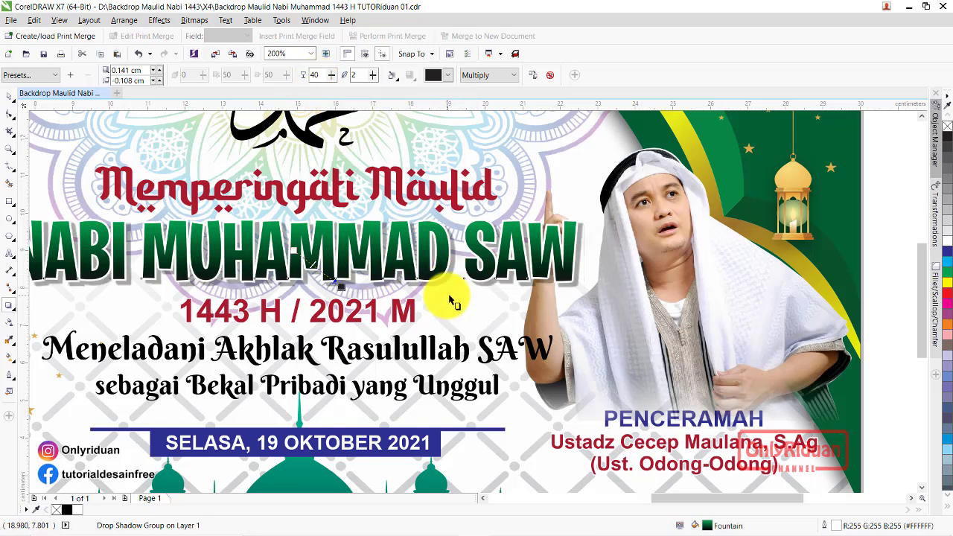
Step: Outline the Memperingati Maulid title in 3.0 pt white and copy the headline's shadow onto it
{"action": "left_click", "coordinate": [454, 189]}
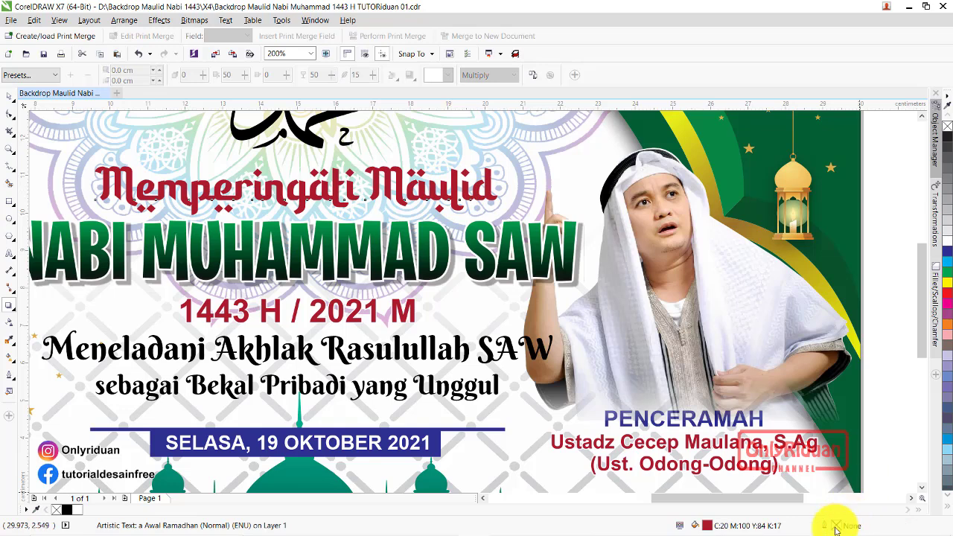
{"action": "key", "text": "F12"}
{"action": "left_click", "coordinate": [402, 184]}
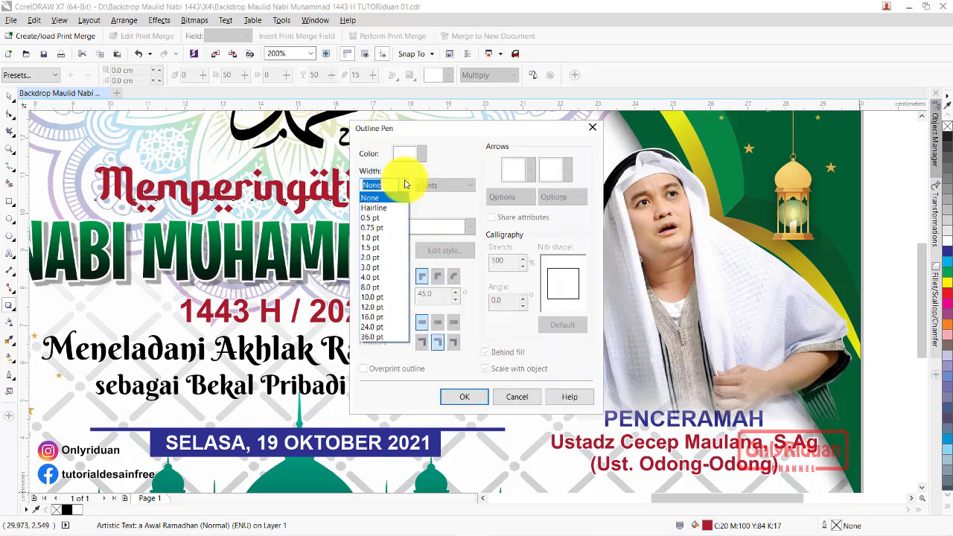
{"action": "left_click", "coordinate": [372, 268]}
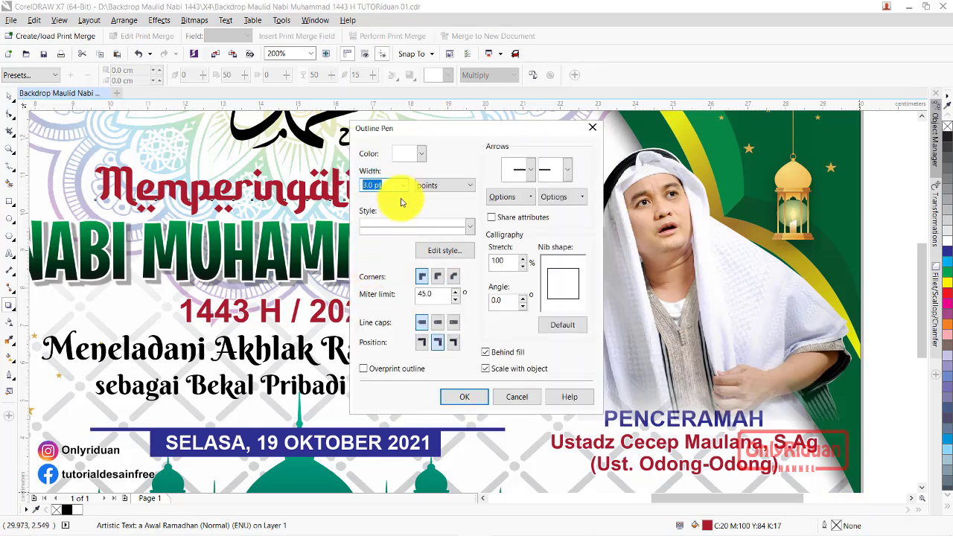
{"action": "left_click", "coordinate": [422, 155]}
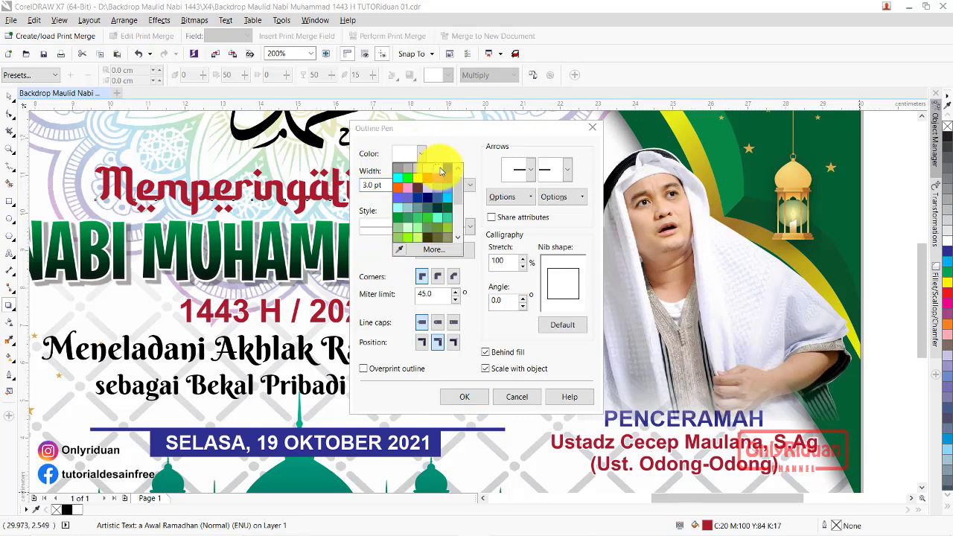
{"action": "left_click", "coordinate": [440, 171]}
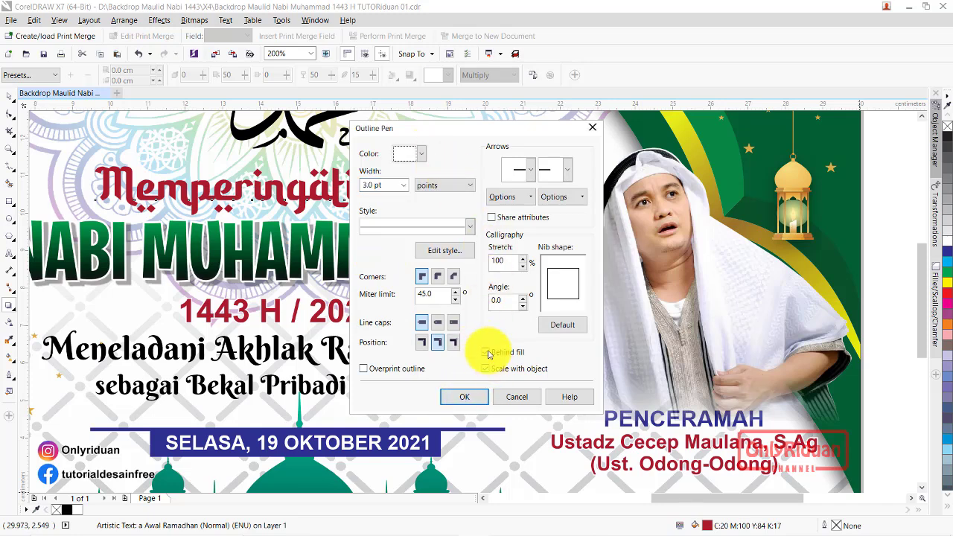
{"action": "left_click", "coordinate": [463, 396]}
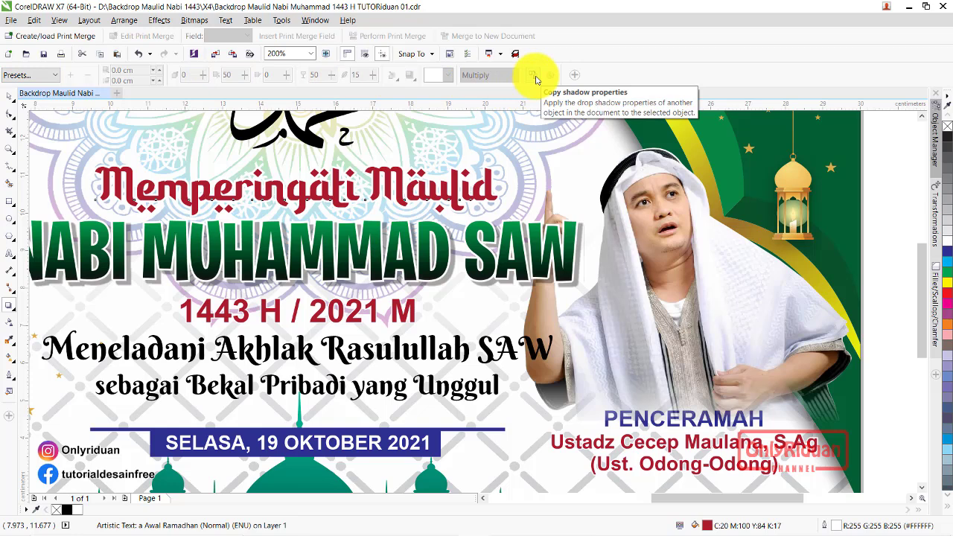
{"action": "left_click", "coordinate": [535, 78]}
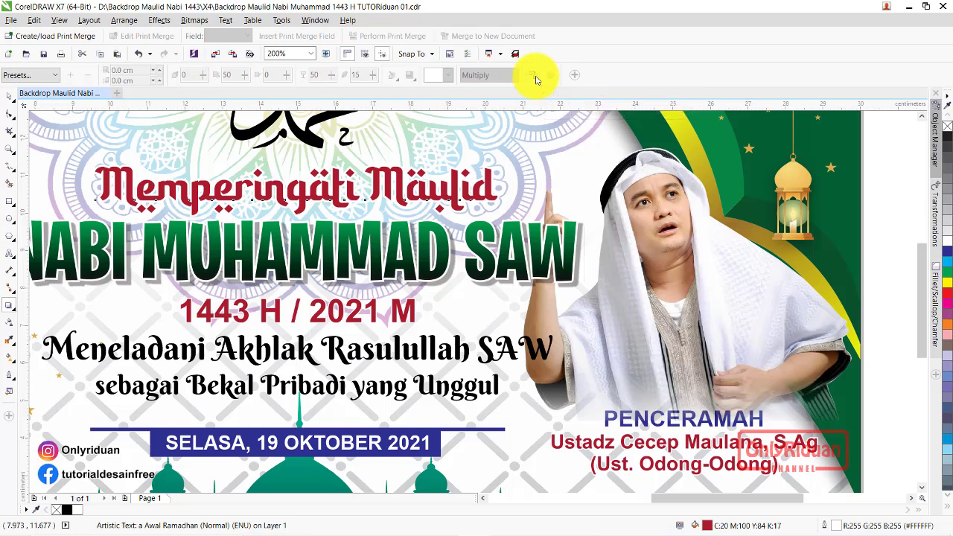
{"action": "left_click", "coordinate": [564, 283]}
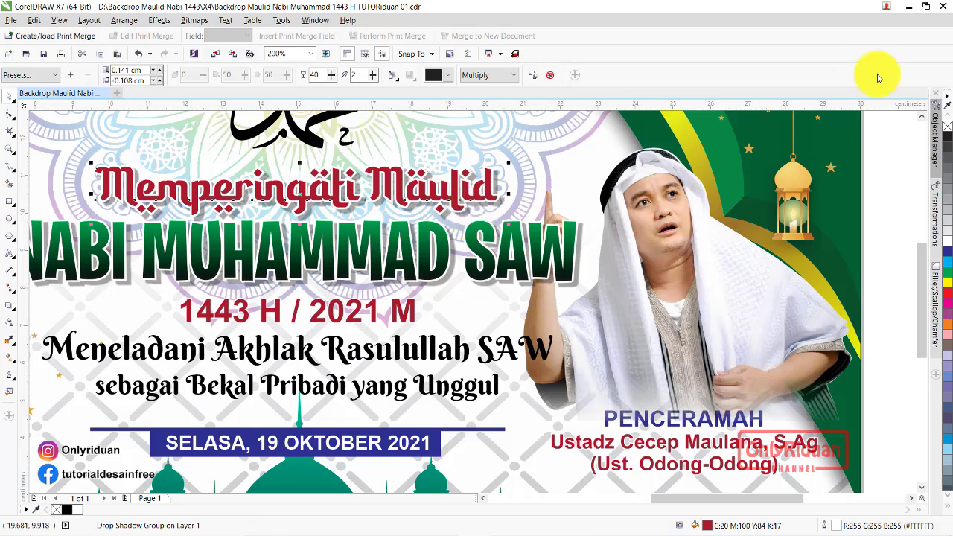
Step: Make the Meneladani Akhlak Rasulullah SAW tagline yellow with a 3.0 pt black outline
{"action": "left_click", "coordinate": [470, 397]}
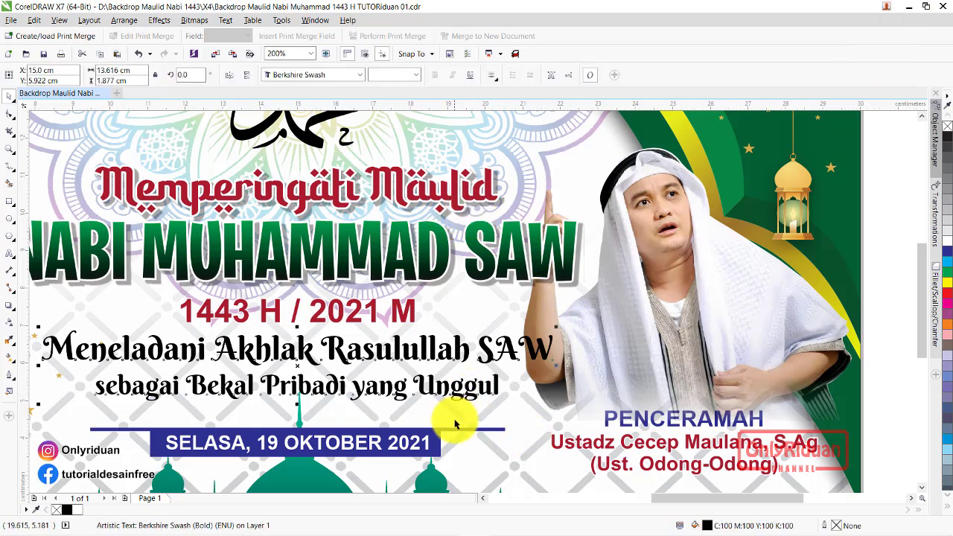
{"action": "left_click", "coordinate": [947, 287]}
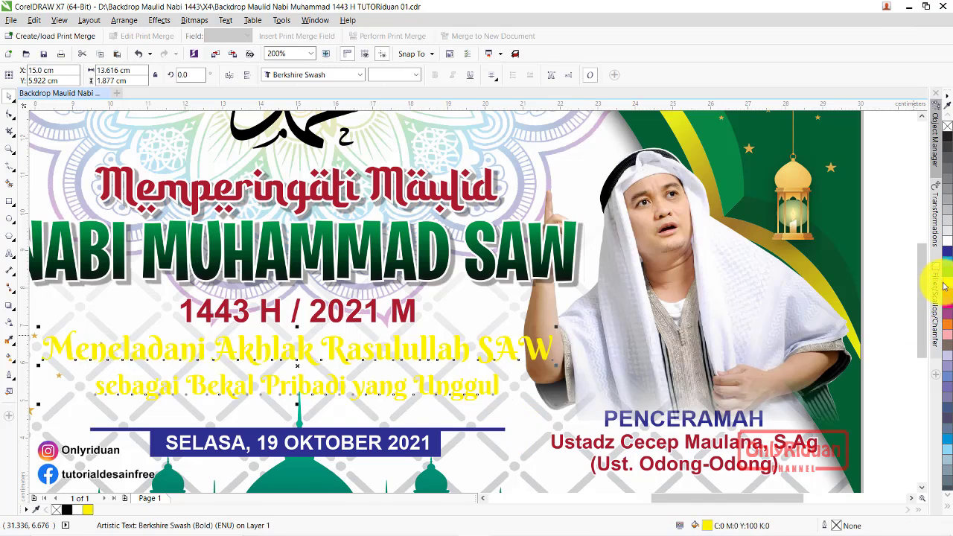
{"action": "double_click", "coordinate": [838, 527]}
{"action": "left_click", "coordinate": [404, 186]}
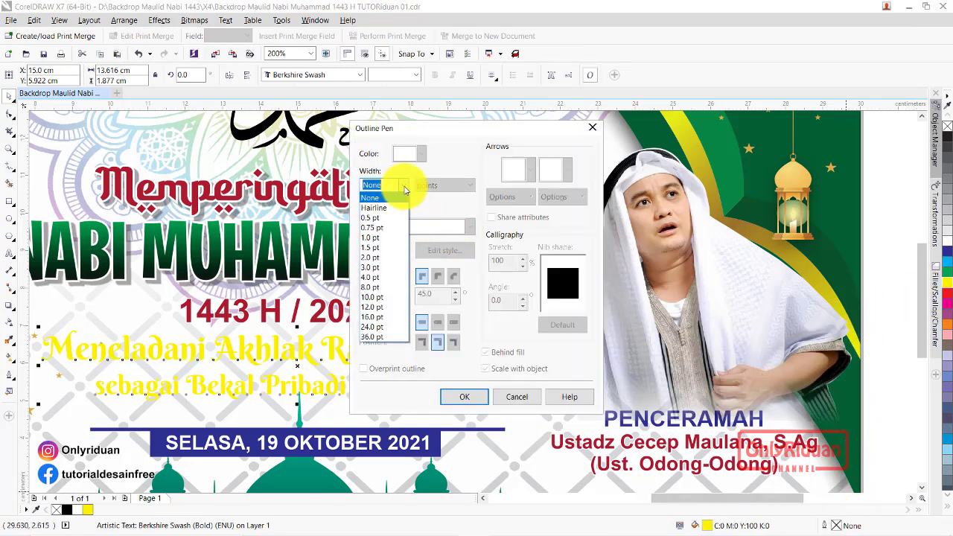
{"action": "left_click", "coordinate": [370, 266]}
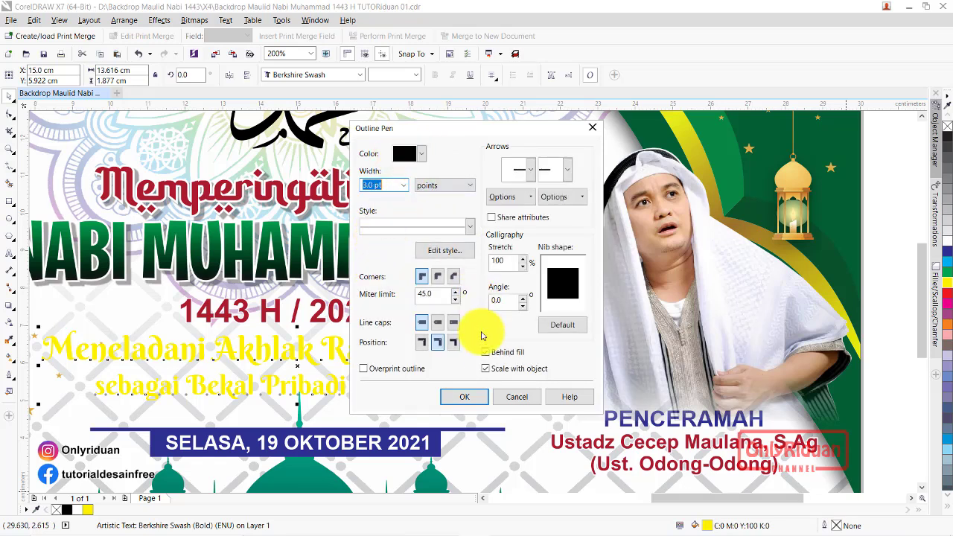
{"action": "left_click", "coordinate": [473, 397]}
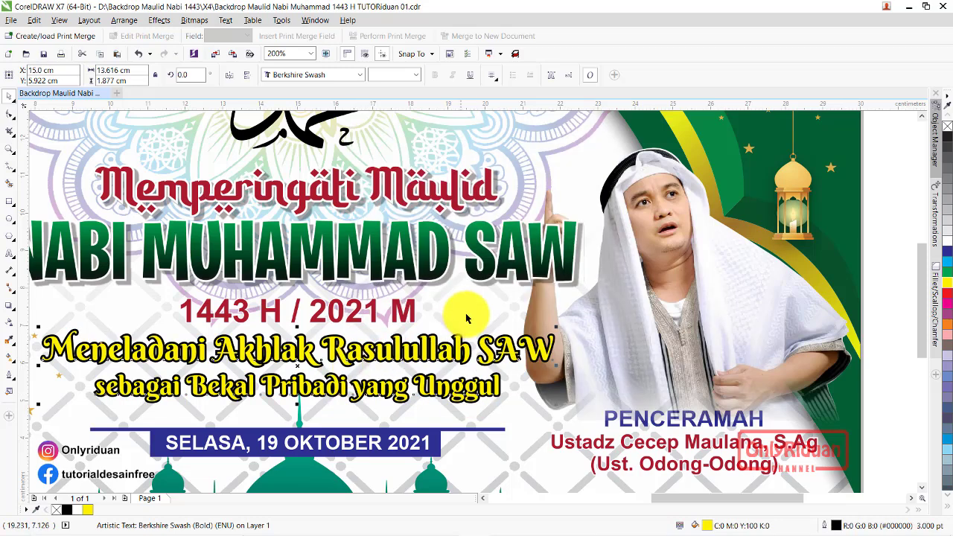
{"action": "scroll", "coordinate": [521, 301], "scroll_direction": "down", "scroll_amount": 1}
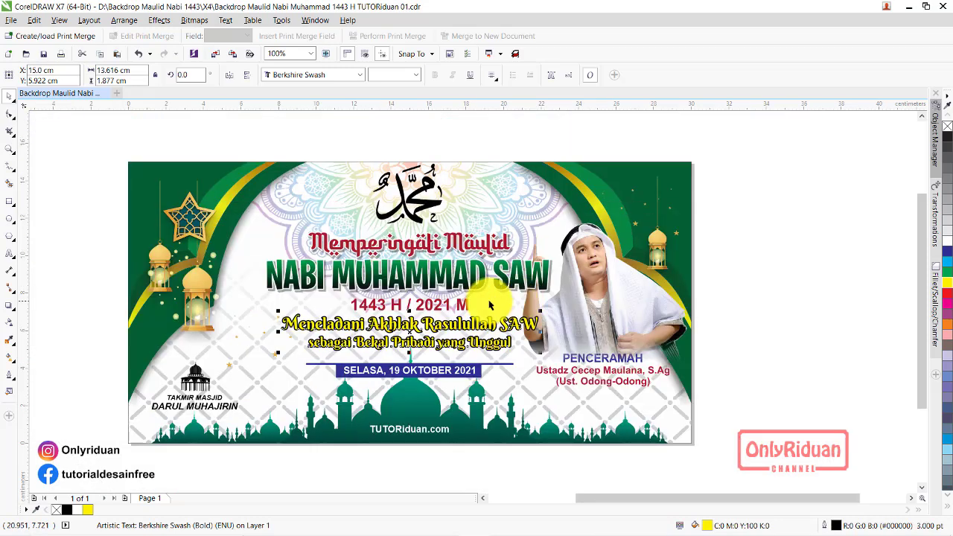
Step: Give the Muhammad calligraphy a 3.0 pt yellow outline
{"action": "scroll", "coordinate": [415, 205], "scroll_direction": "up", "scroll_amount": 1}
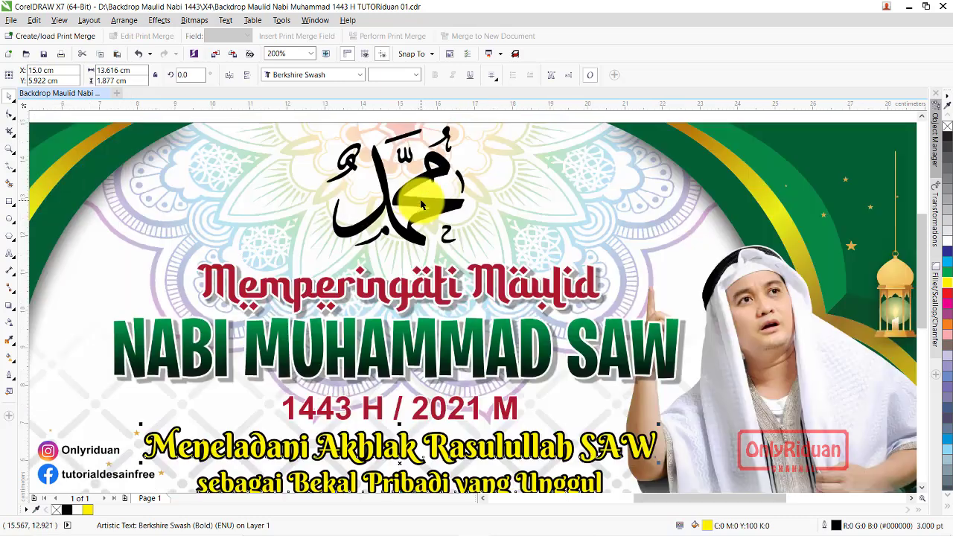
{"action": "left_click", "coordinate": [421, 205]}
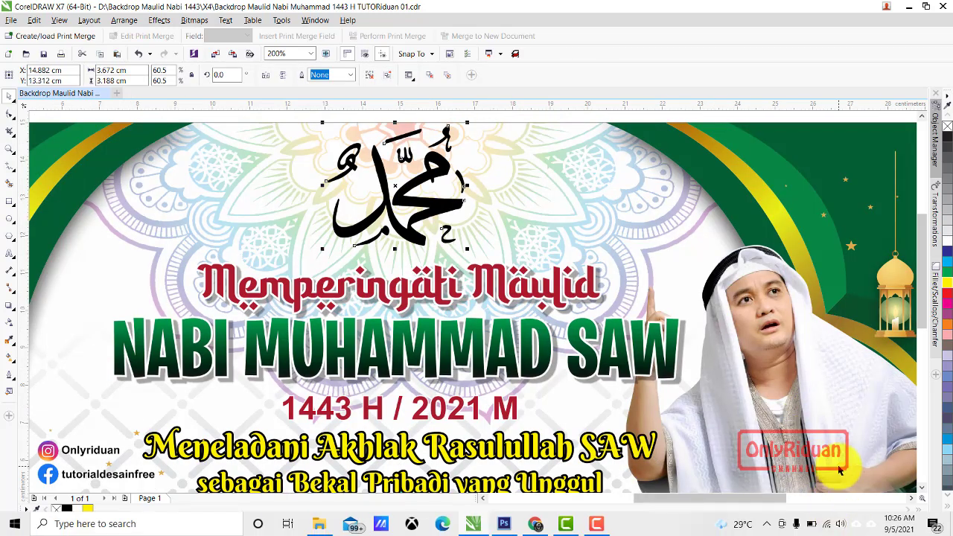
{"action": "double_click", "coordinate": [835, 525]}
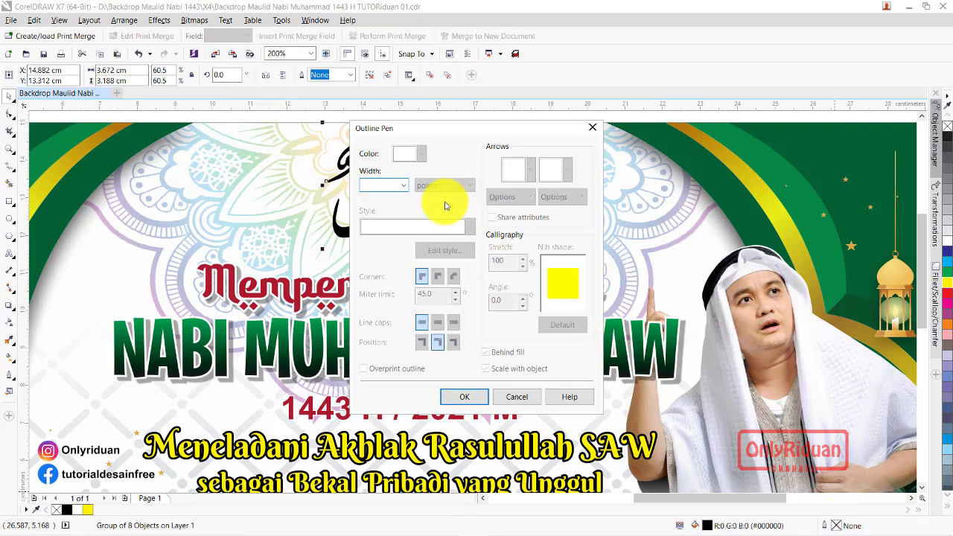
{"action": "left_click", "coordinate": [407, 187]}
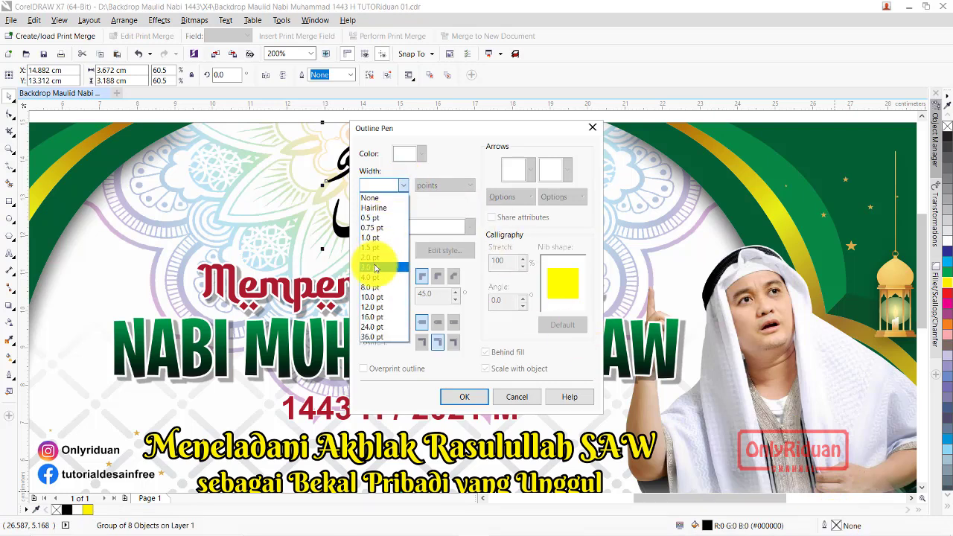
{"action": "left_click", "coordinate": [375, 267]}
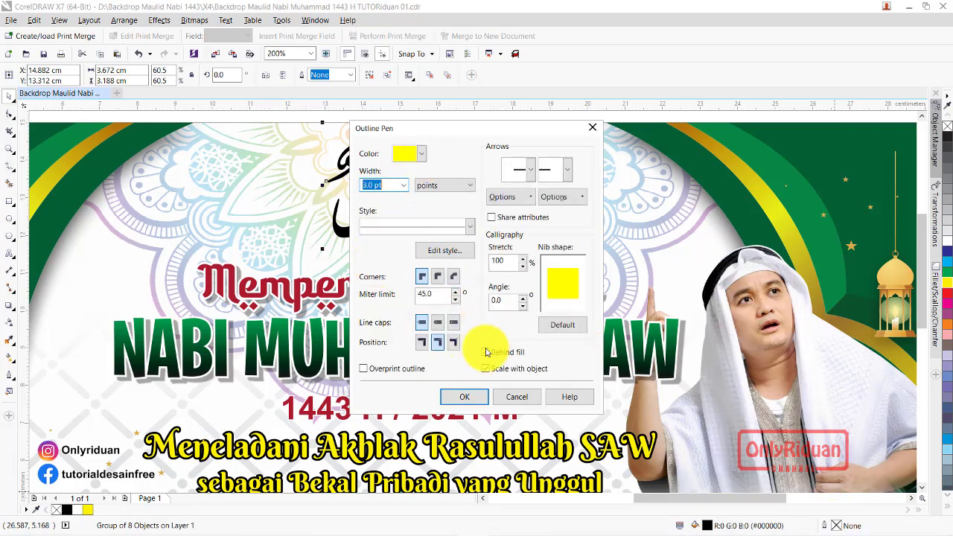
{"action": "left_click", "coordinate": [464, 397]}
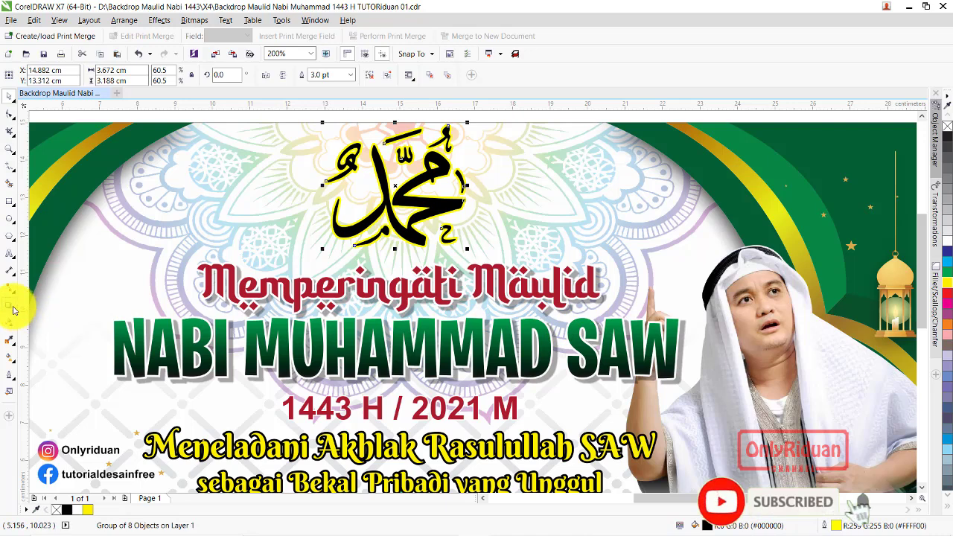
Step: Add a drop shadow to the calligraphy, then deselect it
{"action": "left_click", "coordinate": [10, 304]}
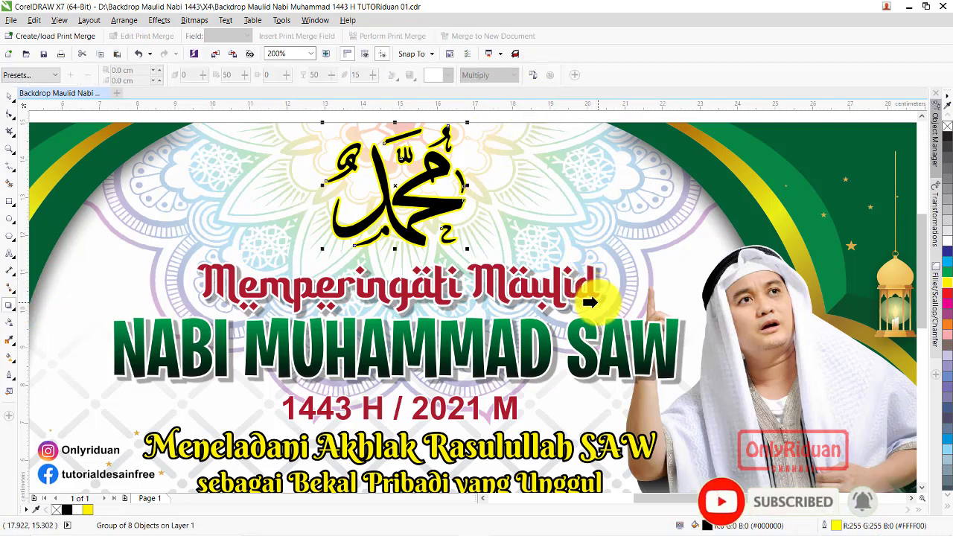
{"action": "left_click", "coordinate": [412, 187]}
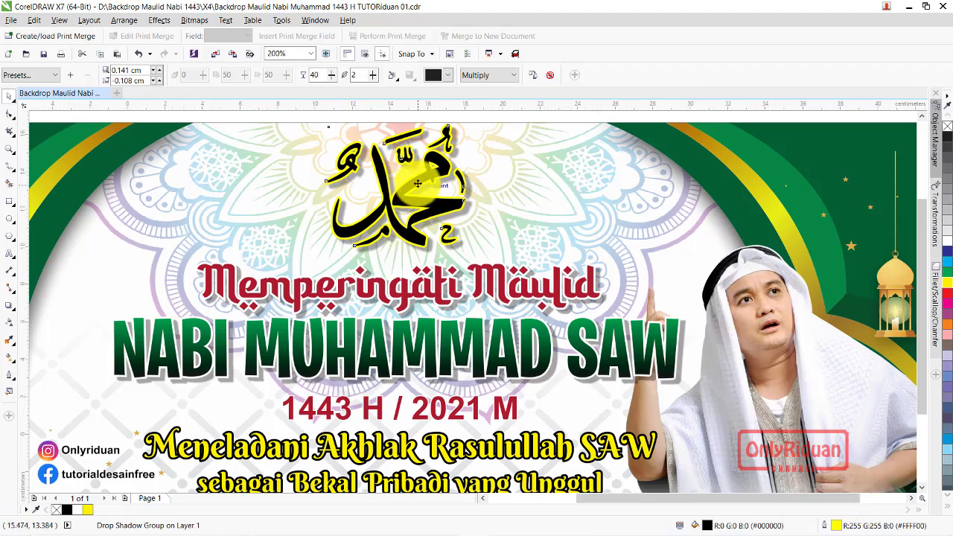
{"action": "scroll", "coordinate": [416, 184], "scroll_direction": "down", "scroll_amount": 2}
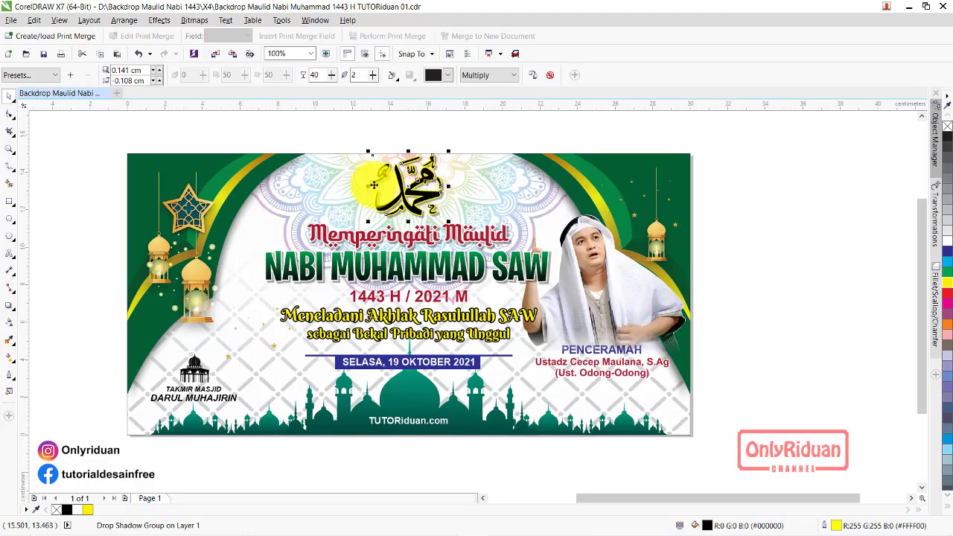
{"action": "left_click", "coordinate": [109, 136]}
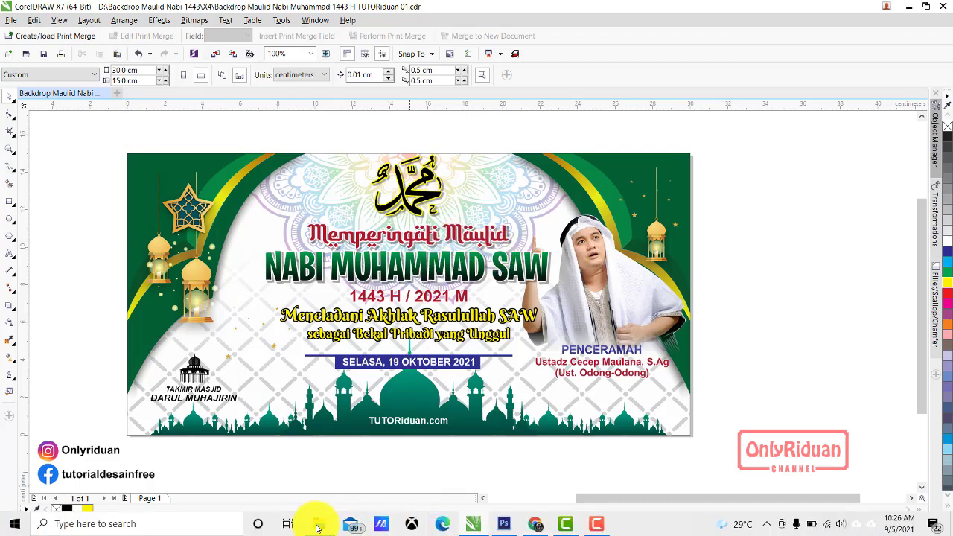
Step: Open Backdrop Maulid Nabi Muhammad 1443 H TUTORiduan 02.cdr and dismiss the text update notice
{"action": "left_click", "coordinate": [316, 525]}
{"action": "left_click", "coordinate": [335, 238]}
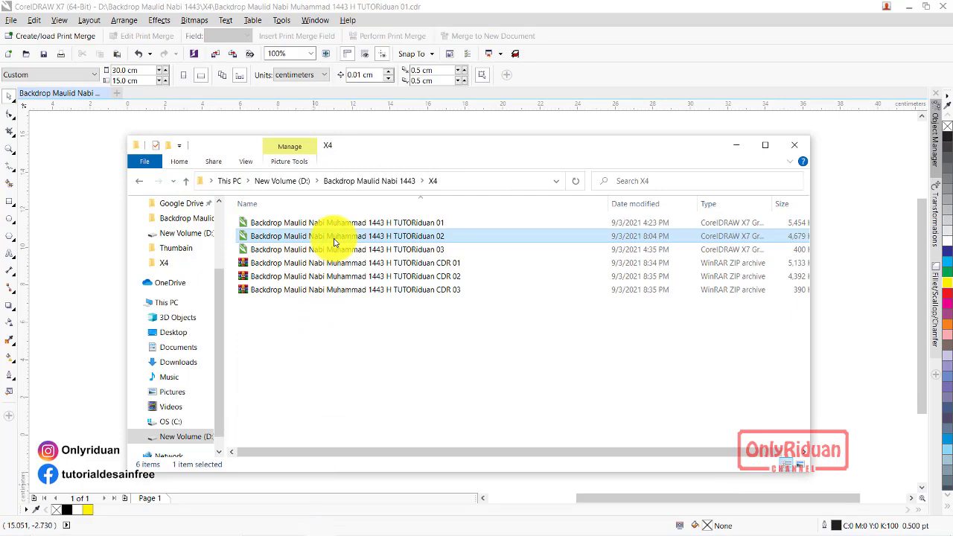
{"action": "double_click", "coordinate": [334, 236]}
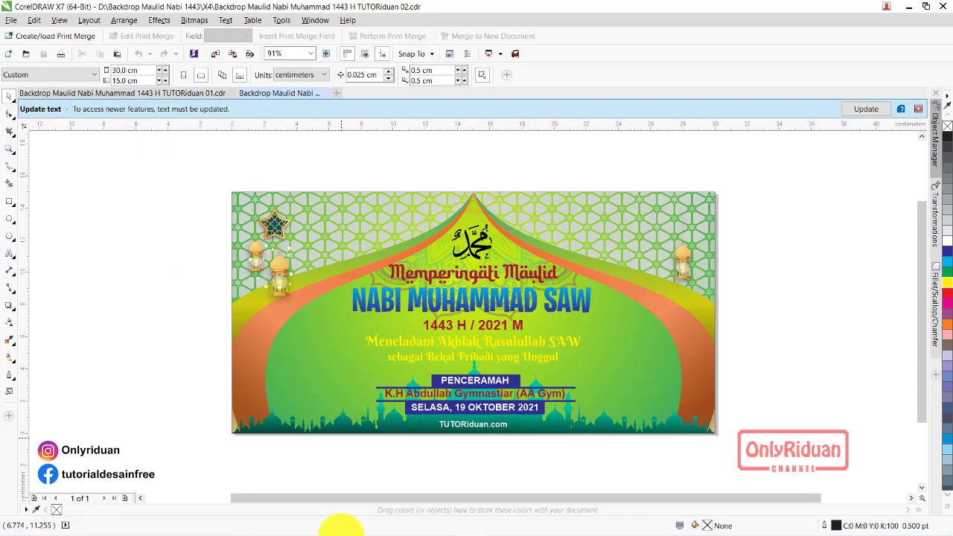
{"action": "left_click", "coordinate": [917, 112]}
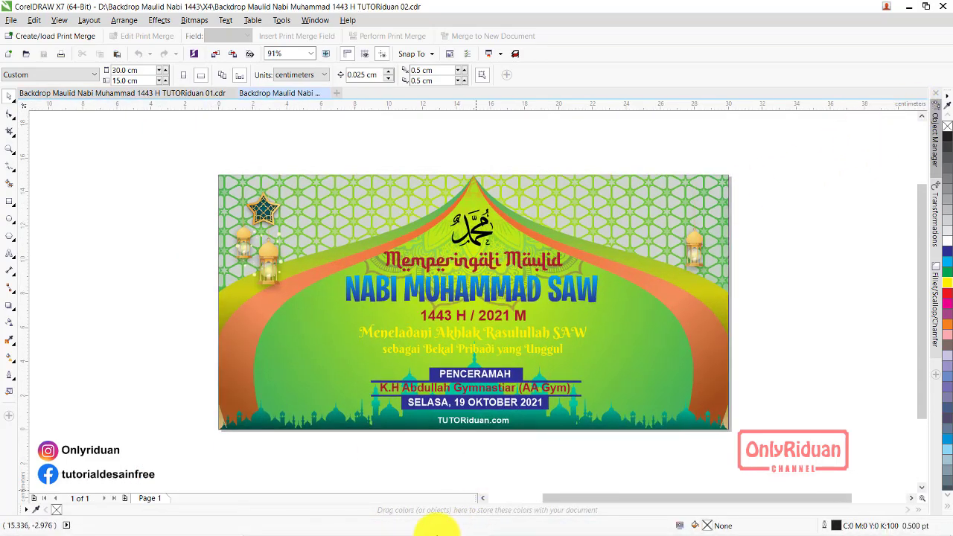
Step: Open TUTORiduan 03.cdr, dismiss the text update notice, and return to the TUTORiduan 02 document
{"action": "left_click", "coordinate": [332, 524]}
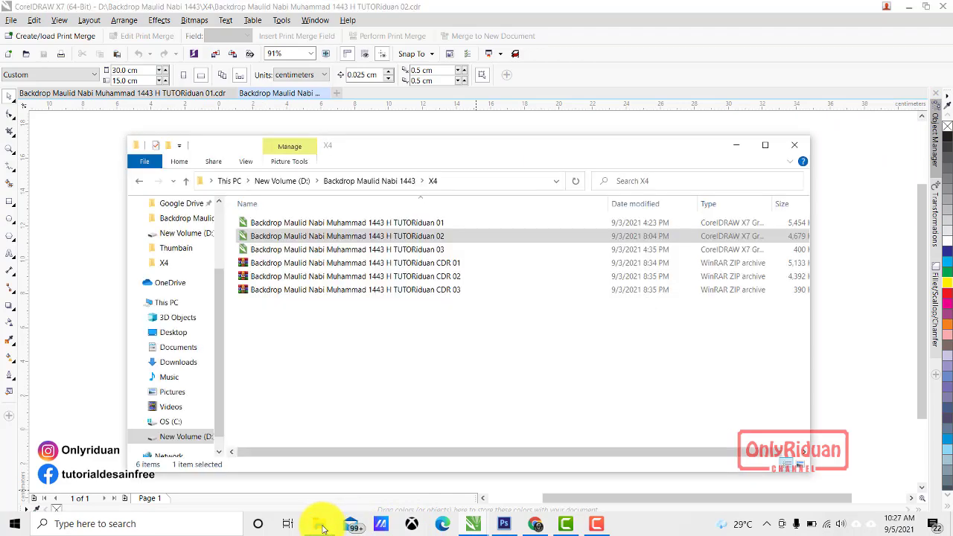
{"action": "double_click", "coordinate": [316, 256]}
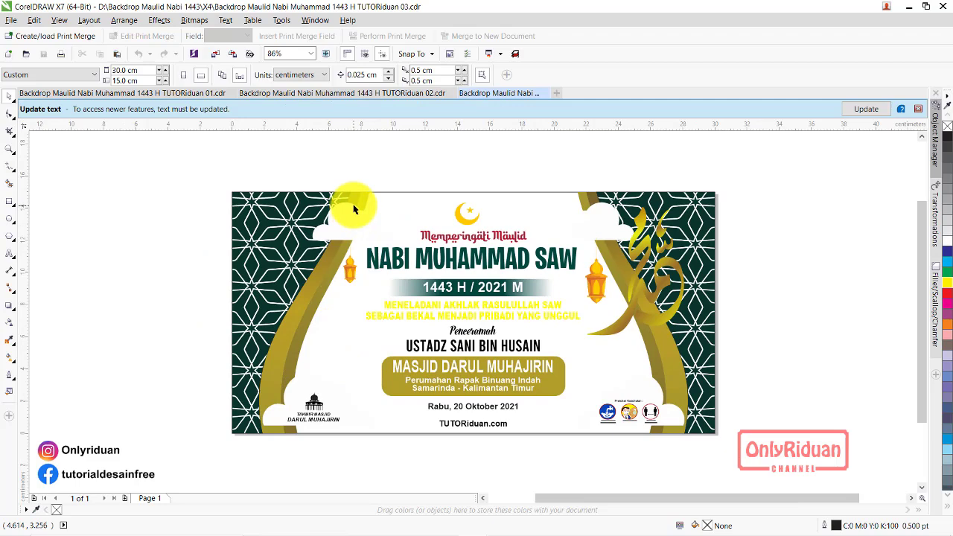
{"action": "left_click", "coordinate": [923, 112]}
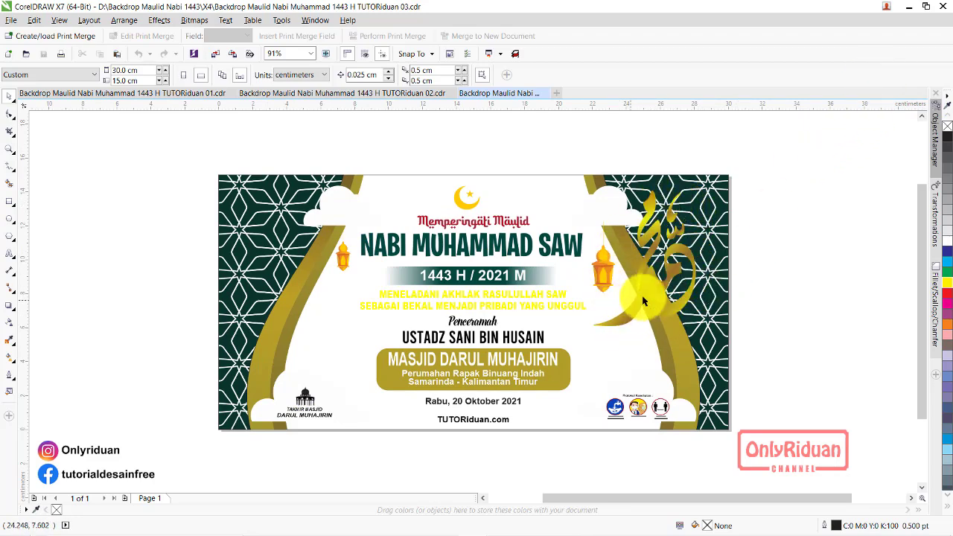
{"action": "left_click", "coordinate": [346, 94]}
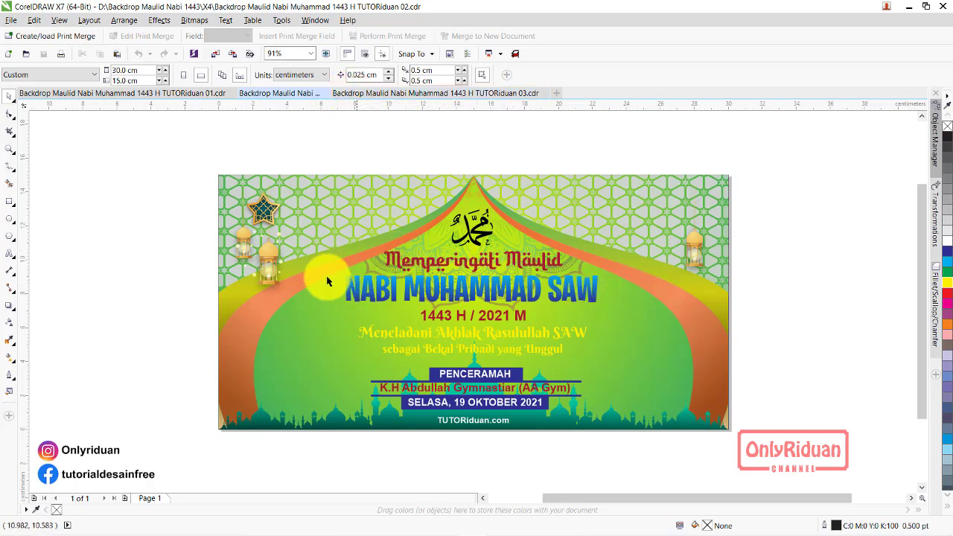
{"action": "left_click", "coordinate": [907, 7]}
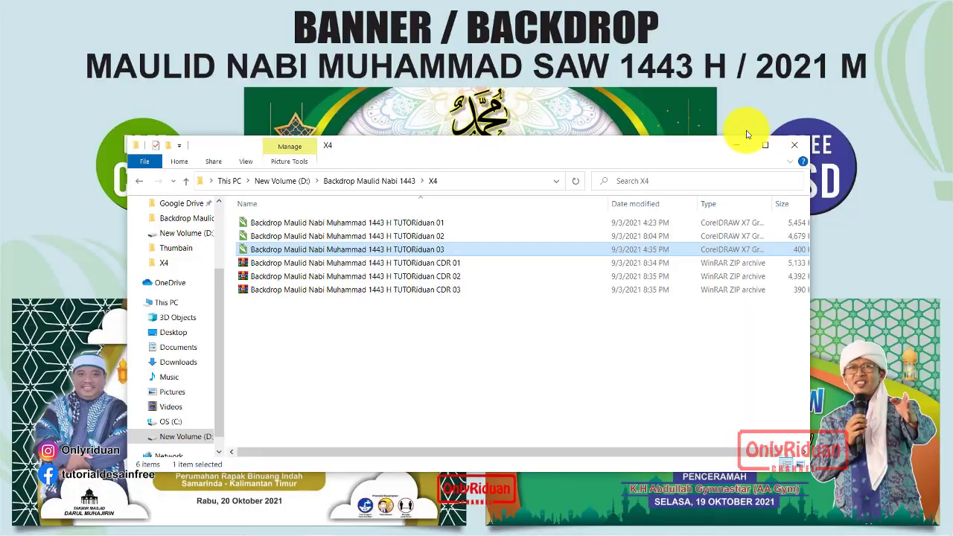
{"action": "left_click", "coordinate": [733, 149]}
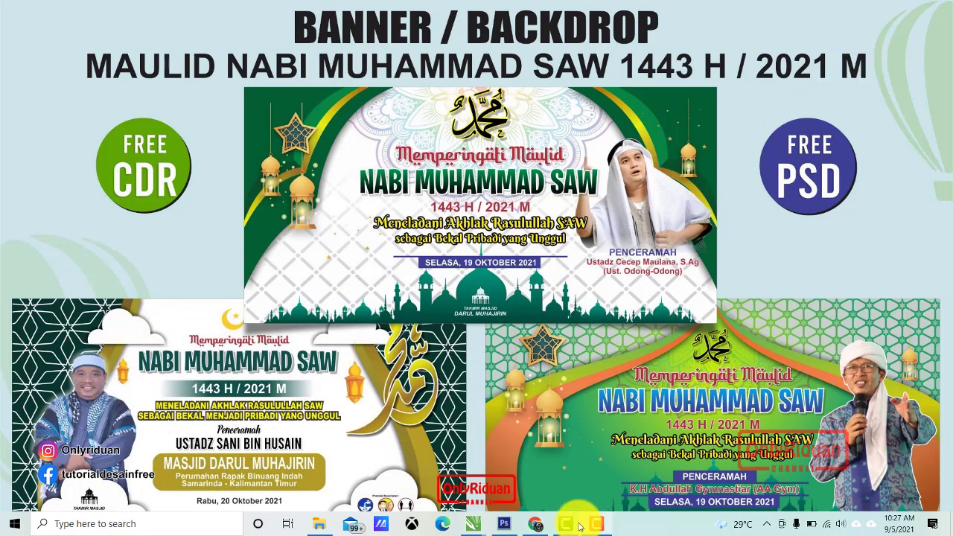
{"action": "left_click", "coordinate": [472, 520]}
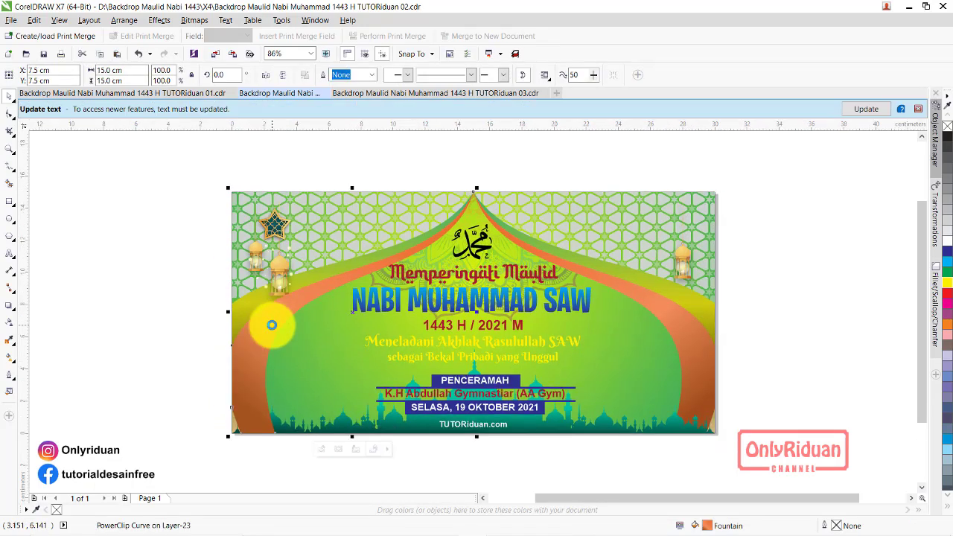
Step: Try moving the left orange arch, undo the move, and dismiss the text update notice
{"action": "left_click", "coordinate": [920, 111]}
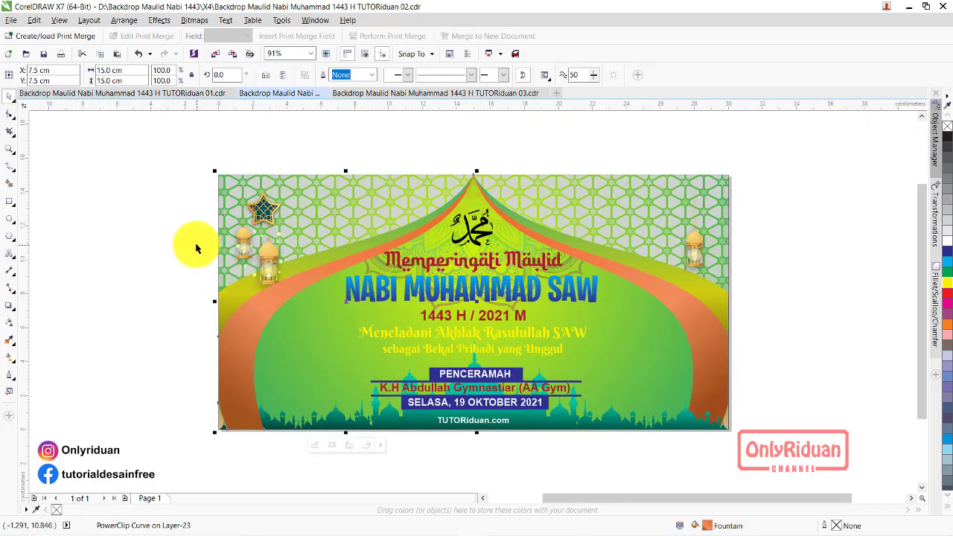
{"action": "left_click_drag", "start_coordinate": [260, 305], "coordinate": [184, 295]}
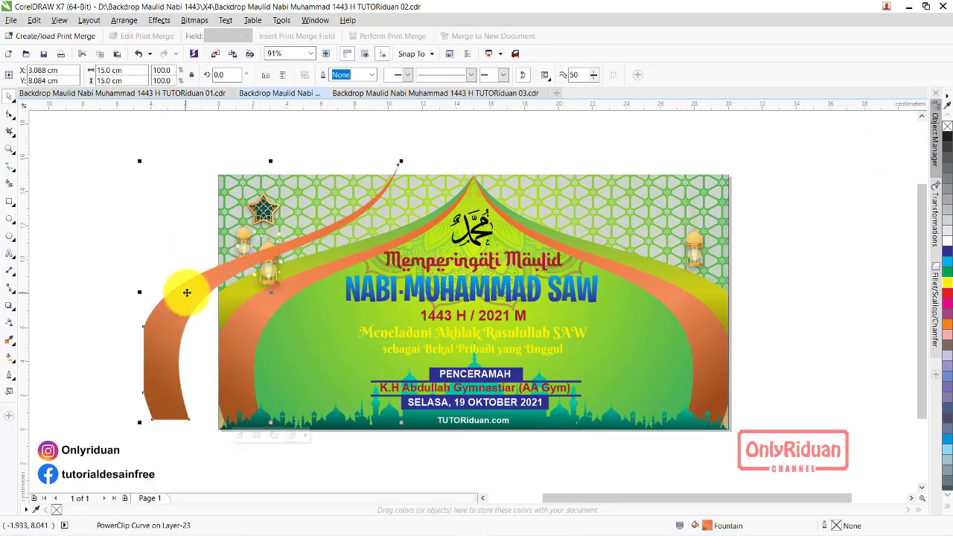
{"action": "key", "text": "ctrl+z"}
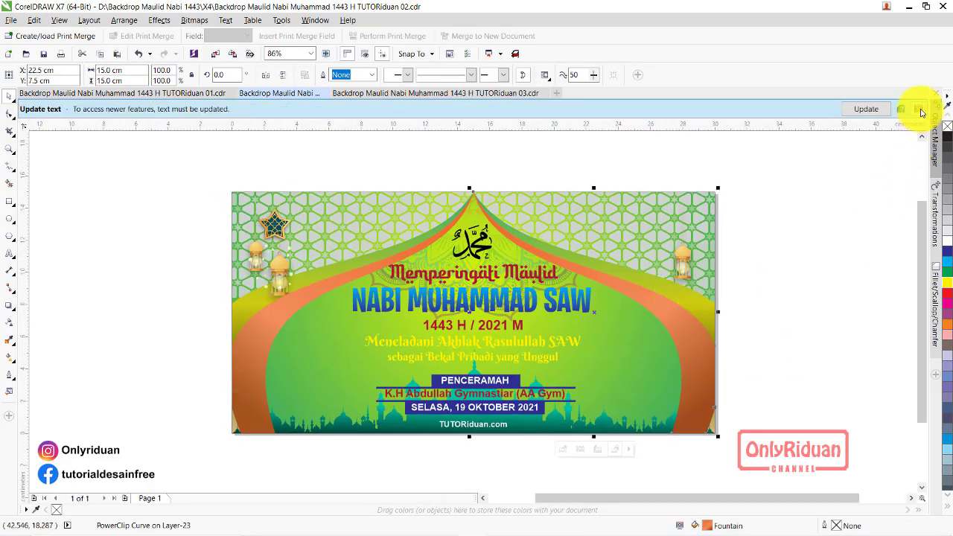
{"action": "left_click", "coordinate": [921, 110]}
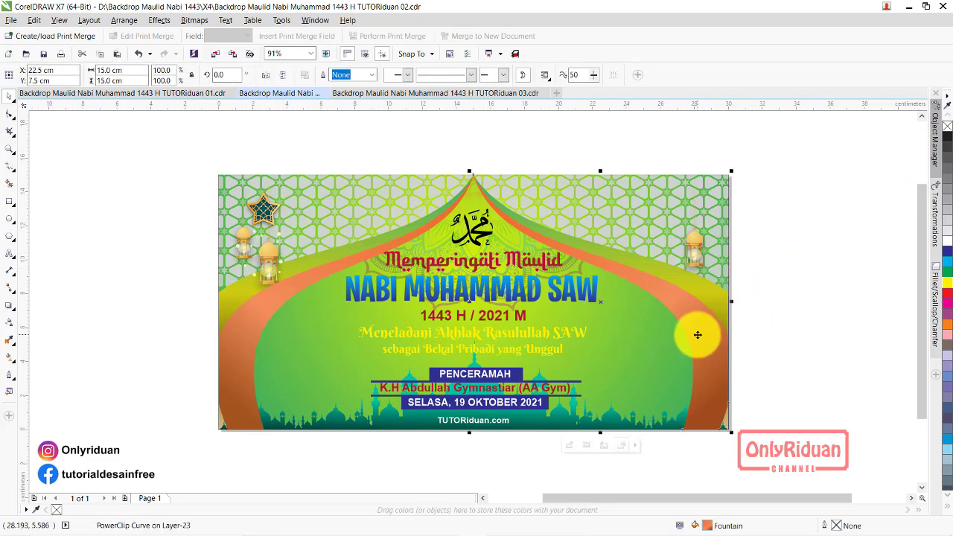
Step: Give the right orange curve a black Small Glow drop shadow, then deselect it
{"action": "left_click", "coordinate": [10, 306]}
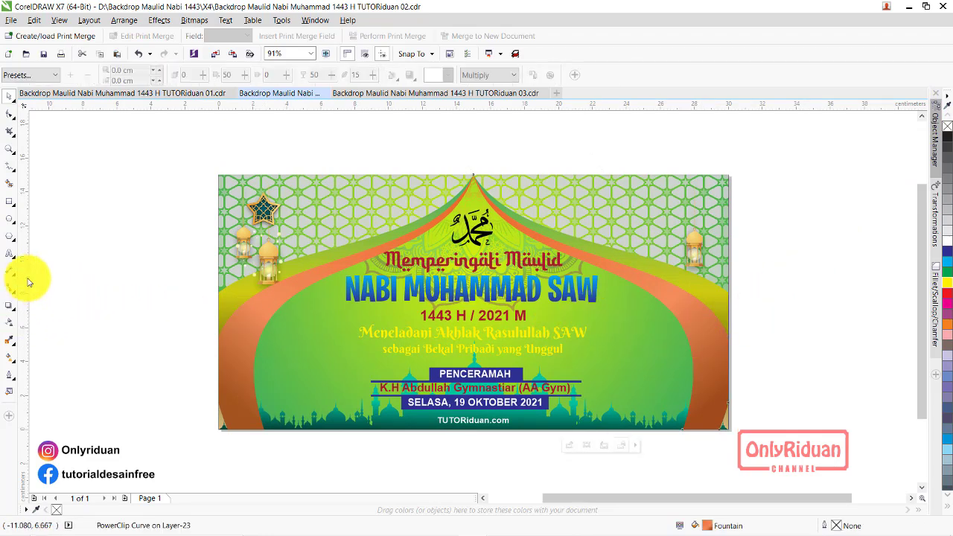
{"action": "left_click", "coordinate": [38, 76]}
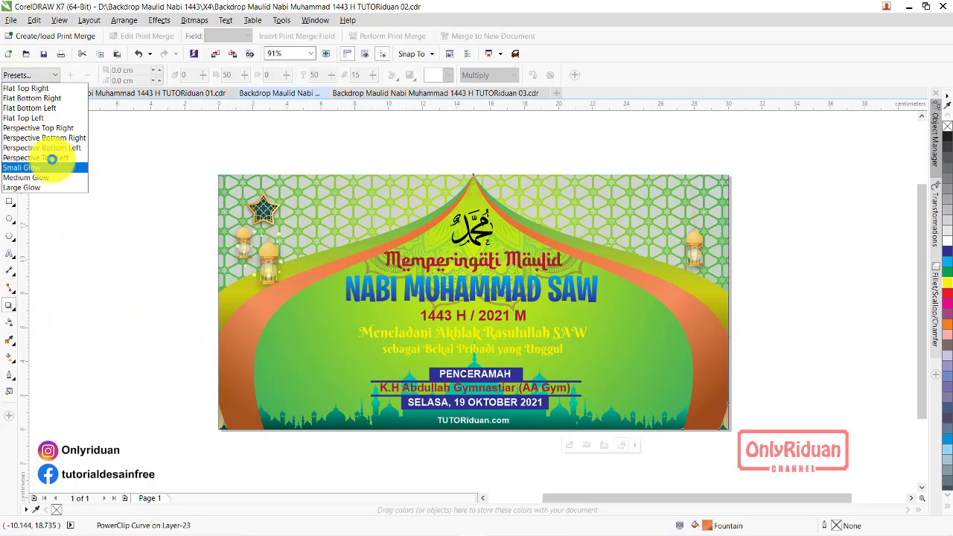
{"action": "left_click", "coordinate": [52, 167]}
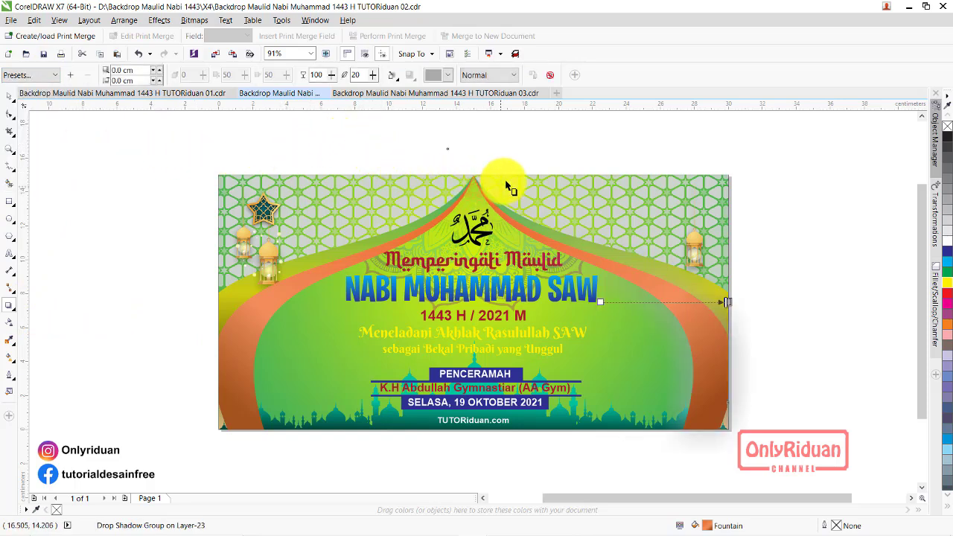
{"action": "left_click", "coordinate": [447, 75]}
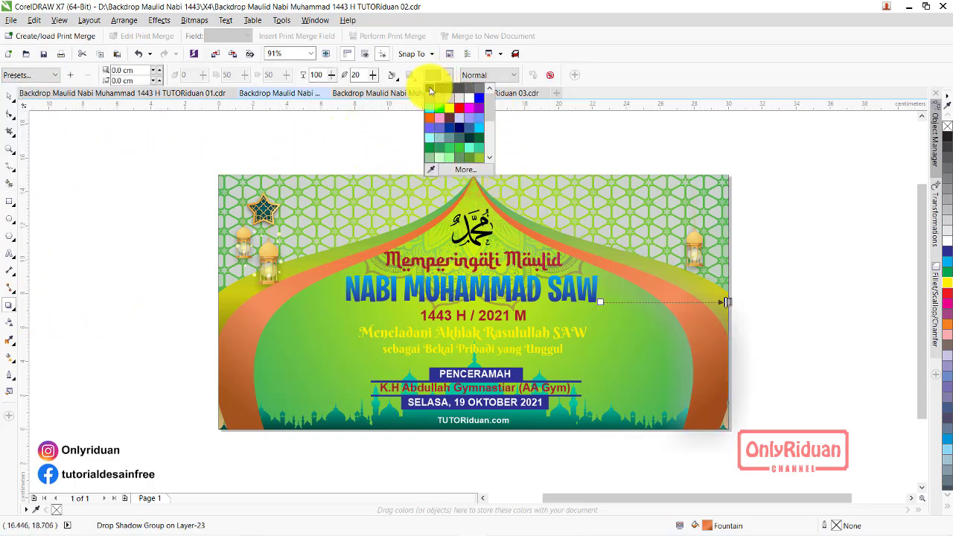
{"action": "left_click", "coordinate": [430, 90]}
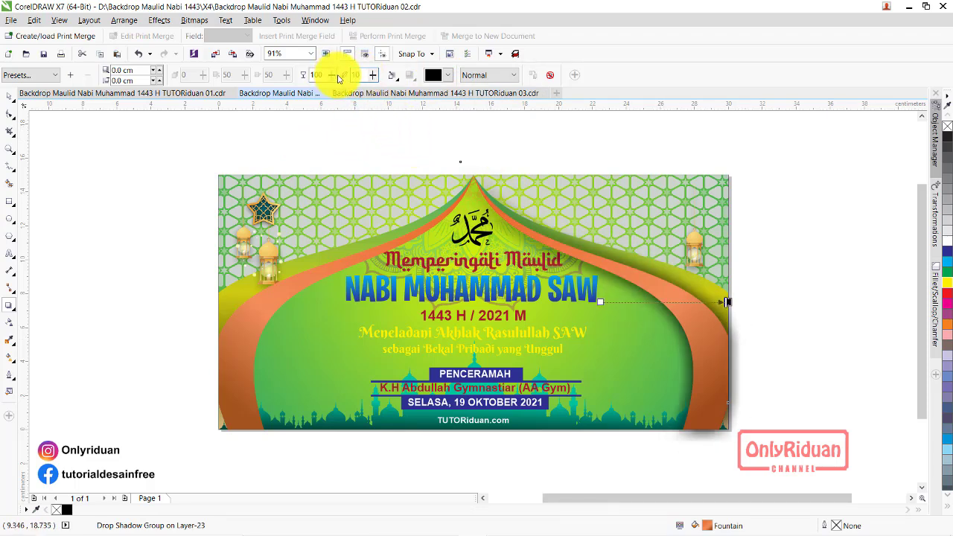
{"action": "left_click", "coordinate": [11, 99]}
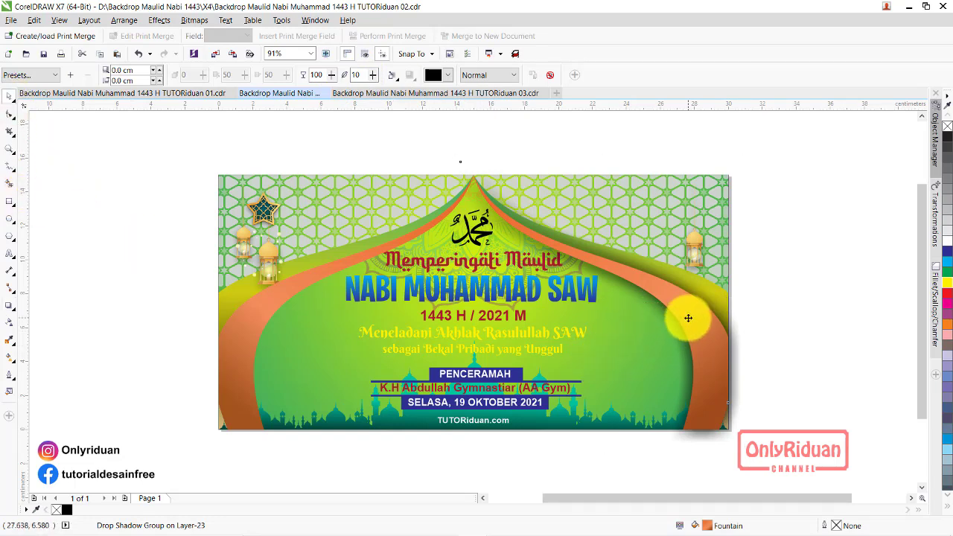
{"action": "left_click", "coordinate": [793, 330]}
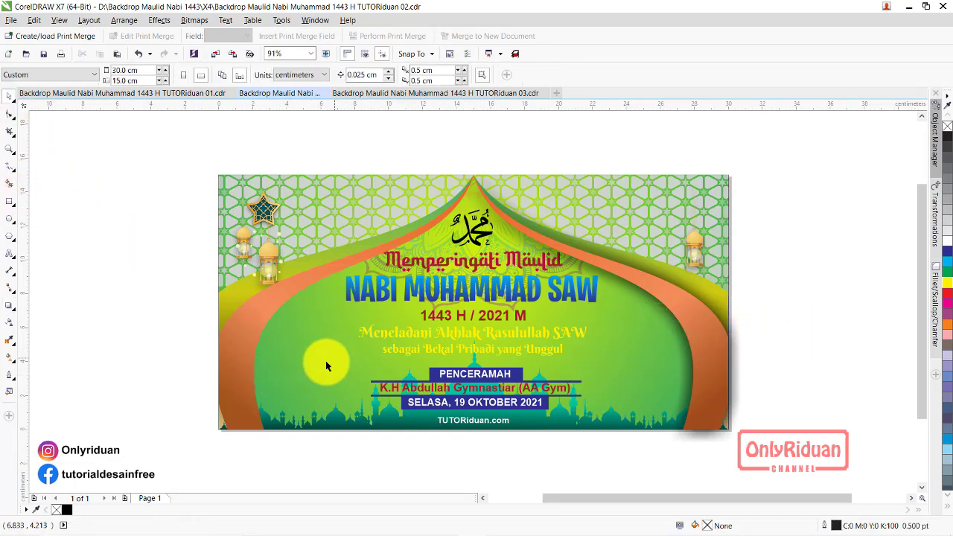
Step: PowerClip the right orange curve inside the green background
{"action": "left_click", "coordinate": [695, 312]}
{"action": "right_click", "coordinate": [696, 311]}
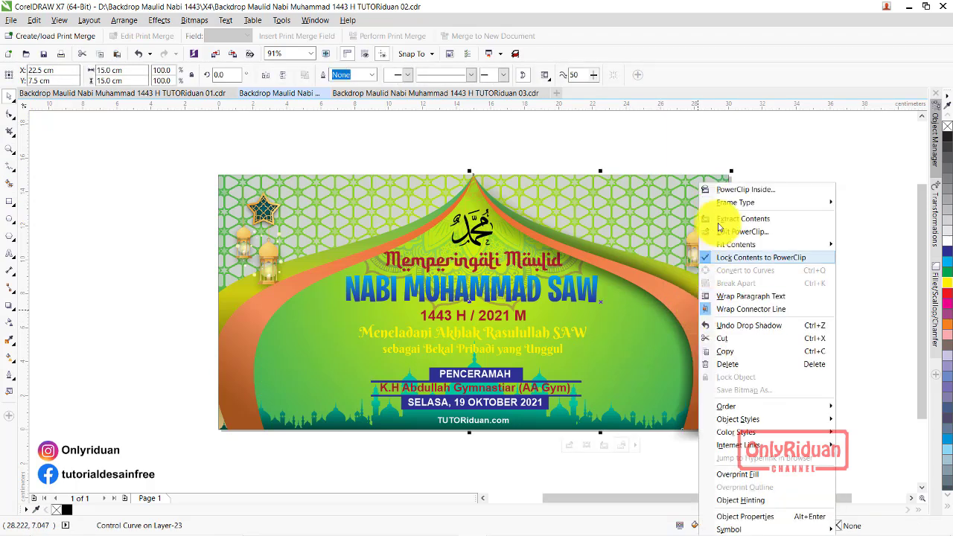
{"action": "left_click", "coordinate": [732, 193]}
{"action": "left_click", "coordinate": [323, 364]}
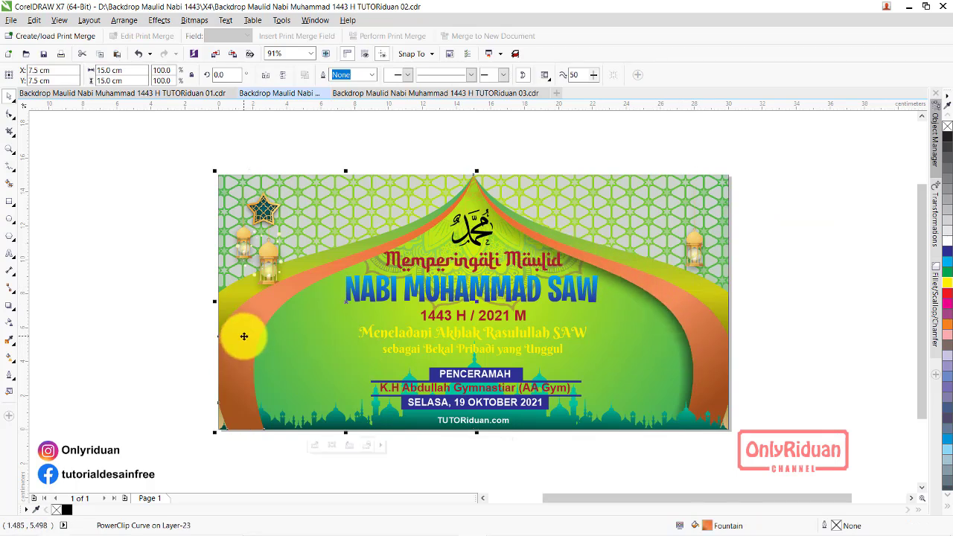
Step: Apply a preset drop shadow in black to the left orange curve
{"action": "left_click", "coordinate": [9, 304]}
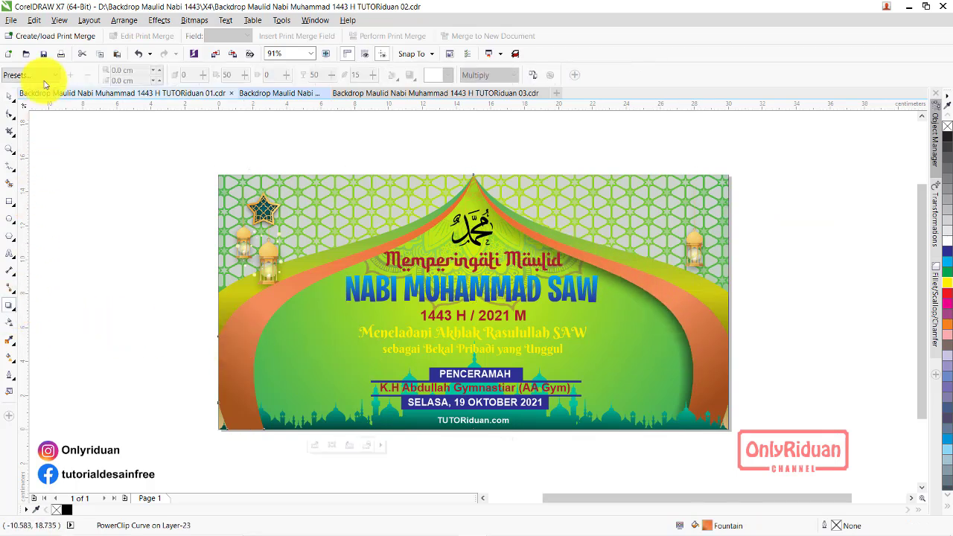
{"action": "left_click", "coordinate": [34, 74]}
{"action": "left_click", "coordinate": [18, 168]}
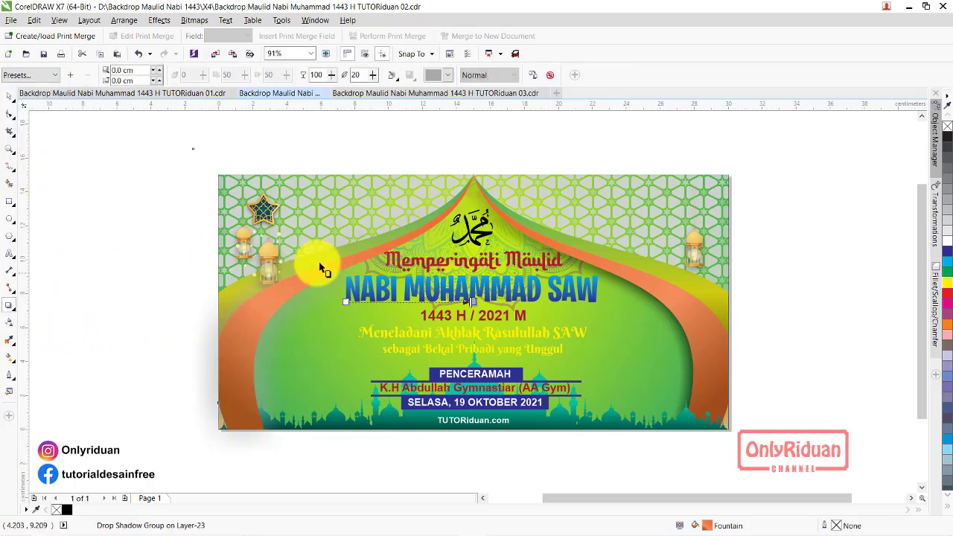
{"action": "left_click", "coordinate": [435, 75]}
{"action": "left_click", "coordinate": [435, 90]}
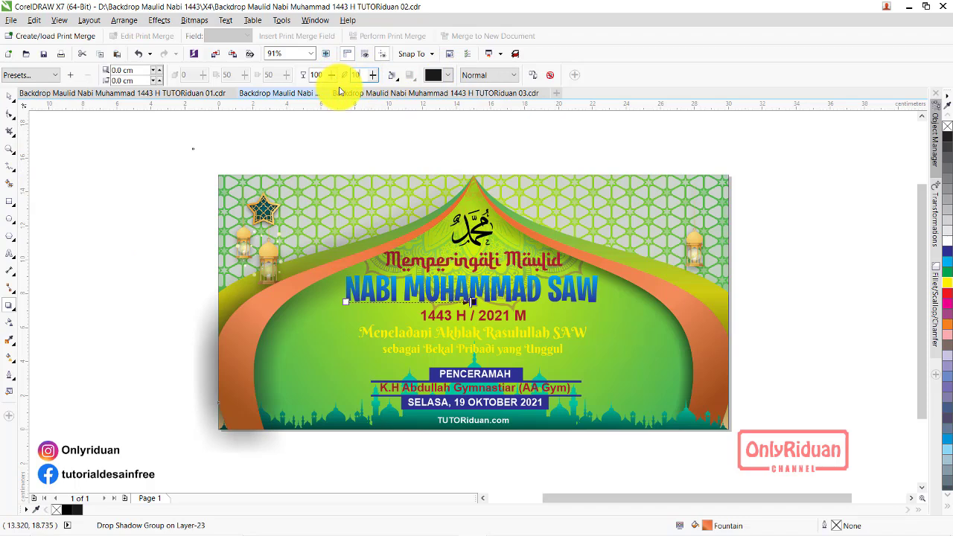
Step: PowerClip the shadowed left curve inside the green background
{"action": "right_click", "coordinate": [270, 301]}
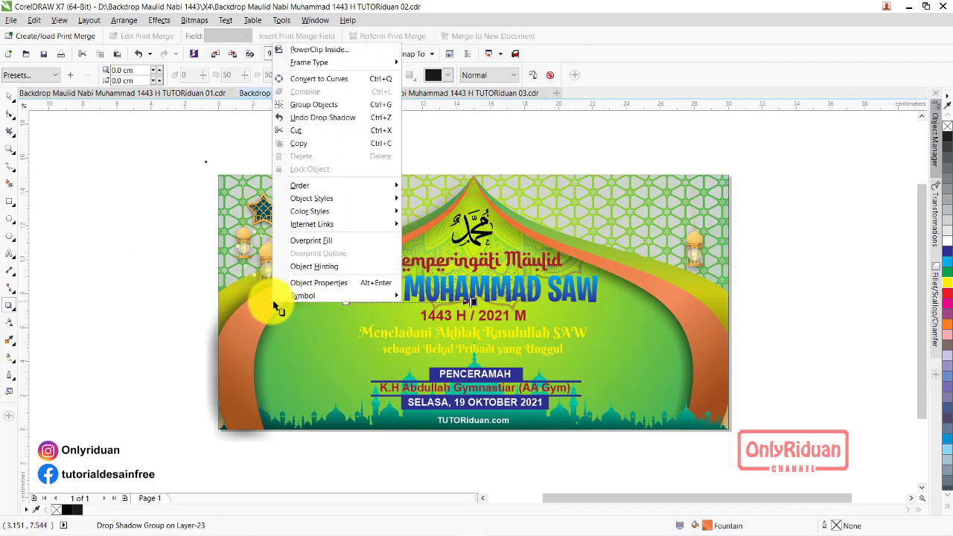
{"action": "left_click", "coordinate": [304, 131]}
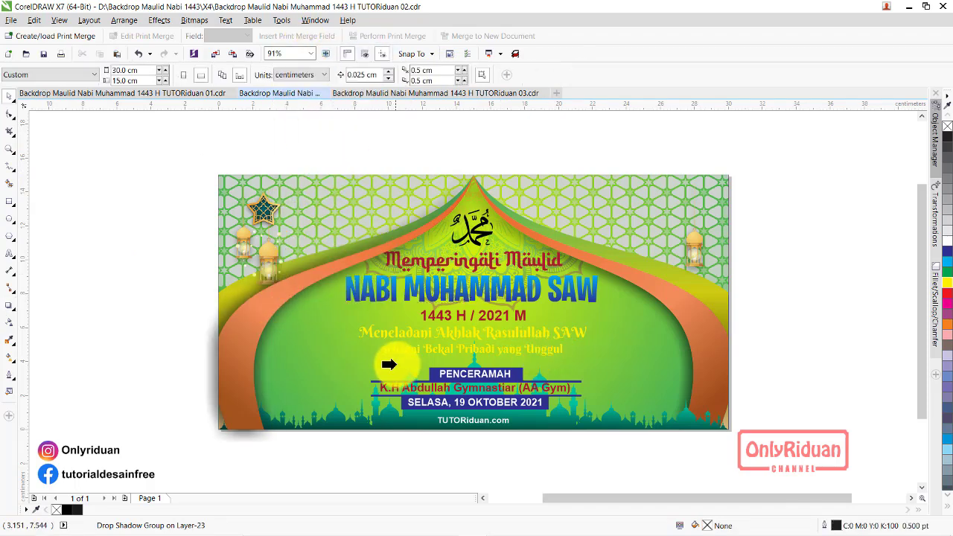
{"action": "left_click", "coordinate": [372, 366]}
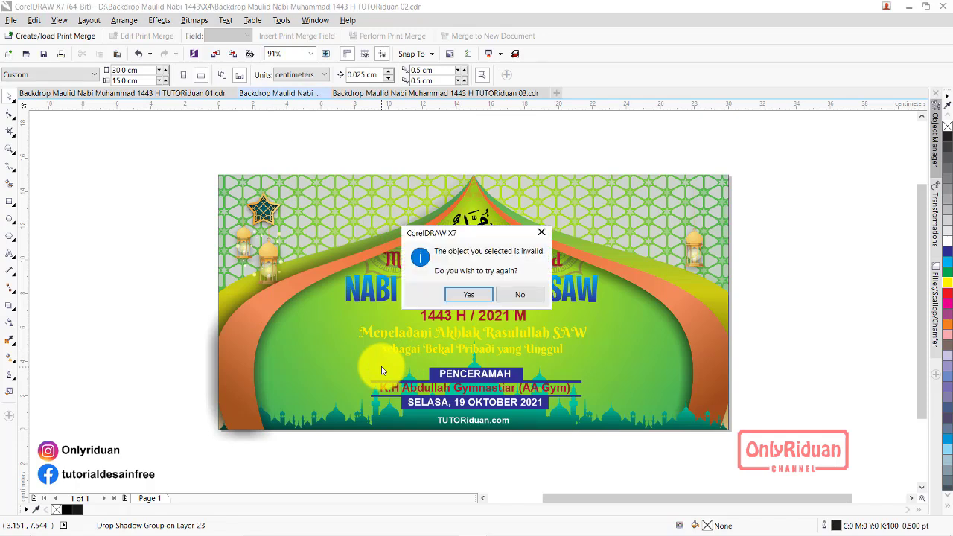
{"action": "left_click", "coordinate": [449, 294]}
{"action": "left_click", "coordinate": [614, 351]}
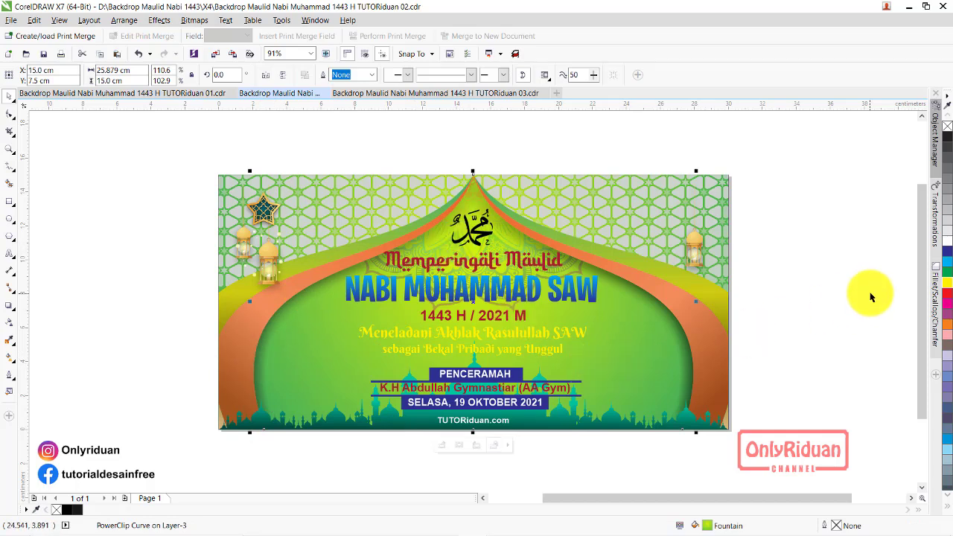
Step: Give the NABI MUHAMMAD SAW title a 4.0 pt white outline
{"action": "left_click", "coordinate": [751, 304]}
{"action": "left_click", "coordinate": [561, 296]}
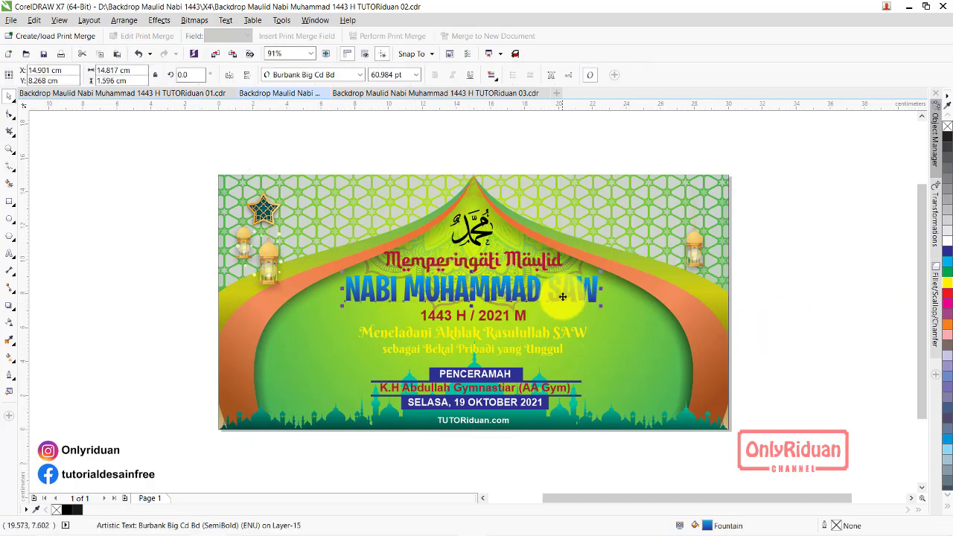
{"action": "double_click", "coordinate": [834, 526]}
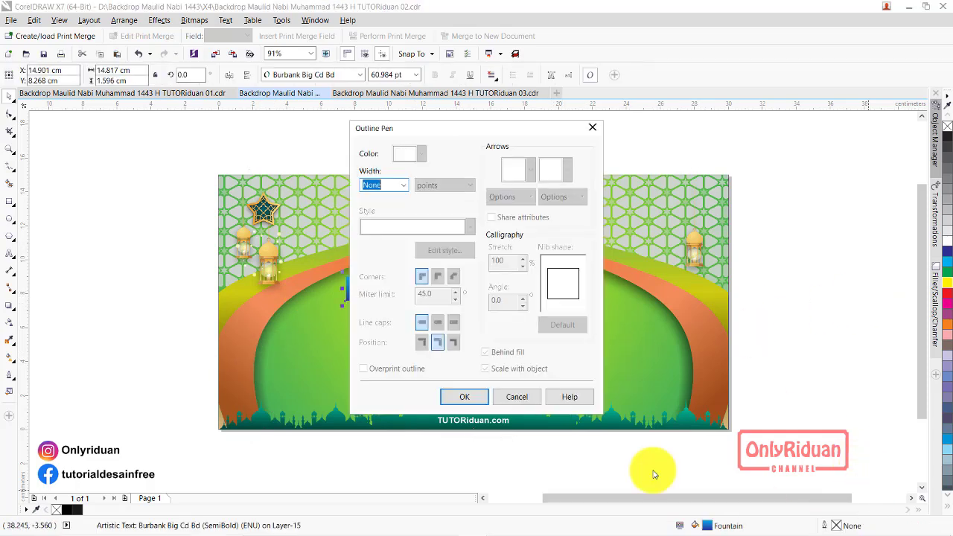
{"action": "left_click", "coordinate": [405, 185]}
{"action": "left_click", "coordinate": [369, 276]}
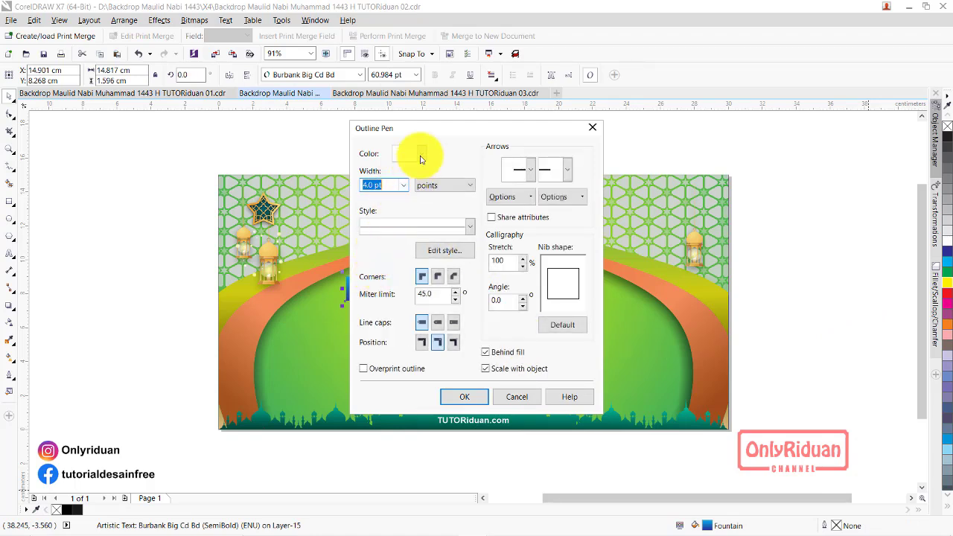
{"action": "left_click", "coordinate": [418, 157]}
{"action": "left_click", "coordinate": [438, 169]}
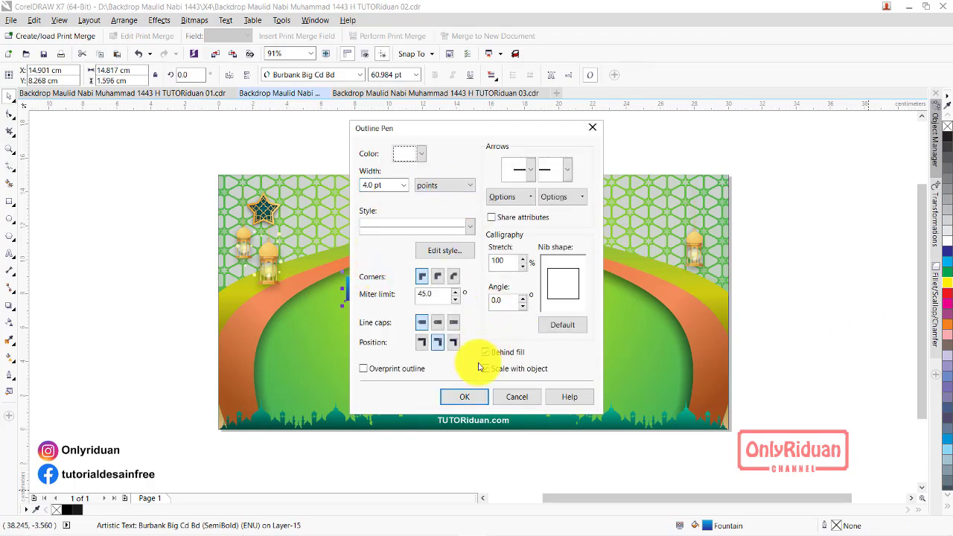
{"action": "left_click", "coordinate": [476, 397]}
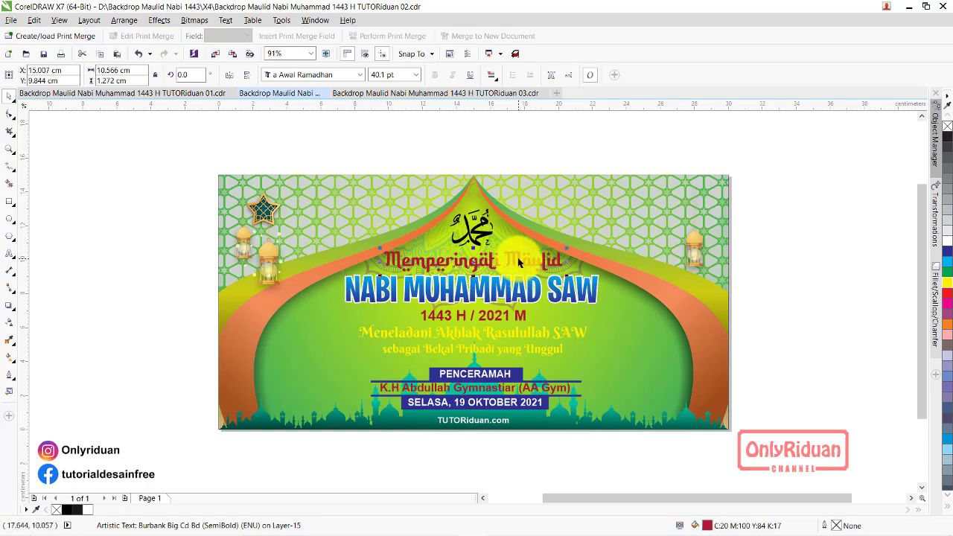
Step: Set the Memperingati Maulid outline width to 3.0 pt
{"action": "double_click", "coordinate": [837, 525]}
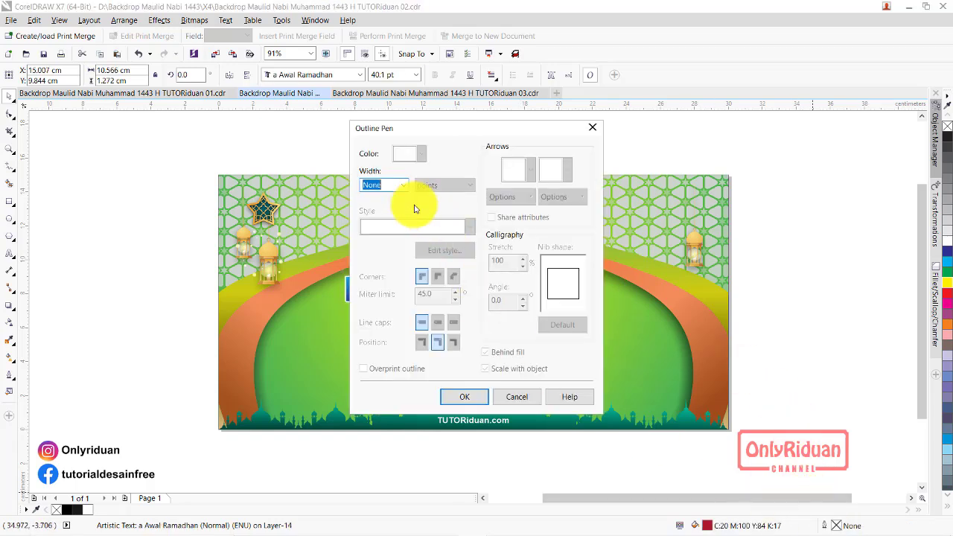
{"action": "left_click", "coordinate": [379, 268]}
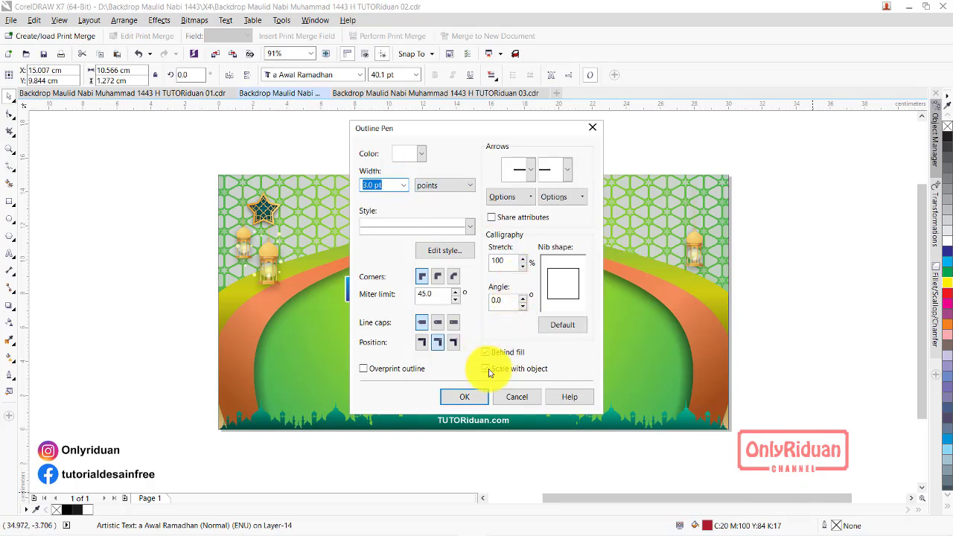
{"action": "left_click", "coordinate": [464, 396]}
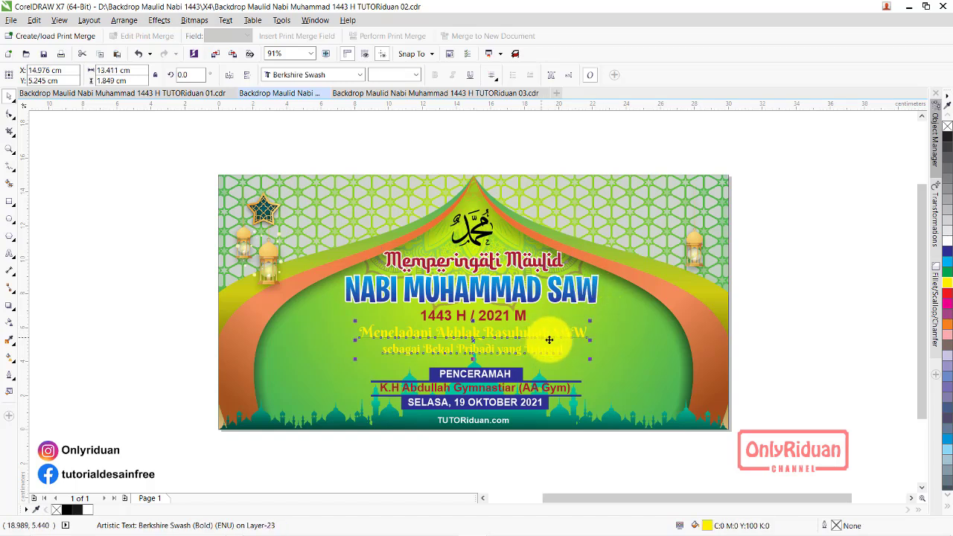
Step: Give the yellow tagline a 3.0 pt black outline
{"action": "double_click", "coordinate": [837, 529]}
{"action": "left_click", "coordinate": [403, 185]}
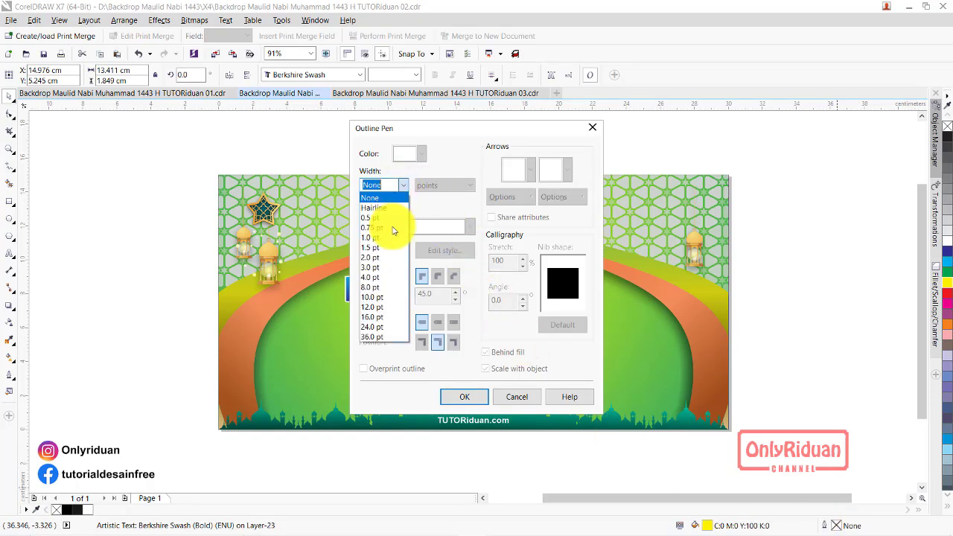
{"action": "left_click", "coordinate": [385, 267]}
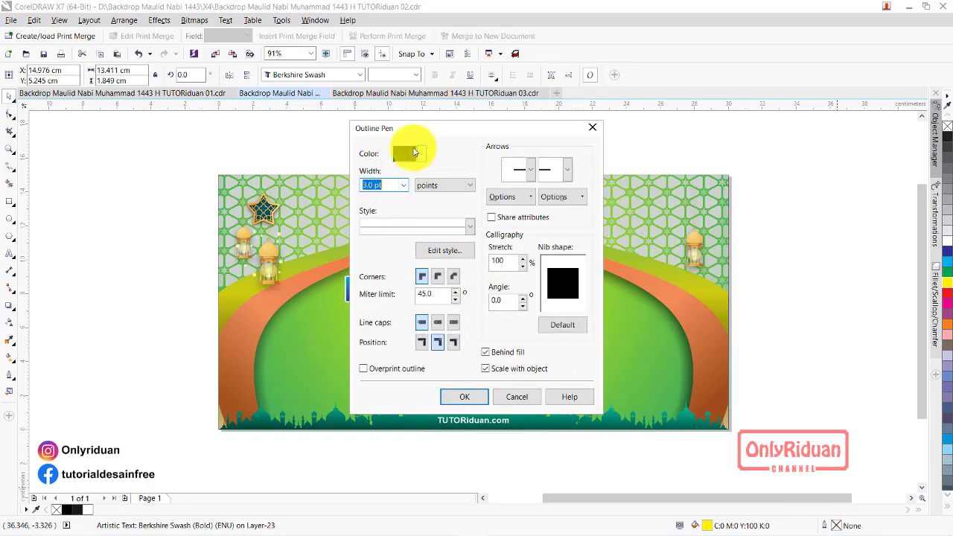
{"action": "left_click", "coordinate": [466, 396]}
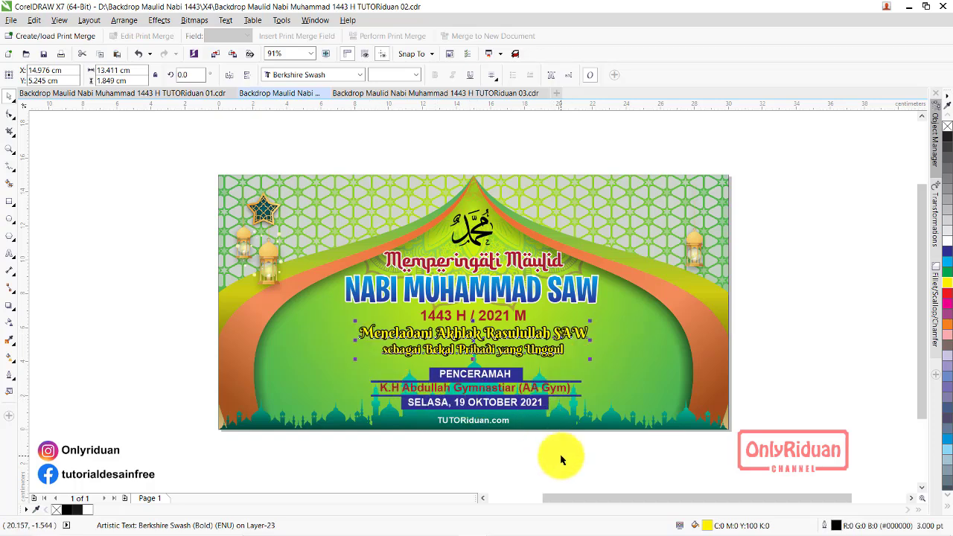
Step: Give NABI MUHAMMAD SAW a close Flat Bottom Right drop shadow with opacity 40 and feather 2
{"action": "scroll", "coordinate": [528, 320], "scroll_direction": "up", "scroll_amount": 2}
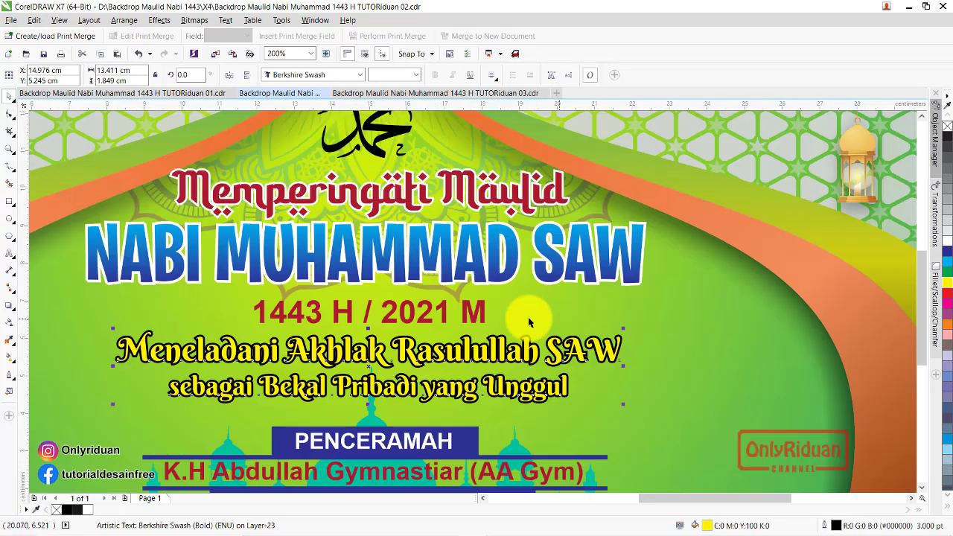
{"action": "left_click", "coordinate": [10, 305]}
{"action": "left_click", "coordinate": [34, 75]}
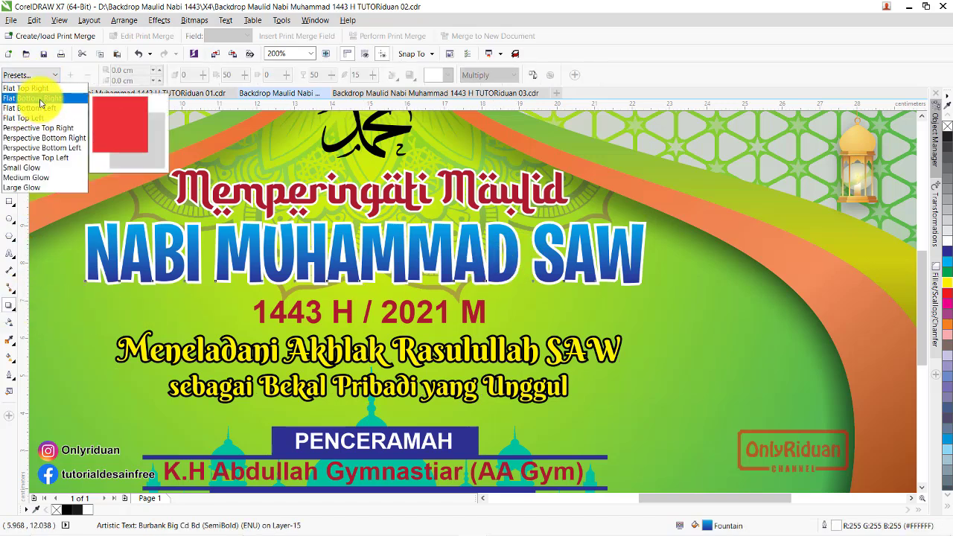
{"action": "left_click", "coordinate": [40, 99]}
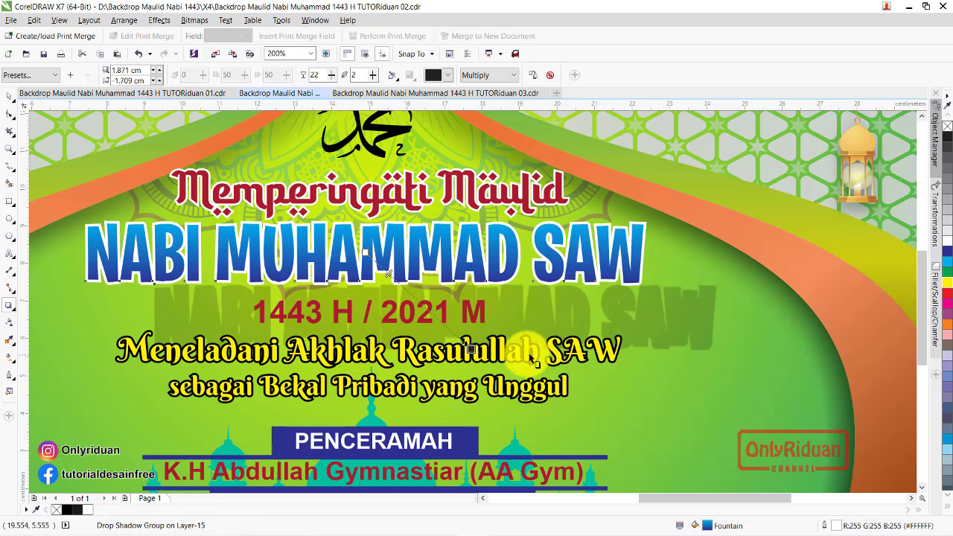
{"action": "left_click_drag", "start_coordinate": [460, 335], "coordinate": [420, 289]}
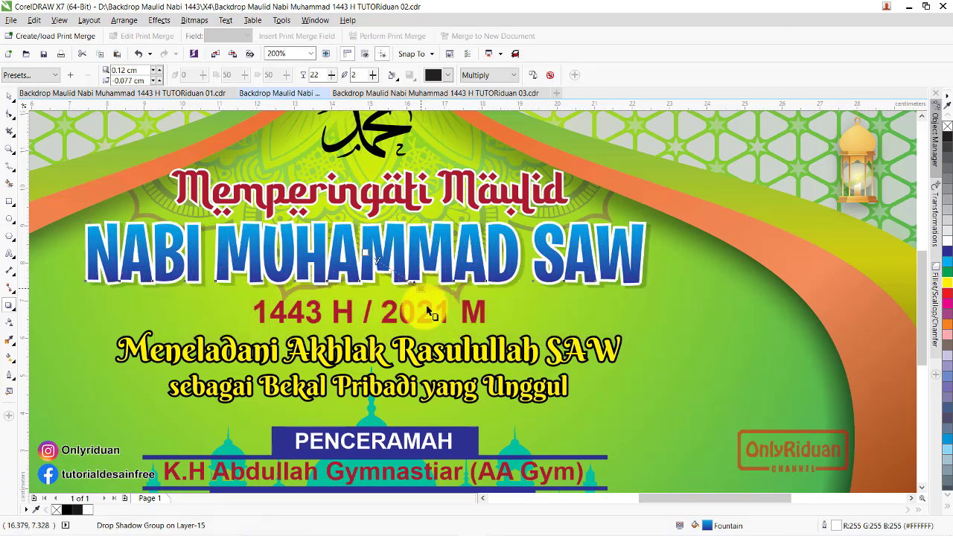
{"action": "left_click", "coordinate": [316, 75]}
{"action": "type", "text": "40"}
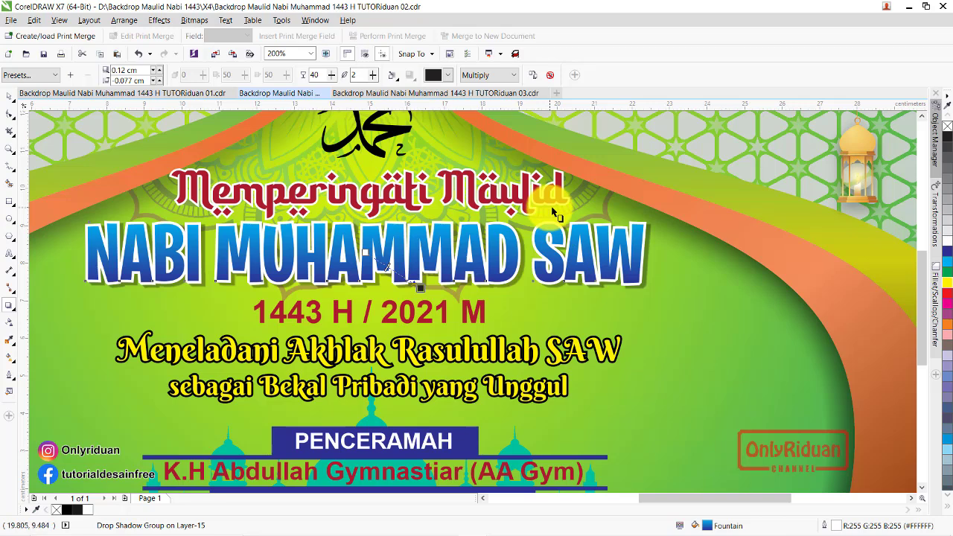
Step: Apply the same soft shadow to the Memperingati Maulid title
{"action": "left_click", "coordinate": [554, 202]}
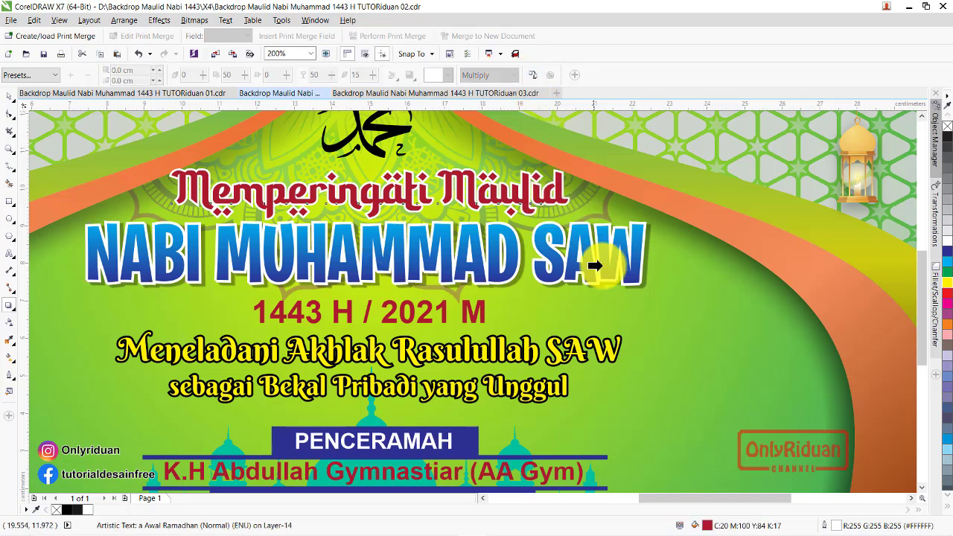
{"action": "left_click", "coordinate": [428, 206]}
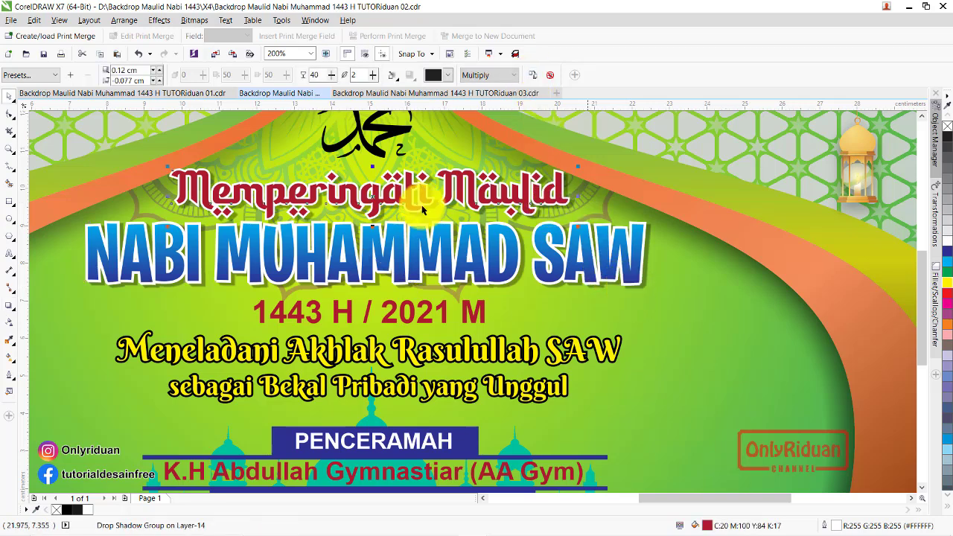
{"action": "scroll", "coordinate": [446, 223], "scroll_direction": "down", "scroll_amount": 3}
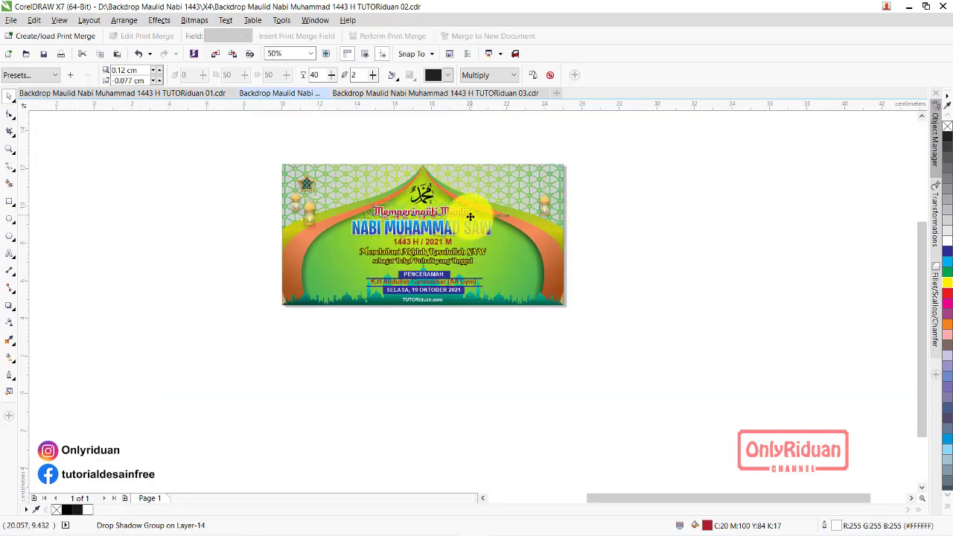
{"action": "scroll", "coordinate": [467, 229], "scroll_direction": "up", "scroll_amount": 2}
{"action": "left_click", "coordinate": [792, 265]}
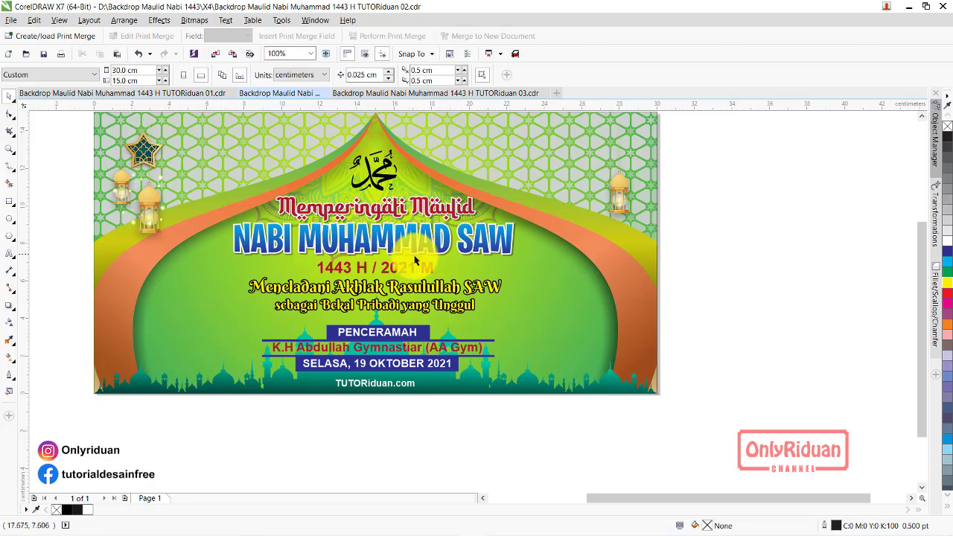
{"action": "left_click", "coordinate": [11, 22]}
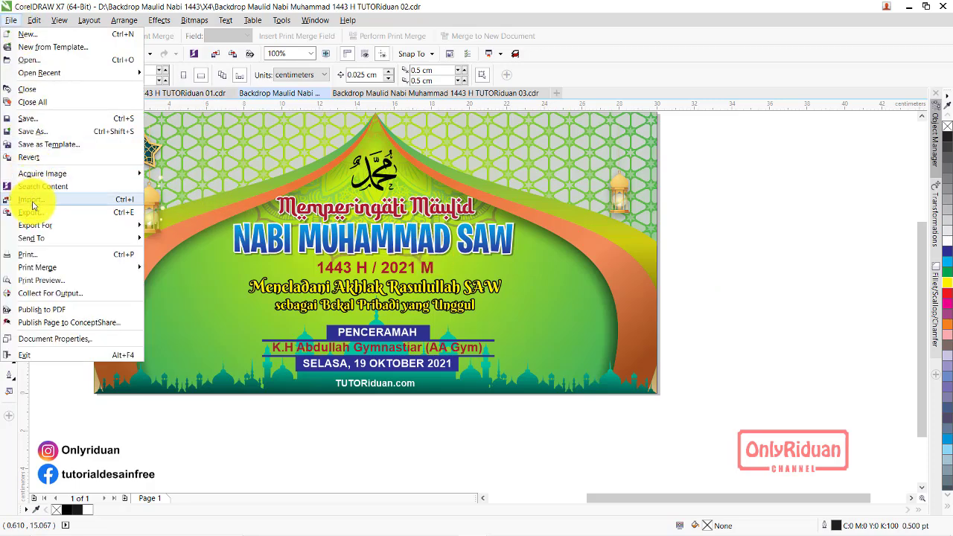
Step: Import AA Gym.png from the Backdrop Maulid Nabi 1443 folder and place it on the page
{"action": "left_click", "coordinate": [32, 201]}
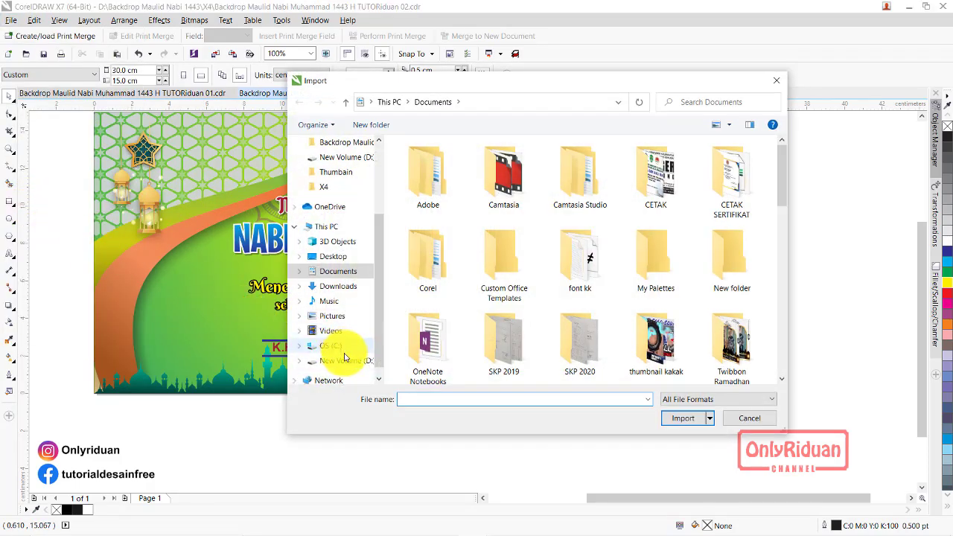
{"action": "left_click", "coordinate": [584, 175]}
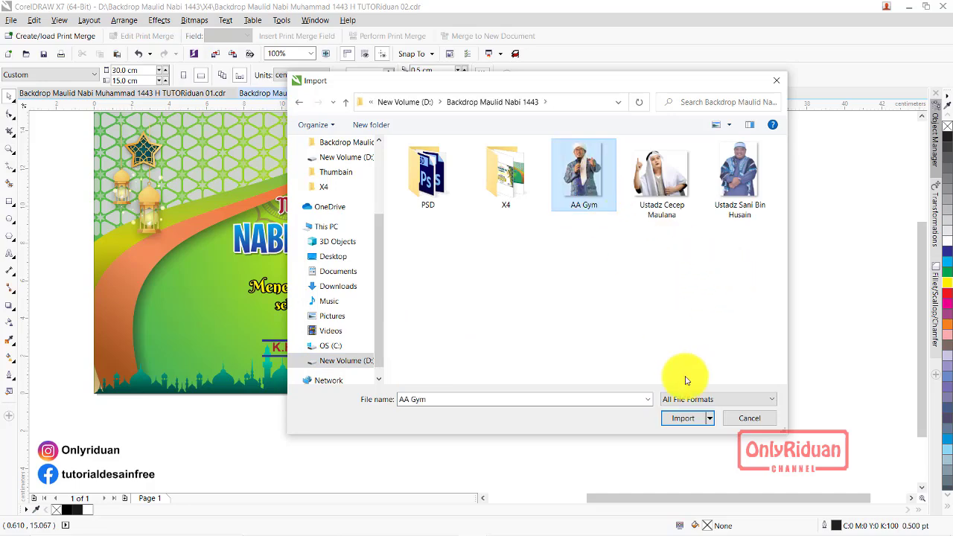
{"action": "left_click", "coordinate": [682, 423]}
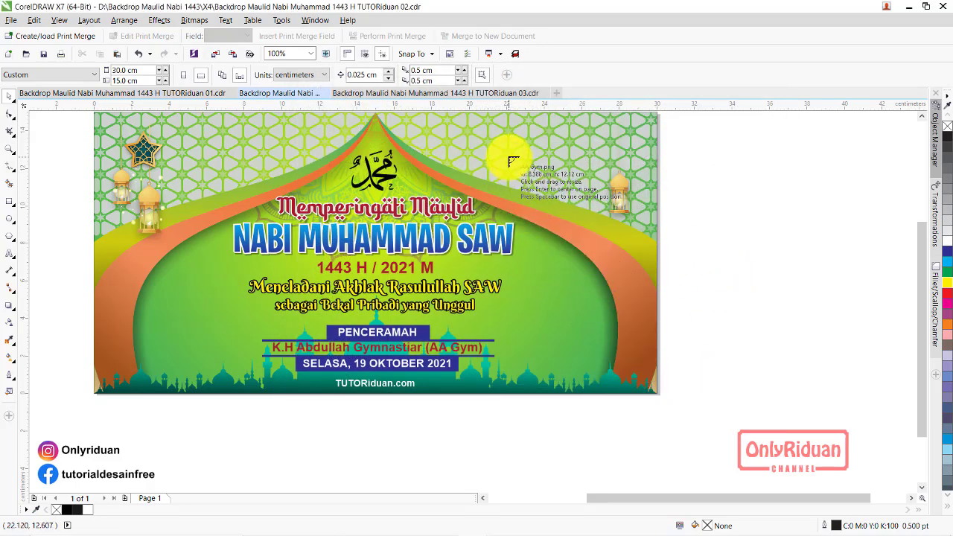
{"action": "left_click_drag", "start_coordinate": [509, 159], "coordinate": [669, 389]}
{"action": "left_click", "coordinate": [677, 397]}
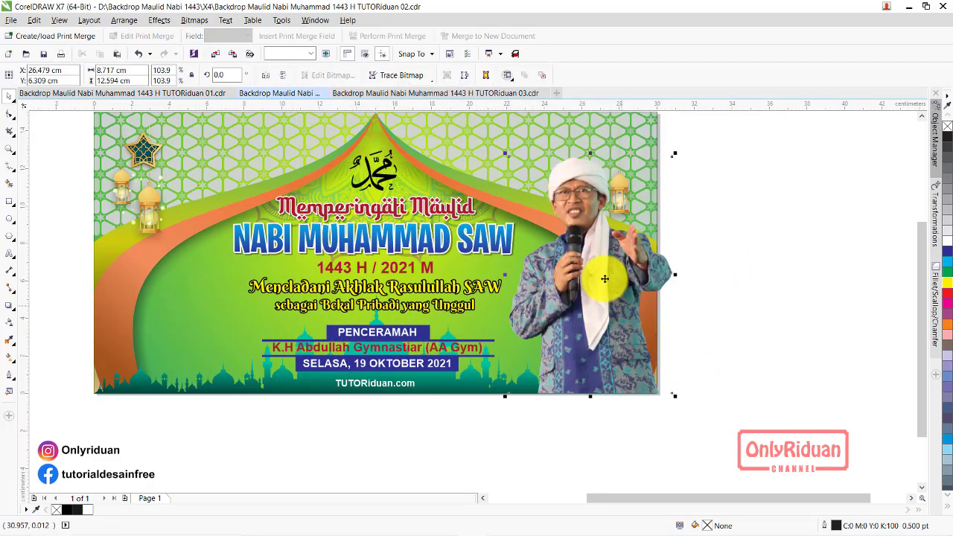
Step: Move the speaker photo to the banner's right side beside the headline
{"action": "left_click_drag", "start_coordinate": [605, 272], "coordinate": [584, 273]}
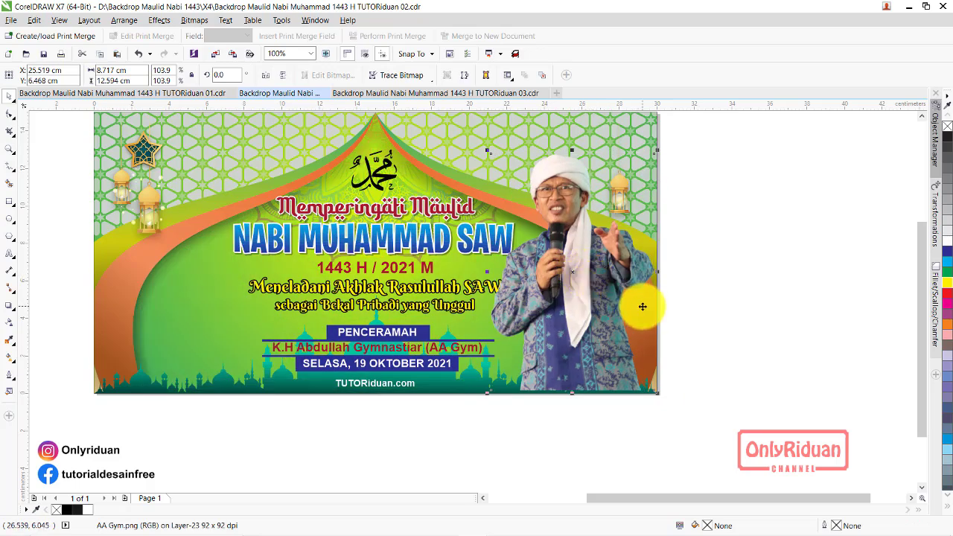
{"action": "key", "text": "Right"}
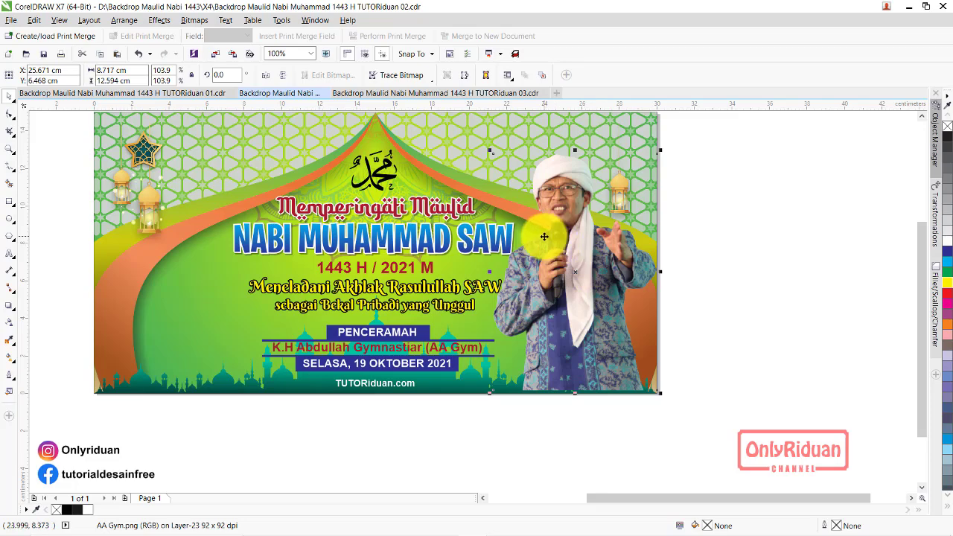
{"action": "left_click", "coordinate": [906, 9]}
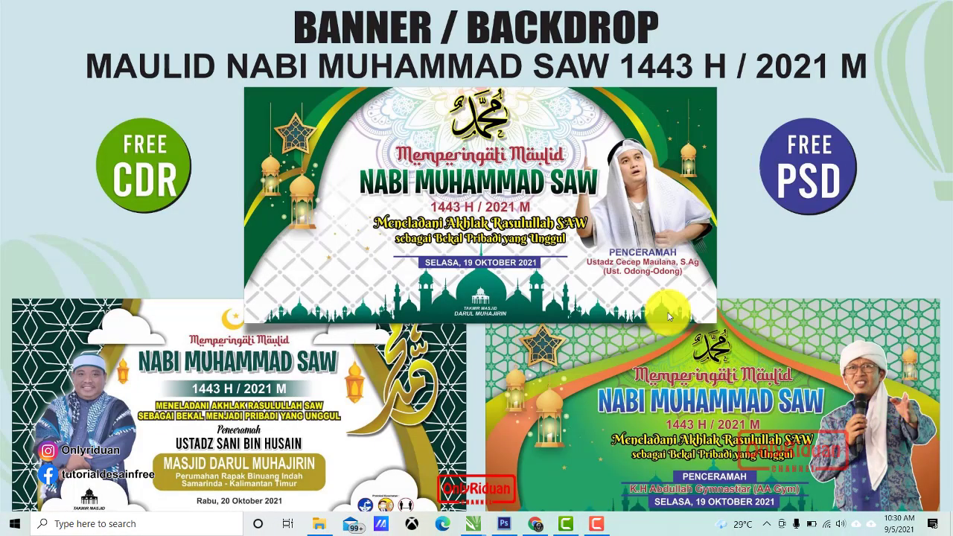
{"action": "mouse_move", "coordinate": [472, 523]}
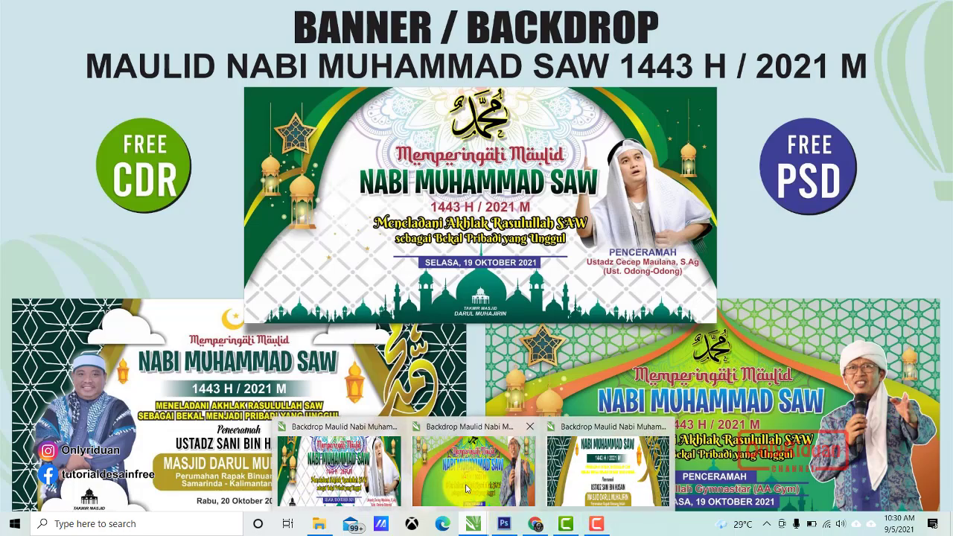
{"action": "left_click", "coordinate": [518, 480]}
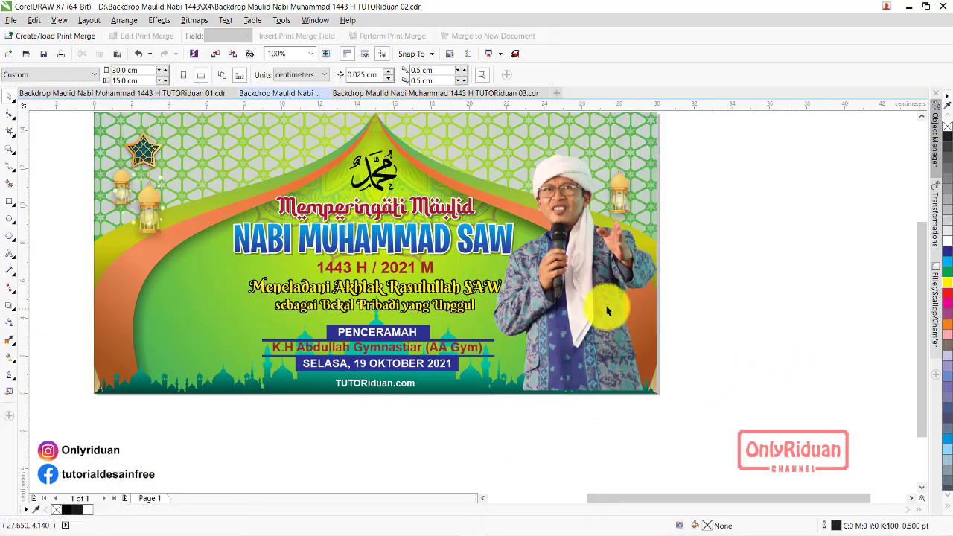
Step: Drop a copy of the speaker photo right of the page and set its intensity to -100
{"action": "left_click_drag", "start_coordinate": [561, 261], "coordinate": [755, 265]}
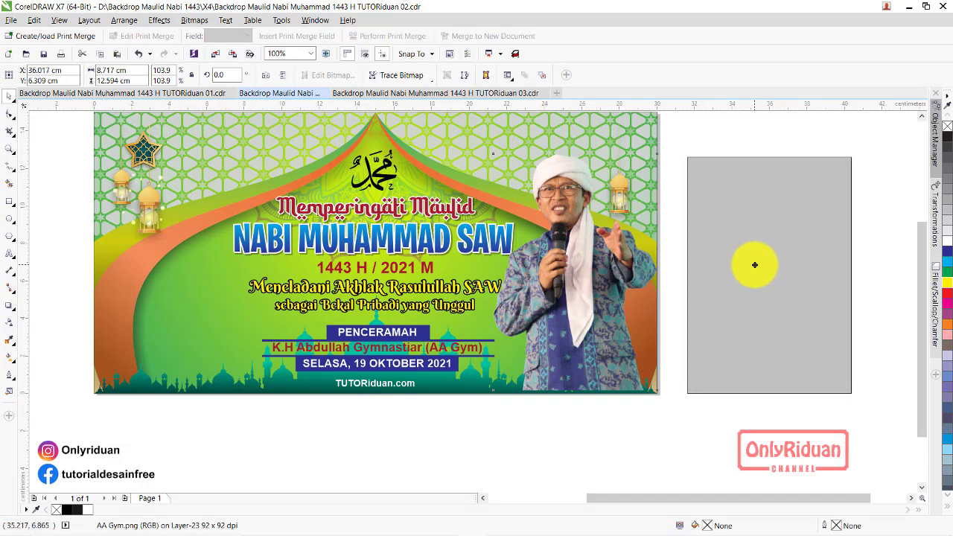
{"action": "left_click_drag", "start_coordinate": [754, 265], "coordinate": [761, 264]}
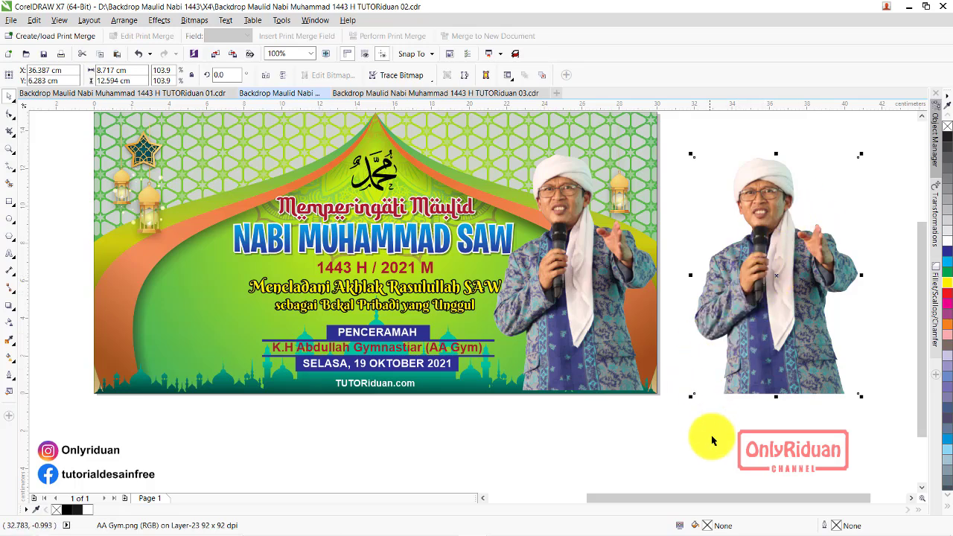
{"action": "key", "text": "ctrl+b"}
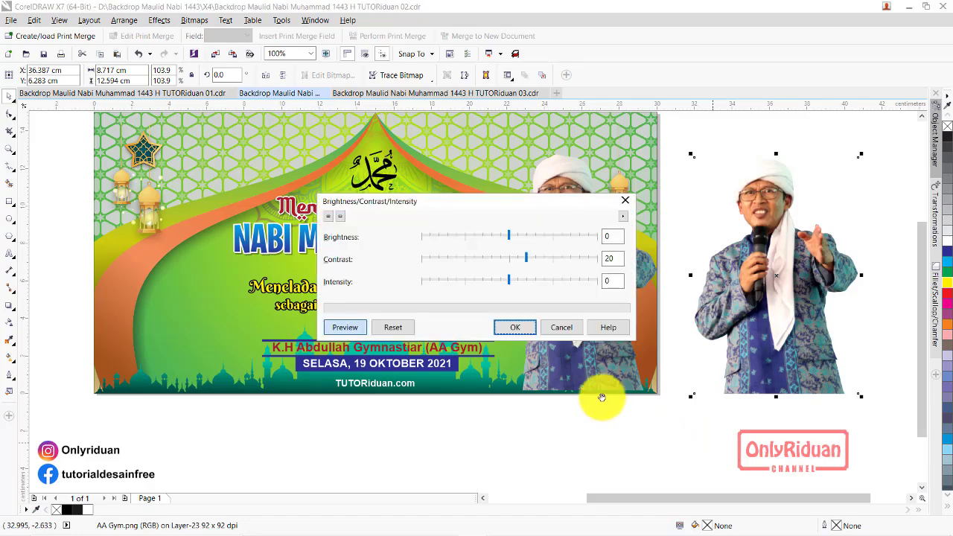
{"action": "left_click_drag", "start_coordinate": [509, 280], "coordinate": [406, 289]}
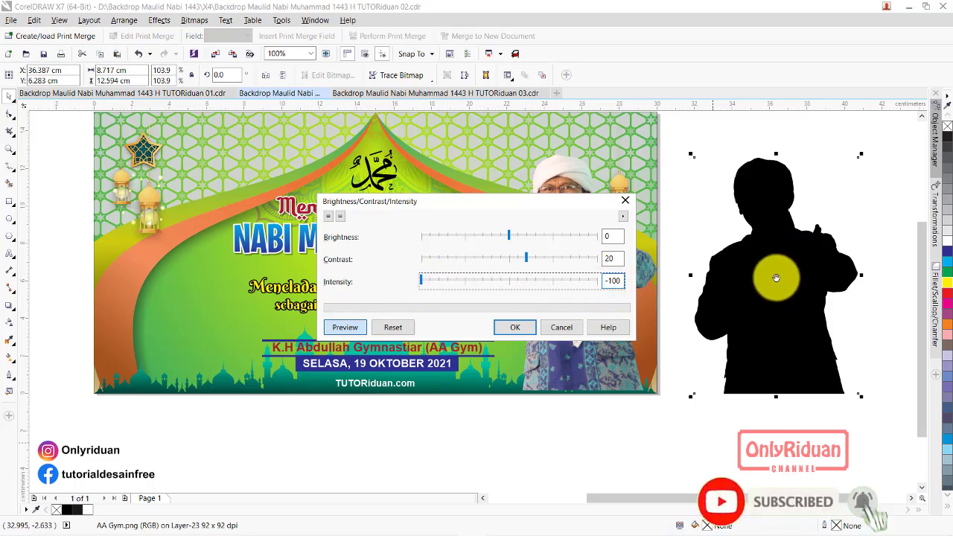
{"action": "left_click", "coordinate": [523, 330]}
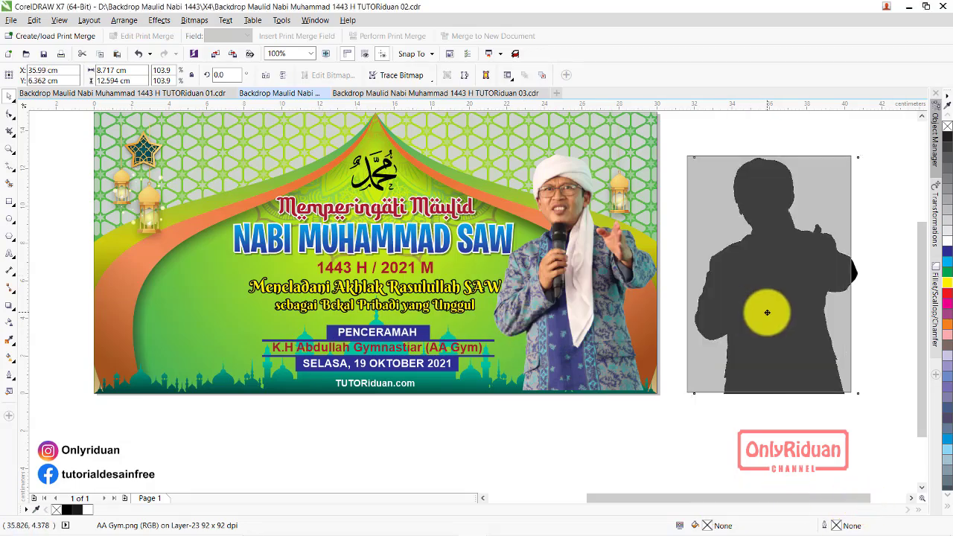
{"action": "left_click_drag", "start_coordinate": [768, 312], "coordinate": [760, 311]}
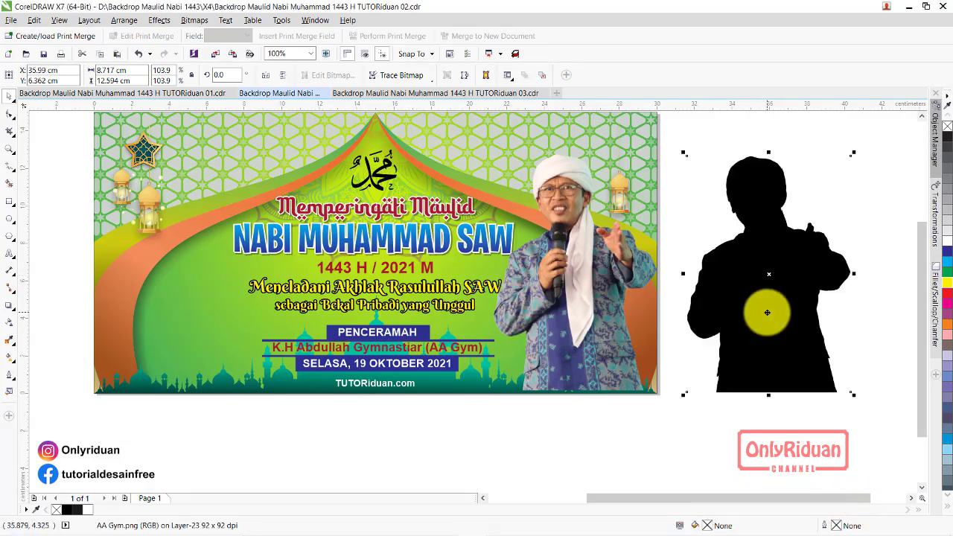
Step: Quick Trace the silhouette, delete its bitmap, remove the fill, and move it onto the photo
{"action": "left_click", "coordinate": [409, 77]}
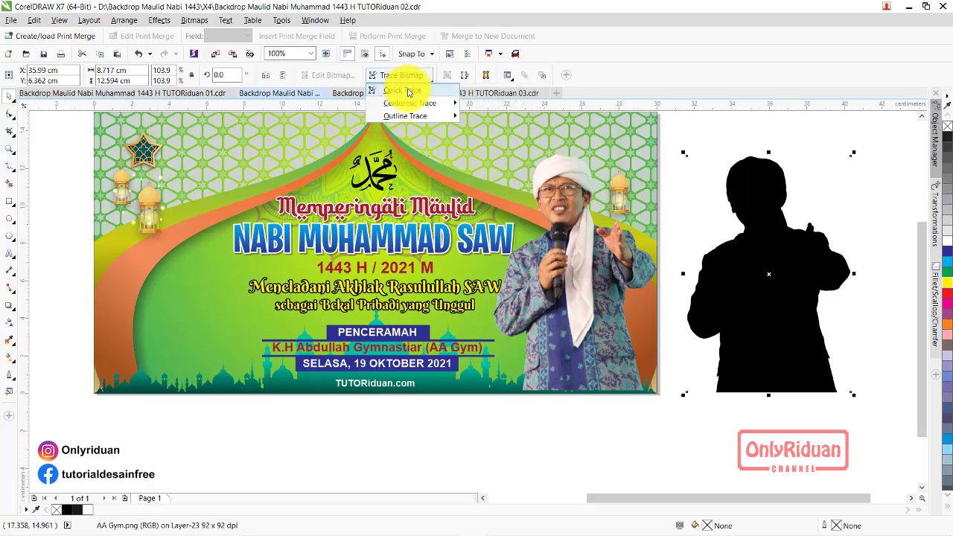
{"action": "left_click", "coordinate": [408, 92]}
{"action": "left_click_drag", "start_coordinate": [784, 296], "coordinate": [824, 318]}
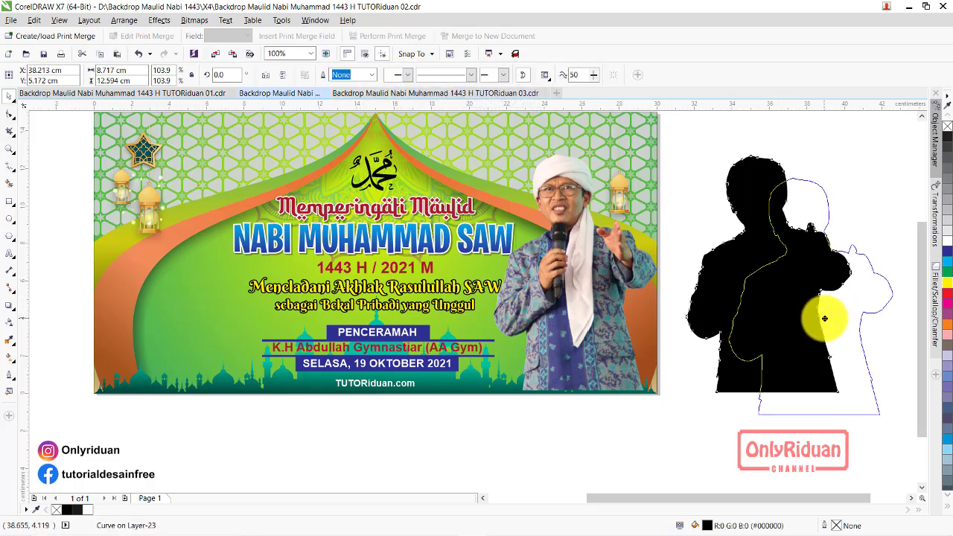
{"action": "left_click", "coordinate": [713, 268]}
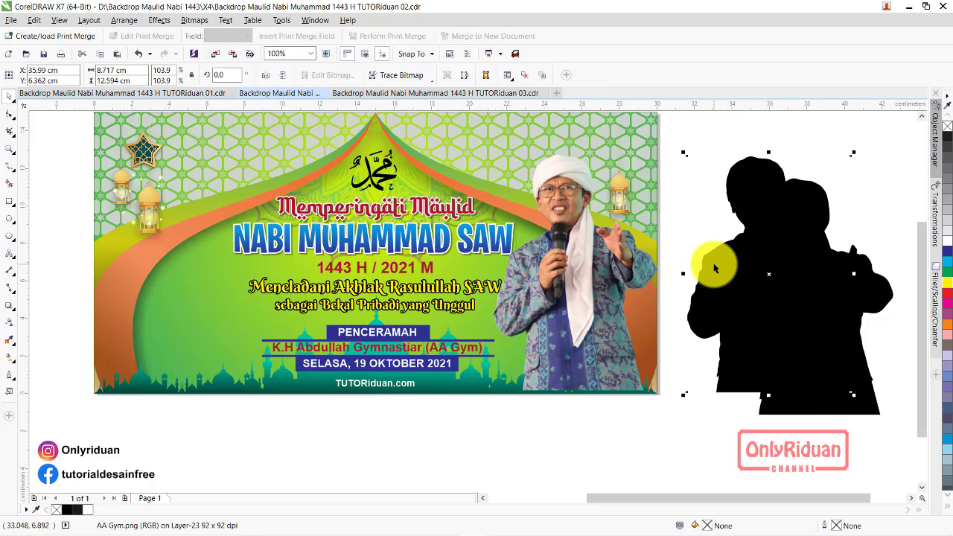
{"action": "key", "text": "Delete"}
{"action": "left_click_drag", "start_coordinate": [756, 342], "coordinate": [718, 310]}
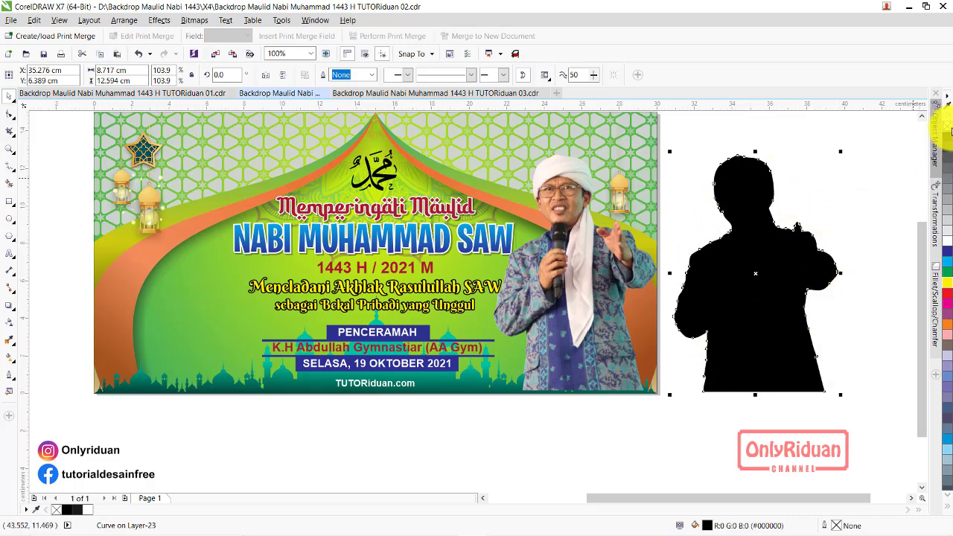
{"action": "left_click", "coordinate": [948, 128]}
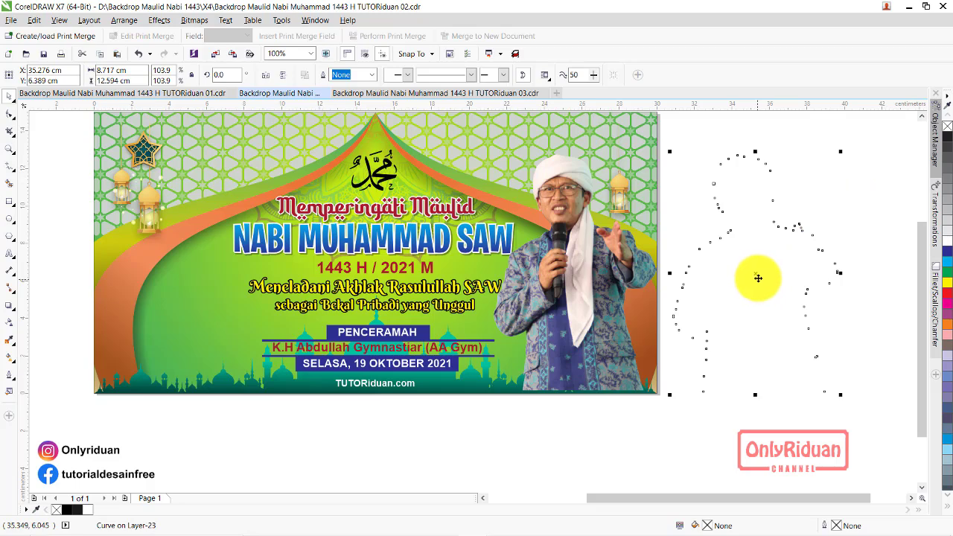
{"action": "left_click_drag", "start_coordinate": [757, 274], "coordinate": [577, 272]}
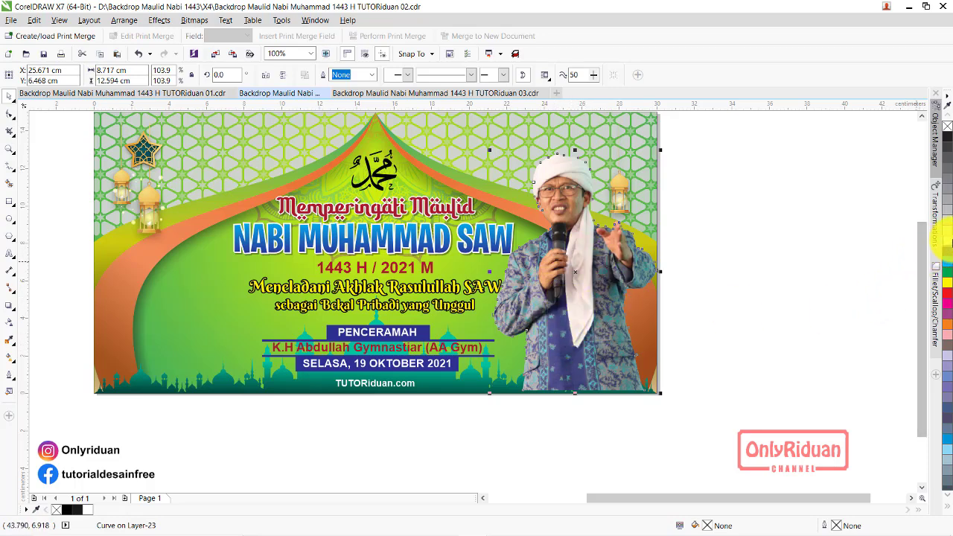
Step: Set the traced silhouette's outline to white at 2.0 pt
{"action": "right_click", "coordinate": [949, 242]}
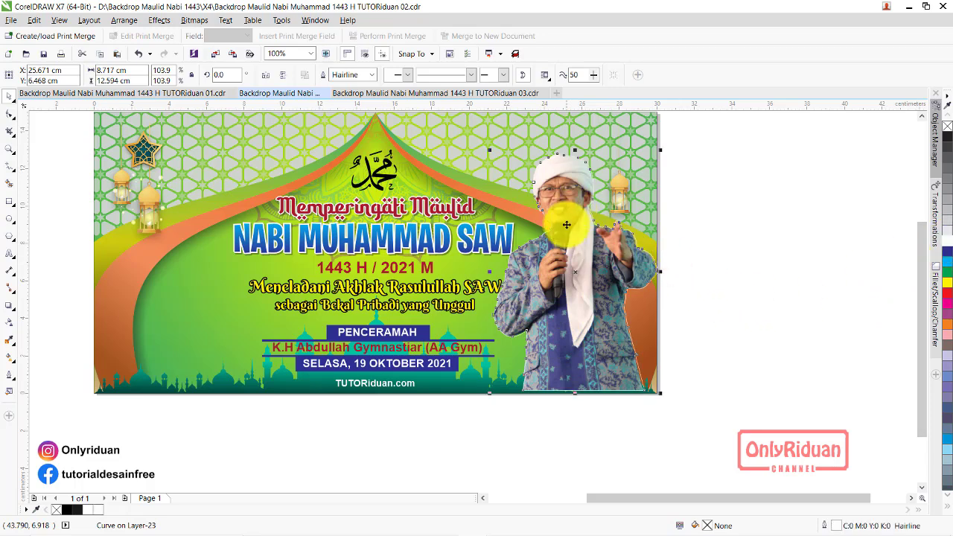
{"action": "left_click", "coordinate": [370, 74]}
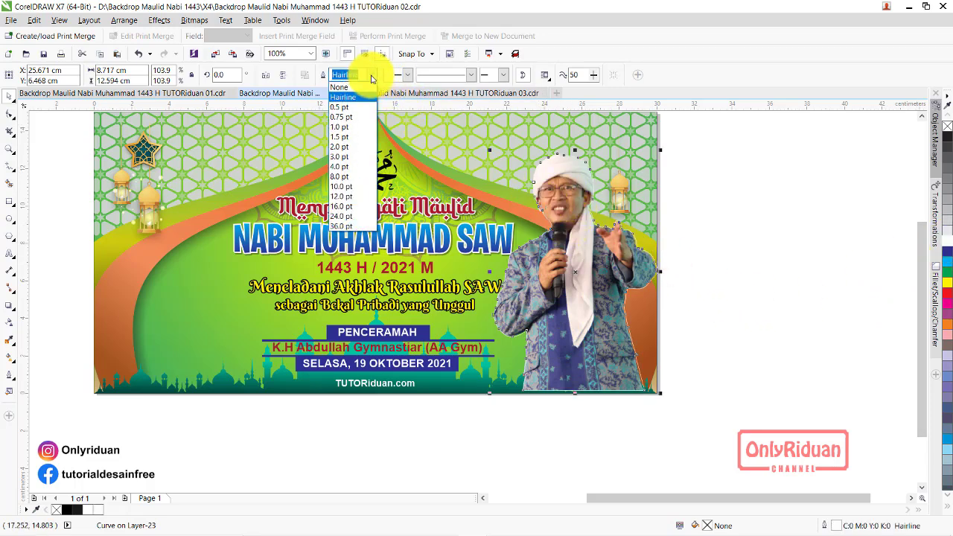
{"action": "left_click", "coordinate": [347, 148]}
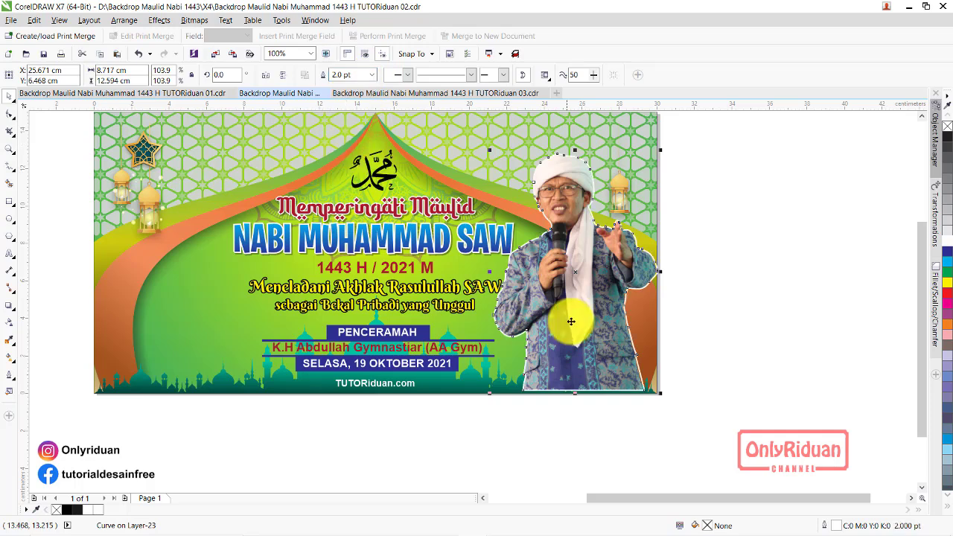
{"action": "left_click", "coordinate": [700, 298]}
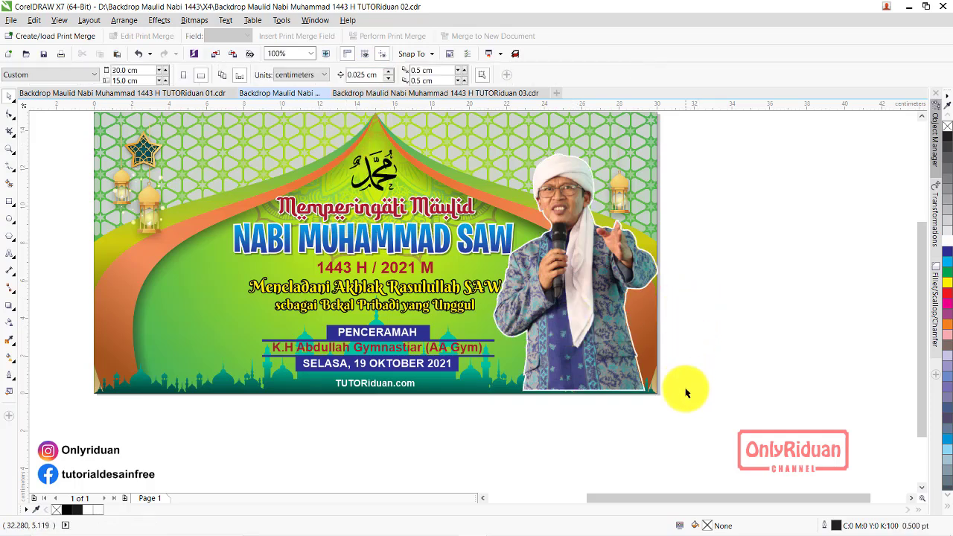
{"action": "left_click", "coordinate": [463, 386]}
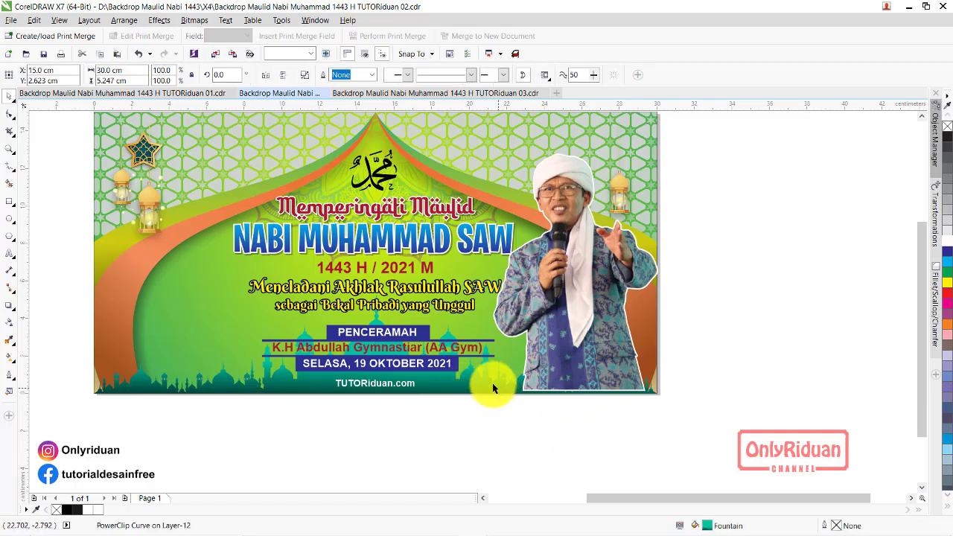
Step: Bring the mosque strip along the bottom to the front, accepting the layer move
{"action": "left_click", "coordinate": [481, 385]}
{"action": "right_click", "coordinate": [480, 382]}
{"action": "mouse_move", "coordinate": [521, 253]}
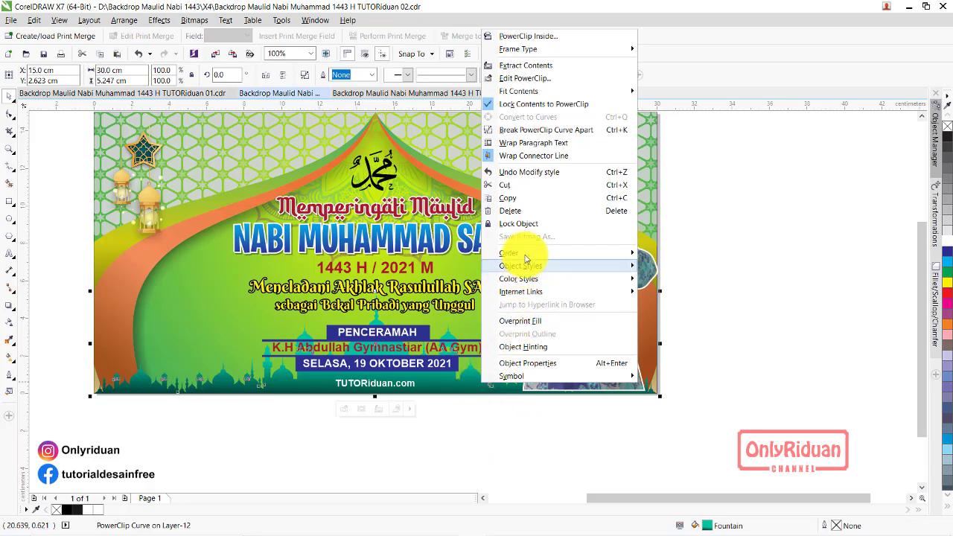
{"action": "left_click", "coordinate": [674, 253]}
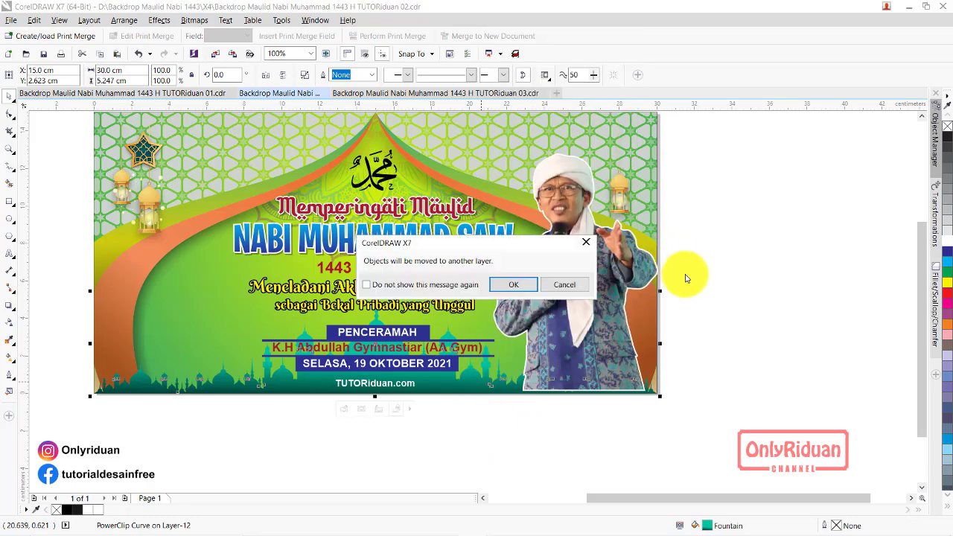
{"action": "left_click", "coordinate": [503, 285]}
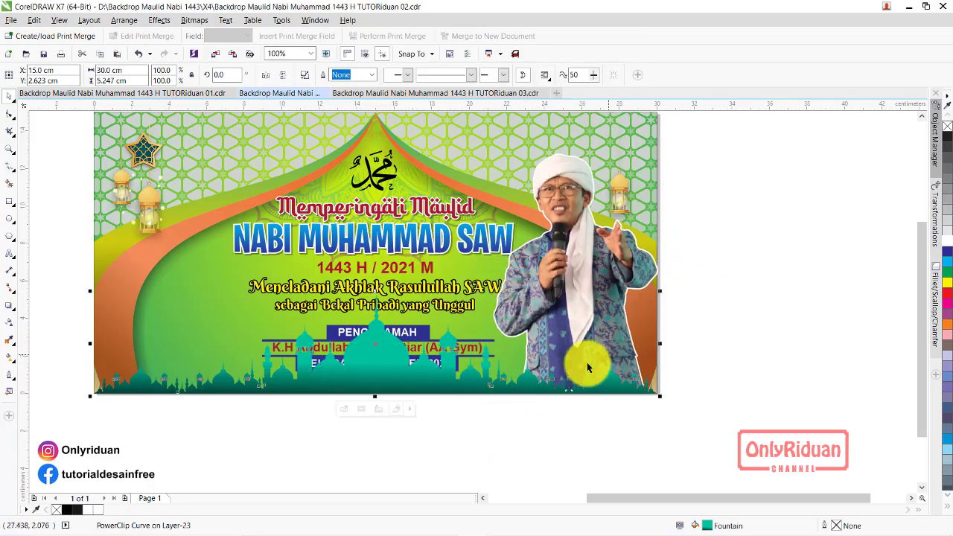
{"action": "left_click", "coordinate": [506, 444]}
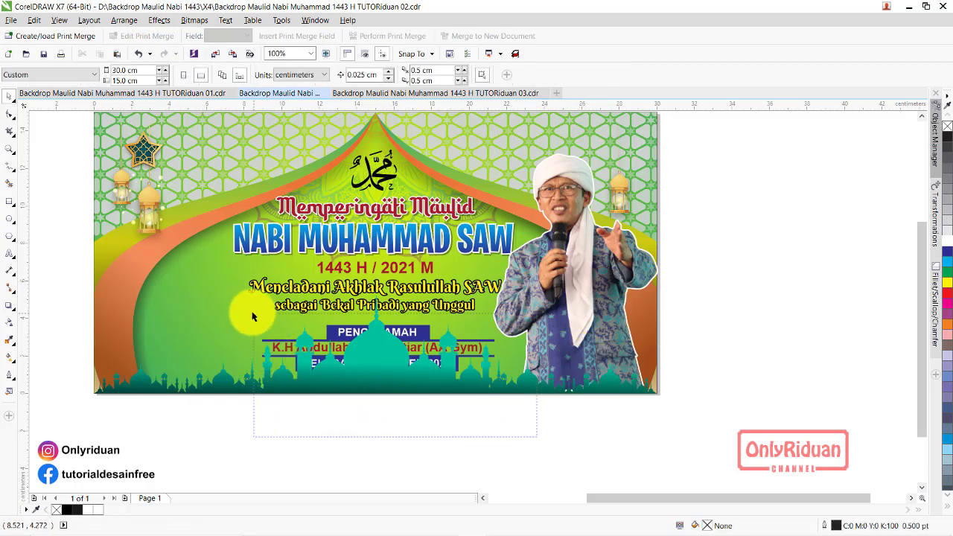
Step: Bring the speaker details text group to the front of the page
{"action": "key", "text": "ctrl+z"}
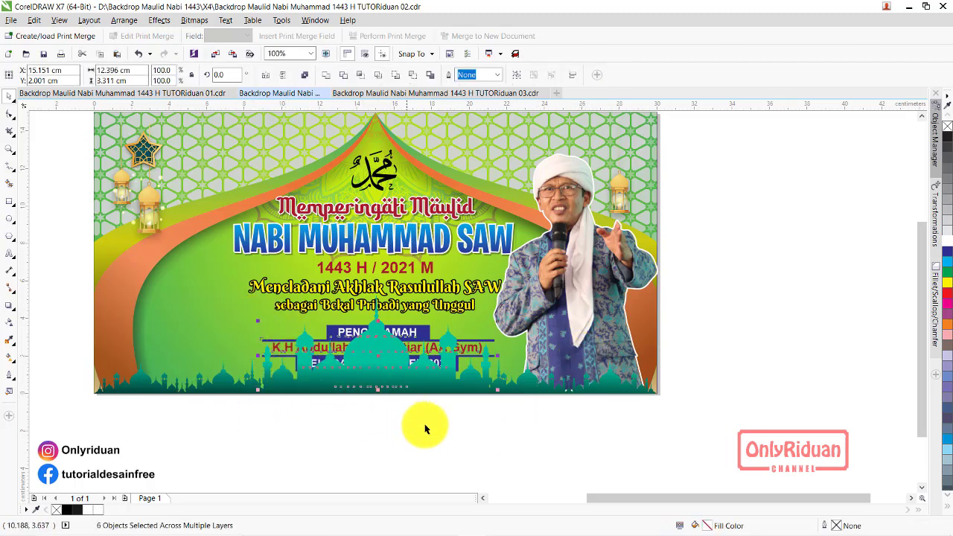
{"action": "key", "text": "ctrl+Home"}
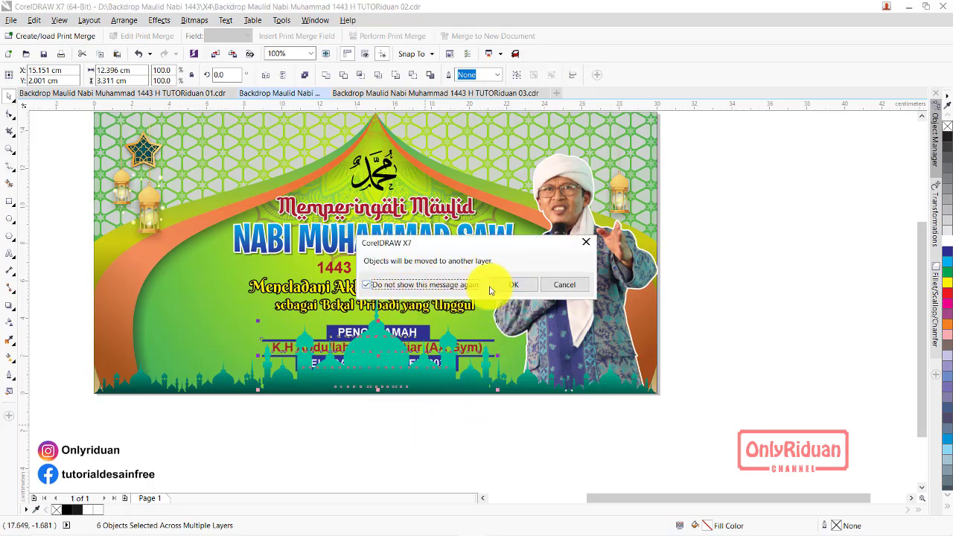
{"action": "left_click", "coordinate": [514, 285]}
{"action": "left_click", "coordinate": [489, 441]}
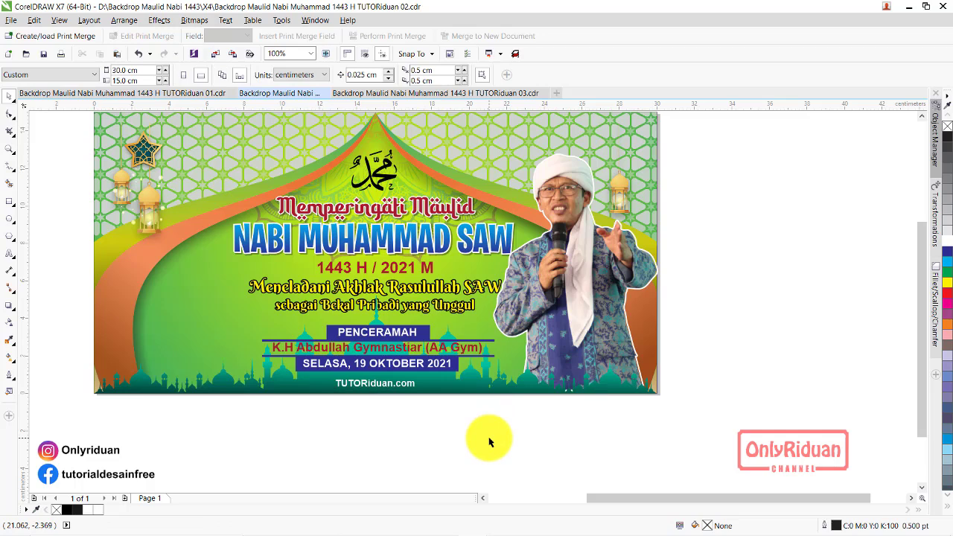
Step: Nudge the speaker cutout and its outline slightly left
{"action": "left_click", "coordinate": [658, 273]}
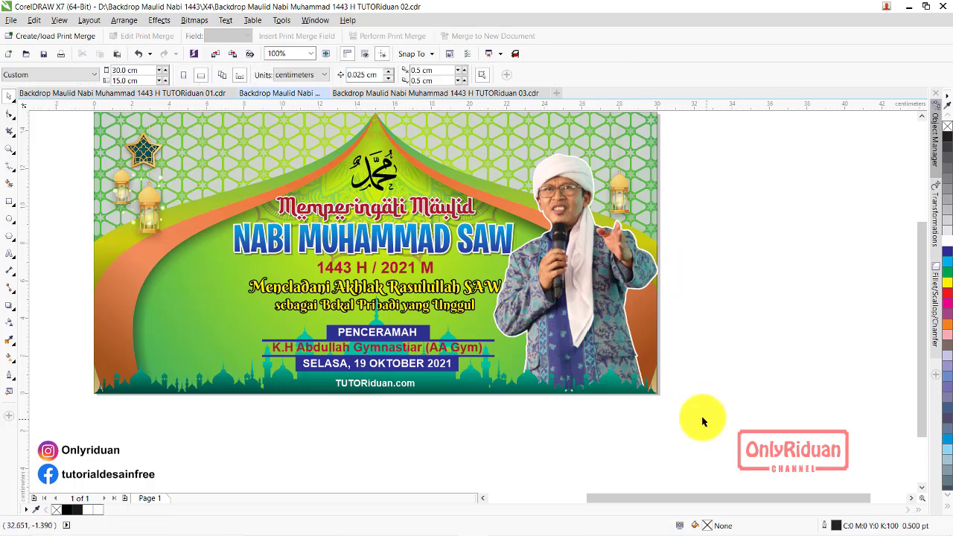
{"action": "left_click_drag", "start_coordinate": [707, 420], "coordinate": [474, 145]}
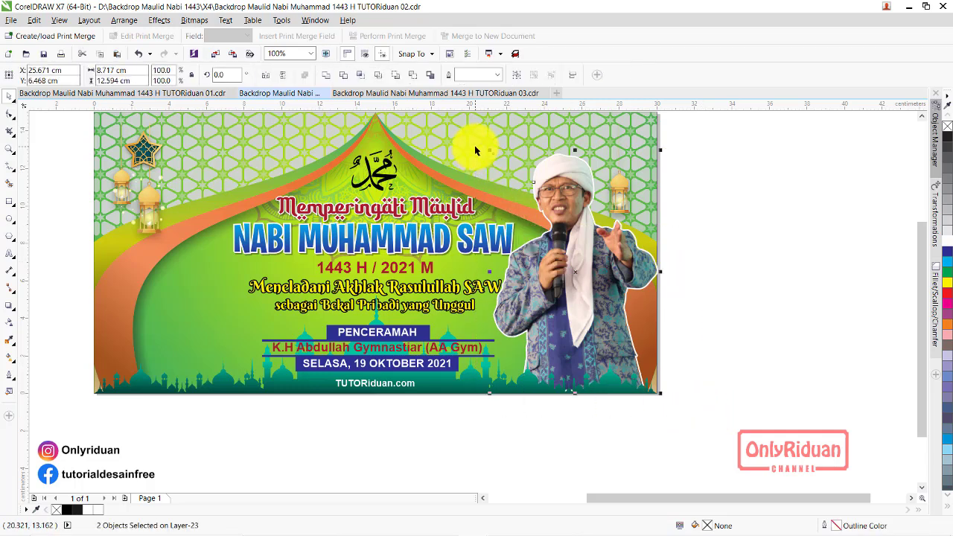
{"action": "key", "text": "Left"}
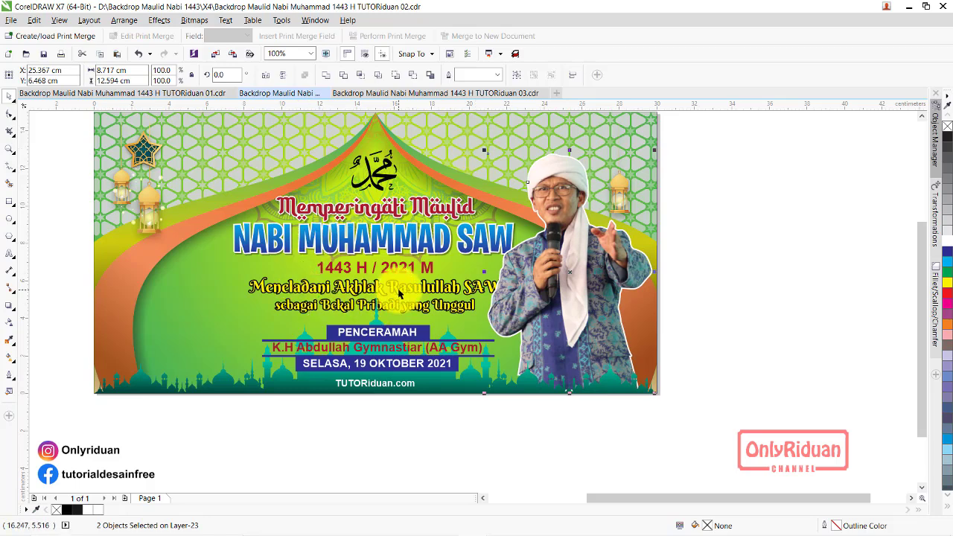
Step: Bring the Meneladani Akhlak tagline in front of the speaker photo
{"action": "left_click", "coordinate": [378, 307]}
{"action": "right_click", "coordinate": [401, 292]}
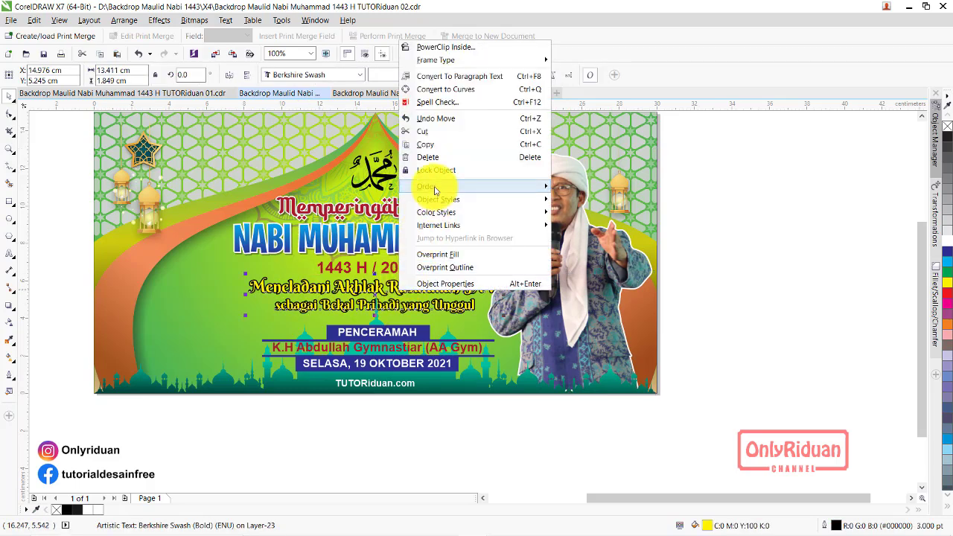
{"action": "mouse_move", "coordinate": [435, 186]}
{"action": "left_click", "coordinate": [584, 190]}
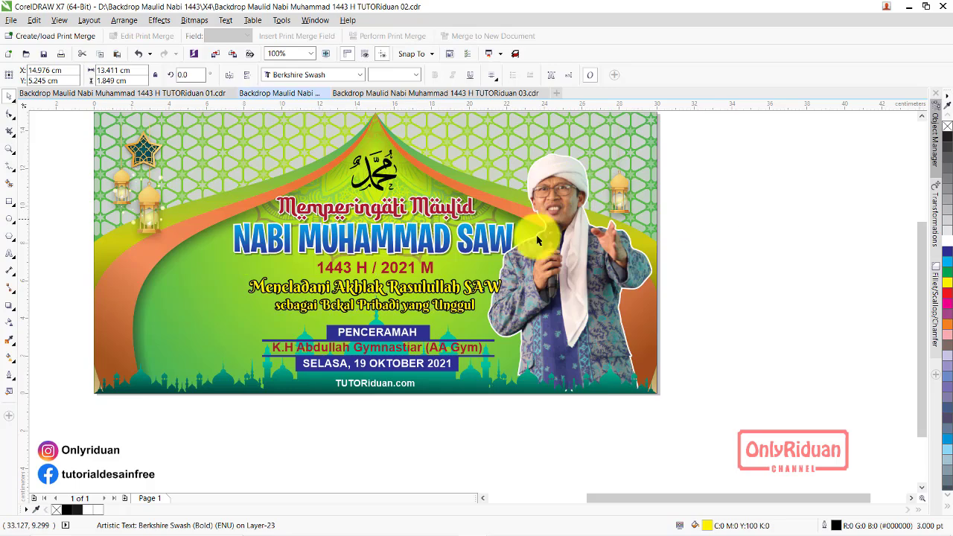
{"action": "key", "text": "Escape"}
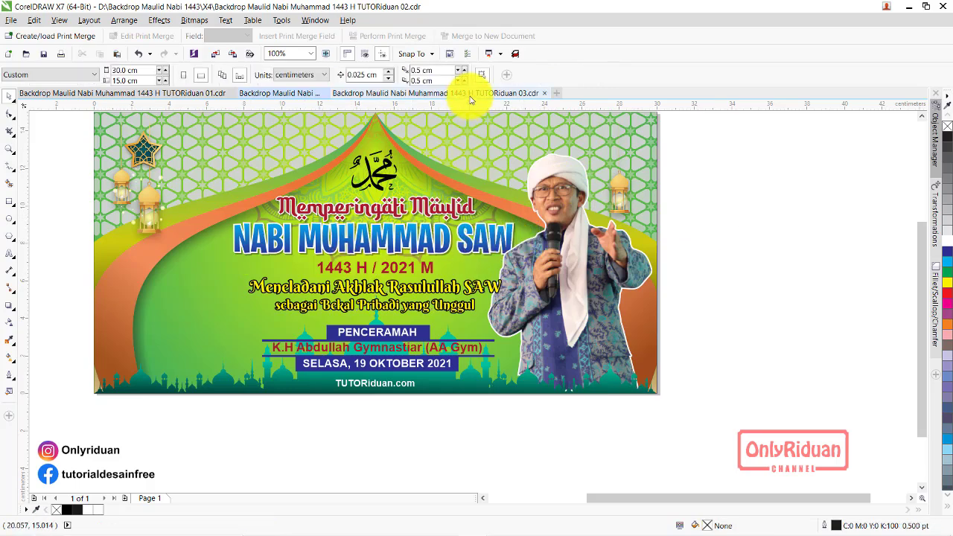
Step: Switch to the 03 backdrop and select the left gold curve, undoing an accidental move
{"action": "left_click", "coordinate": [470, 97]}
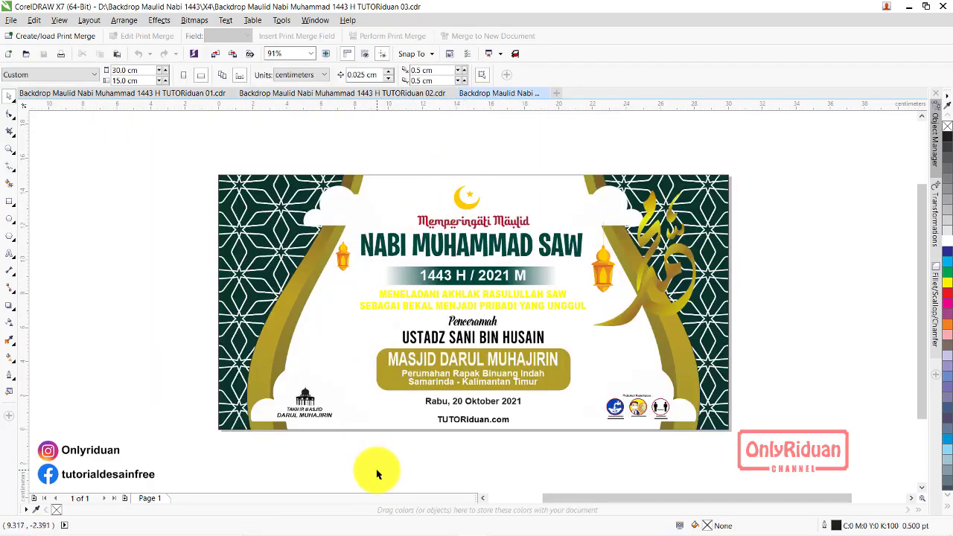
{"action": "left_click", "coordinate": [287, 337]}
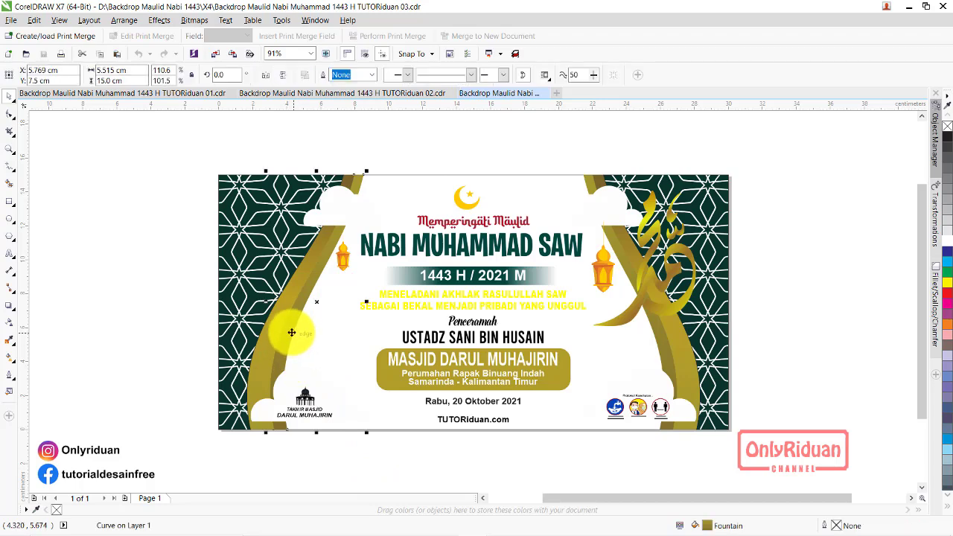
{"action": "left_click_drag", "start_coordinate": [291, 332], "coordinate": [323, 333]}
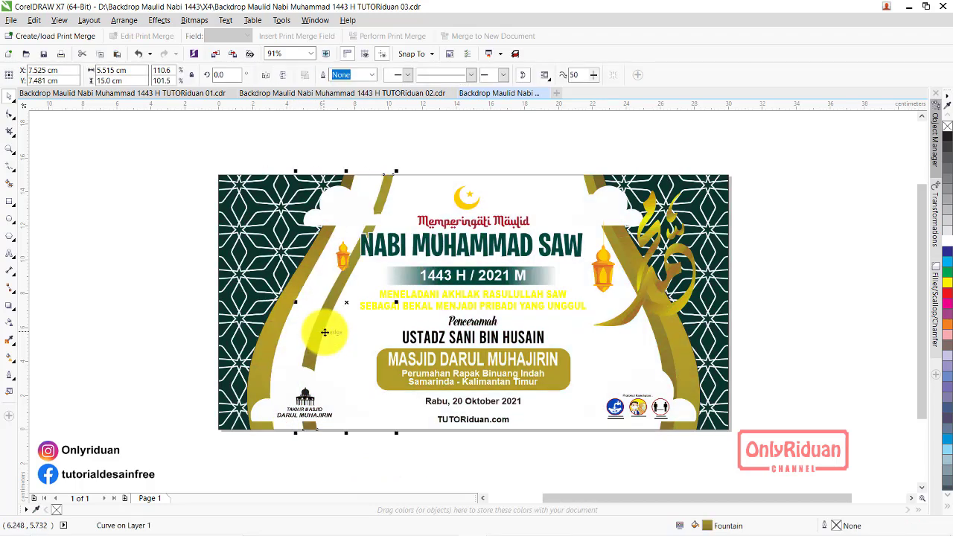
{"action": "key", "text": "ctrl+z"}
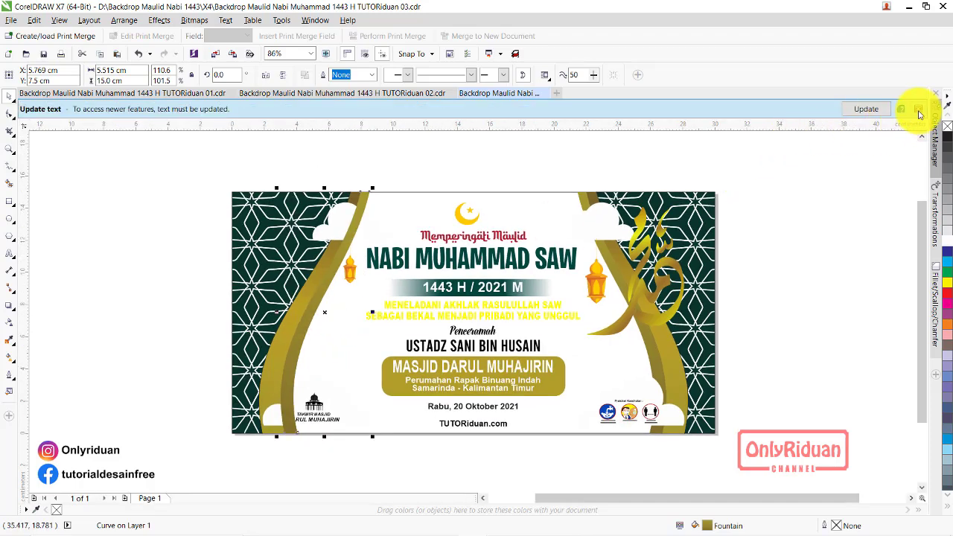
{"action": "left_click", "coordinate": [920, 112]}
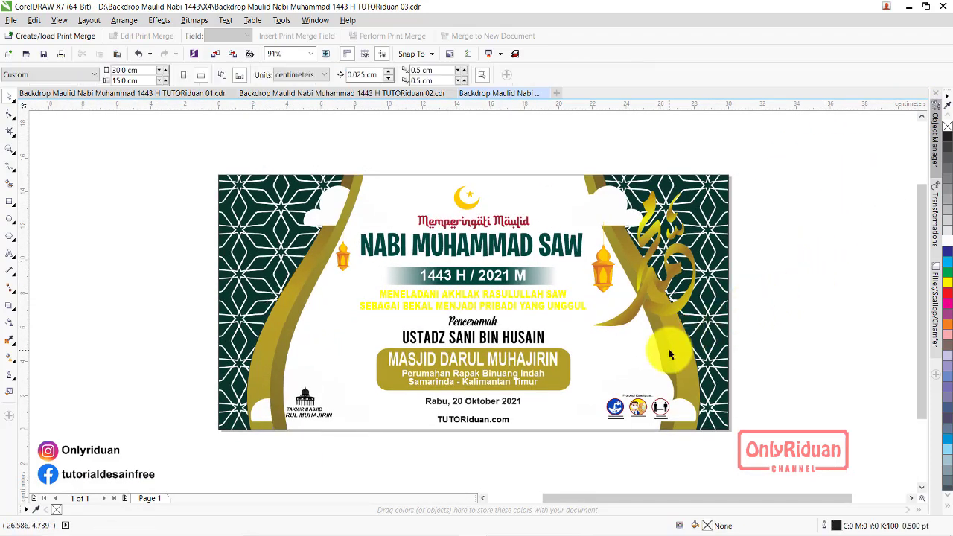
{"action": "left_click", "coordinate": [668, 360]}
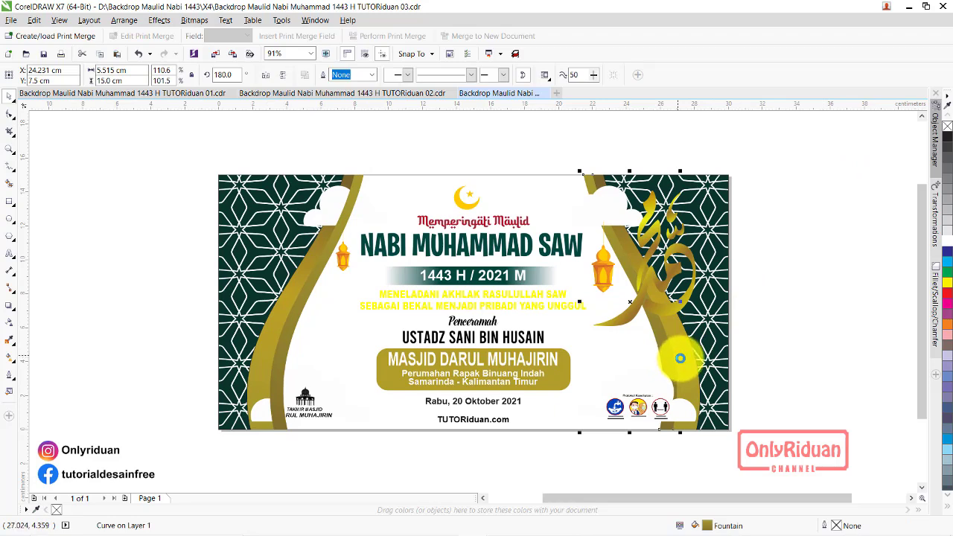
{"action": "left_click", "coordinate": [917, 109]}
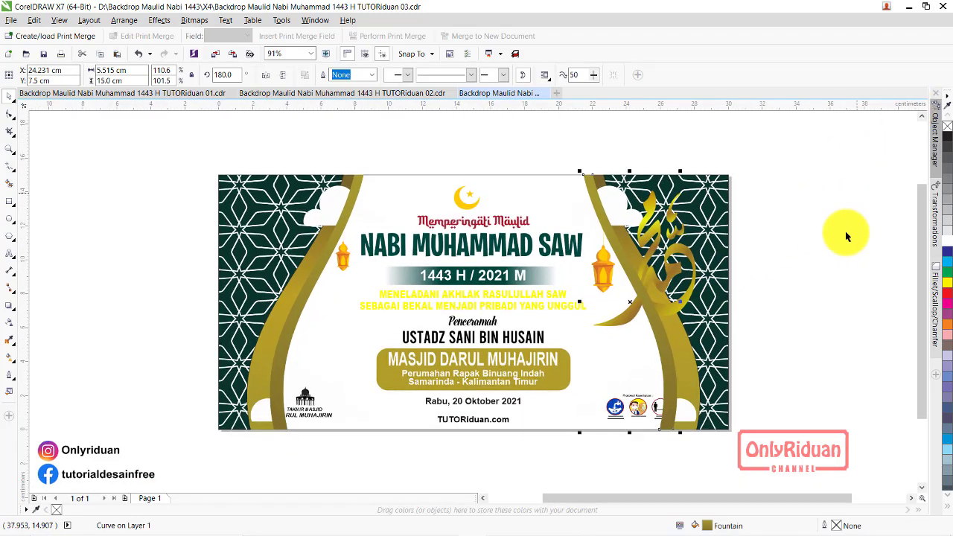
{"action": "left_click", "coordinate": [845, 230]}
{"action": "left_click", "coordinate": [304, 309]}
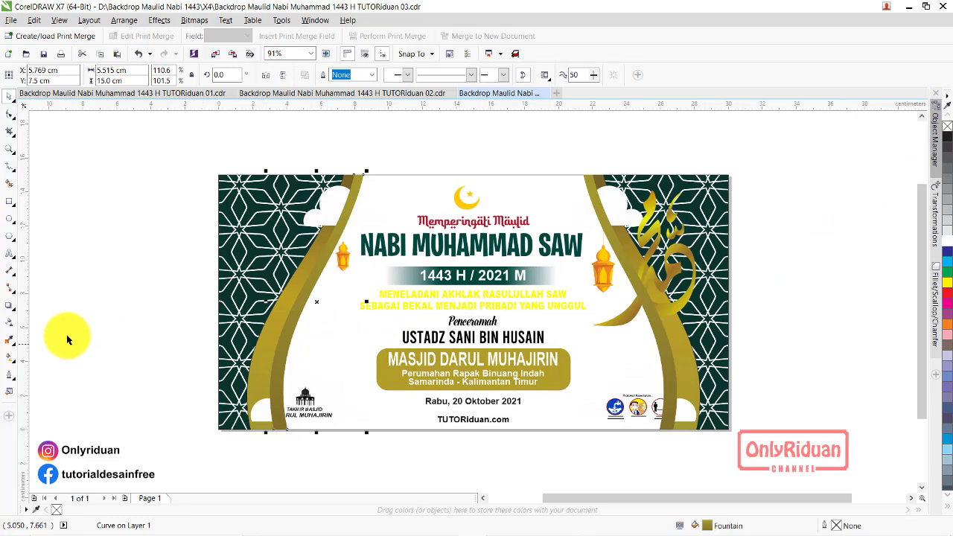
Step: Give the left gold curve a black Small Glow shadow with feather 10
{"action": "left_click", "coordinate": [6, 308]}
{"action": "left_click", "coordinate": [44, 76]}
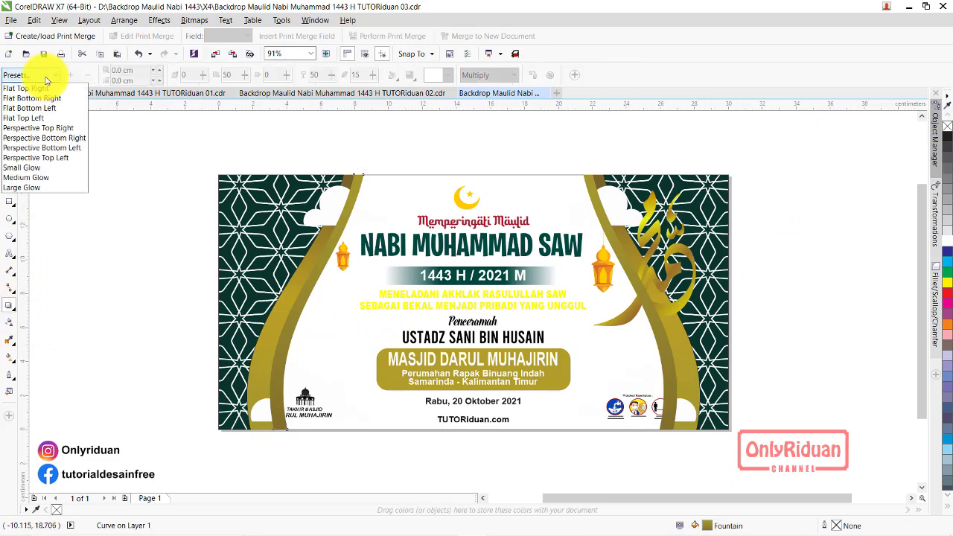
{"action": "left_click", "coordinate": [24, 168]}
{"action": "left_click", "coordinate": [447, 76]}
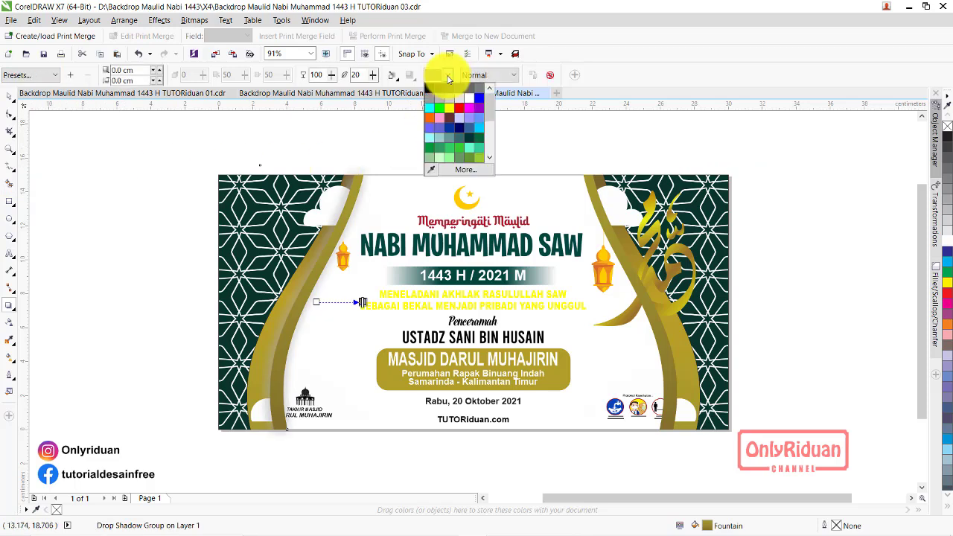
{"action": "left_click", "coordinate": [430, 90]}
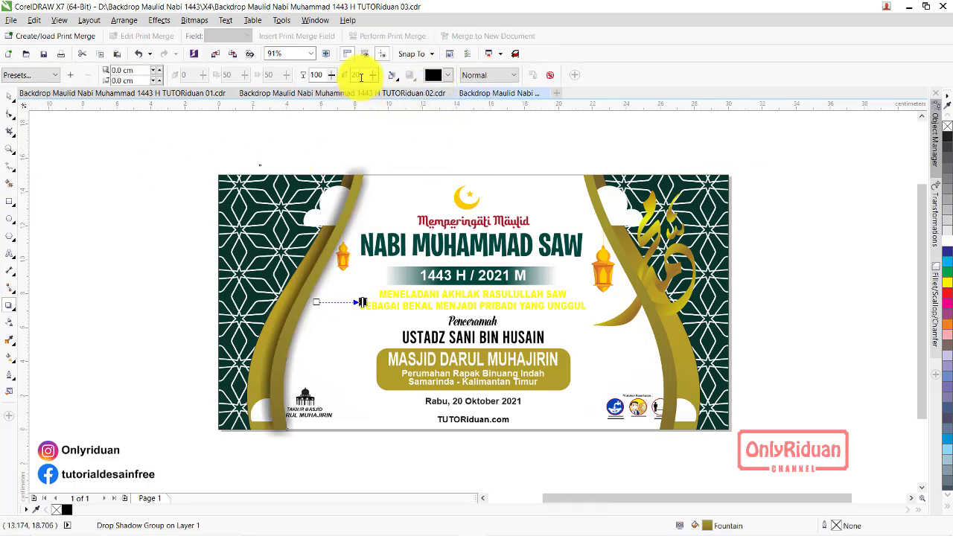
{"action": "left_click", "coordinate": [342, 76]}
{"action": "type", "text": "10"}
{"action": "key", "text": "Return"}
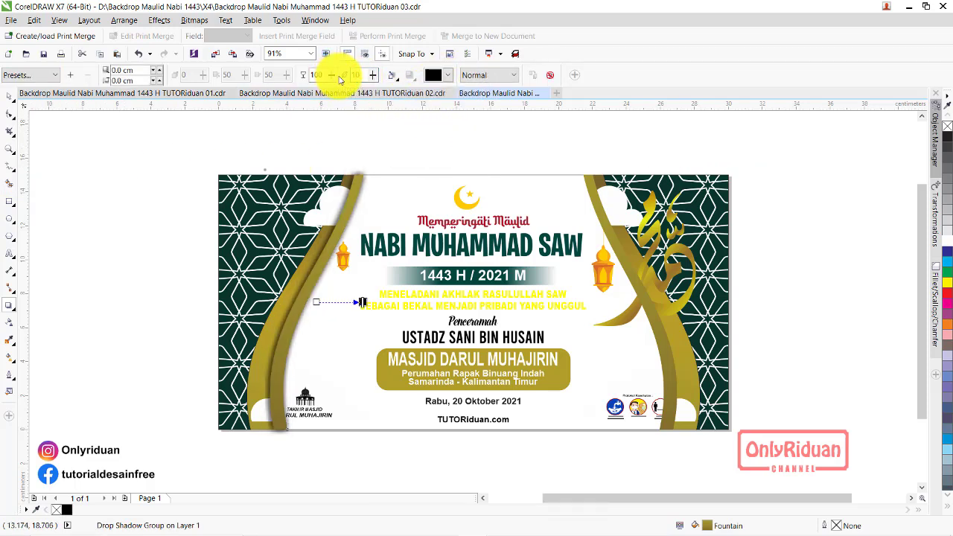
Step: Give the right gold curve the same black glow shadow with feather 10
{"action": "left_click", "coordinate": [664, 336]}
{"action": "left_click", "coordinate": [29, 75]}
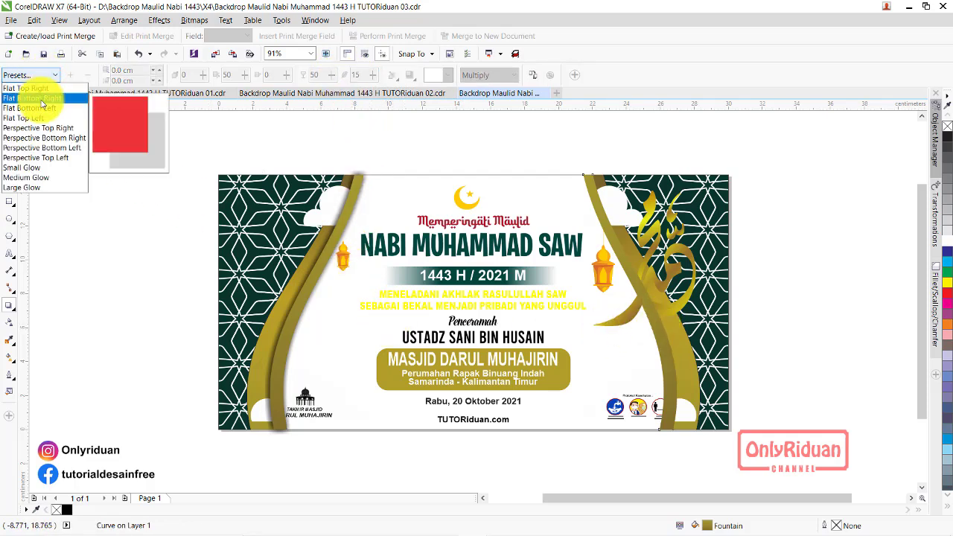
{"action": "left_click", "coordinate": [26, 177]}
{"action": "left_click", "coordinate": [447, 76]}
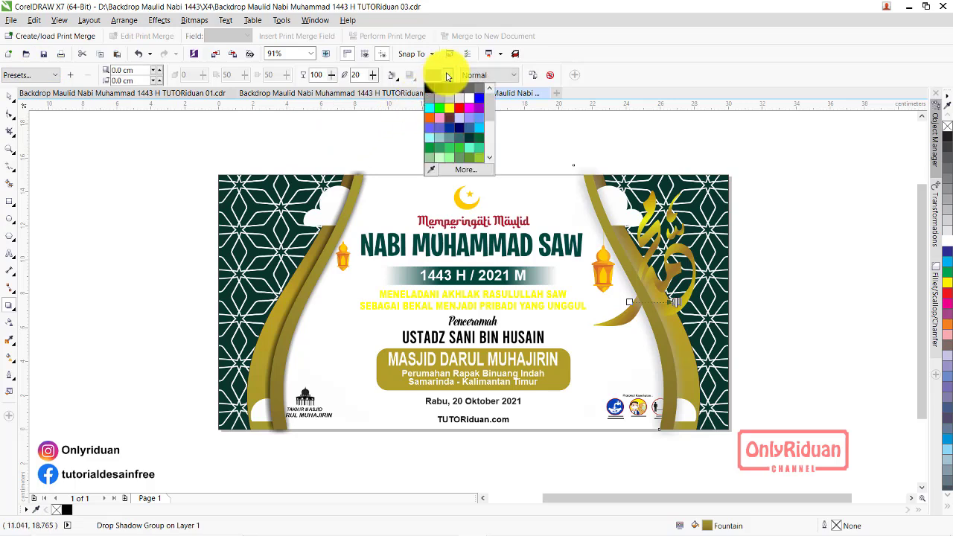
{"action": "left_click", "coordinate": [436, 87]}
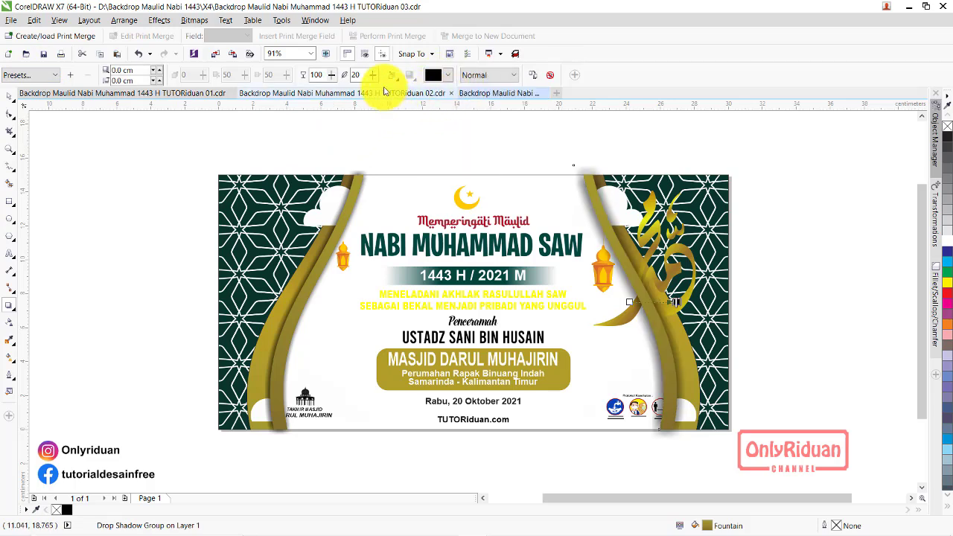
{"action": "double_click", "coordinate": [360, 74]}
{"action": "type", "text": "10"}
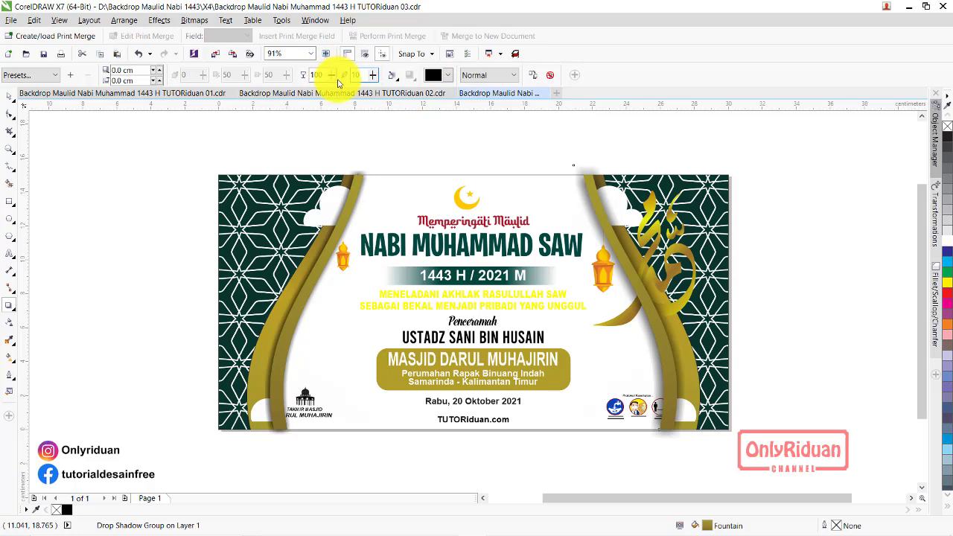
{"action": "key", "text": "Return"}
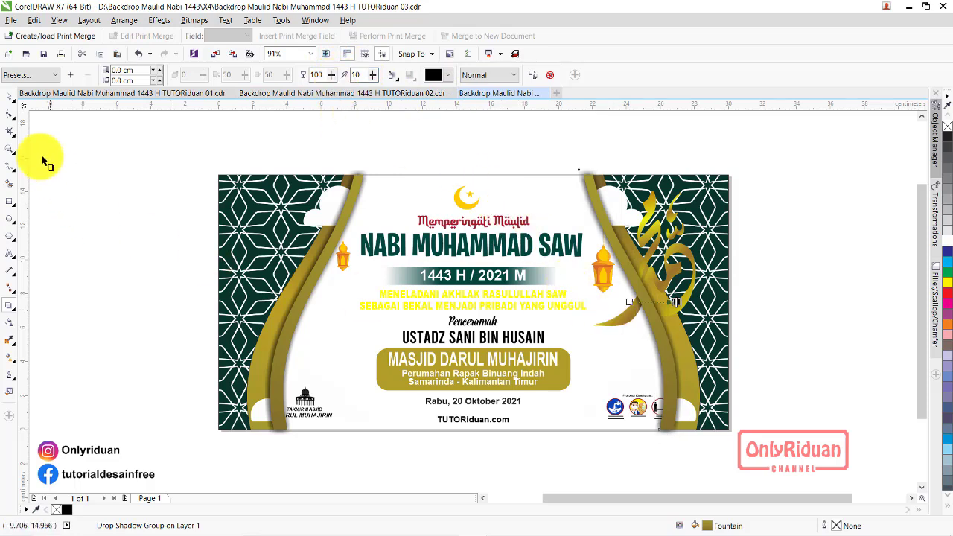
{"action": "left_click", "coordinate": [9, 95]}
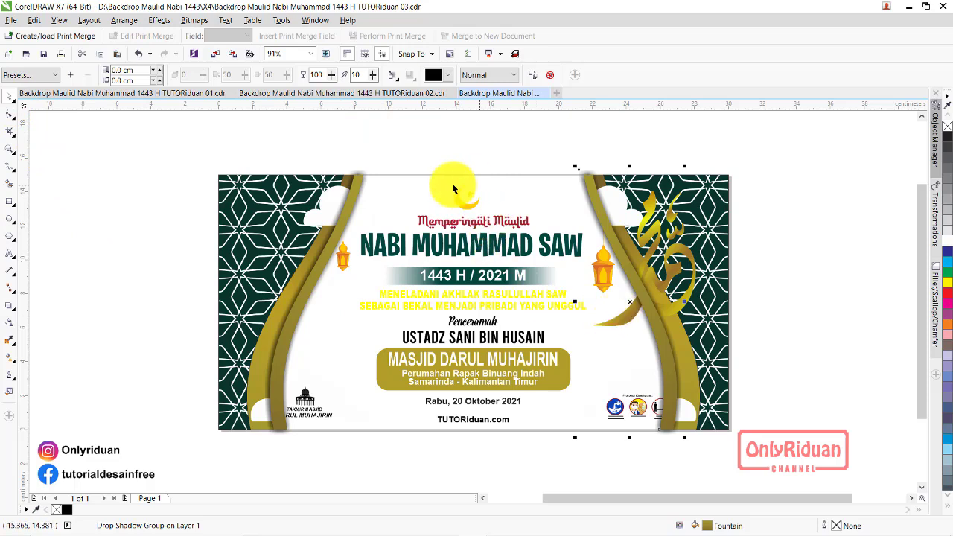
Step: Reposition the small white cloud beside the left gold curve
{"action": "right_click", "coordinate": [648, 304]}
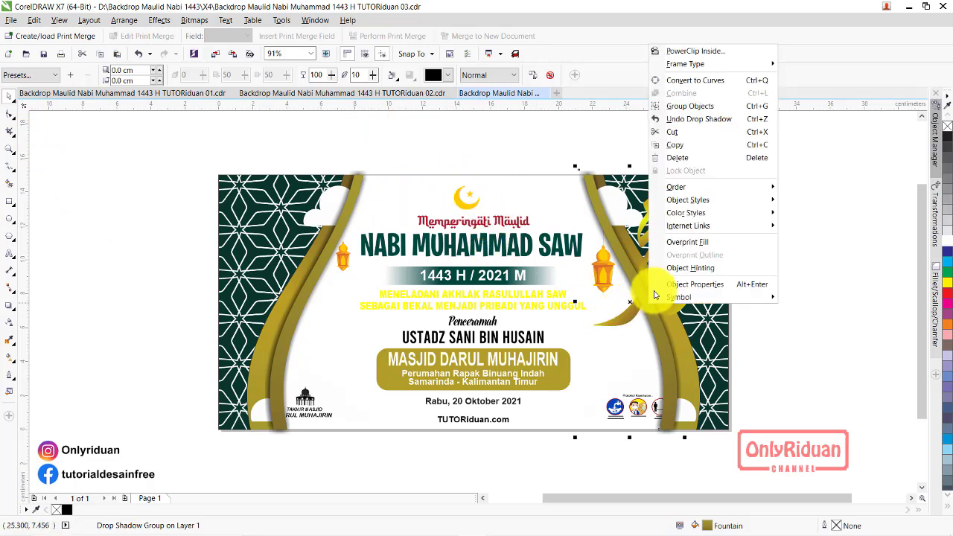
{"action": "left_click", "coordinate": [538, 143]}
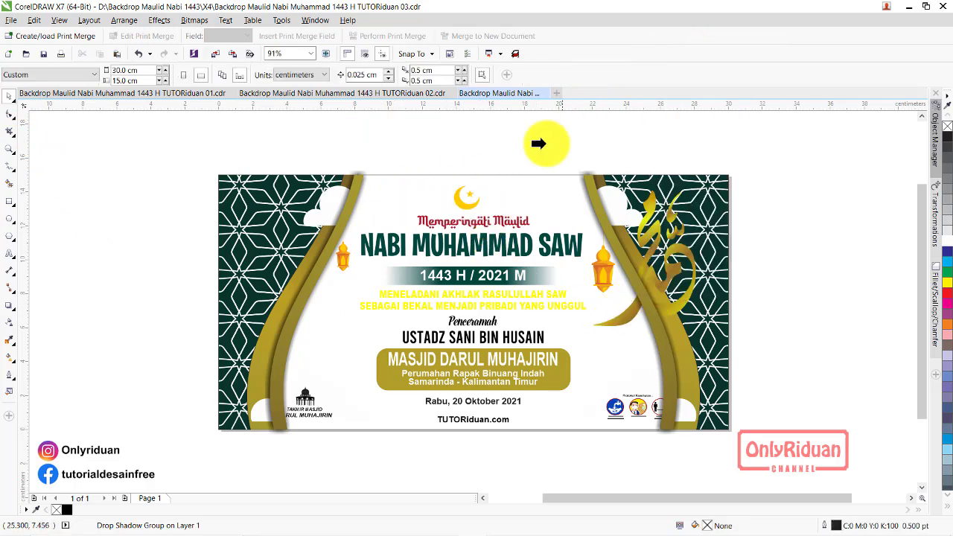
{"action": "left_click", "coordinate": [503, 190]}
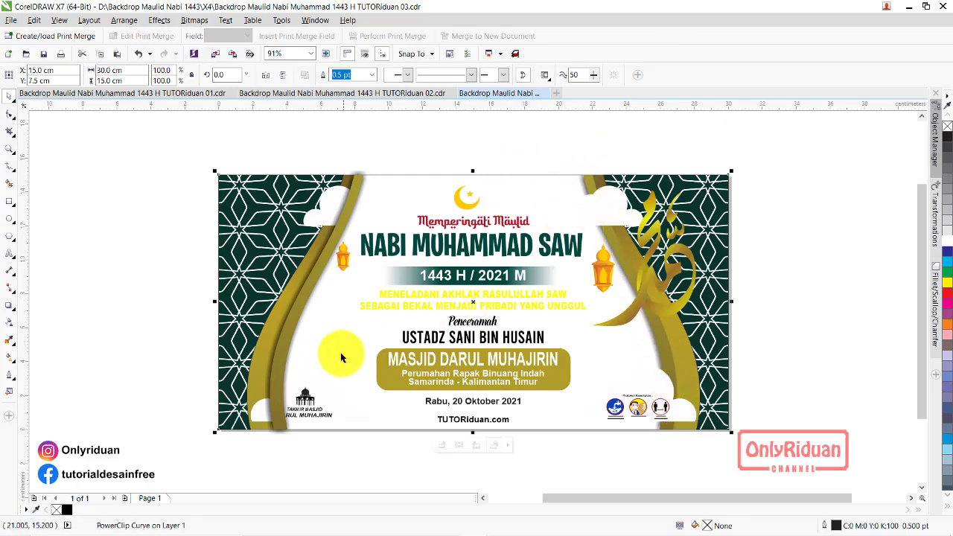
{"action": "left_click", "coordinate": [256, 418]}
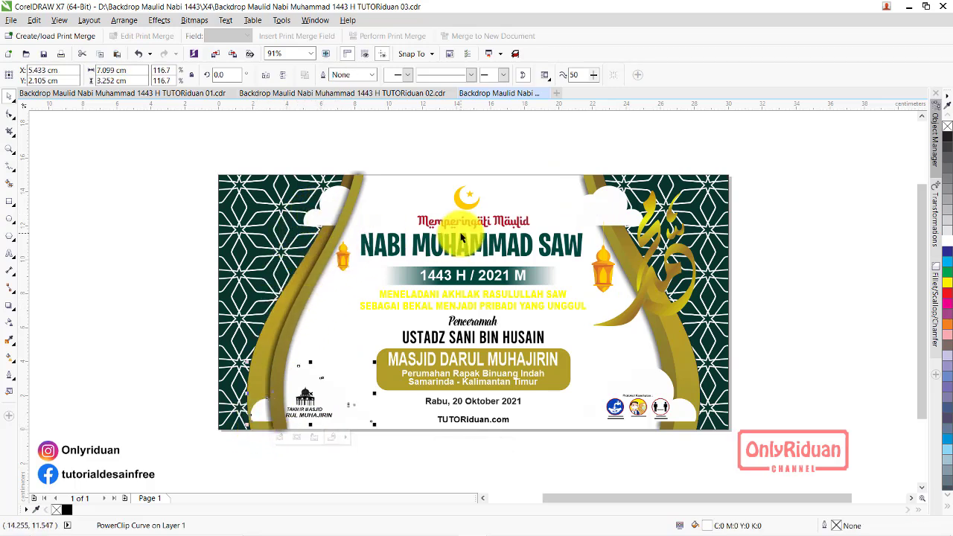
{"action": "left_click", "coordinate": [616, 208]}
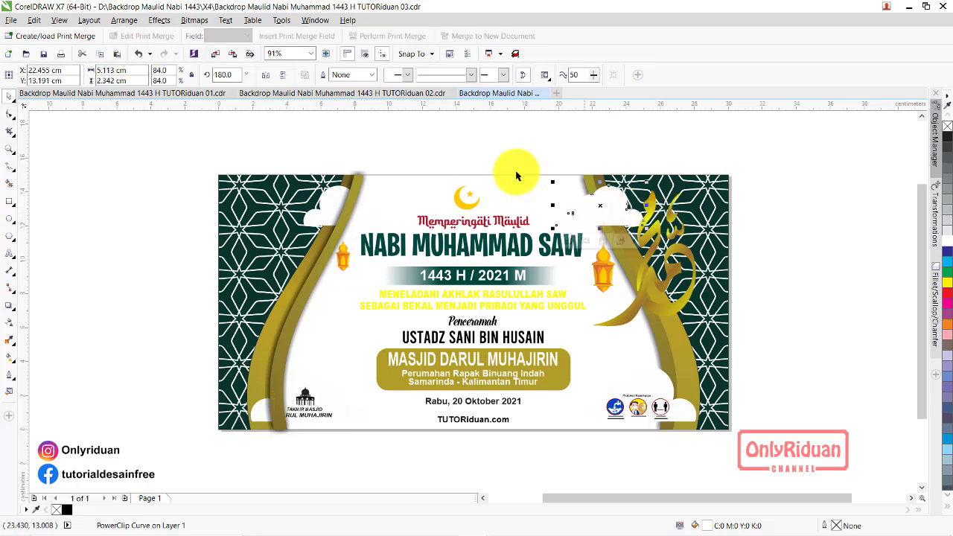
{"action": "left_click", "coordinate": [10, 305]}
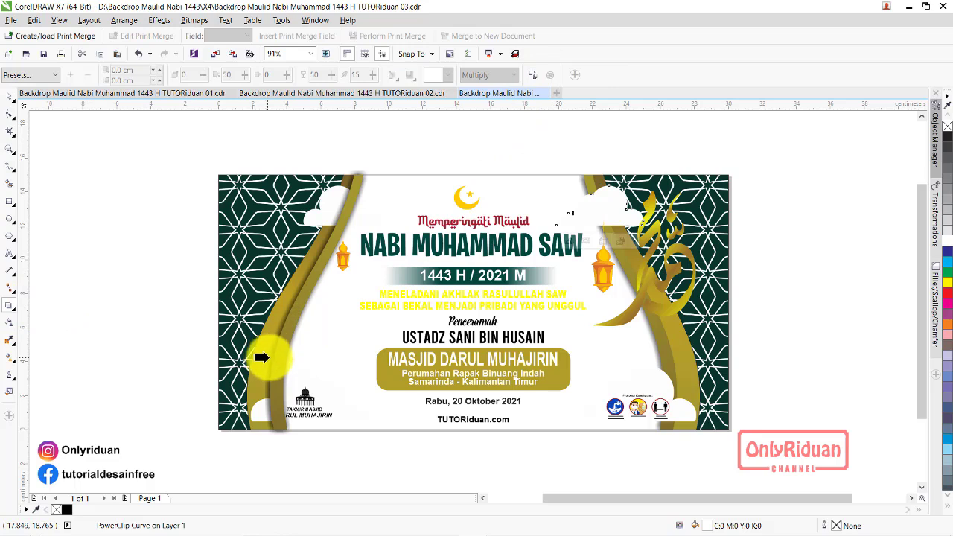
{"action": "left_click", "coordinate": [597, 211]}
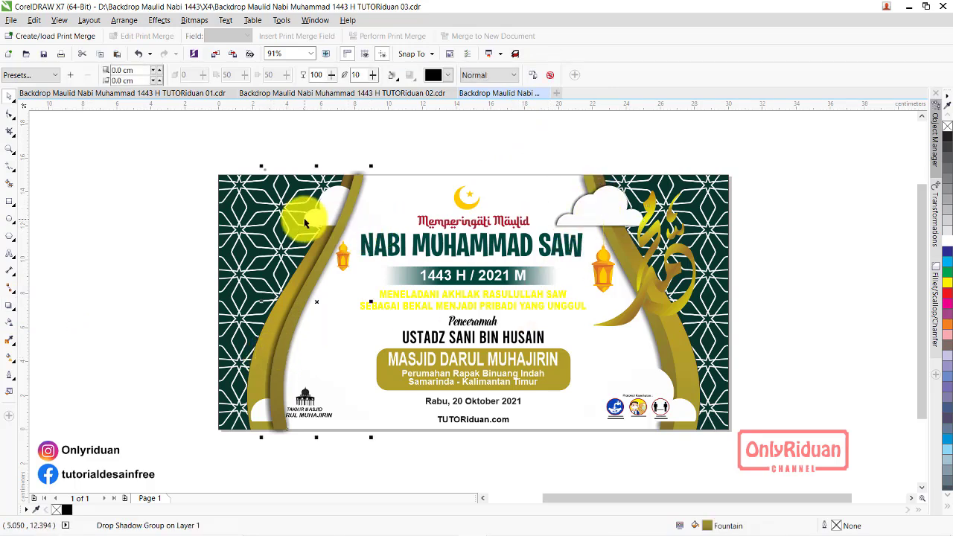
{"action": "mouse_move", "coordinate": [317, 218]}
{"action": "left_mouse_down"}
{"action": "mouse_move", "coordinate": [337, 212]}
{"action": "mouse_move", "coordinate": [338, 189]}
{"action": "left_mouse_up"}
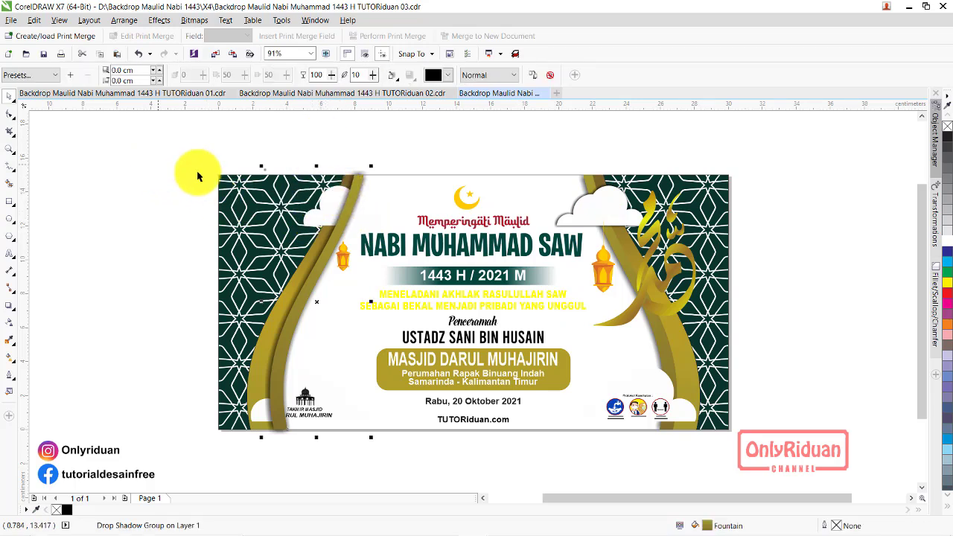
{"action": "left_click_drag", "start_coordinate": [158, 164], "coordinate": [391, 239]}
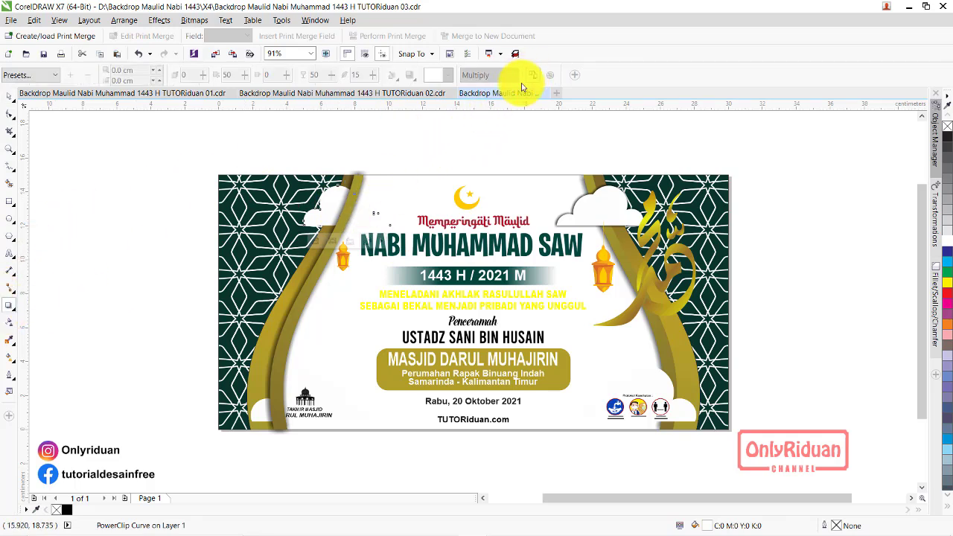
Step: Add a soft drop shadow to the bottom-left cloud
{"action": "left_click", "coordinate": [264, 352]}
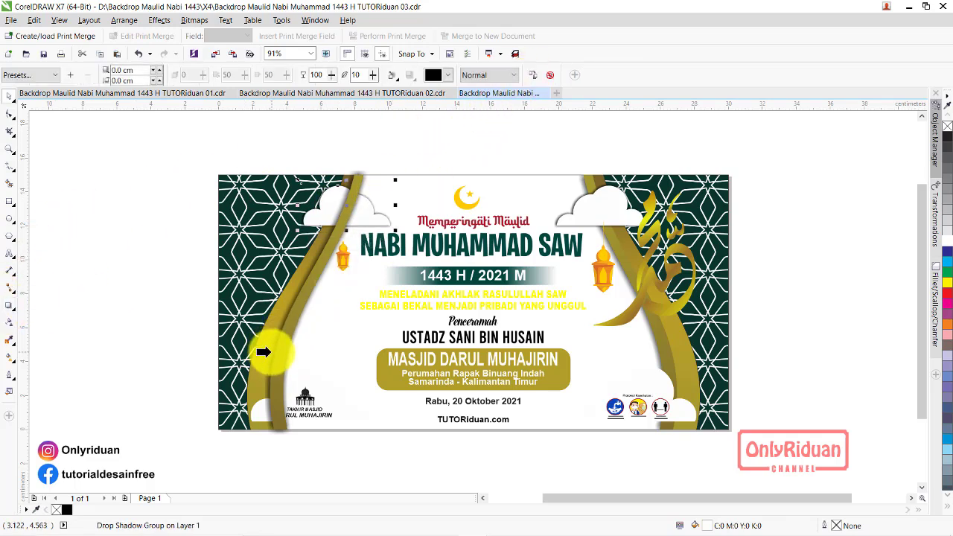
{"action": "key", "text": "space"}
{"action": "left_click", "coordinate": [255, 419]}
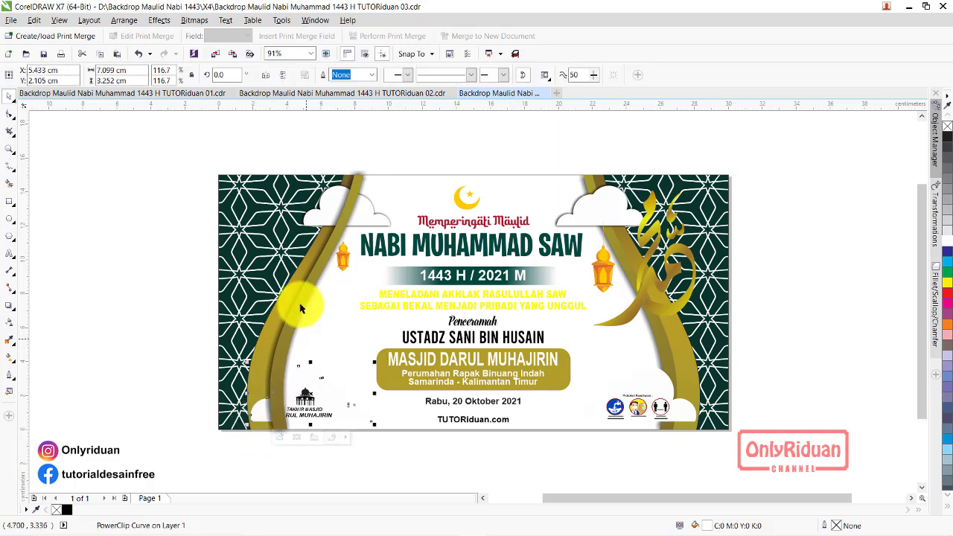
{"action": "left_click", "coordinate": [9, 305]}
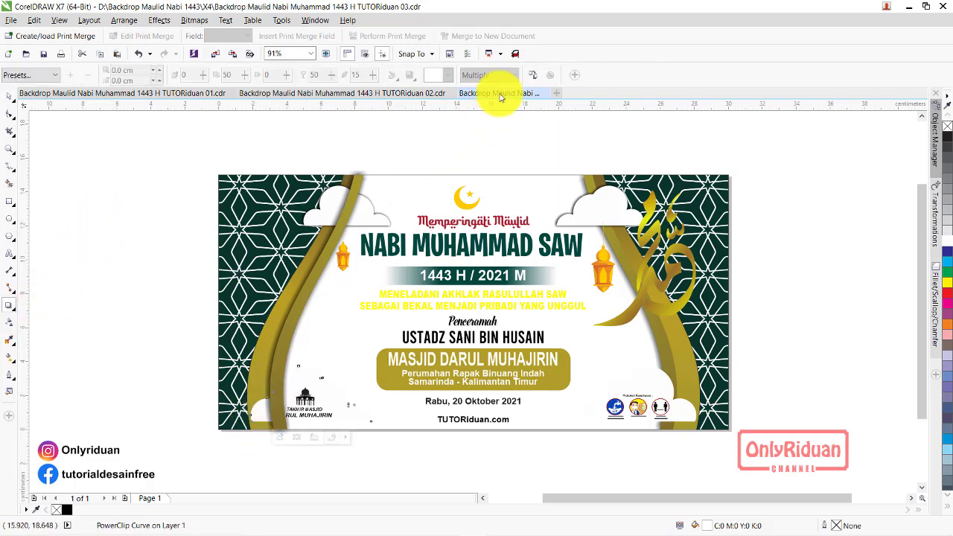
{"action": "left_click", "coordinate": [298, 272]}
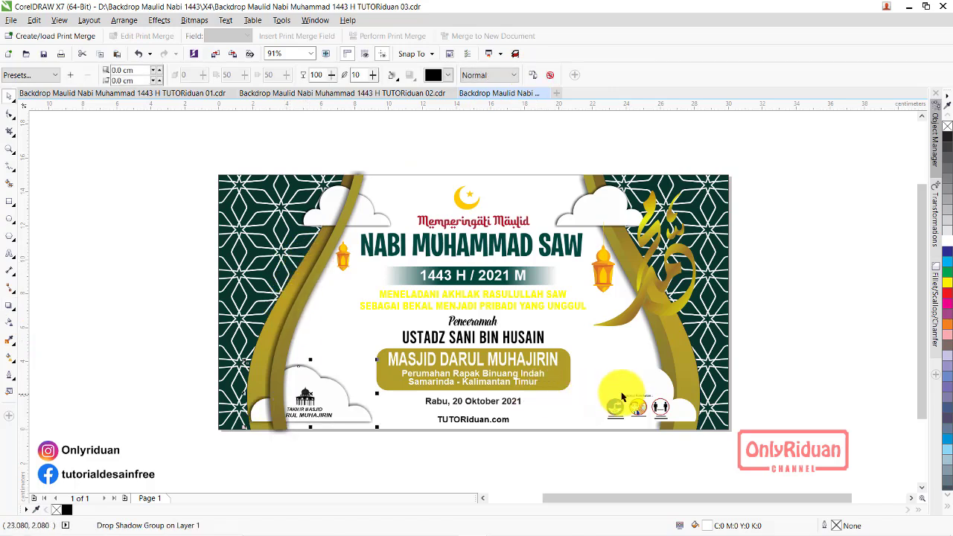
{"action": "key", "text": "space"}
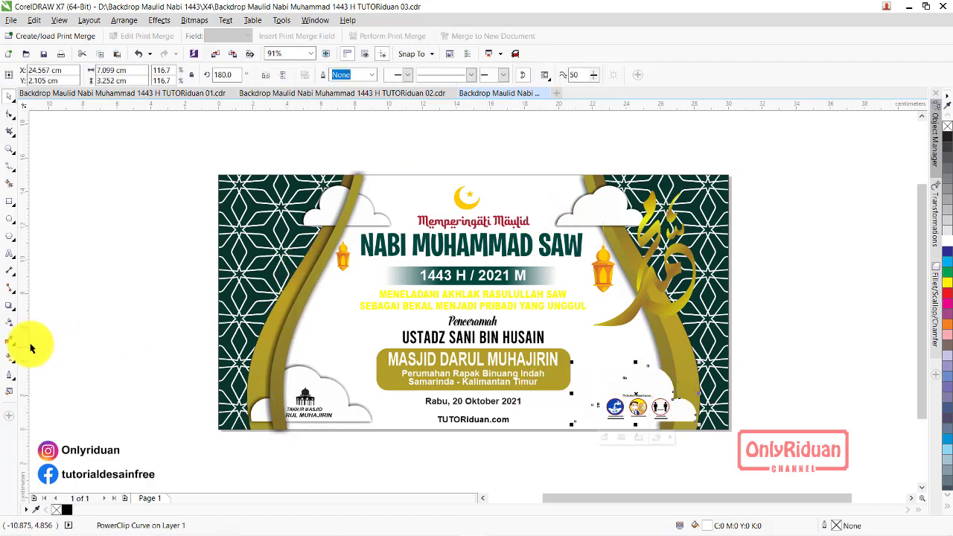
Step: Add a soft drop shadow to the bottom-right cloud
{"action": "left_click", "coordinate": [11, 287]}
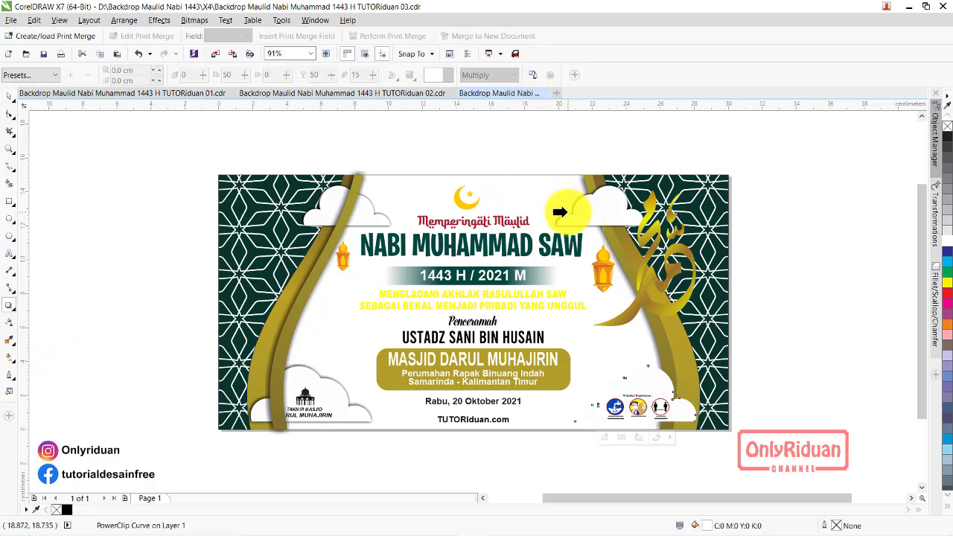
{"action": "left_click", "coordinate": [560, 212]}
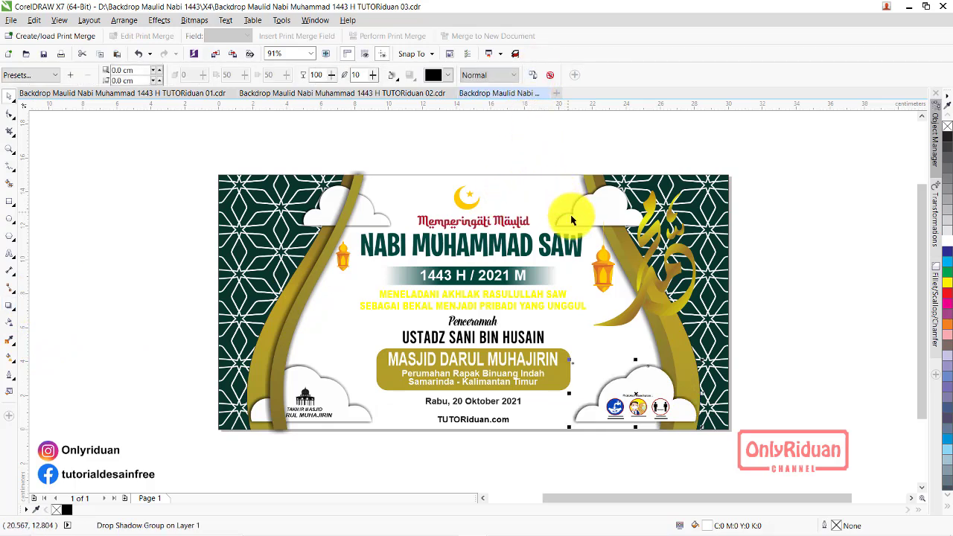
{"action": "key", "text": "space"}
{"action": "left_click", "coordinate": [305, 298]}
{"action": "right_click", "coordinate": [305, 298]}
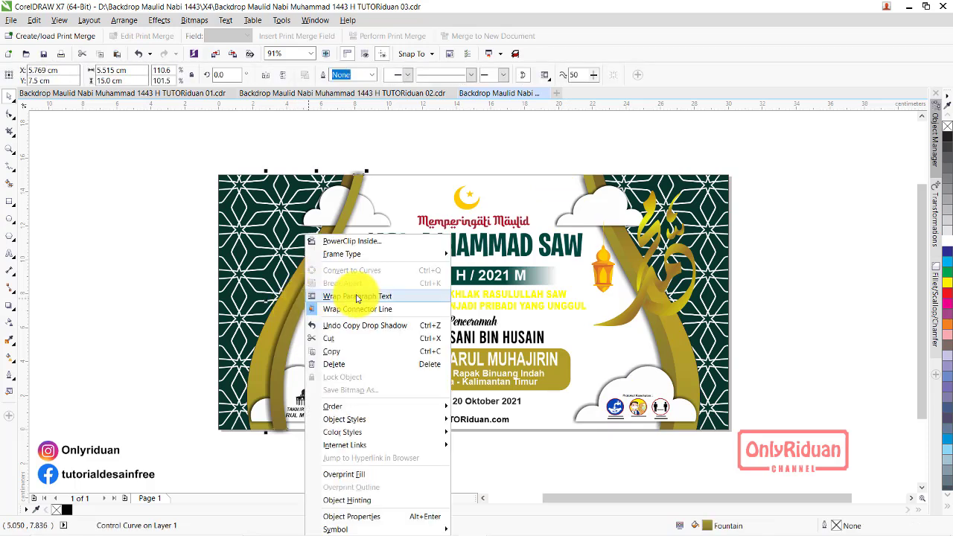
Step: PowerClip the left gold curve into the banner and import the speaker photo on the left
{"action": "left_click", "coordinate": [373, 241]}
{"action": "left_click", "coordinate": [425, 181]}
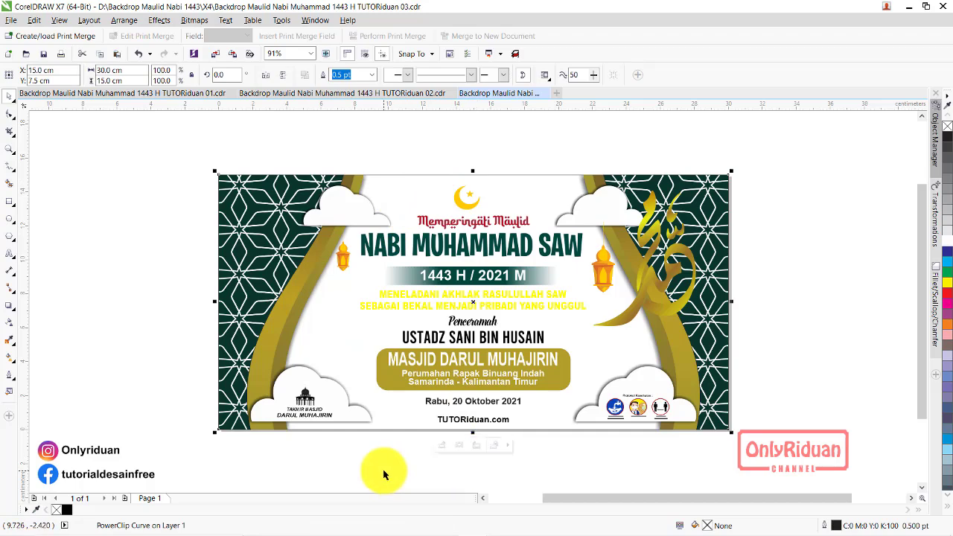
{"action": "left_click", "coordinate": [12, 20]}
{"action": "left_click", "coordinate": [30, 199]}
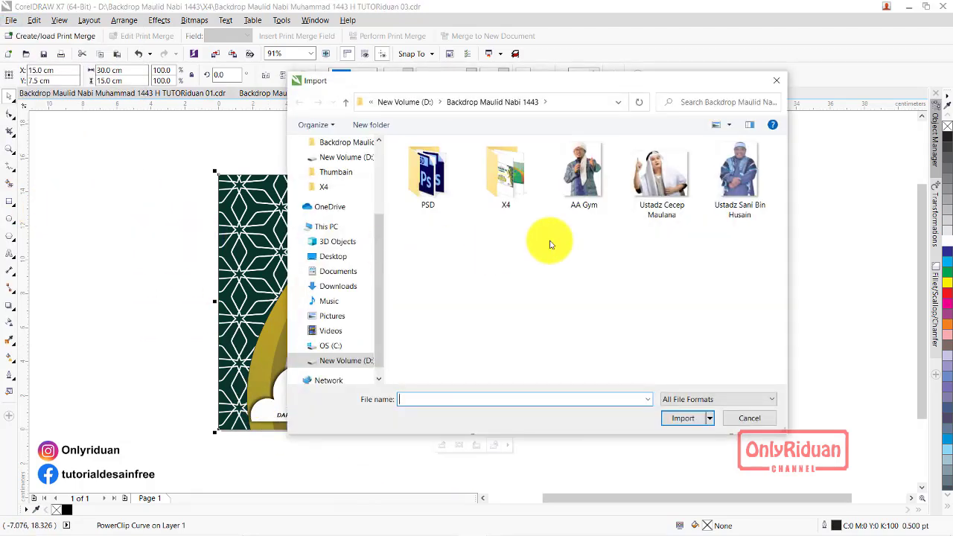
{"action": "left_click", "coordinate": [738, 178]}
{"action": "left_click", "coordinate": [681, 418]}
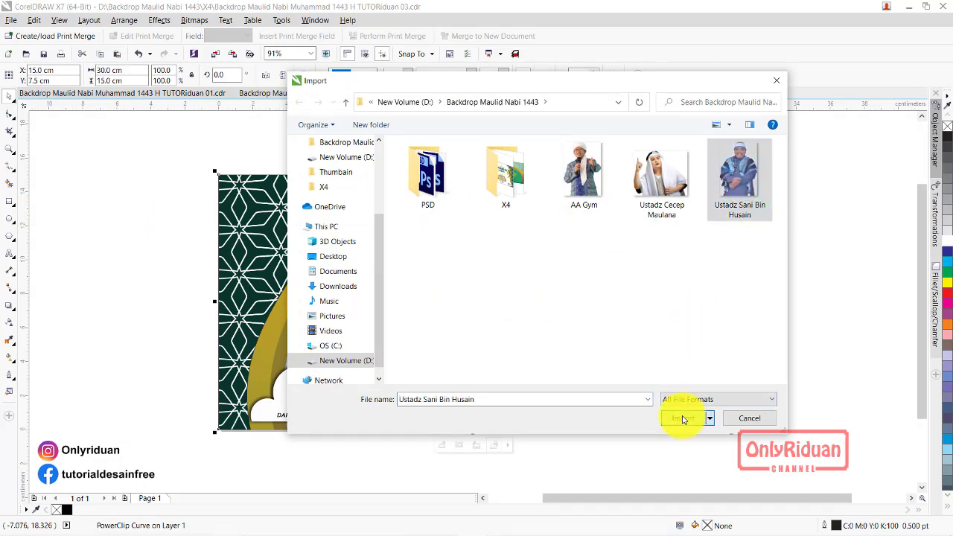
{"action": "left_click_drag", "start_coordinate": [227, 227], "coordinate": [369, 417]}
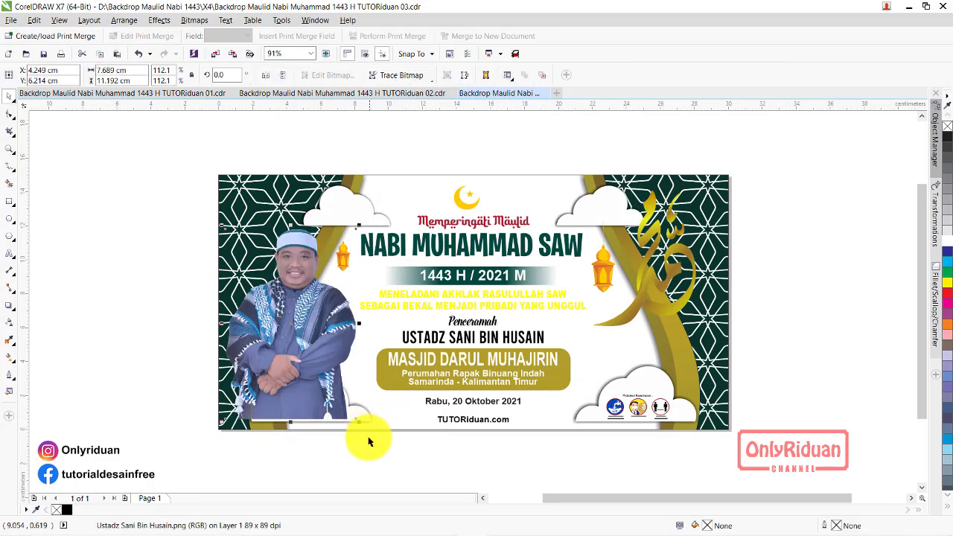
Step: Bring the lower-left objects, including the mosque logo cloud, to the front
{"action": "left_click_drag", "start_coordinate": [408, 459], "coordinate": [164, 329]}
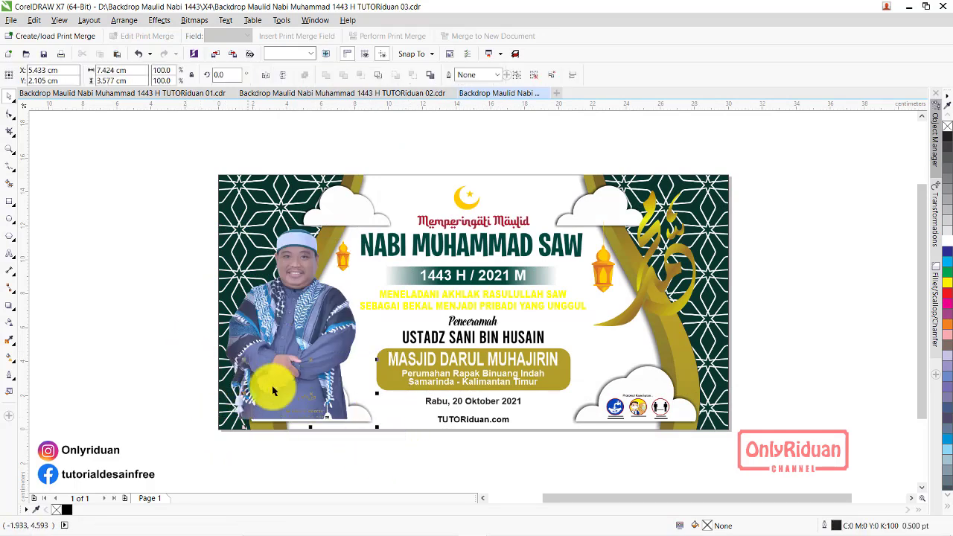
{"action": "right_click", "coordinate": [312, 395]}
{"action": "mouse_move", "coordinate": [339, 334]}
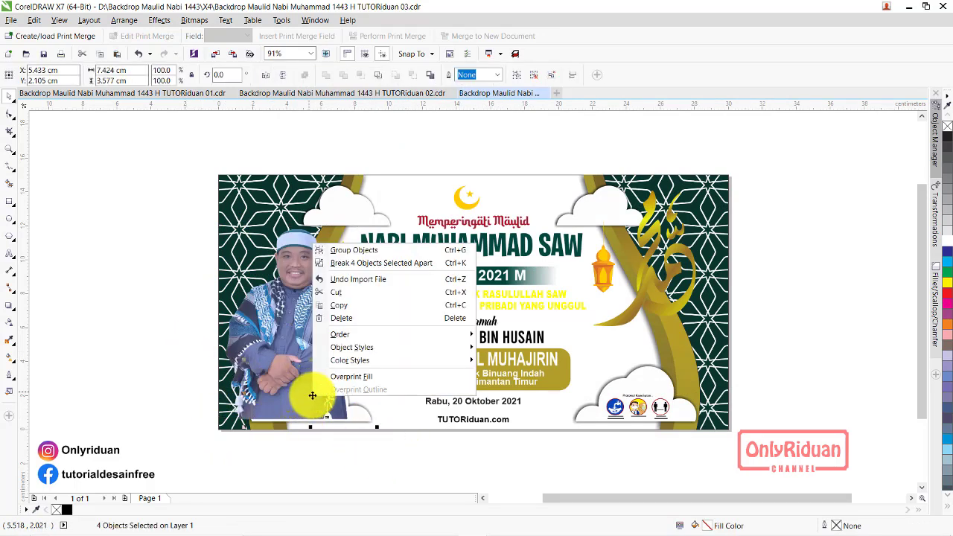
{"action": "left_click", "coordinate": [498, 340]}
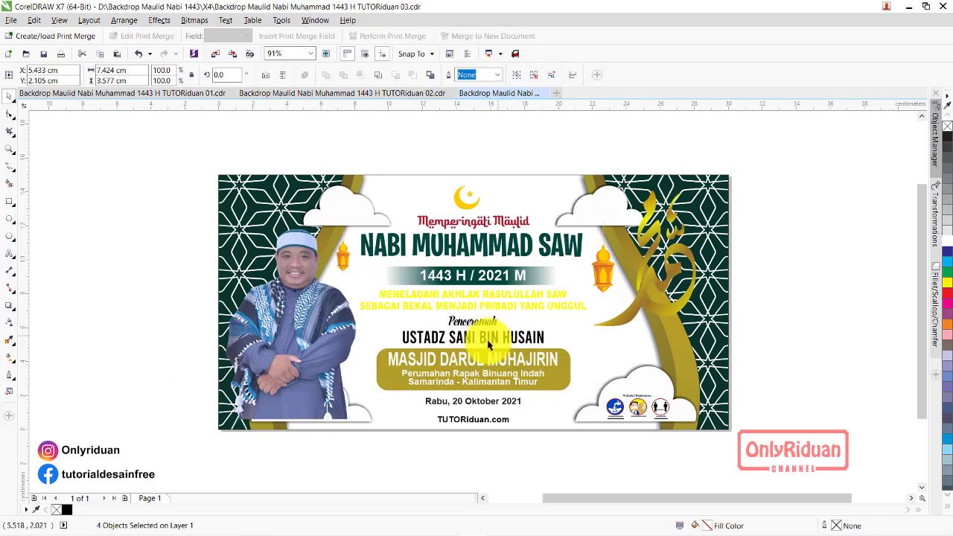
{"action": "left_click", "coordinate": [366, 467]}
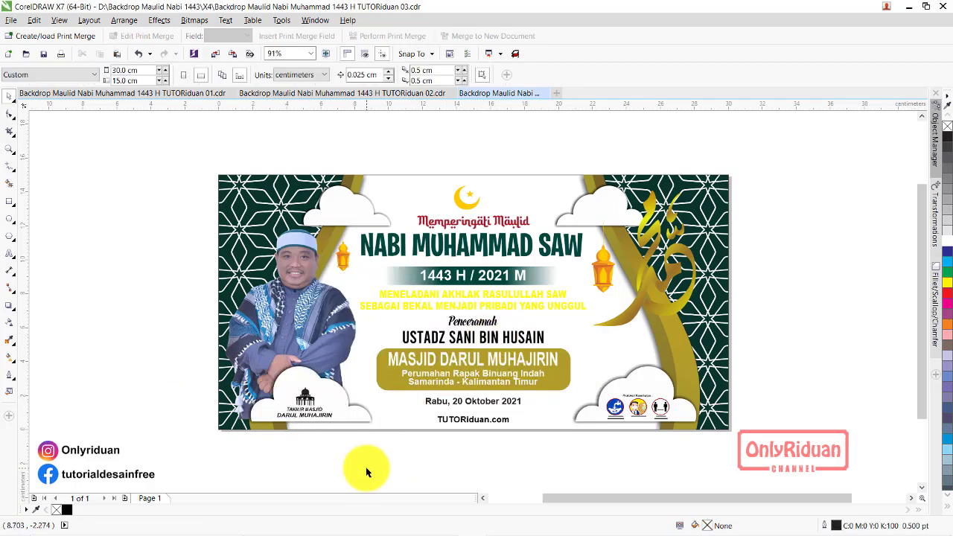
Step: Give the yellow two-line tagline a 3.0 pt black outline
{"action": "left_click", "coordinate": [494, 305]}
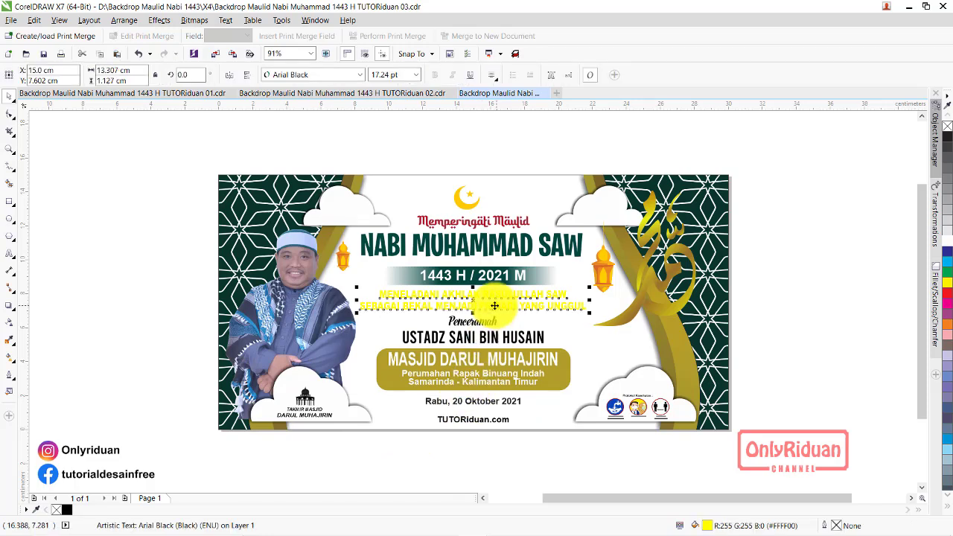
{"action": "double_click", "coordinate": [837, 528]}
{"action": "left_click", "coordinate": [403, 185]}
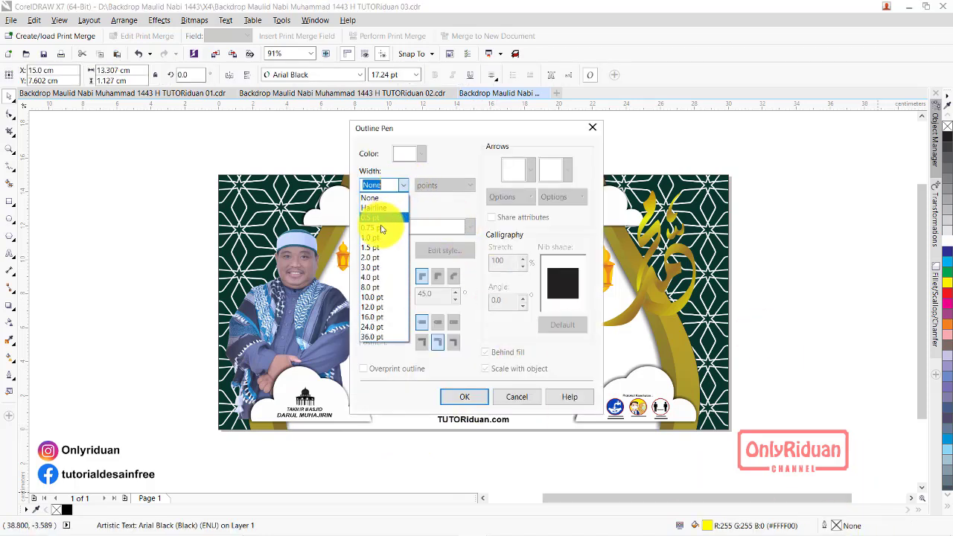
{"action": "left_click", "coordinate": [370, 266]}
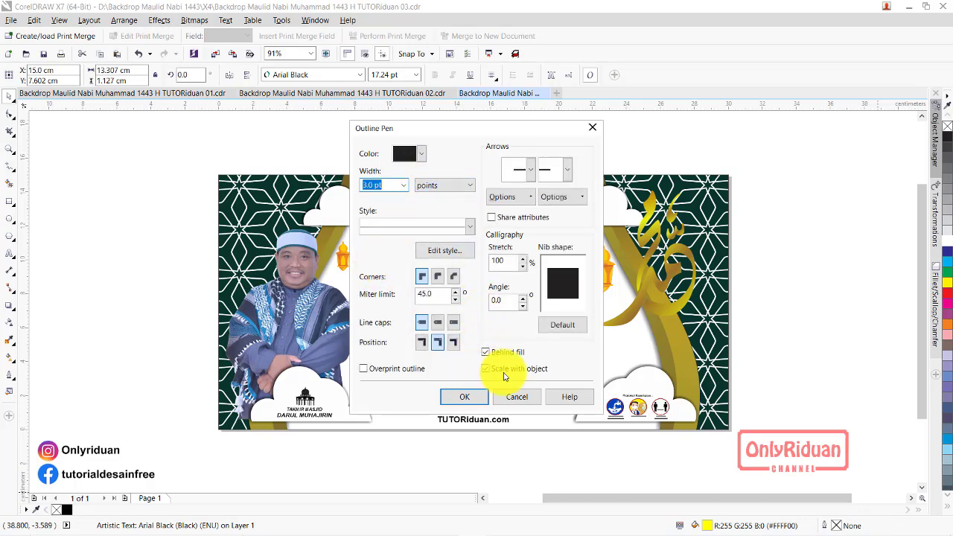
{"action": "left_click", "coordinate": [463, 396]}
{"action": "left_click", "coordinate": [498, 461]}
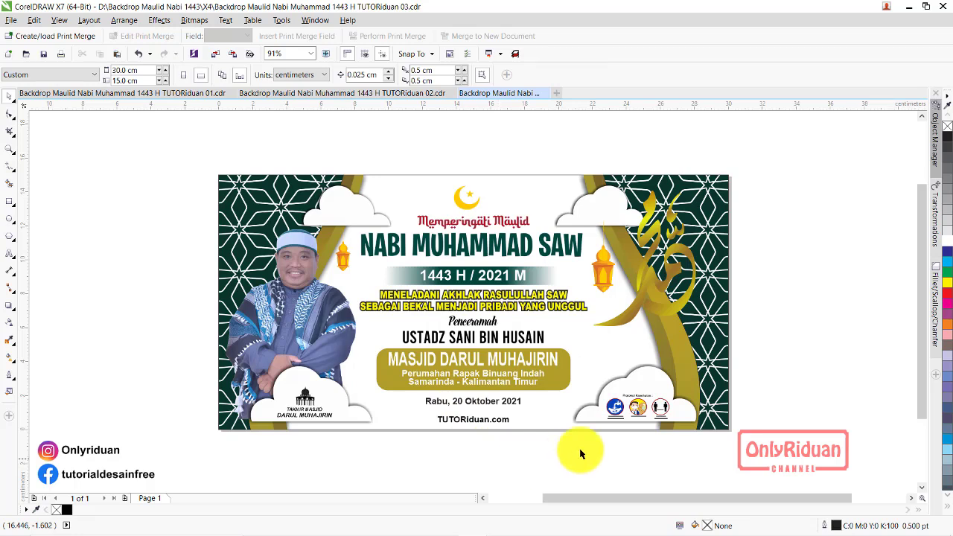
Step: Give the Muhammad calligraphy group a 3.0 pt white outline
{"action": "left_click", "coordinate": [668, 310]}
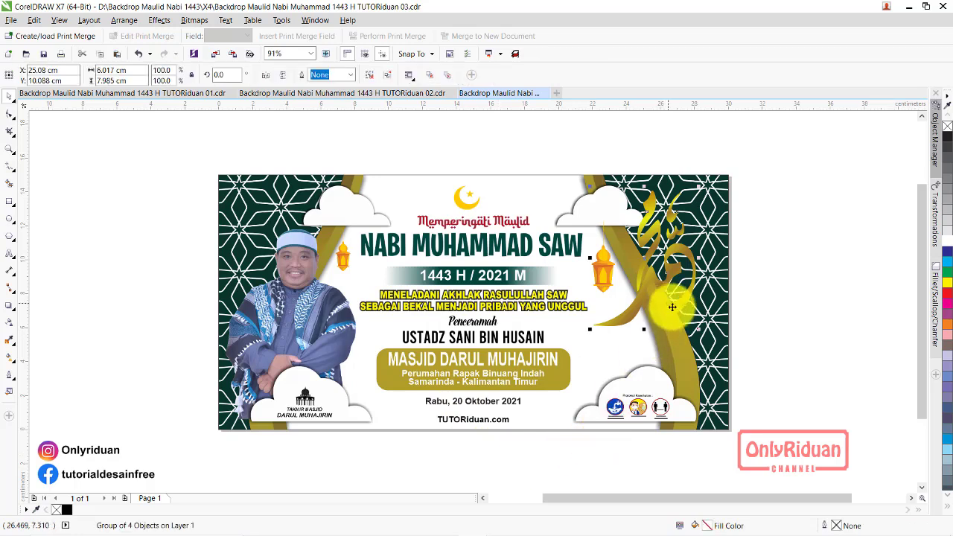
{"action": "double_click", "coordinate": [835, 526]}
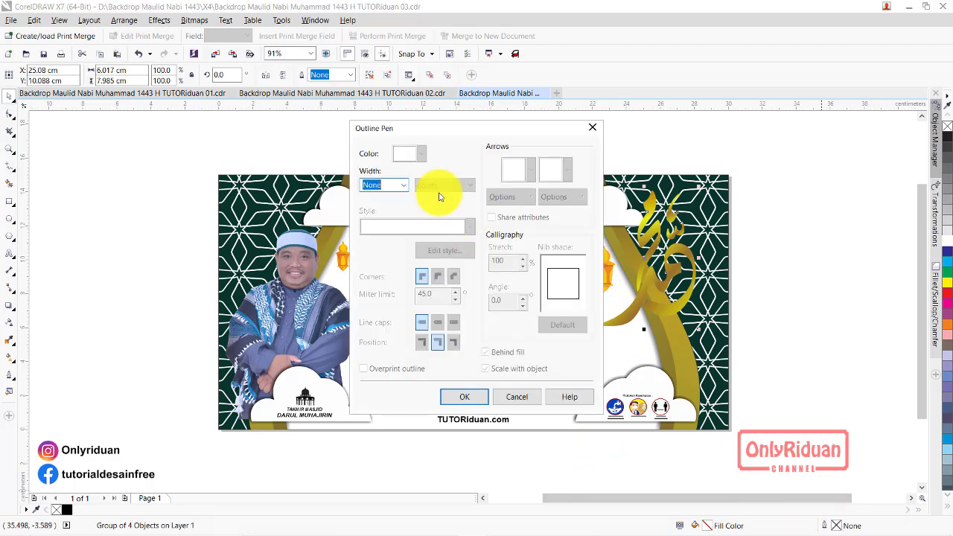
{"action": "left_click", "coordinate": [404, 187]}
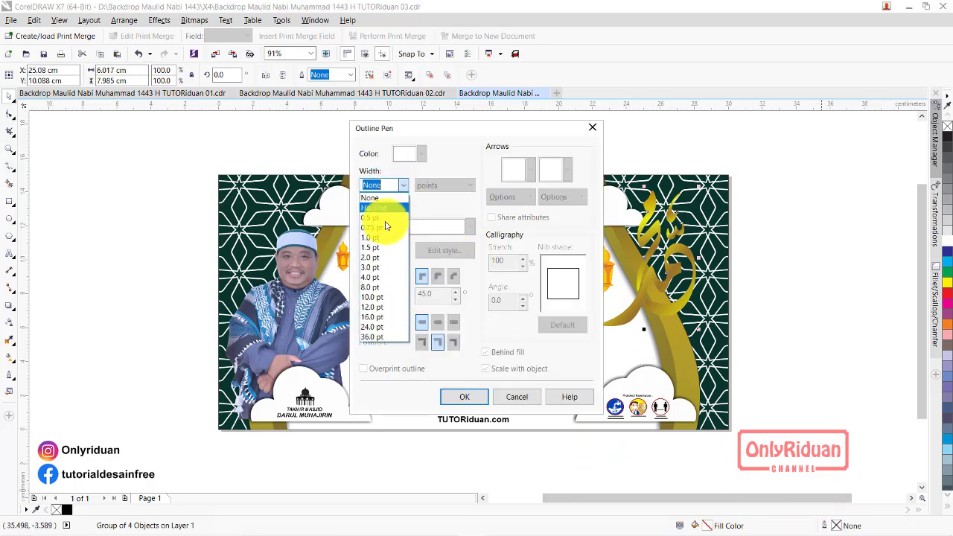
{"action": "left_click", "coordinate": [375, 266]}
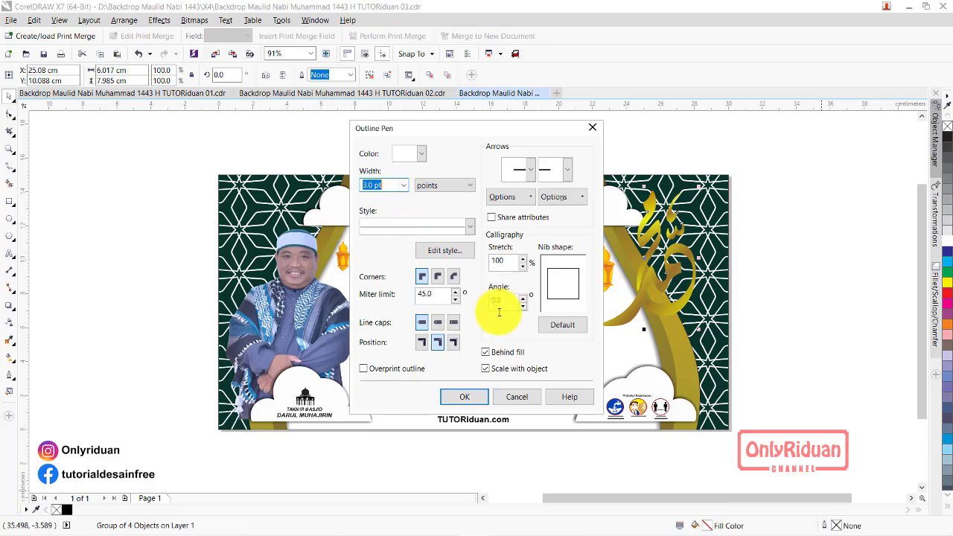
{"action": "left_click", "coordinate": [464, 396]}
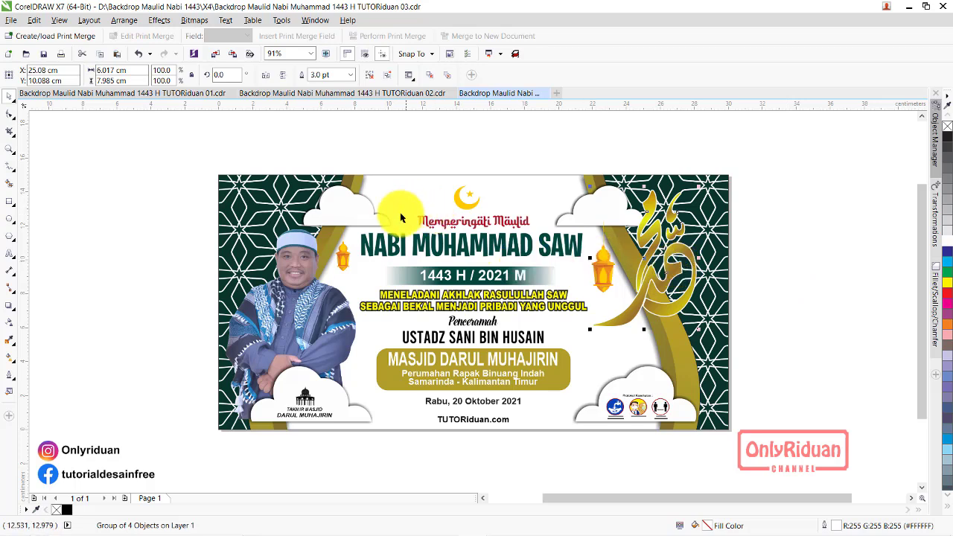
Step: Open TUTORiduan PSD 01.psd from the Backdrop Maulid Nabi 1443 PSD folder
{"action": "left_click", "coordinate": [319, 523]}
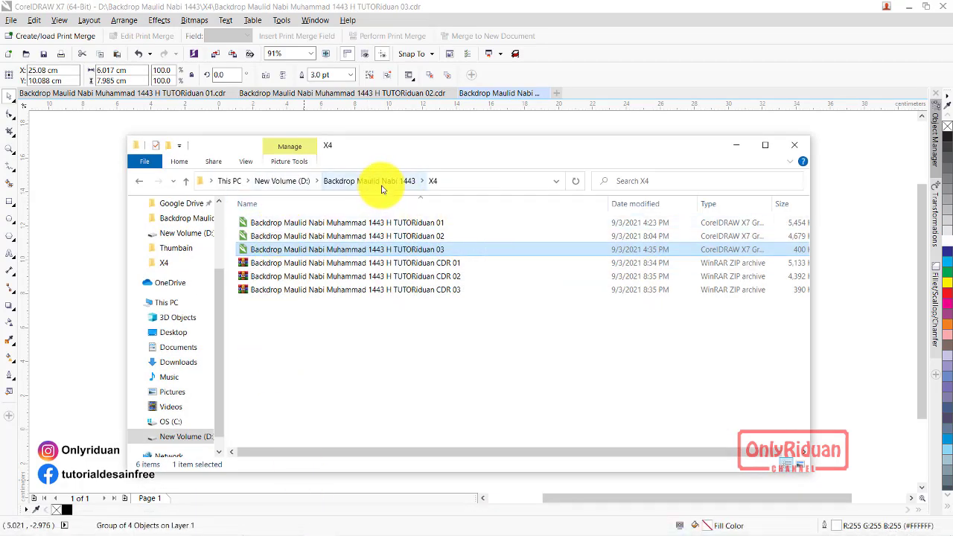
{"action": "left_click", "coordinate": [381, 184]}
{"action": "double_click", "coordinate": [268, 239]}
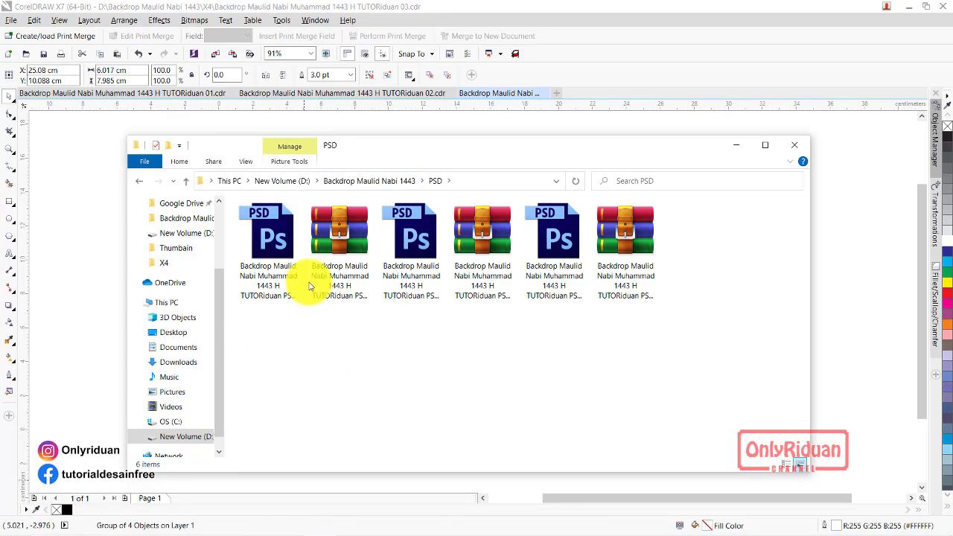
{"action": "double_click", "coordinate": [266, 231]}
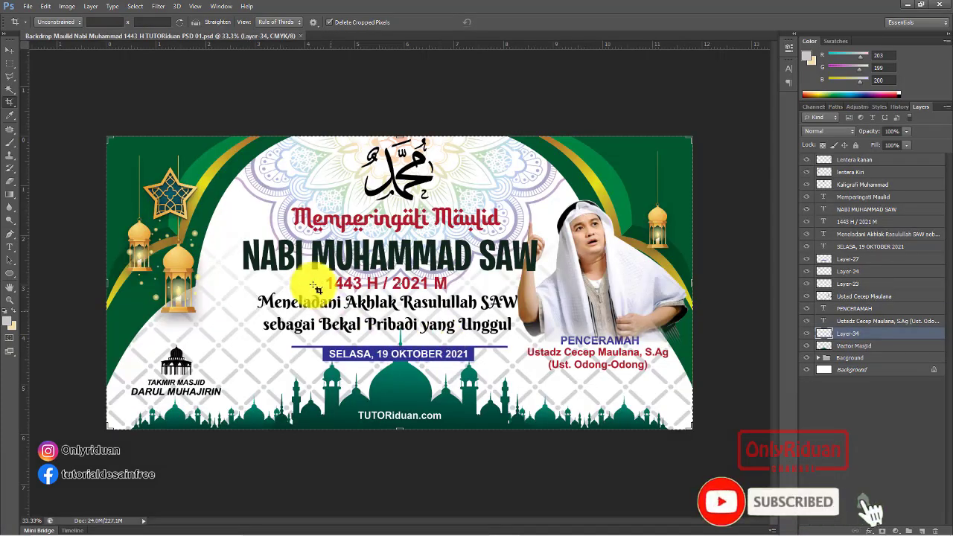
Step: Switch to the Move tool and deselect the TUTORiduan.com layer in the PSD 01 backdrop
{"action": "left_click", "coordinate": [10, 50]}
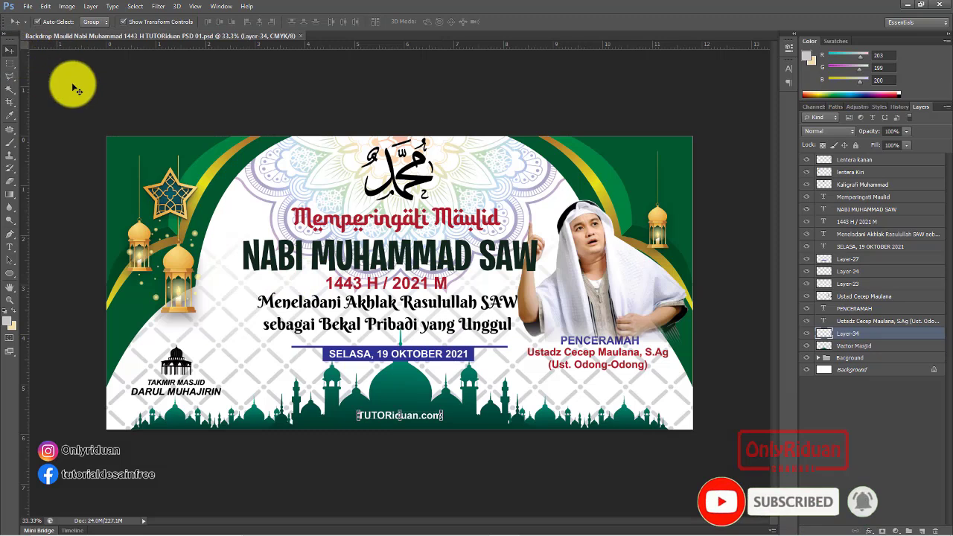
{"action": "left_click", "coordinate": [106, 93]}
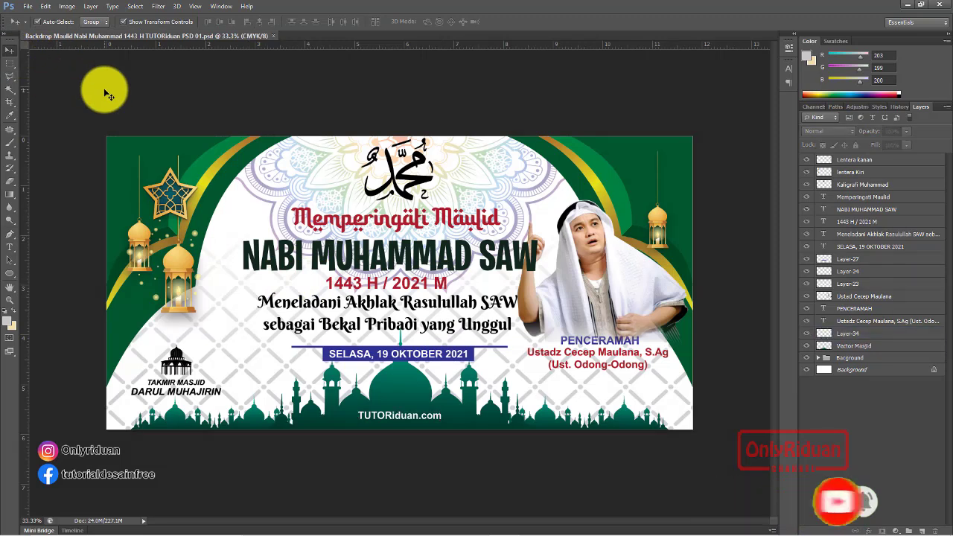
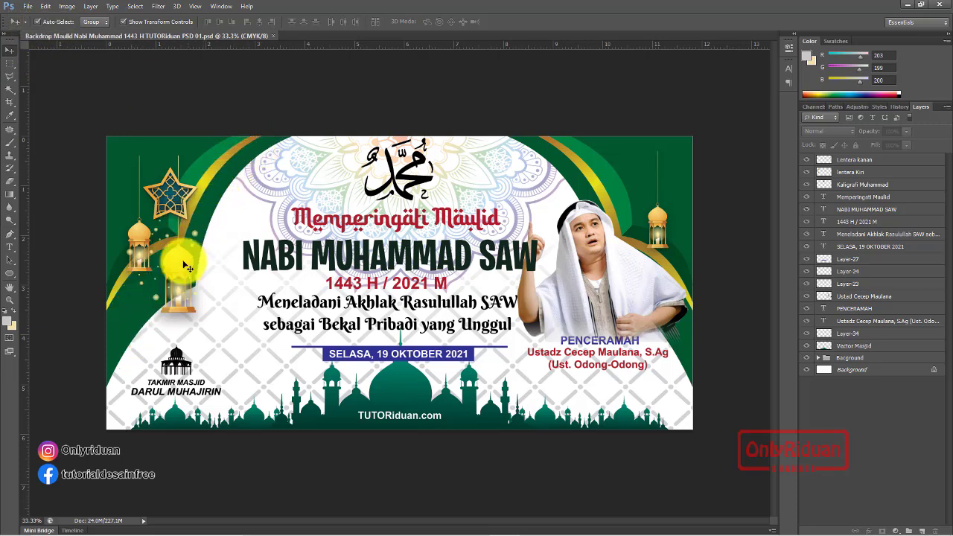
Step: Expand the Bargound group and toggle the background patterns' visibility to check them
{"action": "left_click", "coordinate": [123, 346]}
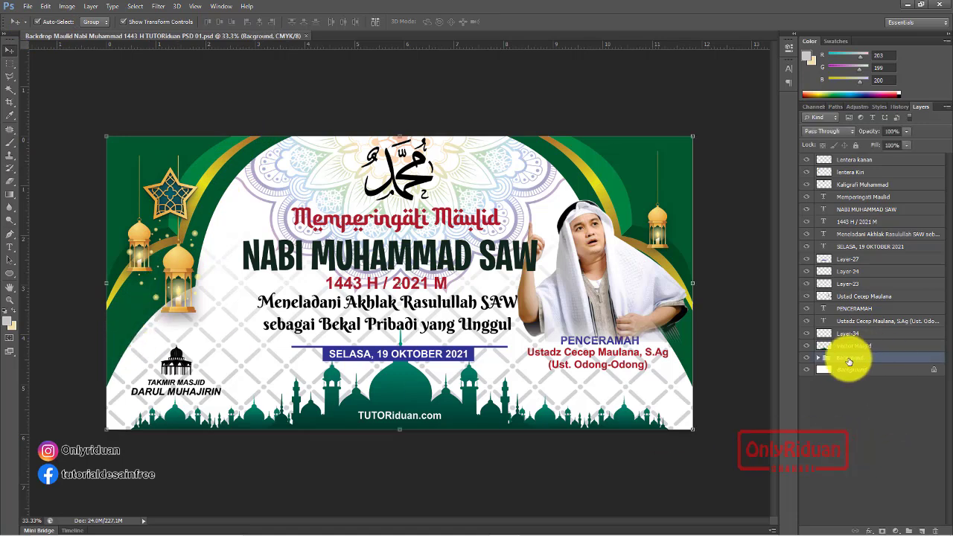
{"action": "left_click", "coordinate": [817, 358]}
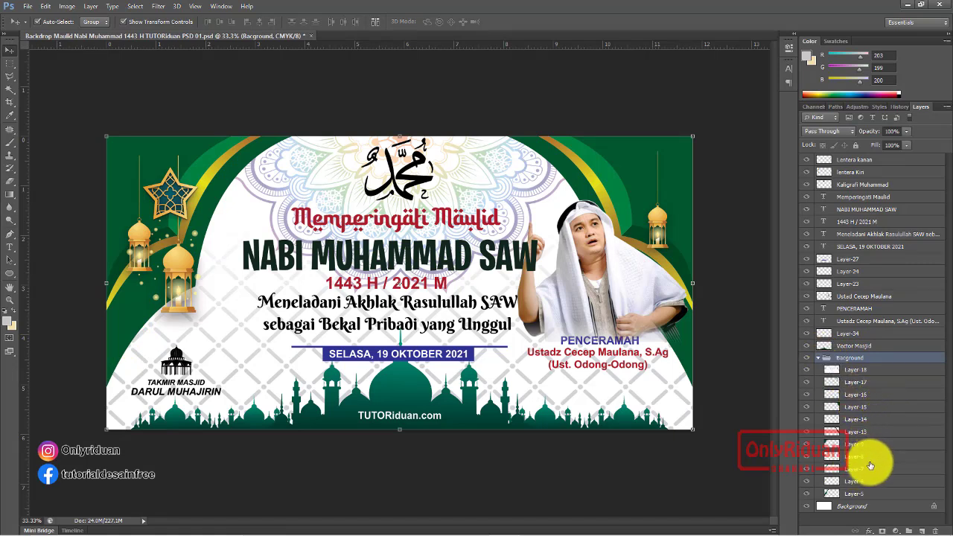
{"action": "left_click", "coordinate": [856, 494]}
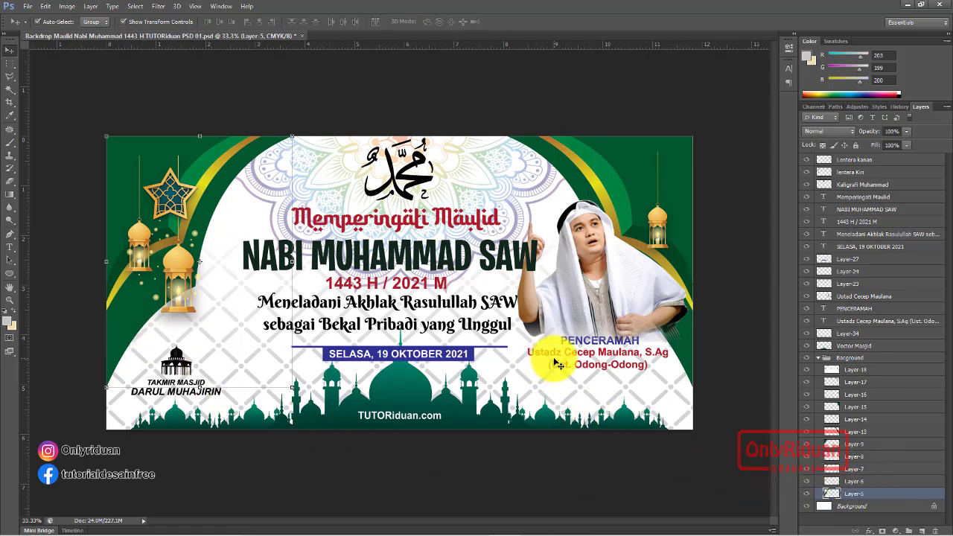
{"action": "left_click", "coordinate": [521, 379]}
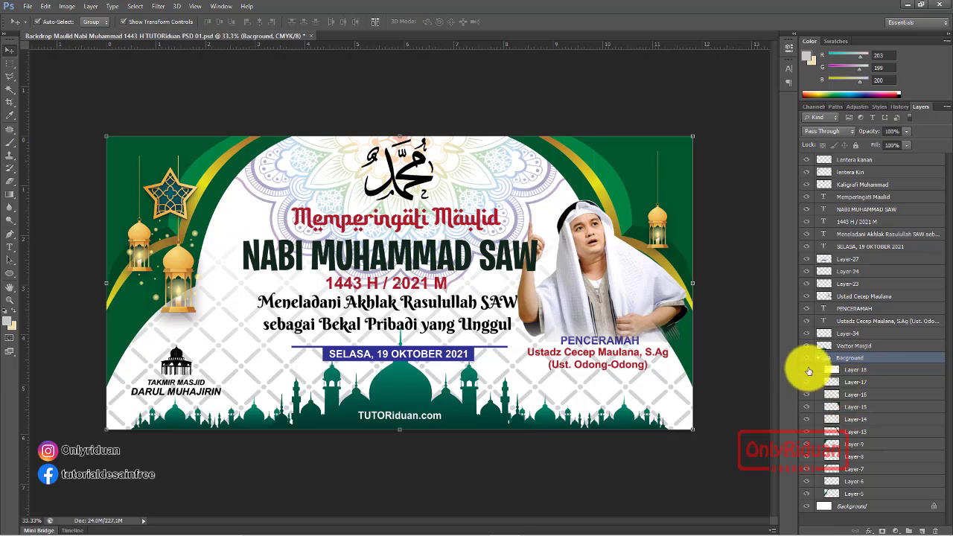
{"action": "left_click", "coordinate": [807, 370]}
{"action": "left_click", "coordinate": [807, 369]}
Step: Move Layer 18 down so it sits just above the Background layer
{"action": "left_click", "coordinate": [861, 372]}
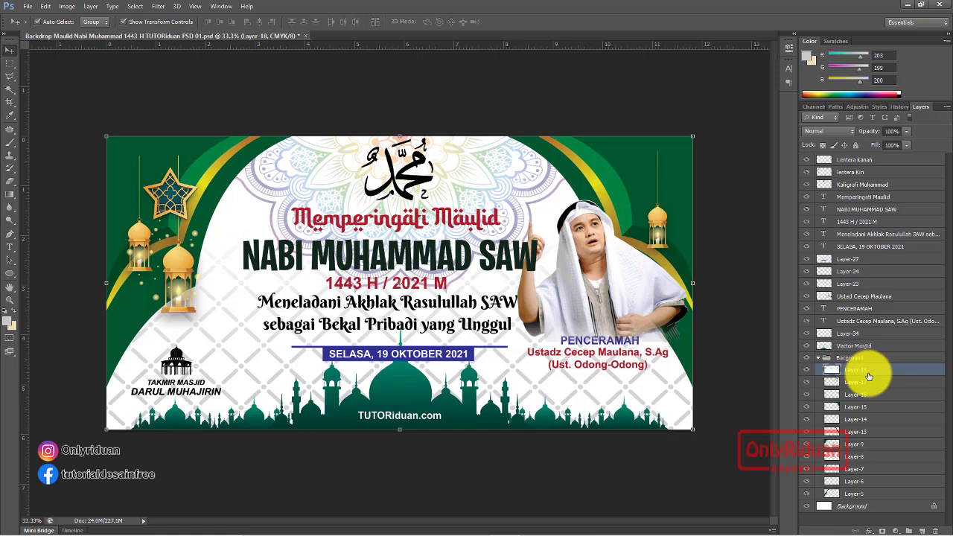
{"action": "left_click_drag", "start_coordinate": [868, 372], "coordinate": [864, 501]}
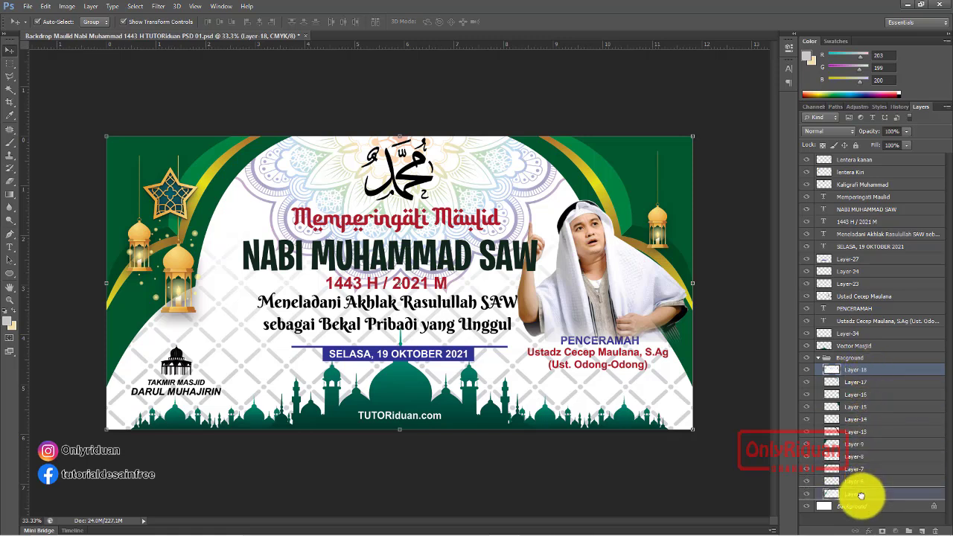
{"action": "left_click_drag", "start_coordinate": [863, 501], "coordinate": [862, 496]}
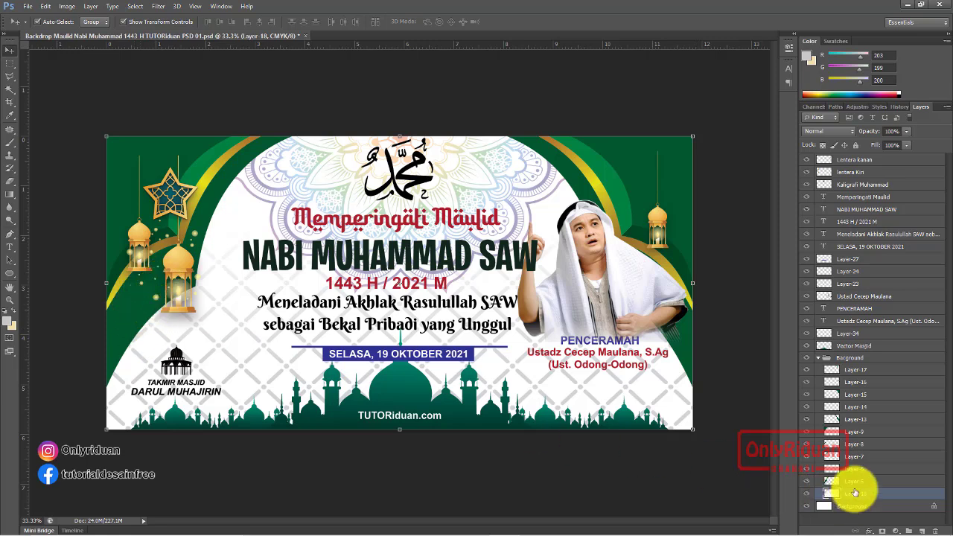
{"action": "left_click", "coordinate": [857, 483]}
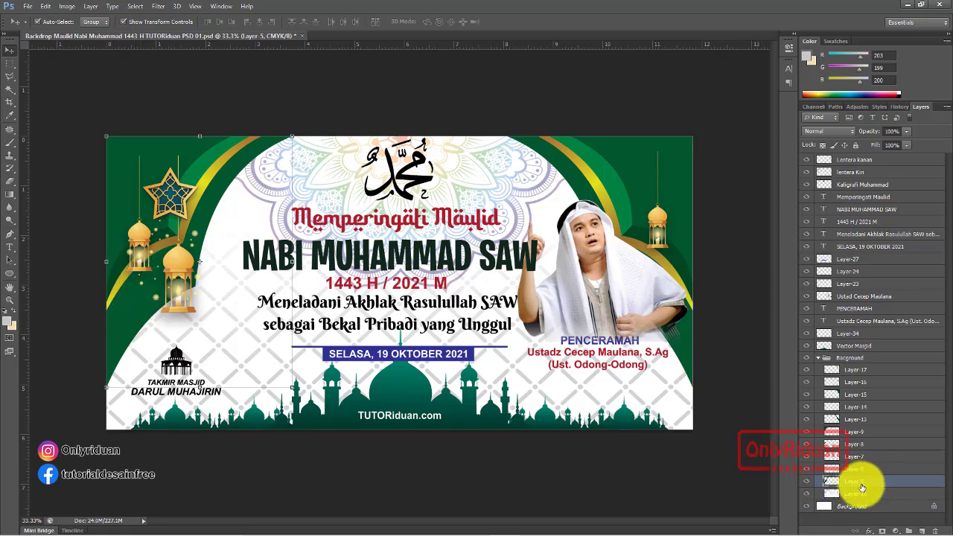
Step: Add a Multiply drop shadow to Layer 5, adjusting its size
{"action": "left_click", "coordinate": [869, 532]}
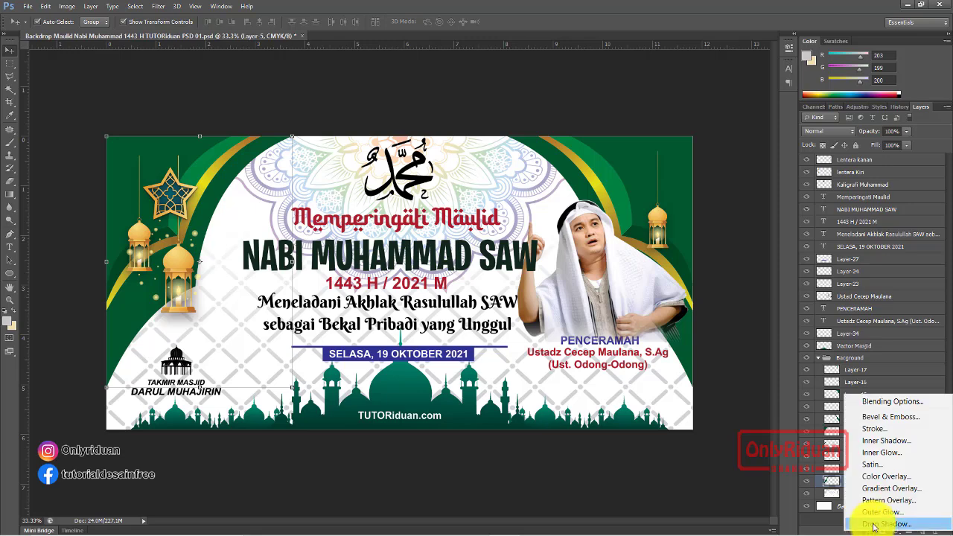
{"action": "left_click", "coordinate": [874, 525]}
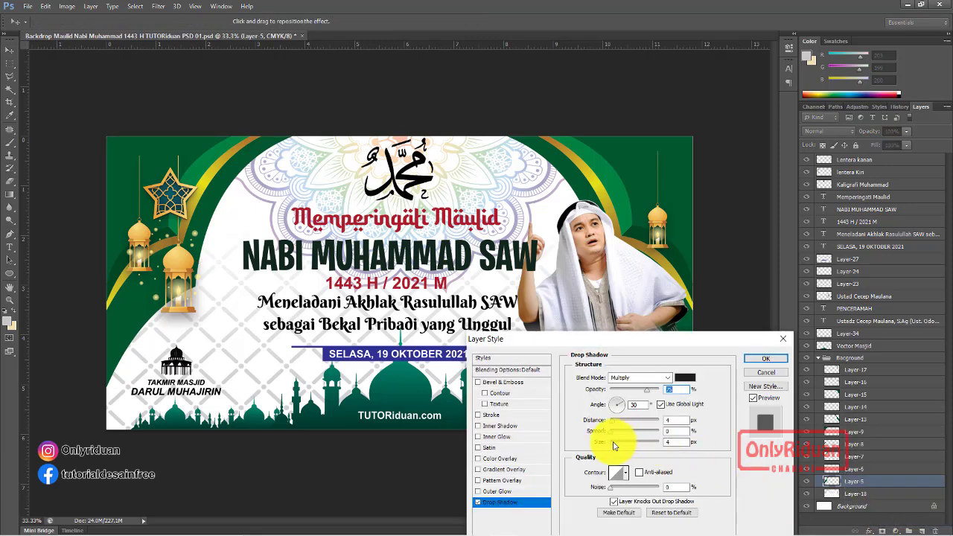
{"action": "left_click_drag", "start_coordinate": [613, 446], "coordinate": [625, 447]}
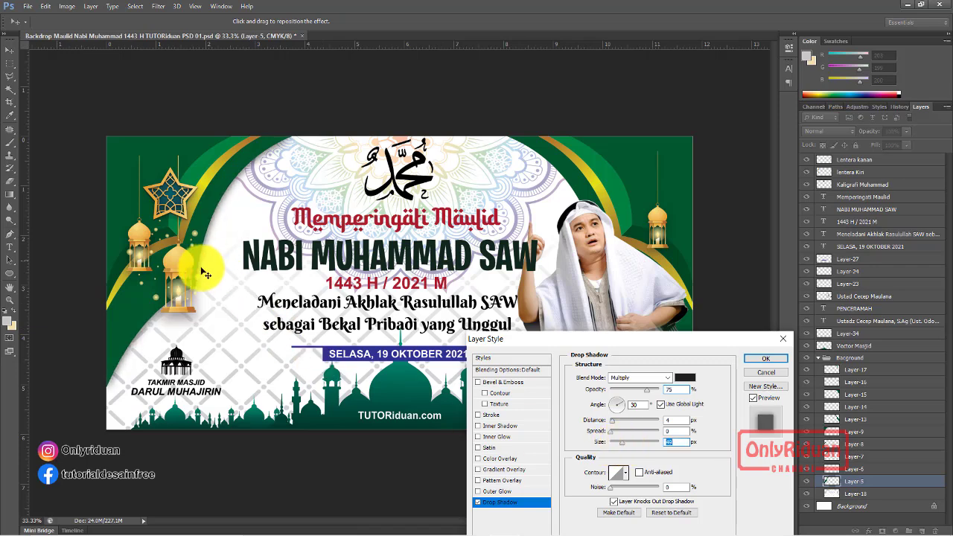
{"action": "left_click_drag", "start_coordinate": [633, 445], "coordinate": [630, 443]}
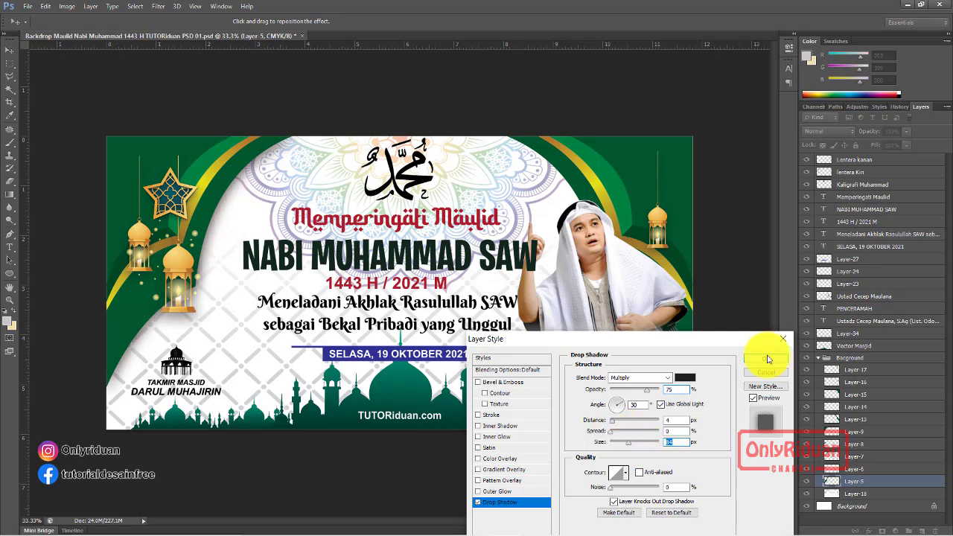
{"action": "left_click", "coordinate": [765, 358]}
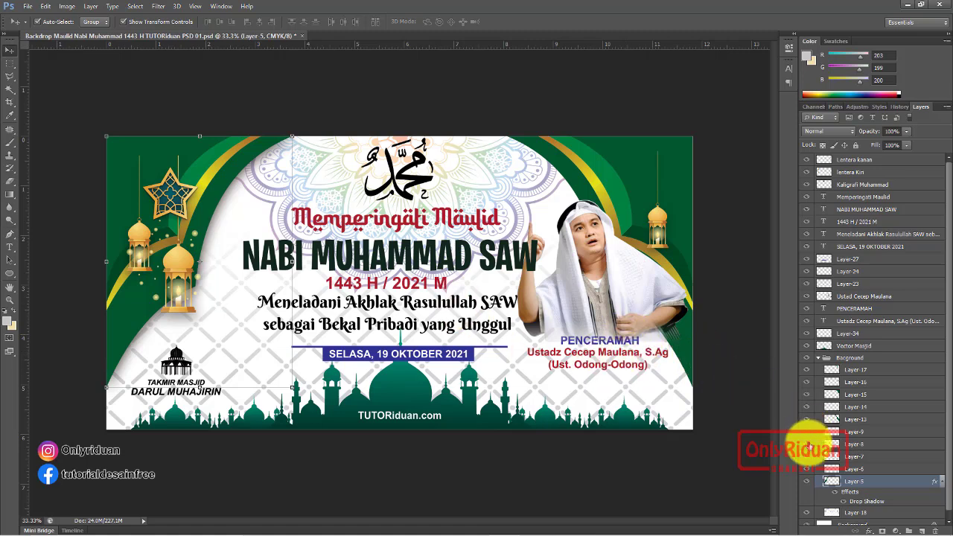
Step: Add a matching drop shadow to Layer 13 with a 92 px size
{"action": "left_click", "coordinate": [867, 419]}
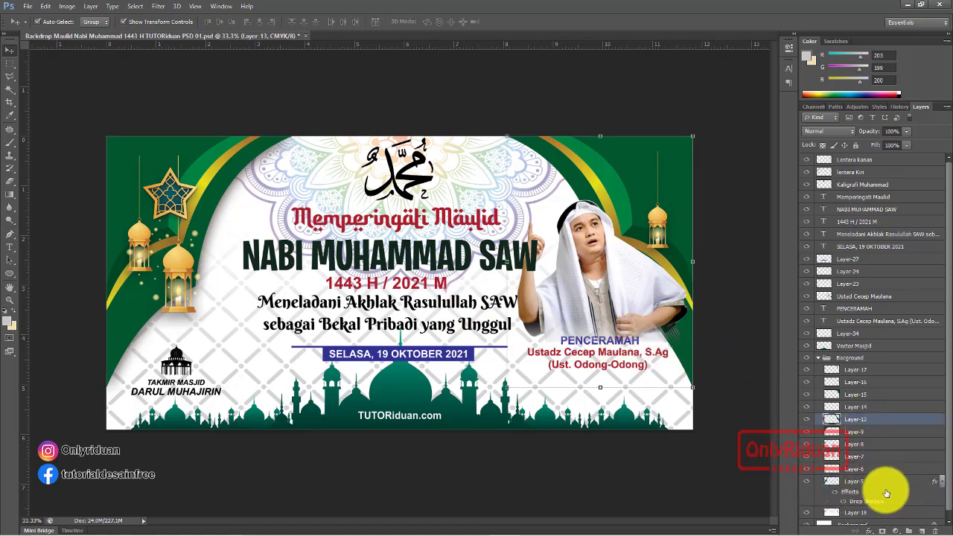
{"action": "left_click", "coordinate": [868, 530]}
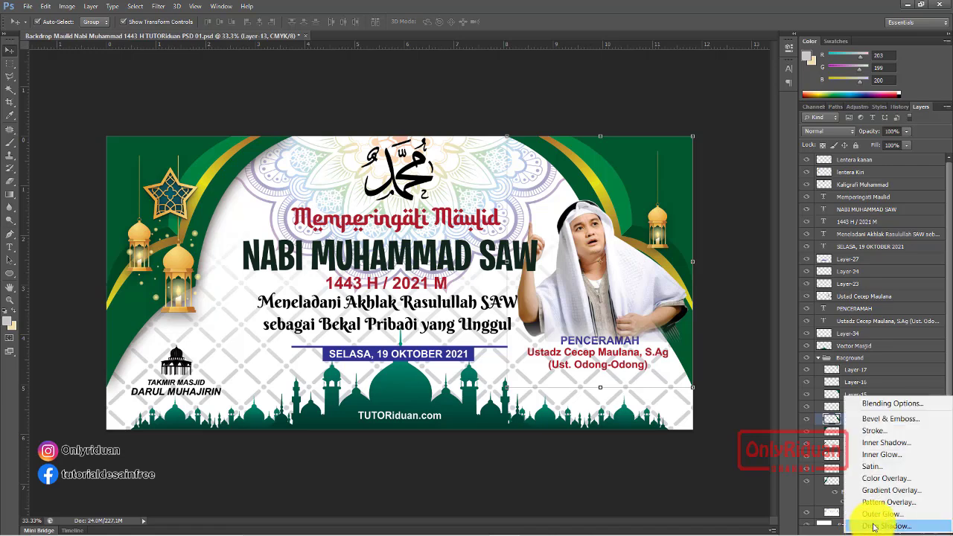
{"action": "left_click", "coordinate": [872, 526]}
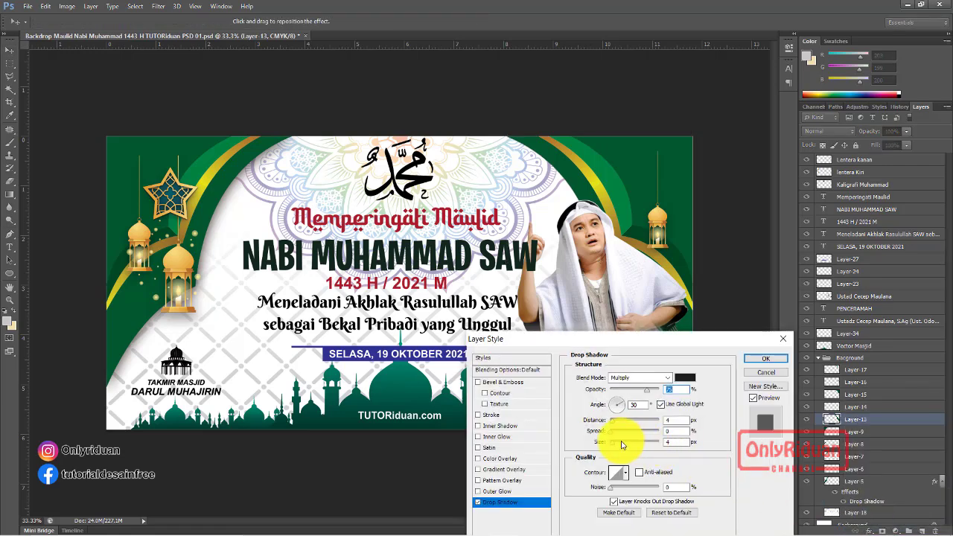
{"action": "left_click_drag", "start_coordinate": [628, 447], "coordinate": [635, 447]}
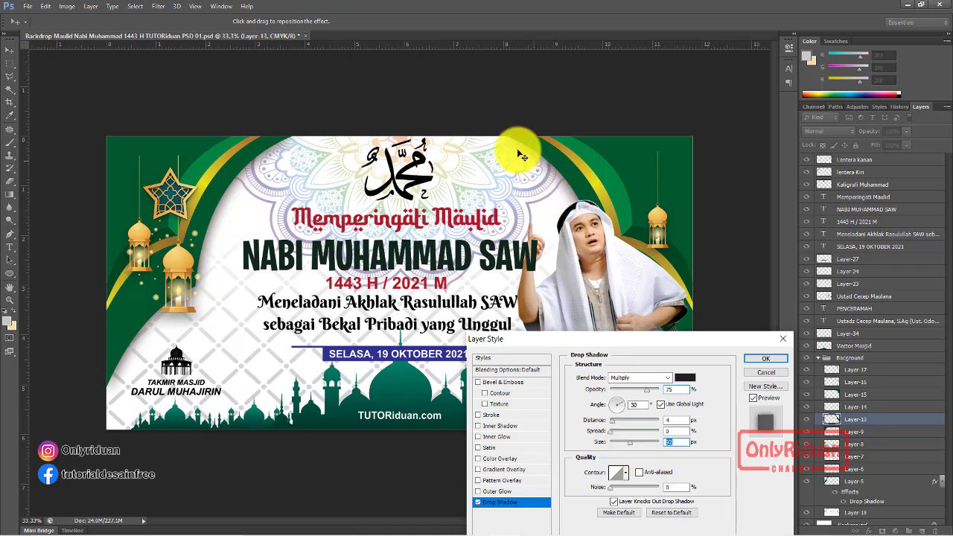
{"action": "left_click", "coordinate": [773, 359]}
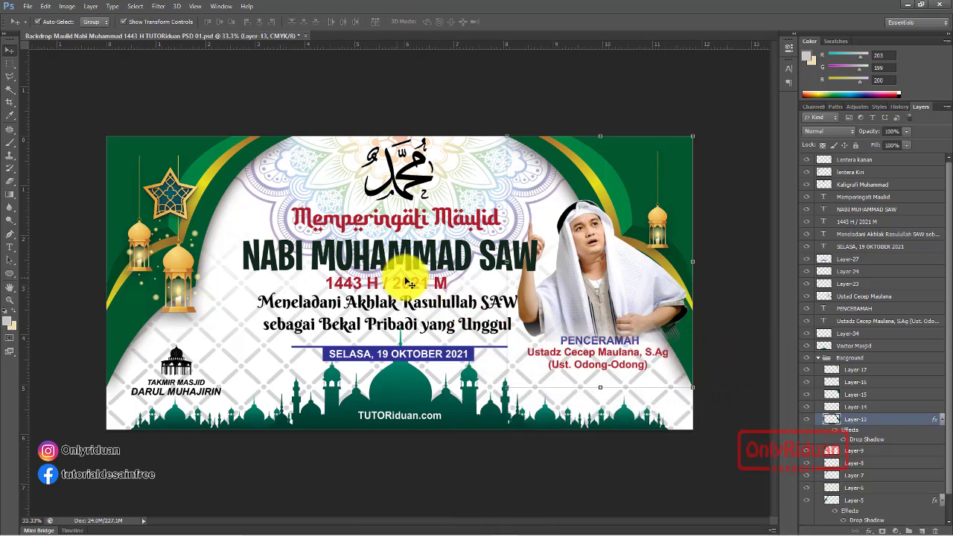
Step: Give the NABI MUHAMMAD SAW title a thickened white stroke
{"action": "left_click", "coordinate": [412, 255]}
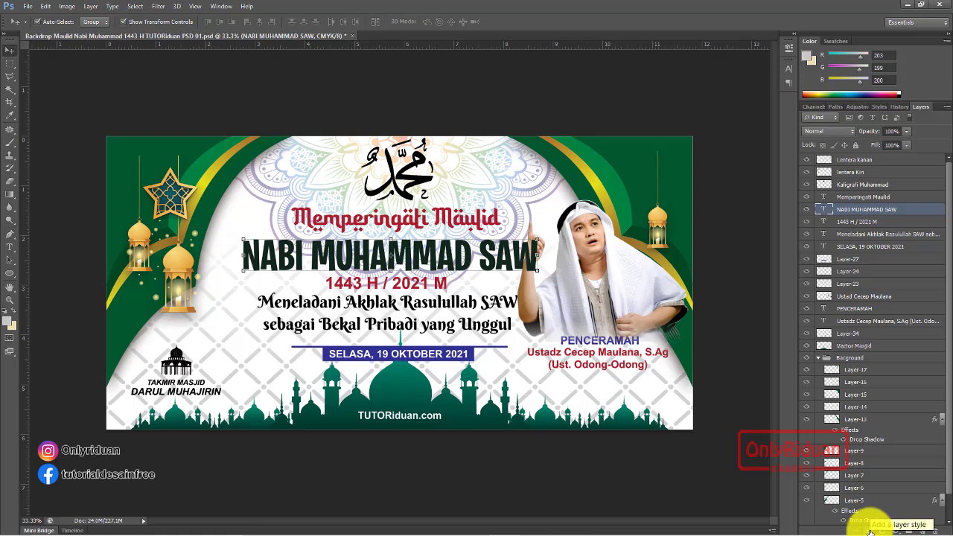
{"action": "left_click", "coordinate": [869, 531]}
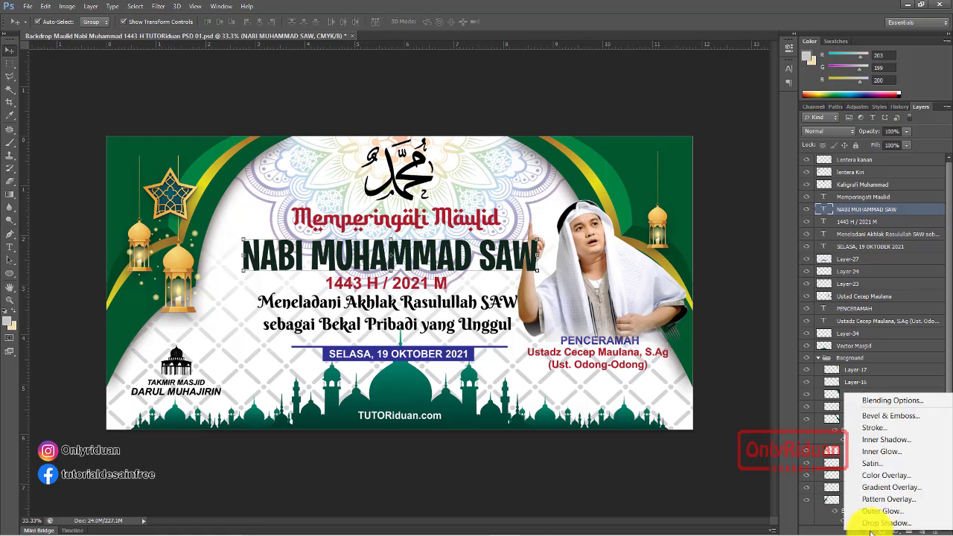
{"action": "left_click", "coordinate": [884, 430]}
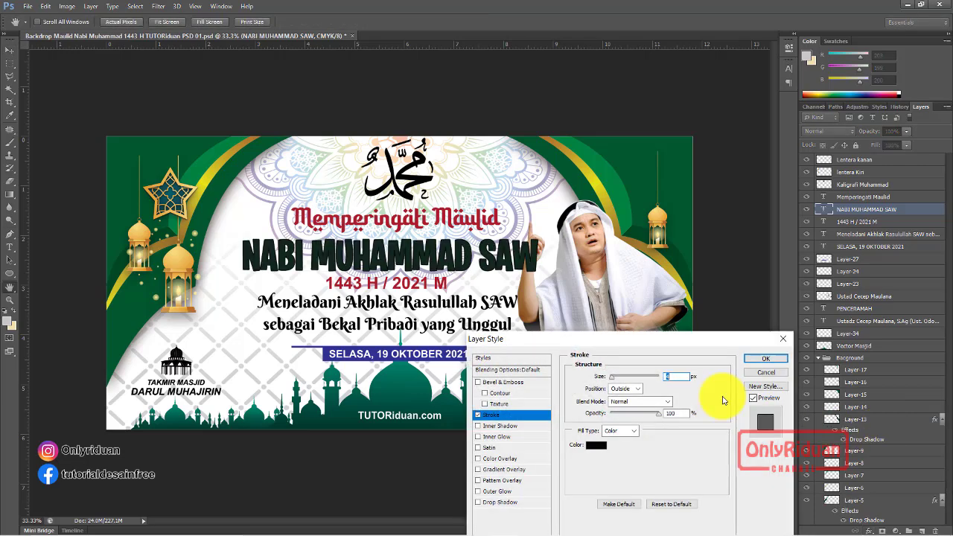
{"action": "left_click", "coordinate": [596, 444]}
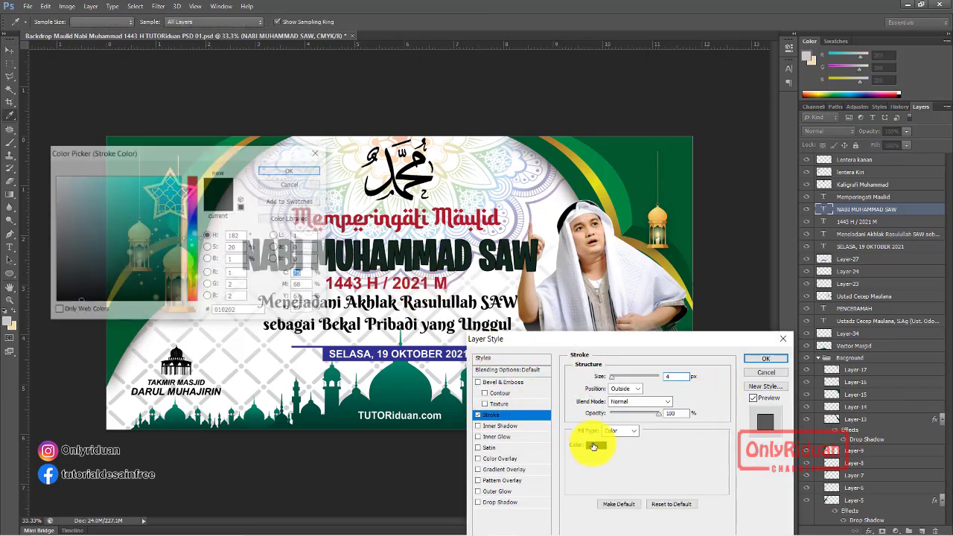
{"action": "left_click", "coordinate": [60, 182]}
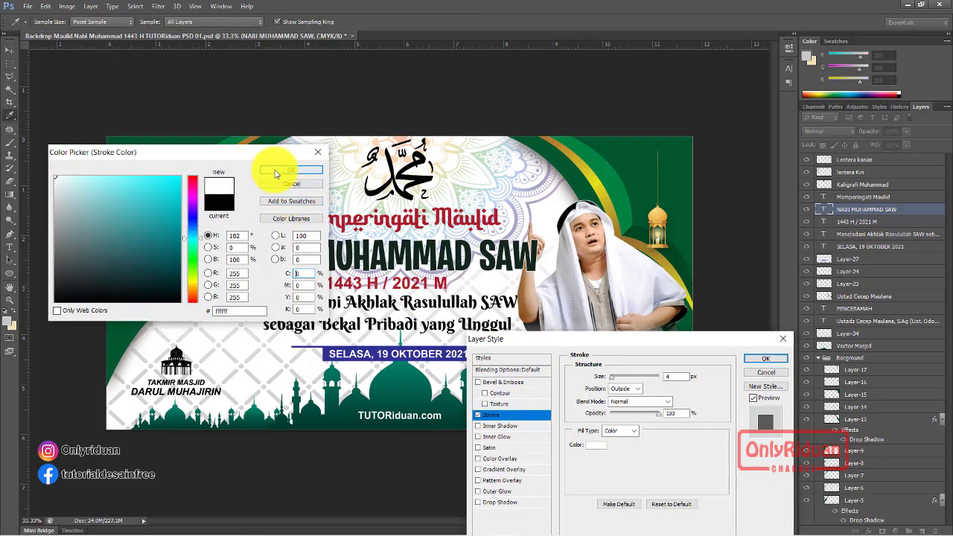
{"action": "left_click", "coordinate": [279, 170]}
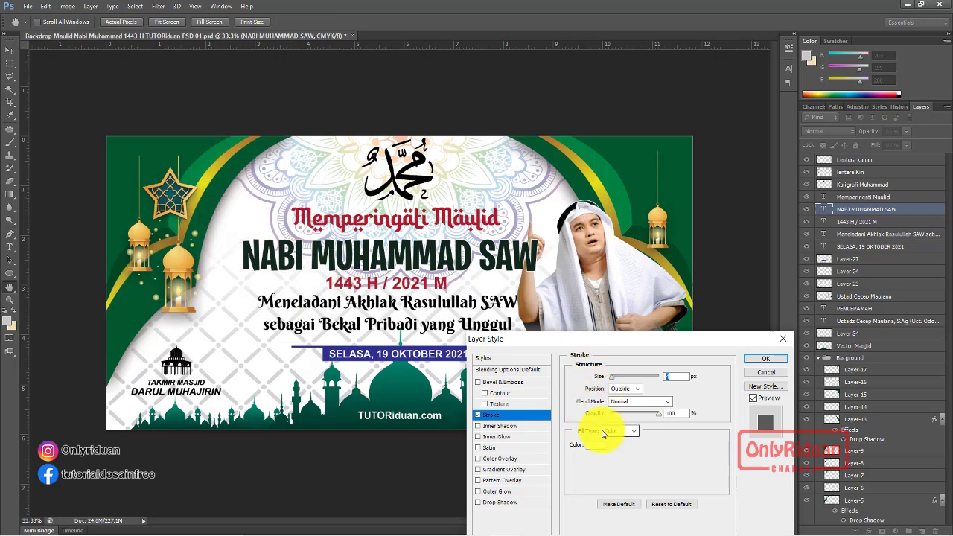
{"action": "left_click_drag", "start_coordinate": [616, 382], "coordinate": [620, 382]}
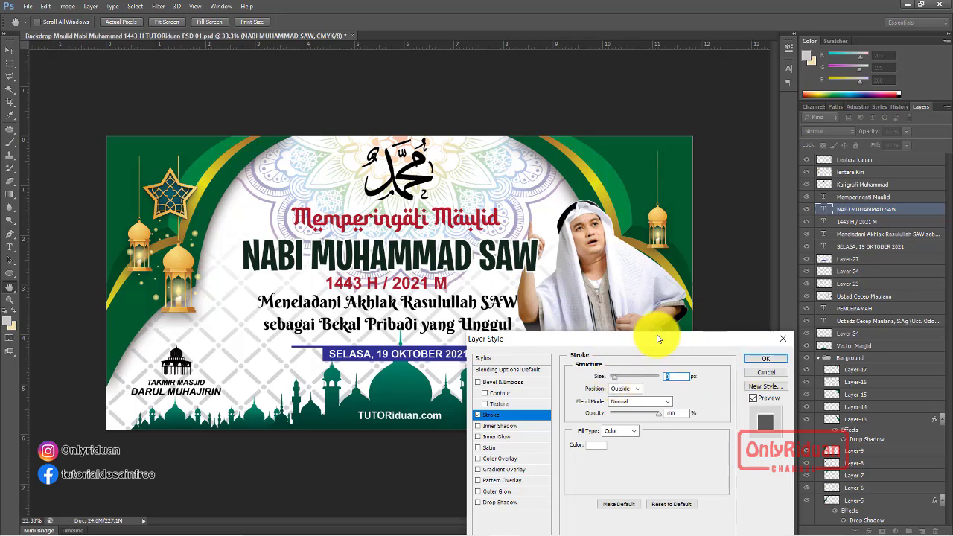
Step: Set the title's drop shadow to distance 19, spread 14, size 9, adjusting the angle
{"action": "left_click_drag", "start_coordinate": [661, 339], "coordinate": [664, 154]}
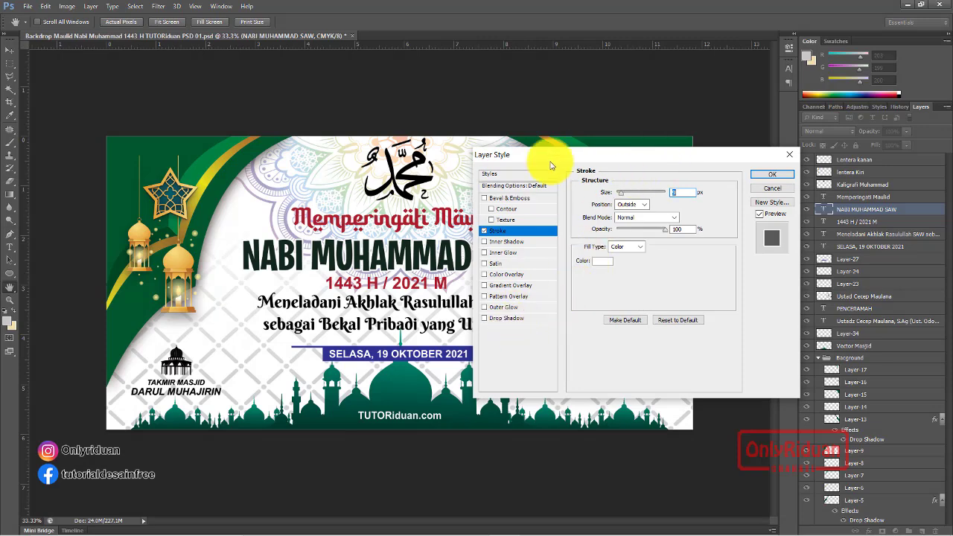
{"action": "left_click_drag", "start_coordinate": [551, 158], "coordinate": [647, 169]}
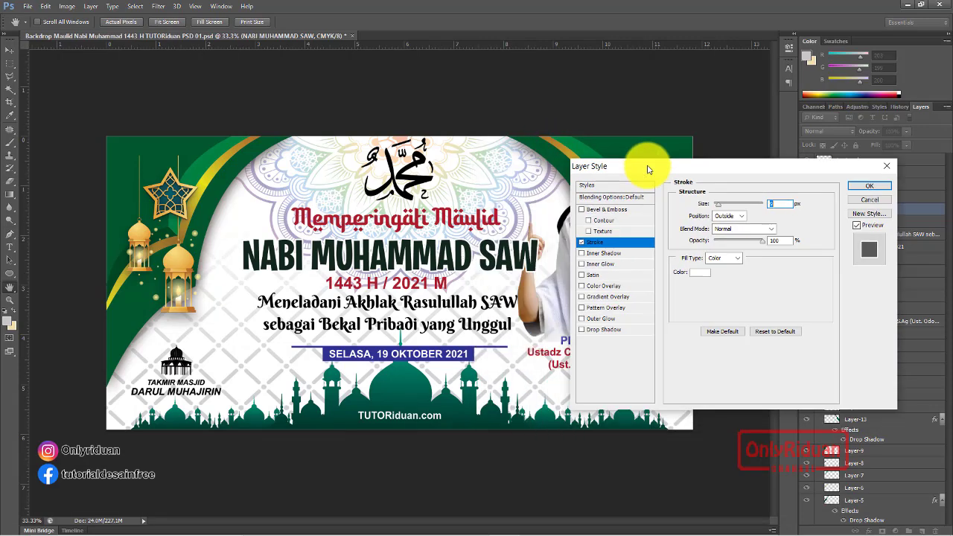
{"action": "left_click", "coordinate": [592, 330]}
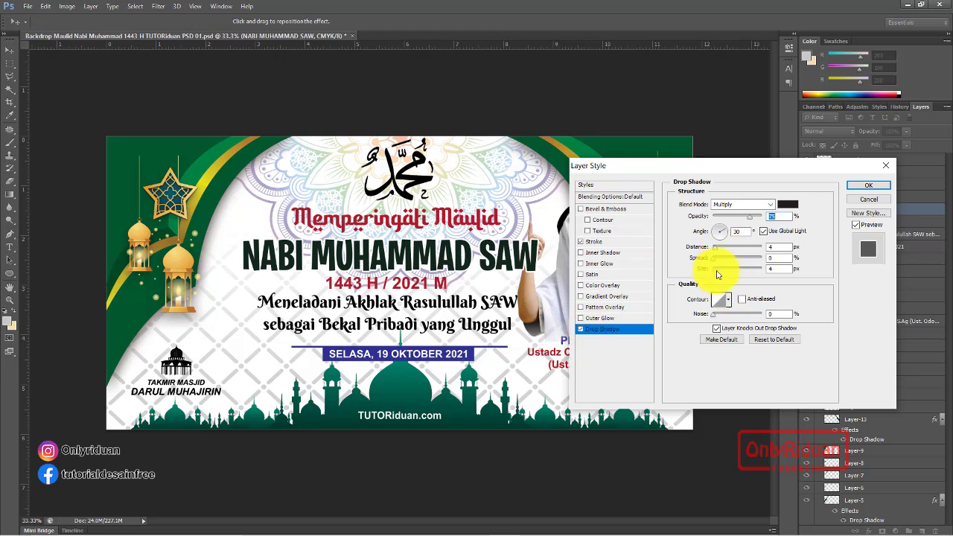
{"action": "left_click", "coordinate": [723, 269]}
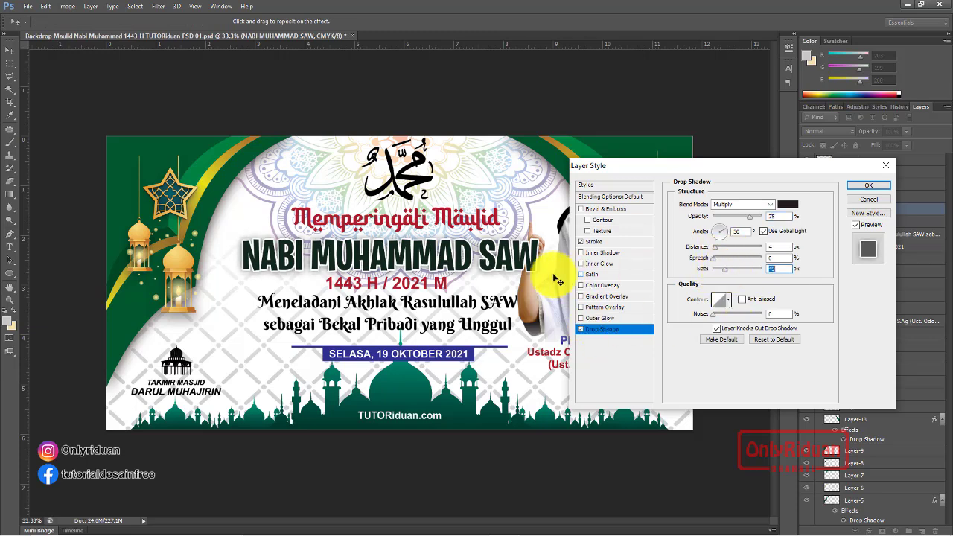
{"action": "mouse_move", "coordinate": [715, 250]}
{"action": "left_mouse_down"}
{"action": "mouse_move", "coordinate": [723, 249]}
{"action": "mouse_move", "coordinate": [717, 270]}
{"action": "left_mouse_up"}
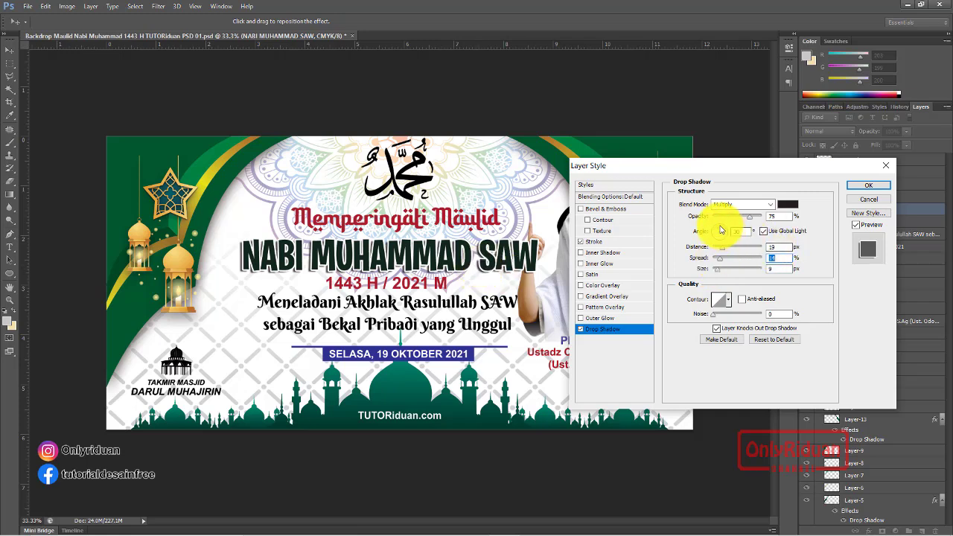
{"action": "left_click", "coordinate": [715, 230]}
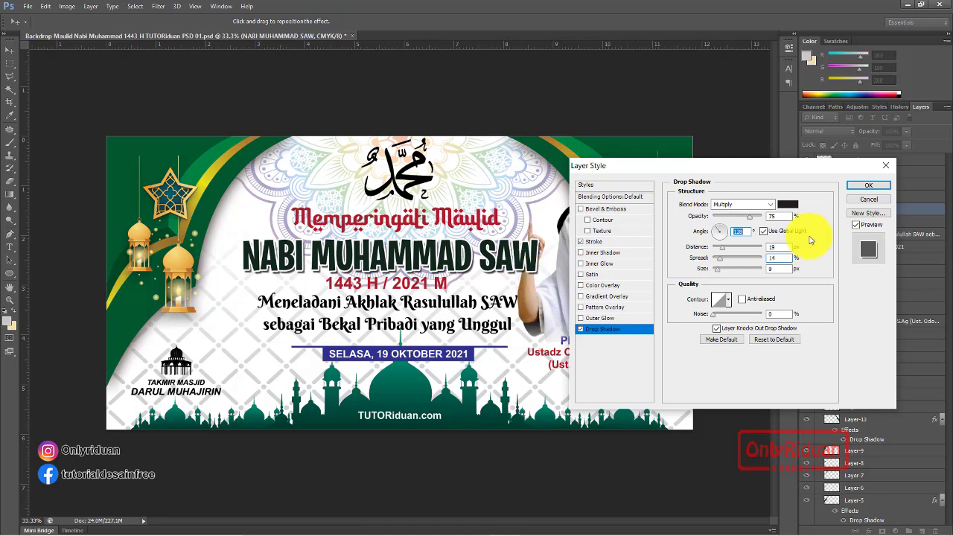
{"action": "left_click", "coordinate": [867, 185]}
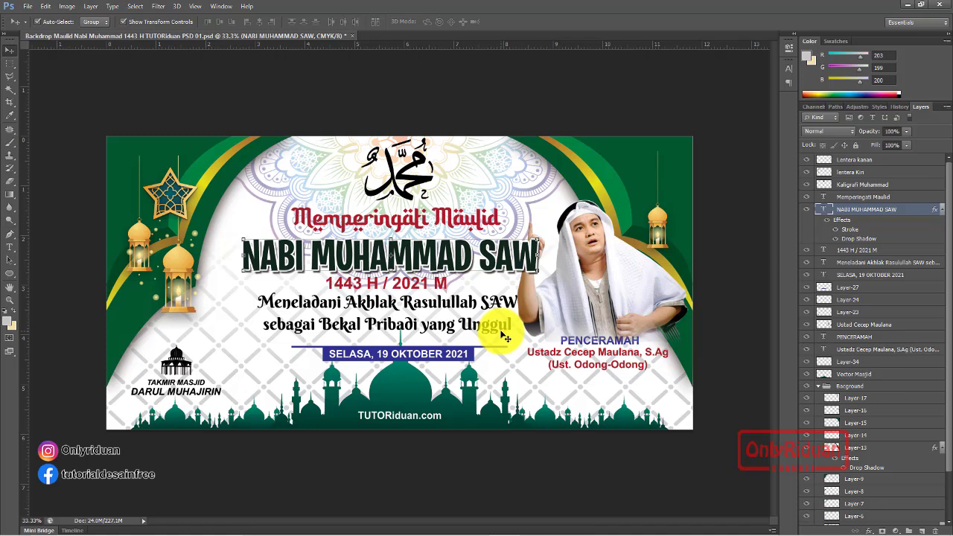
Step: Give the Kaligrafi Muhammad layer a 4 px bright yellow (f4e10e) stroke
{"action": "left_click", "coordinate": [421, 186]}
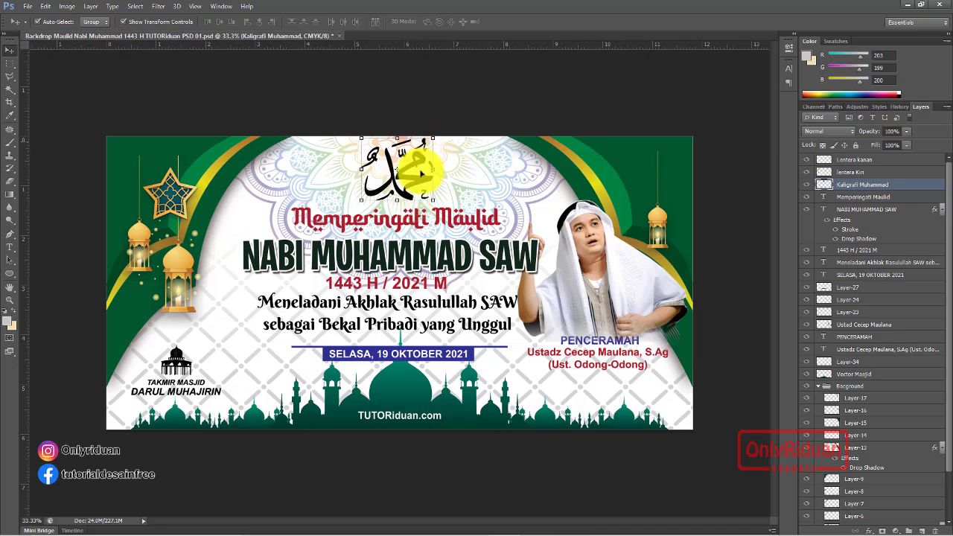
{"action": "left_click", "coordinate": [872, 530]}
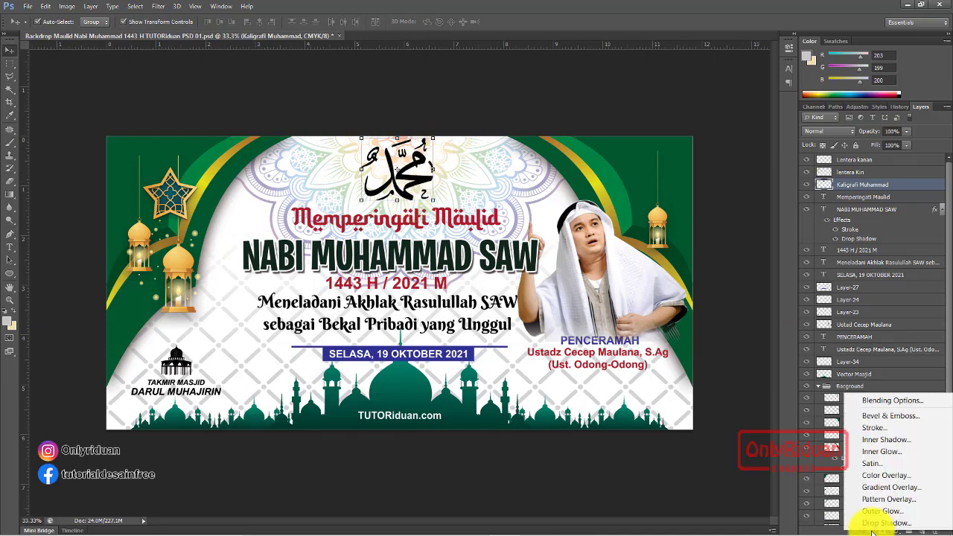
{"action": "left_click", "coordinate": [884, 433]}
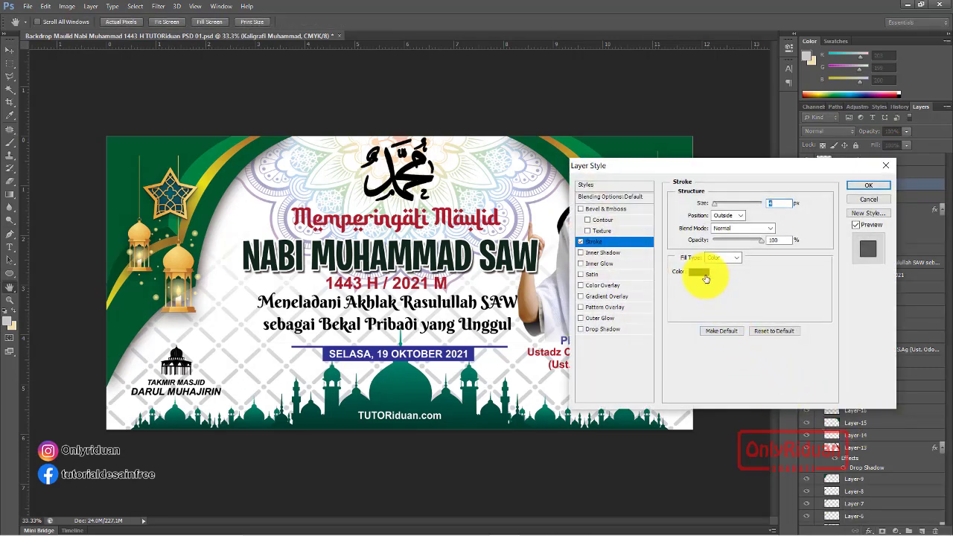
{"action": "left_click", "coordinate": [700, 272]}
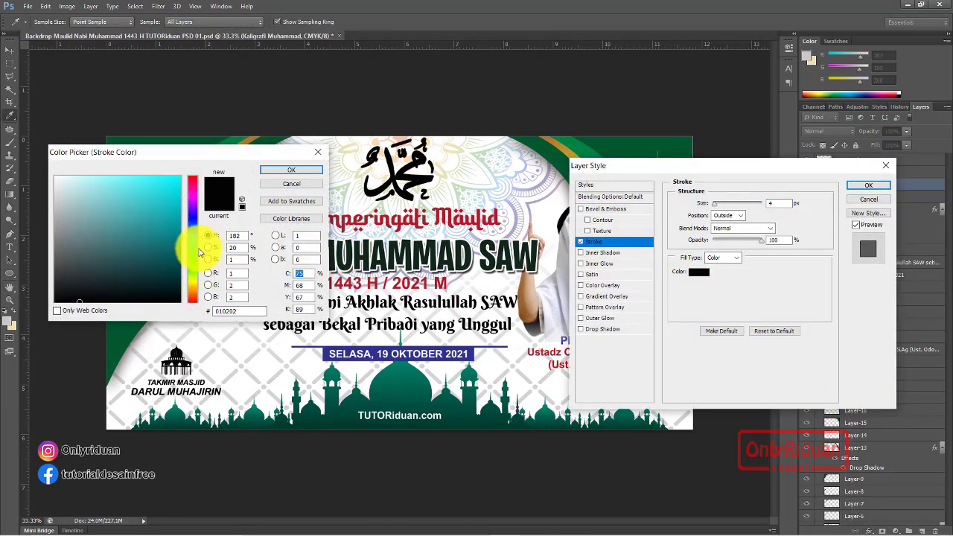
{"action": "left_click_drag", "start_coordinate": [218, 154], "coordinate": [424, 245]}
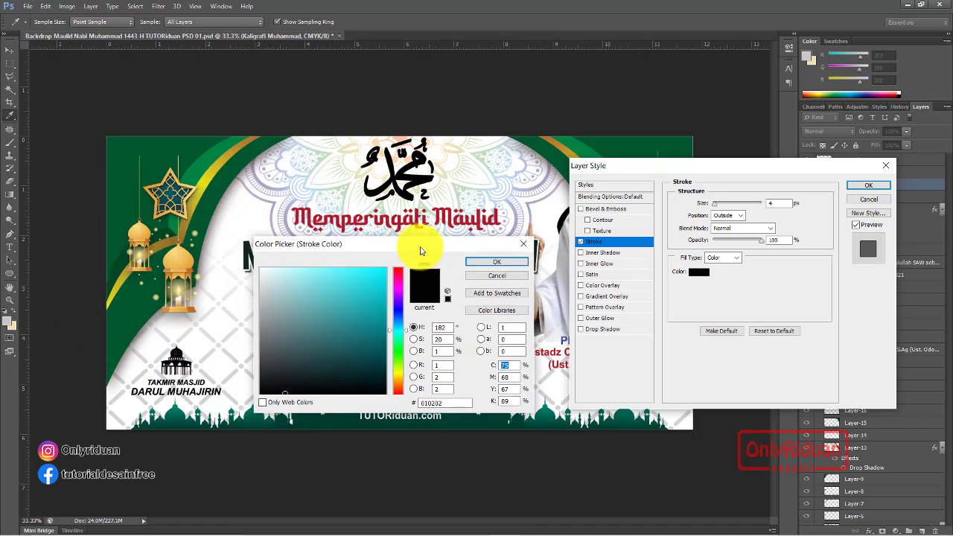
{"action": "left_click_drag", "start_coordinate": [408, 337], "coordinate": [404, 375]}
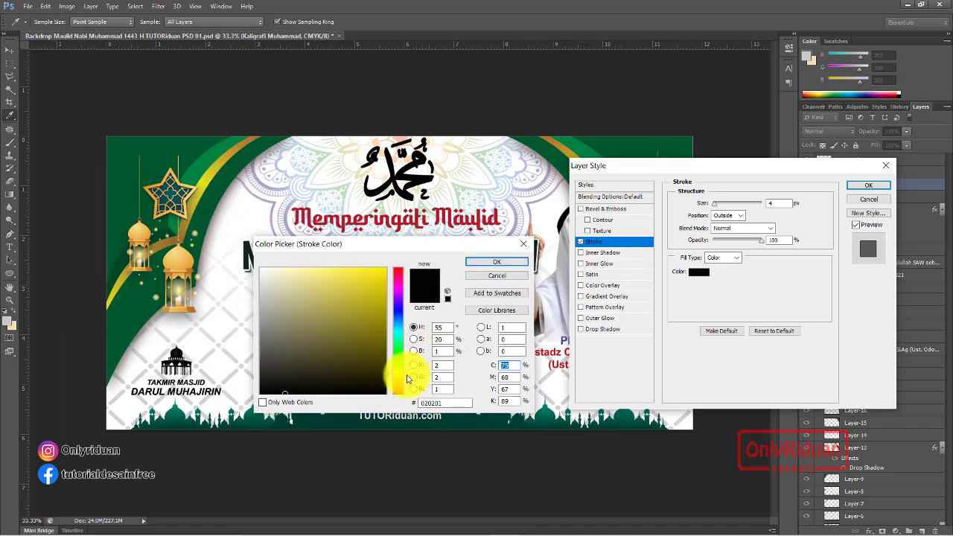
{"action": "left_click", "coordinate": [378, 273]}
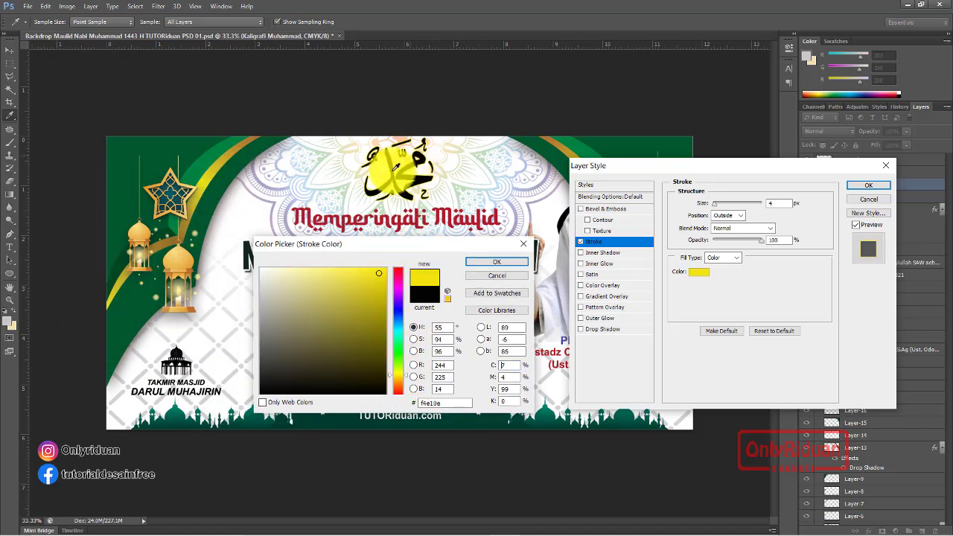
{"action": "left_click", "coordinate": [497, 261]}
Step: Add a 12 px drop shadow to the calligraphy with increased distance
{"action": "left_click", "coordinate": [595, 328]}
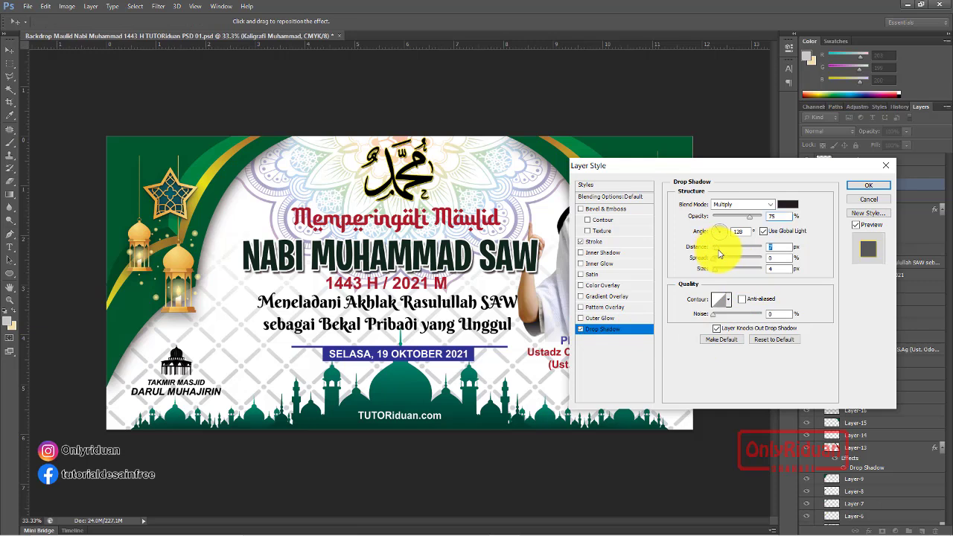
{"action": "left_click_drag", "start_coordinate": [719, 254], "coordinate": [720, 254]}
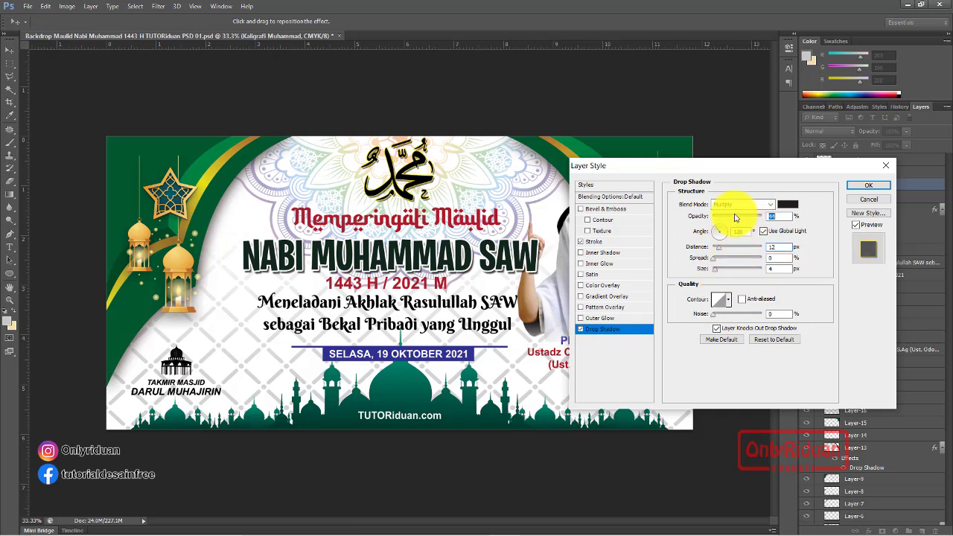
{"action": "left_click", "coordinate": [856, 186]}
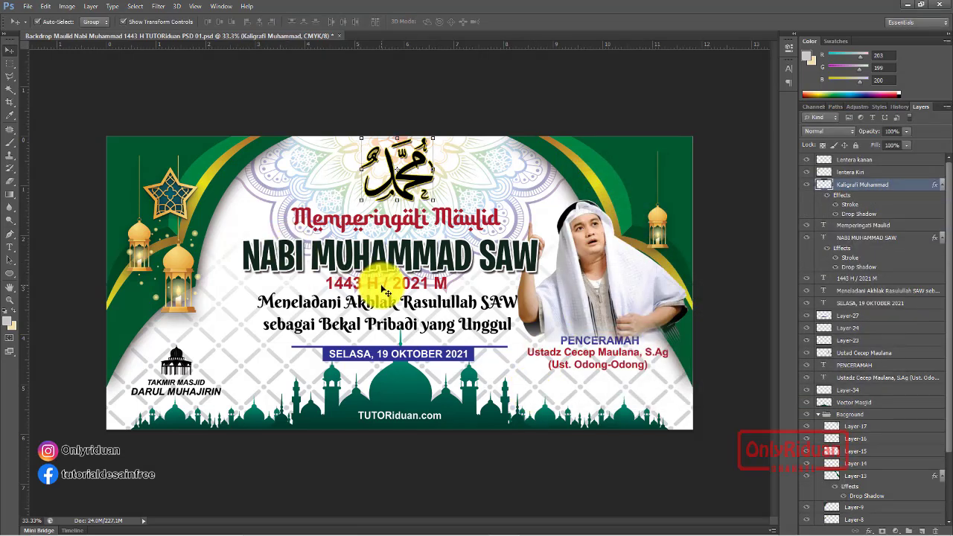
Step: Open the PSD 02 file, expand its Backdrop group and select Layer-5
{"action": "left_click", "coordinate": [317, 525]}
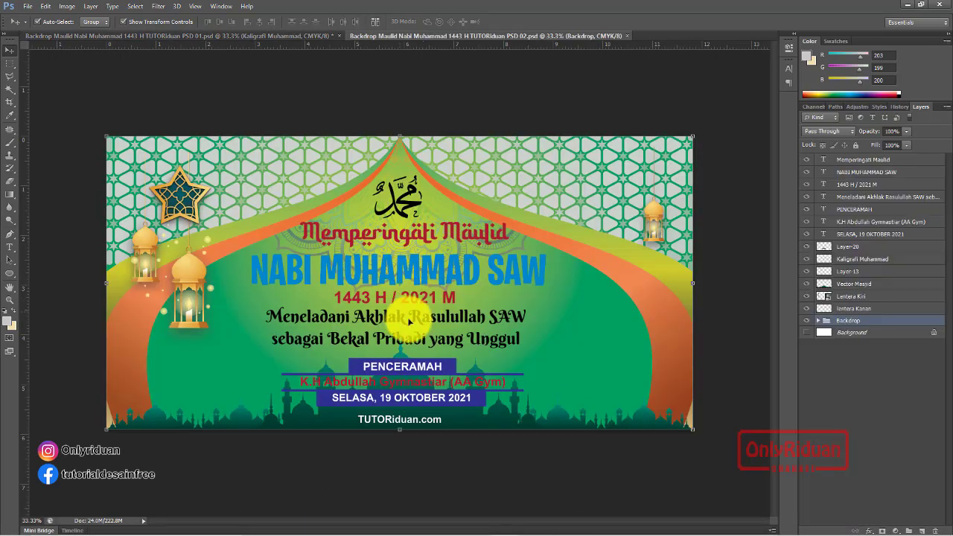
{"action": "left_click", "coordinate": [819, 322]}
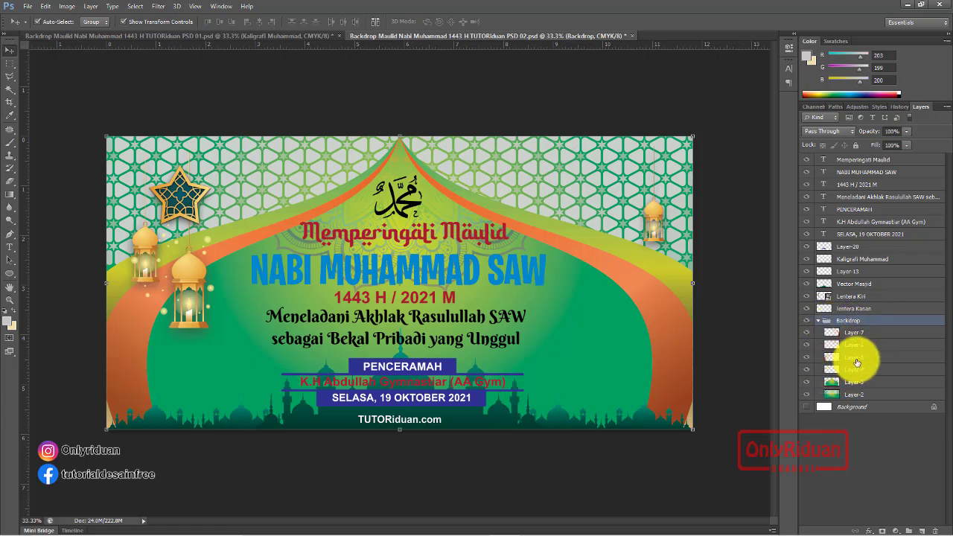
{"action": "left_click", "coordinate": [855, 358]}
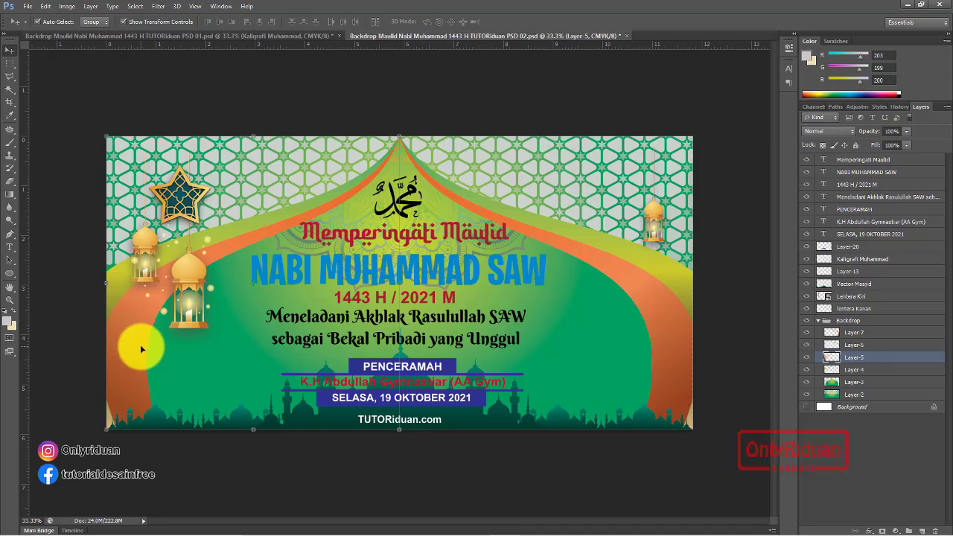
Step: Give Layer-5 a Multiply drop shadow with 1 px distance and a larger size
{"action": "left_click", "coordinate": [878, 530]}
{"action": "left_click", "coordinate": [878, 523]}
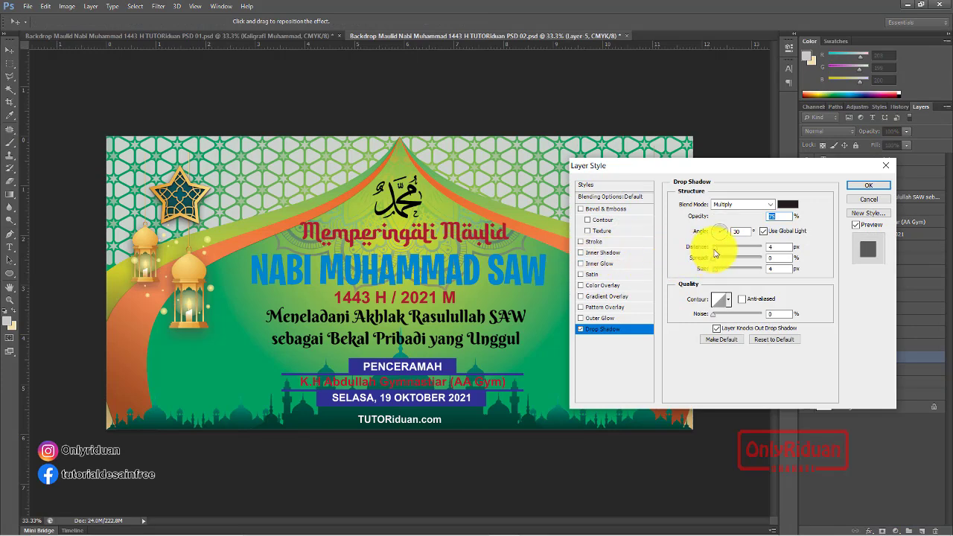
{"action": "type", "text": "1"}
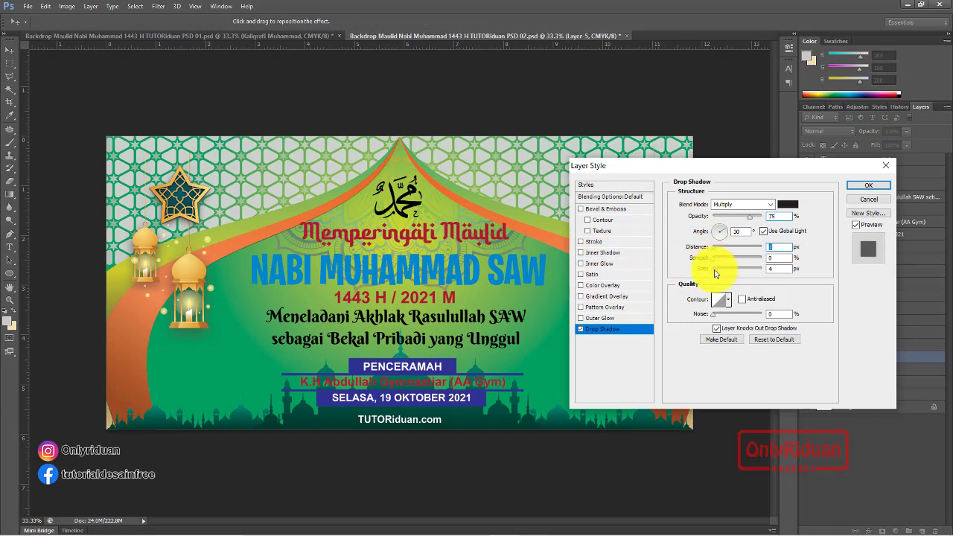
{"action": "left_click_drag", "start_coordinate": [717, 268], "coordinate": [724, 273]}
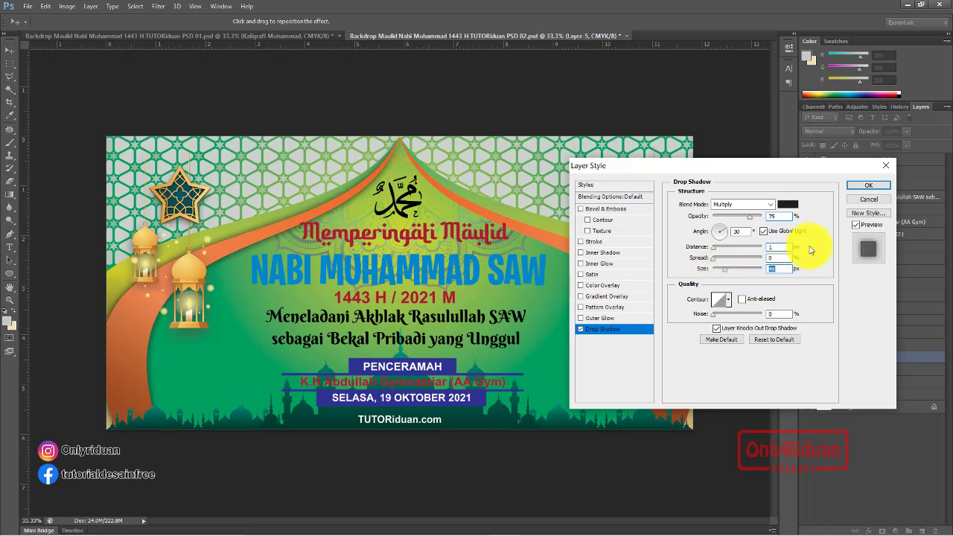
{"action": "left_click", "coordinate": [861, 186]}
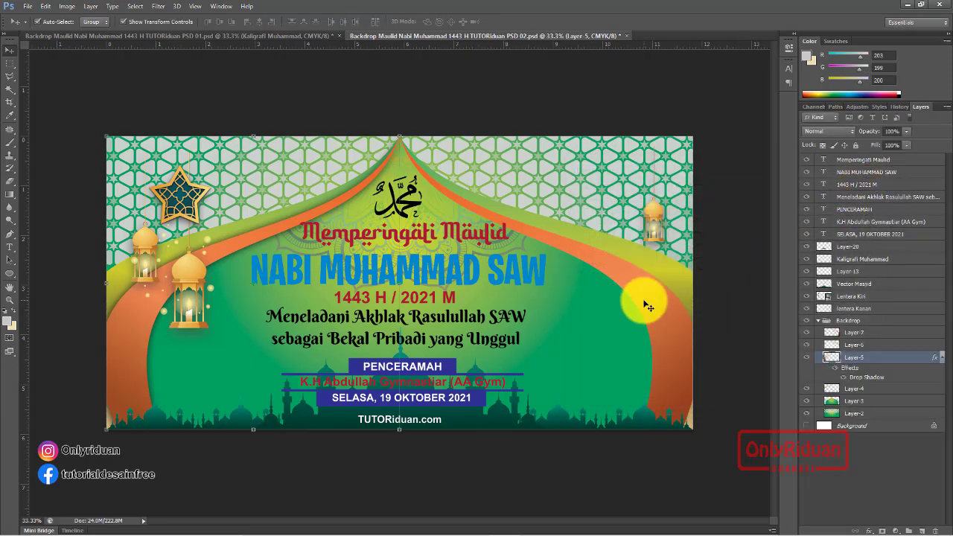
Step: Move Layer-4 above Layer-5 in the backdrop group
{"action": "left_click", "coordinate": [864, 389]}
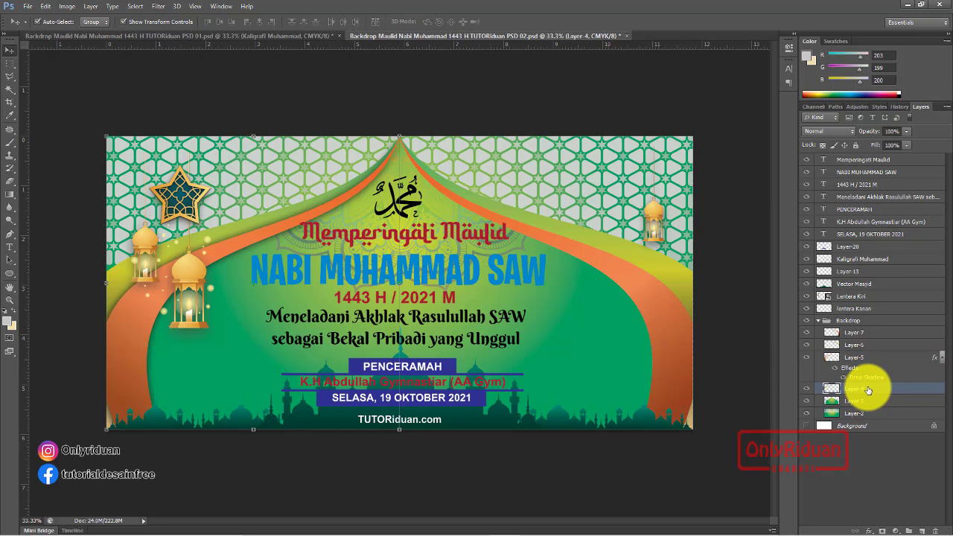
{"action": "left_click_drag", "start_coordinate": [868, 389], "coordinate": [870, 352]}
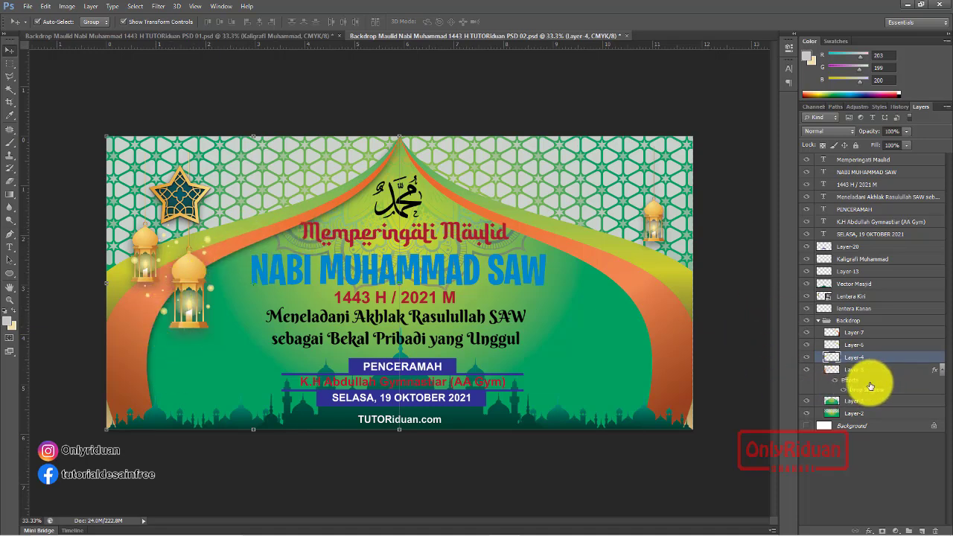
{"action": "left_click", "coordinate": [865, 335]}
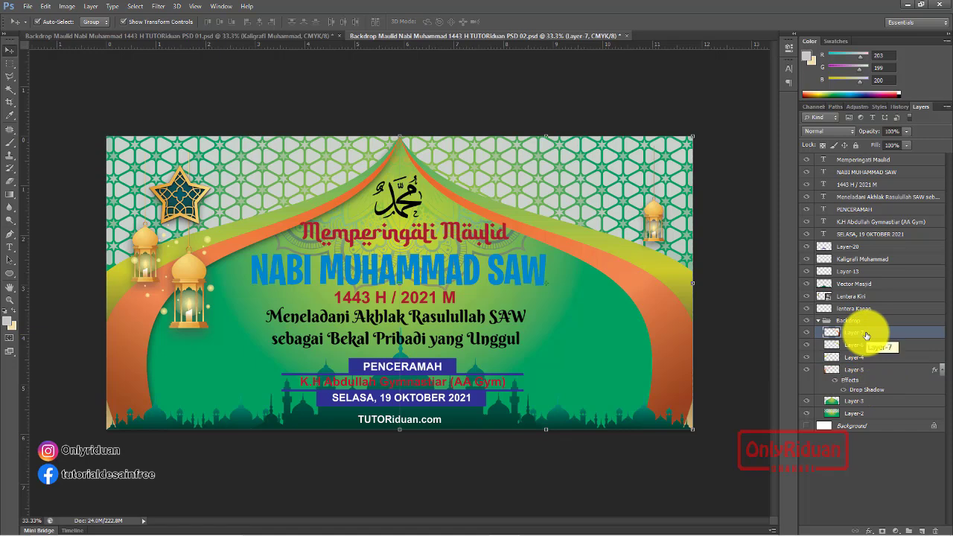
Step: Paste Layer-5's drop shadow style onto Layer-7 and move Layer-6 above Layer-7
{"action": "left_click", "coordinate": [942, 374]}
{"action": "left_click", "coordinate": [941, 374]}
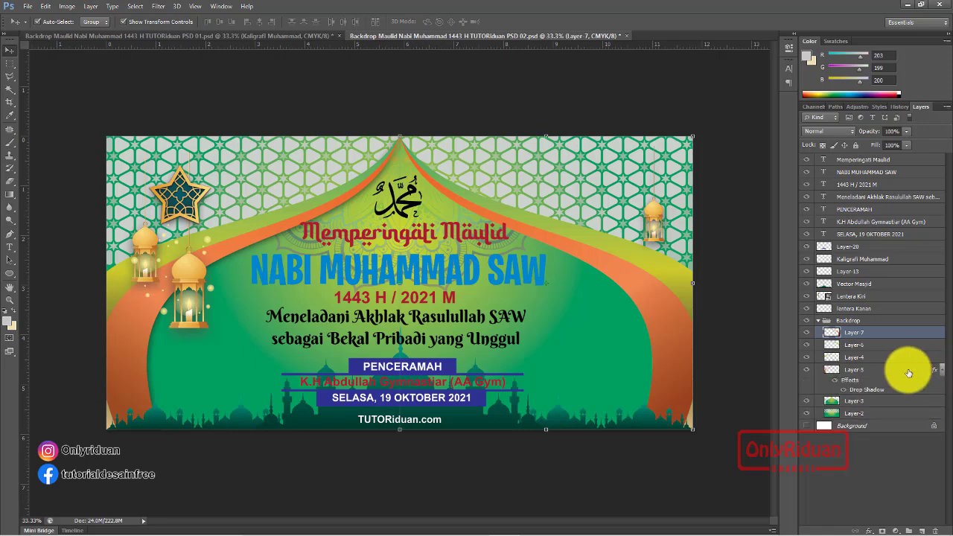
{"action": "right_click", "coordinate": [908, 372]}
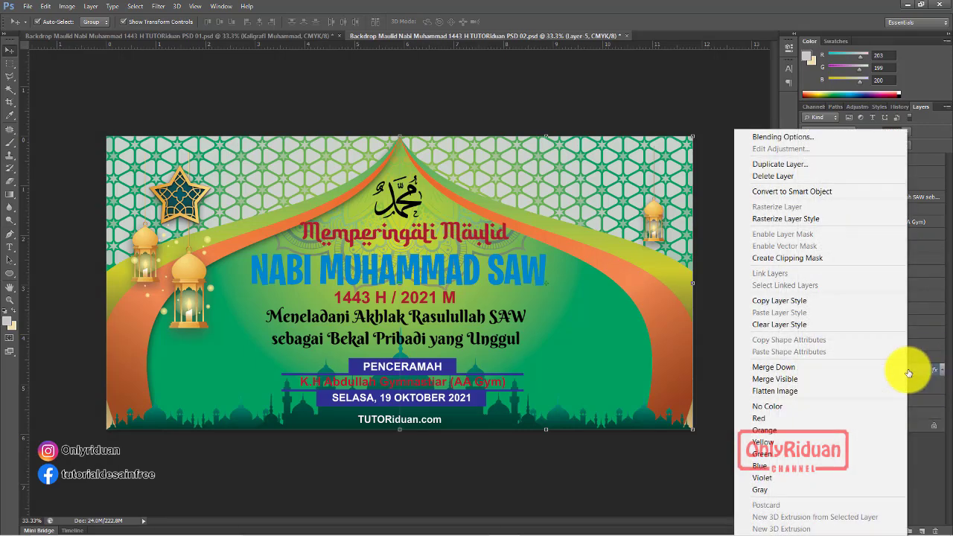
{"action": "left_click", "coordinate": [779, 300]}
{"action": "left_click", "coordinate": [863, 332]}
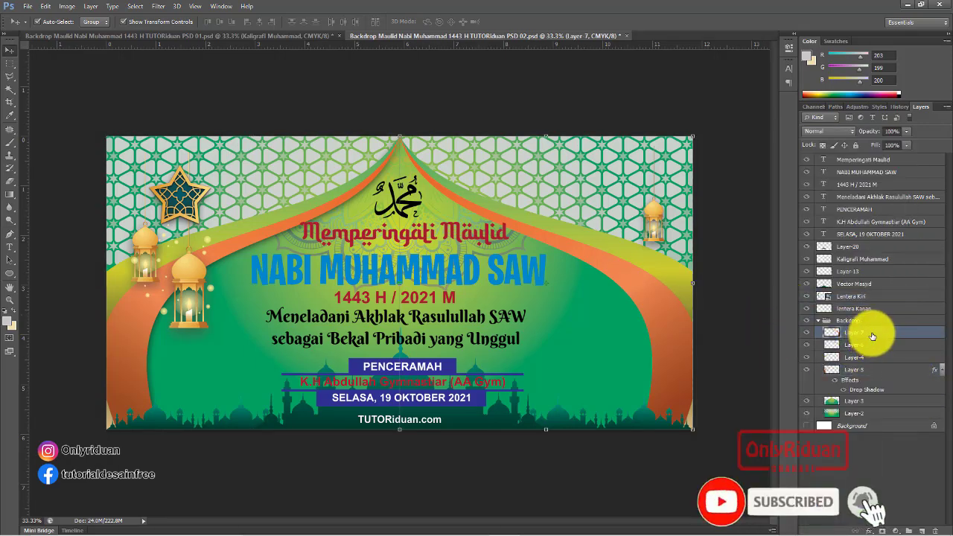
{"action": "right_click", "coordinate": [872, 335]}
{"action": "left_click", "coordinate": [760, 312]}
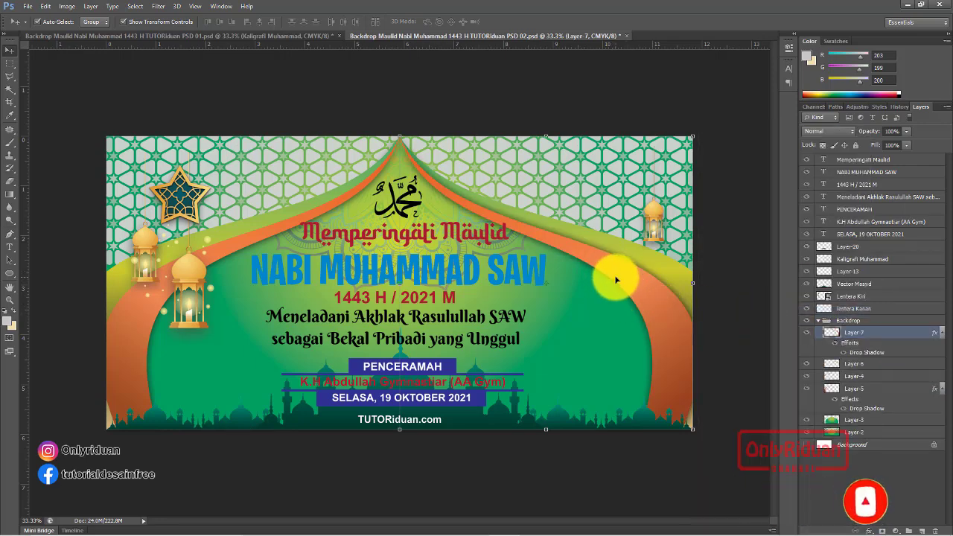
{"action": "left_click_drag", "start_coordinate": [858, 364], "coordinate": [859, 332]}
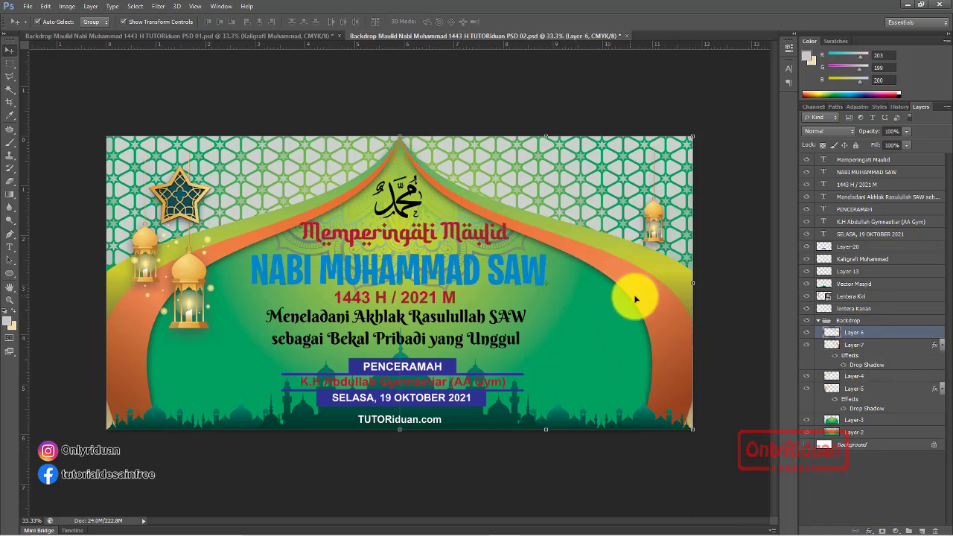
Step: Give the PSD 02 NABI MUHAMMAD SAW title a thick white stroke
{"action": "left_click", "coordinate": [519, 284]}
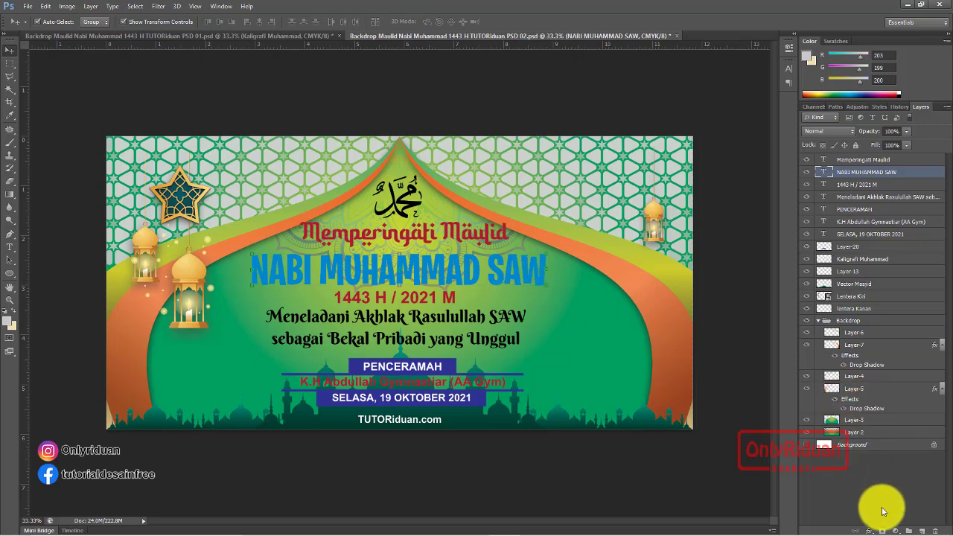
{"action": "left_click", "coordinate": [870, 530]}
{"action": "left_click", "coordinate": [873, 428]}
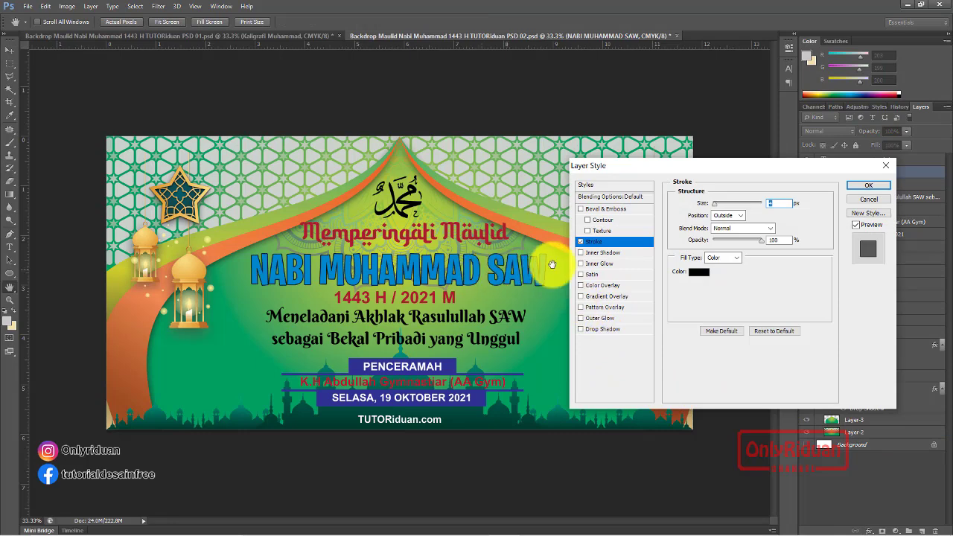
{"action": "left_click", "coordinate": [699, 272]}
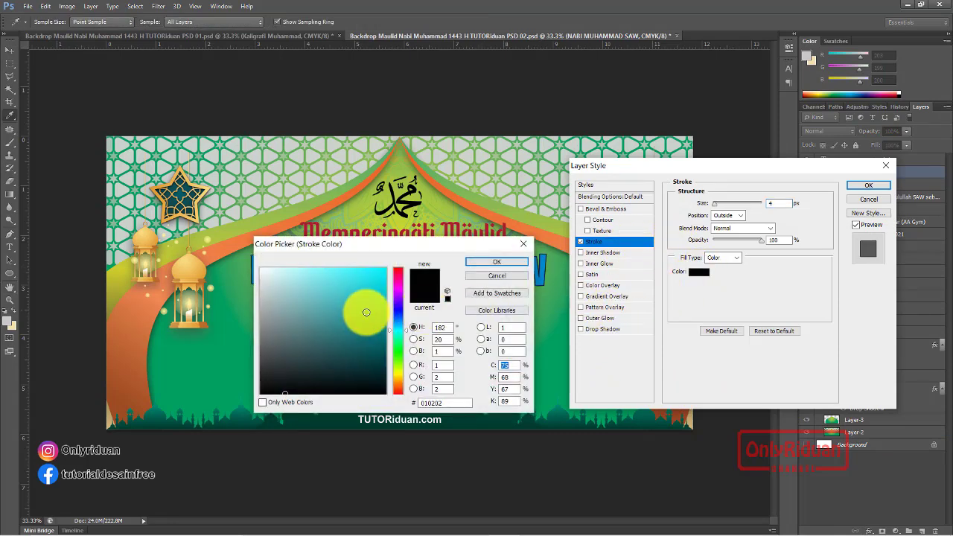
{"action": "left_click", "coordinate": [260, 270]}
{"action": "left_click", "coordinate": [483, 265]}
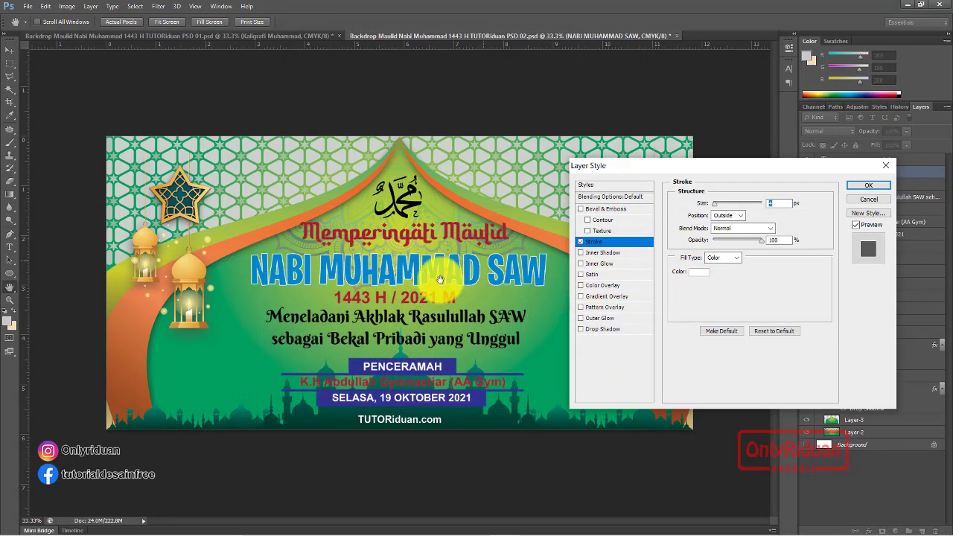
{"action": "left_click_drag", "start_coordinate": [715, 208], "coordinate": [719, 208]}
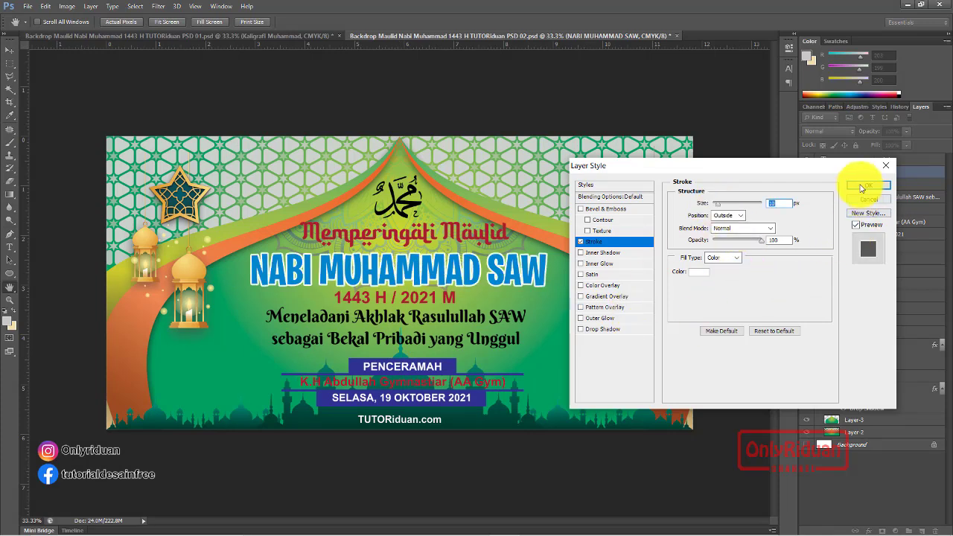
Step: Add a Multiply drop shadow to the title at 28 px distance, adjusting size and angle
{"action": "left_click", "coordinate": [602, 329]}
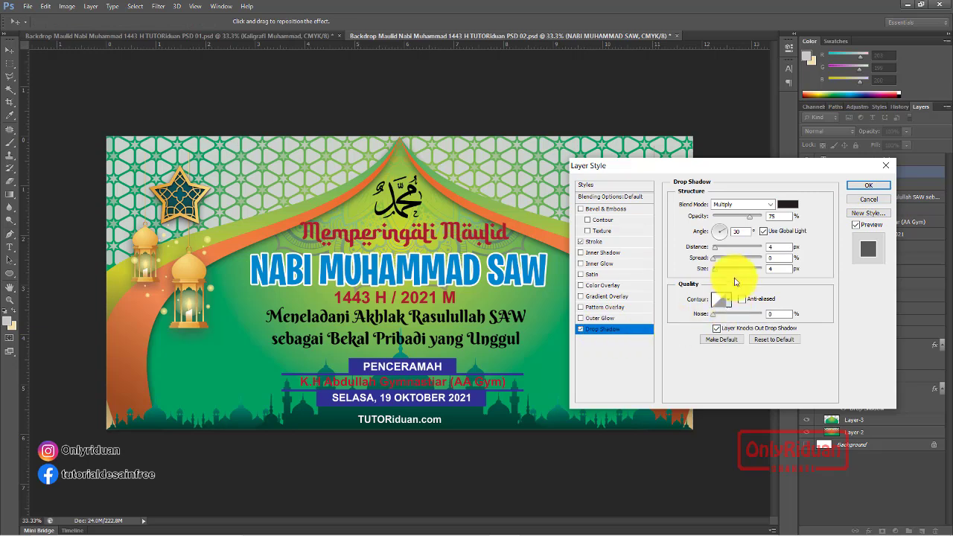
{"action": "left_click_drag", "start_coordinate": [720, 274], "coordinate": [715, 273]}
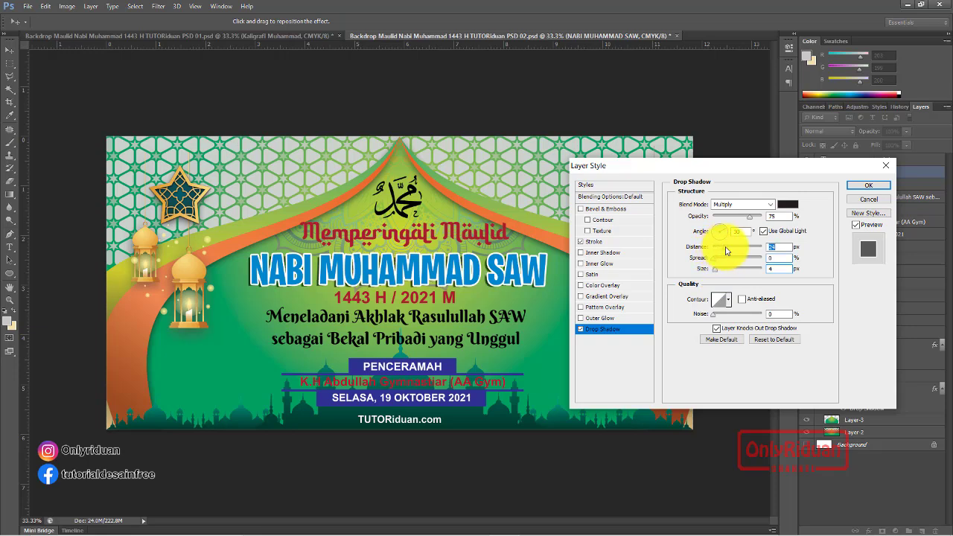
{"action": "left_click_drag", "start_coordinate": [726, 232], "coordinate": [703, 229]}
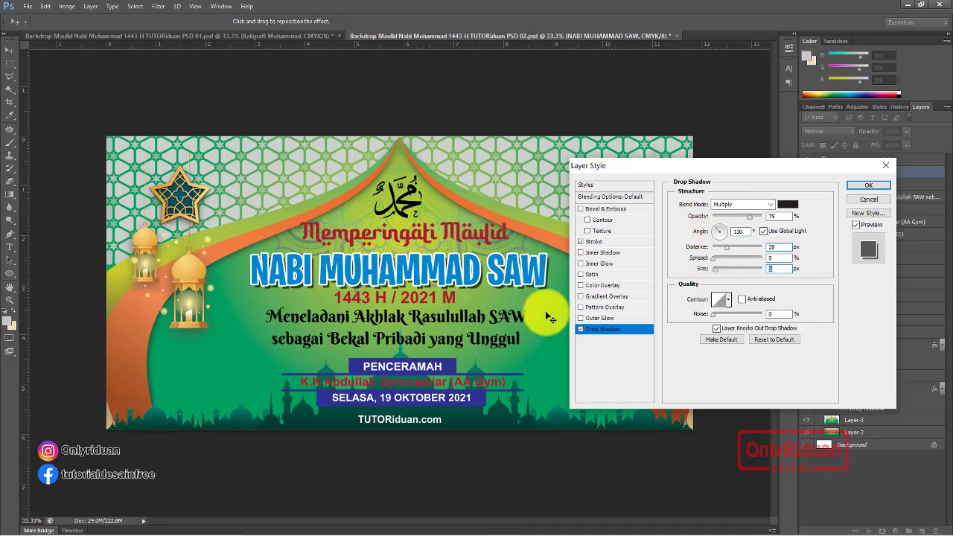
{"action": "left_click", "coordinate": [868, 186]}
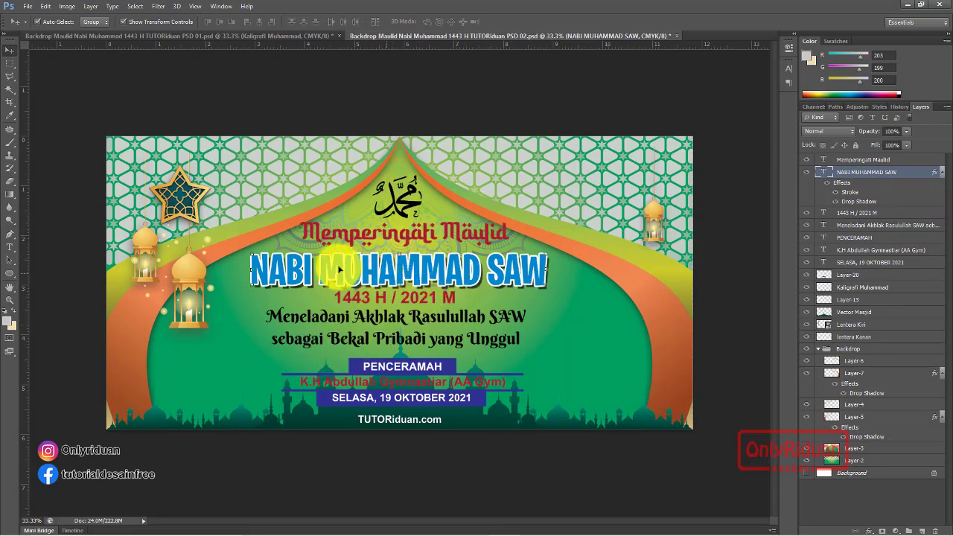
Step: Place the speaker photo from D:\Backdrop Maulid Nabi 1443 on the banner's right side
{"action": "left_click", "coordinate": [27, 6]}
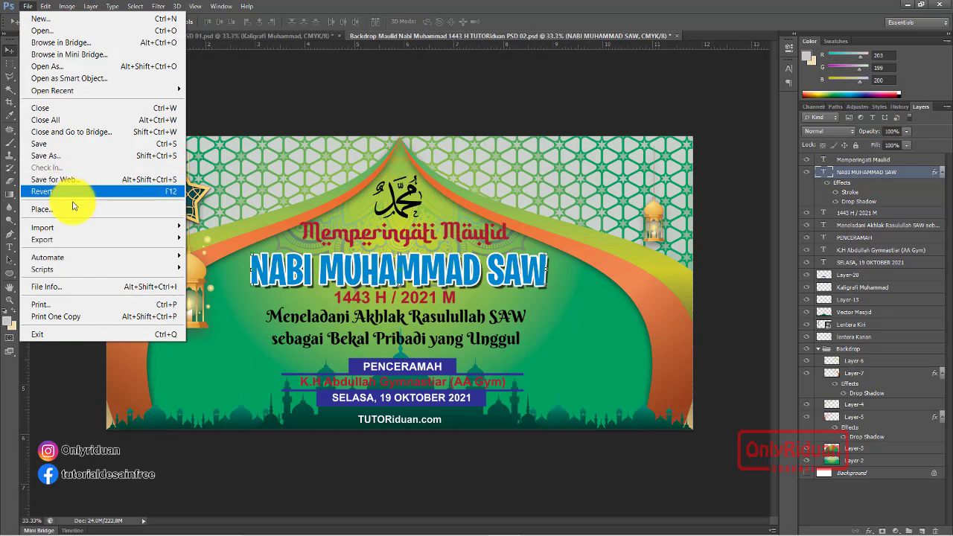
{"action": "left_click", "coordinate": [42, 209]}
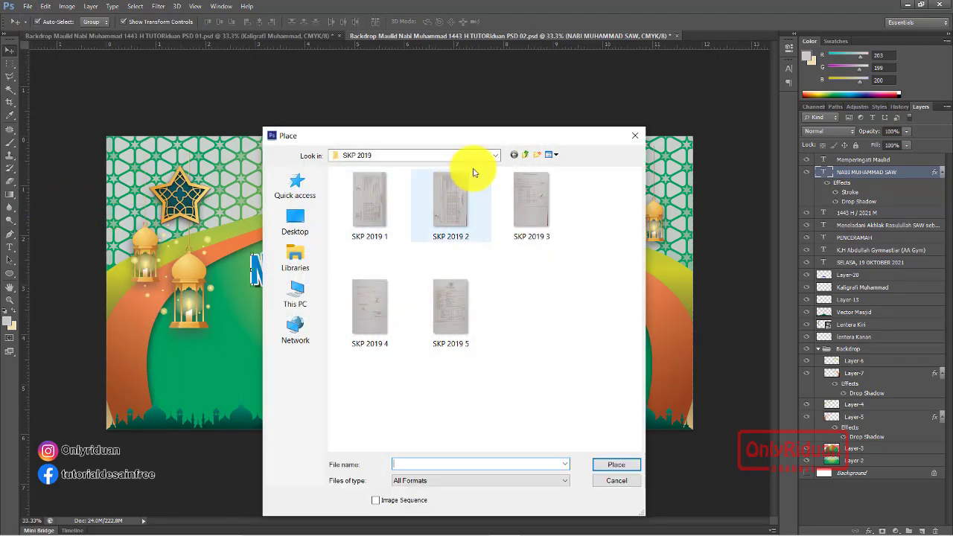
{"action": "left_click", "coordinate": [494, 155]}
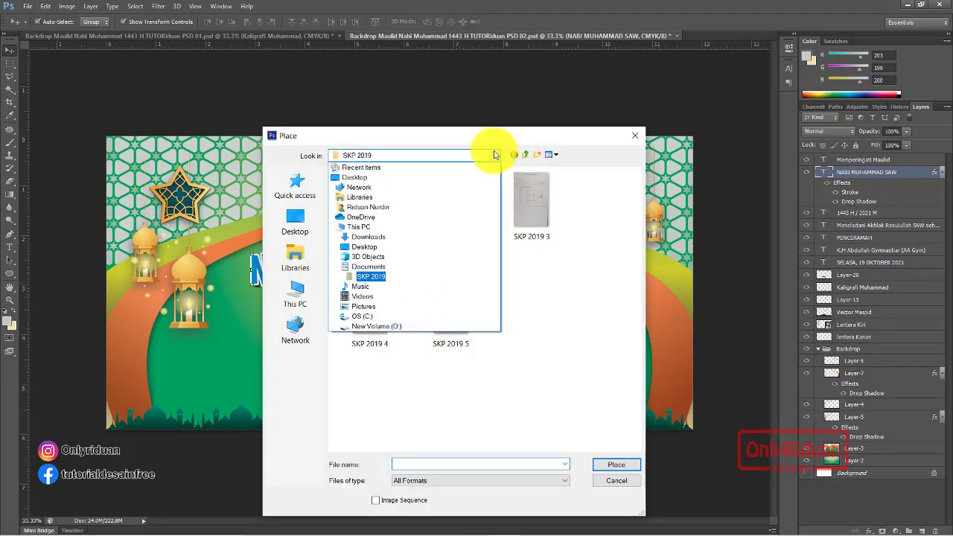
{"action": "left_click", "coordinate": [379, 325]}
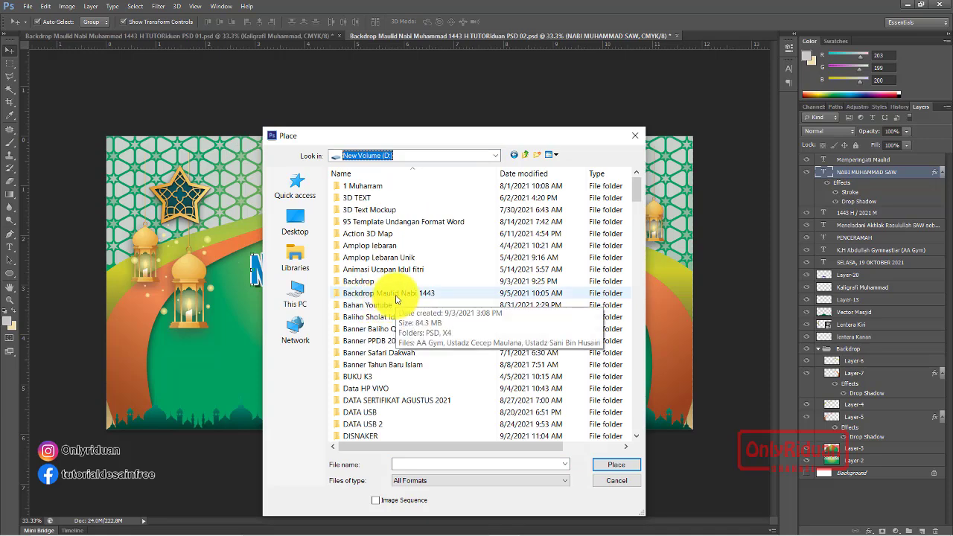
{"action": "double_click", "coordinate": [368, 294]}
{"action": "left_click", "coordinate": [518, 243]}
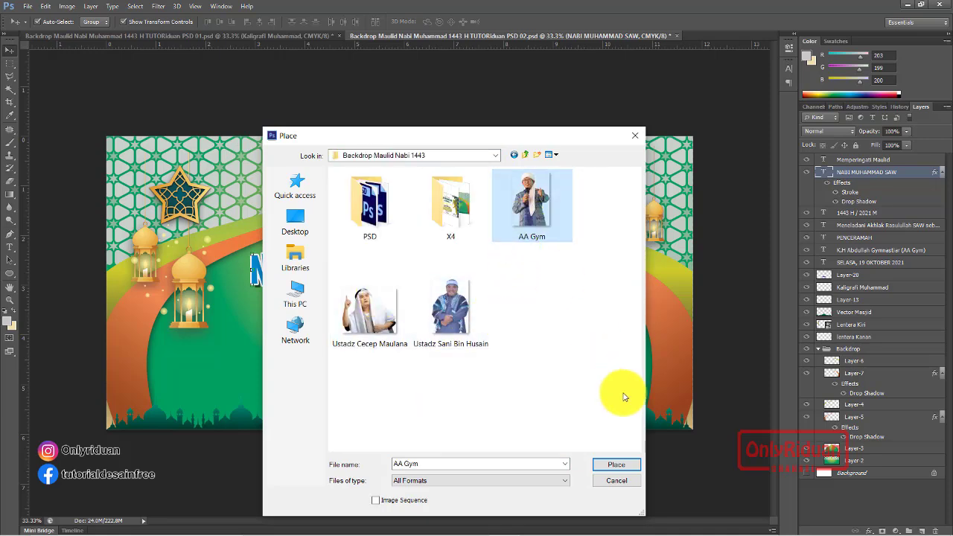
{"action": "left_click", "coordinate": [616, 464]}
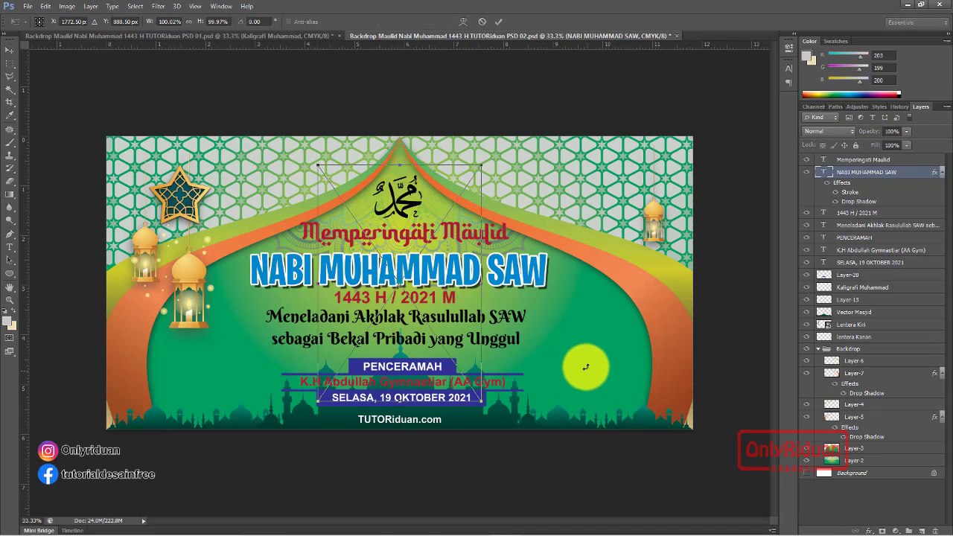
{"action": "left_click_drag", "start_coordinate": [471, 301], "coordinate": [629, 323]}
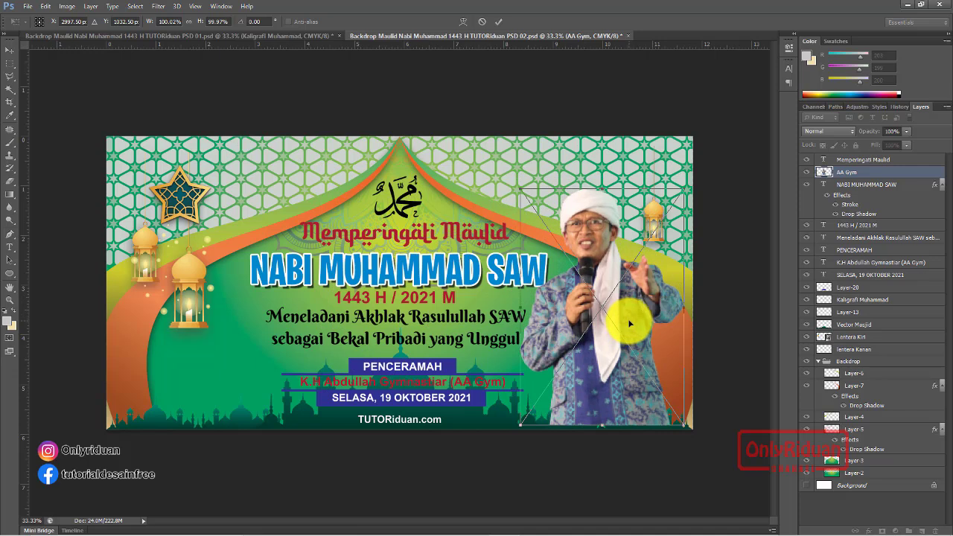
{"action": "left_click", "coordinate": [498, 21]}
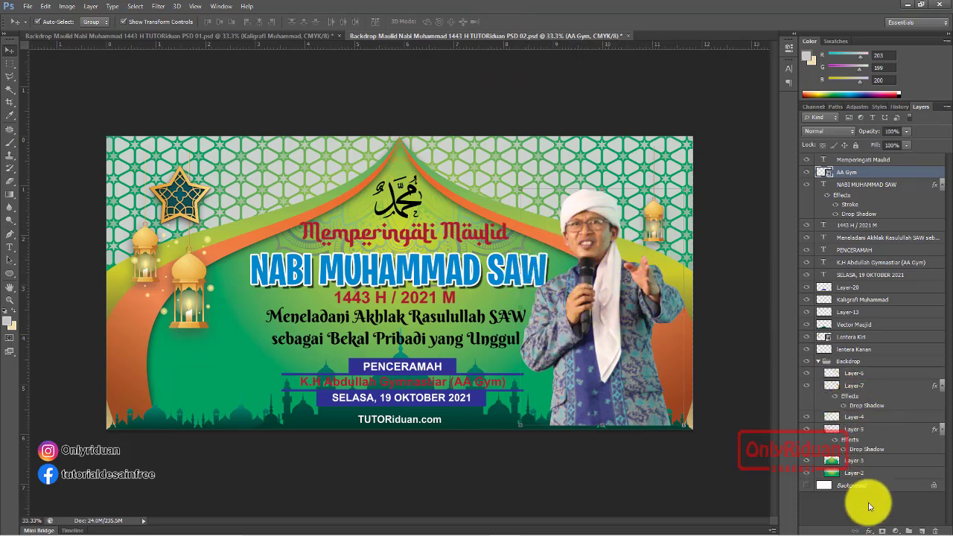
Step: Give the speaker photo layer a 4 px white outside stroke
{"action": "left_click", "coordinate": [869, 530]}
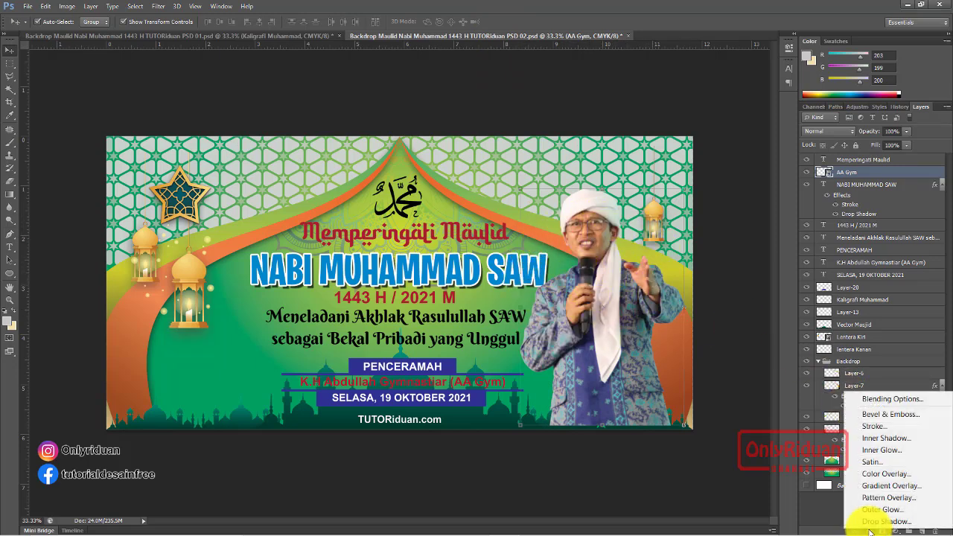
{"action": "left_click", "coordinate": [874, 426]}
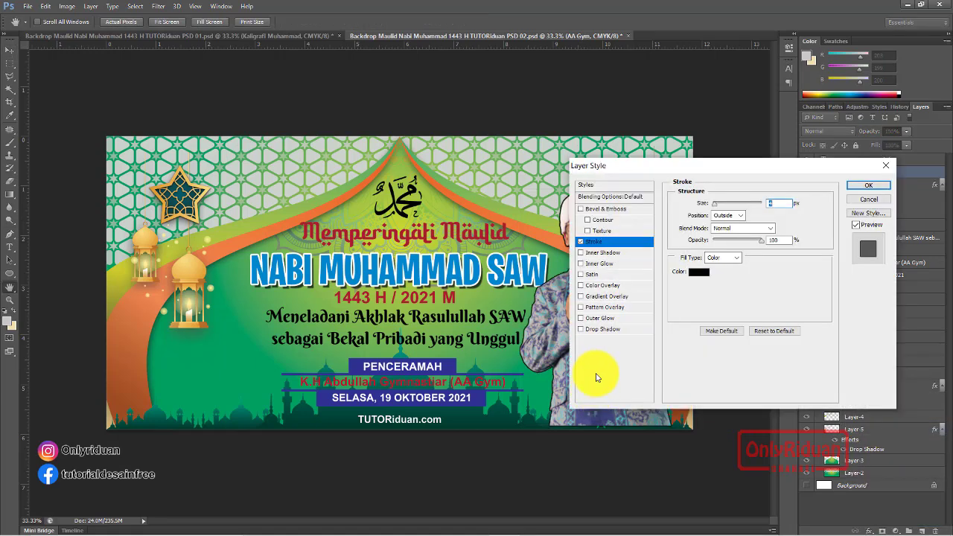
{"action": "left_click_drag", "start_coordinate": [639, 169], "coordinate": [222, 151]}
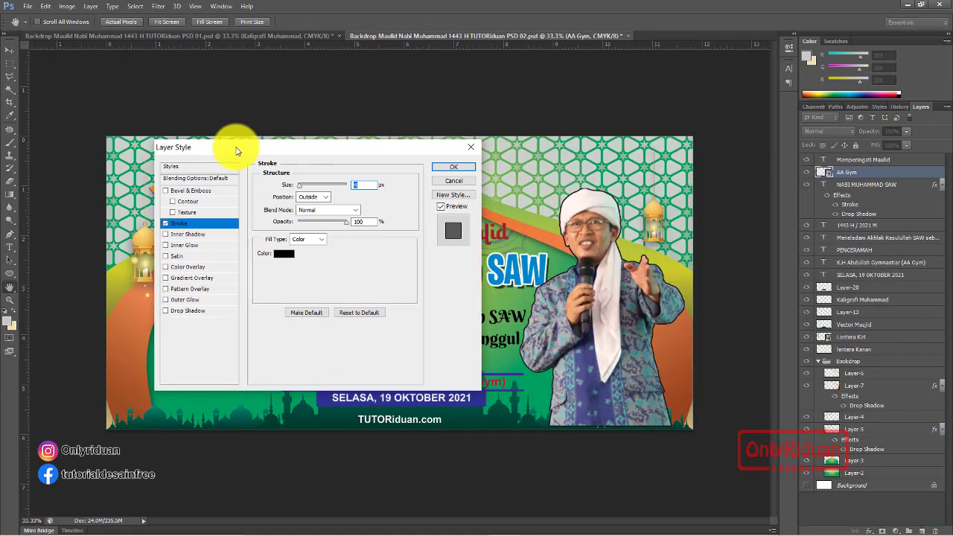
{"action": "left_click", "coordinate": [282, 256]}
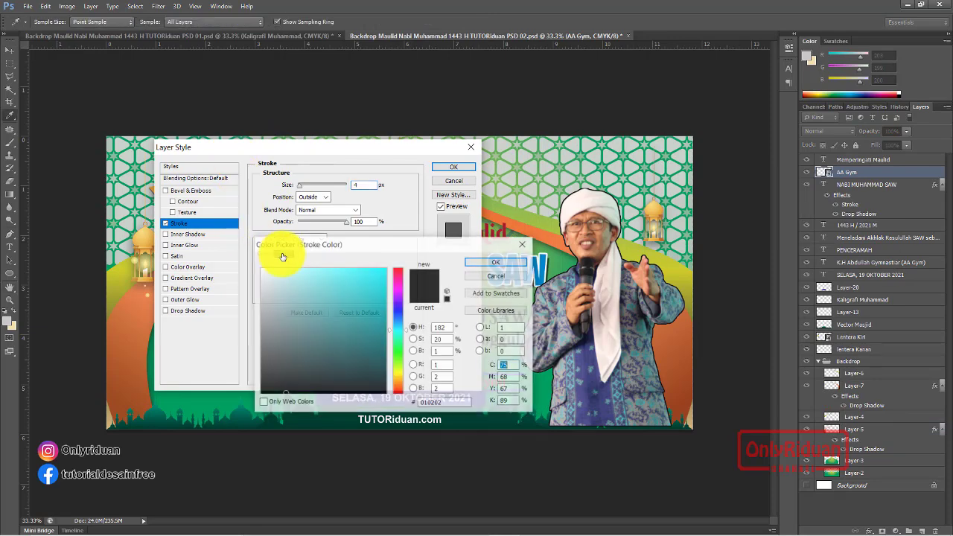
{"action": "left_click", "coordinate": [300, 329]}
{"action": "left_click", "coordinate": [397, 376]}
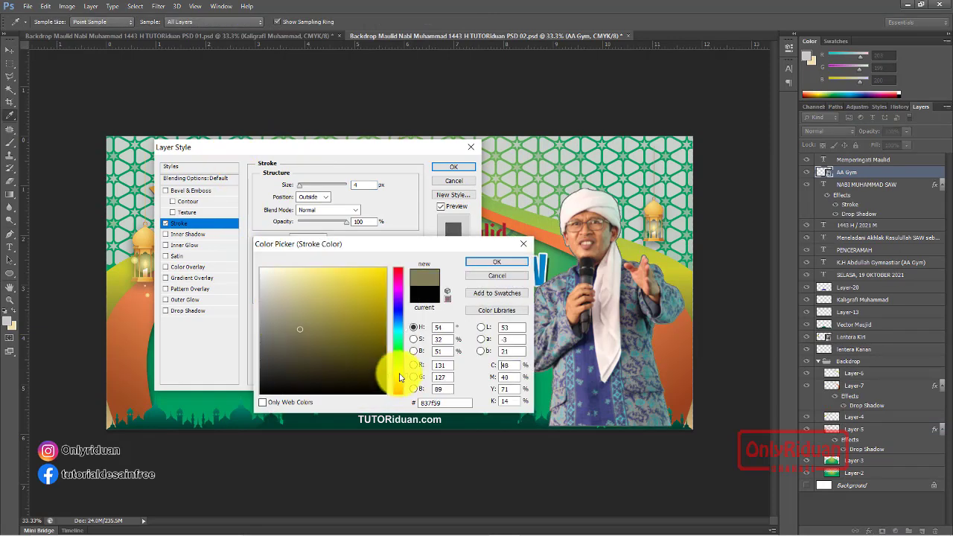
{"action": "left_click", "coordinate": [374, 267]}
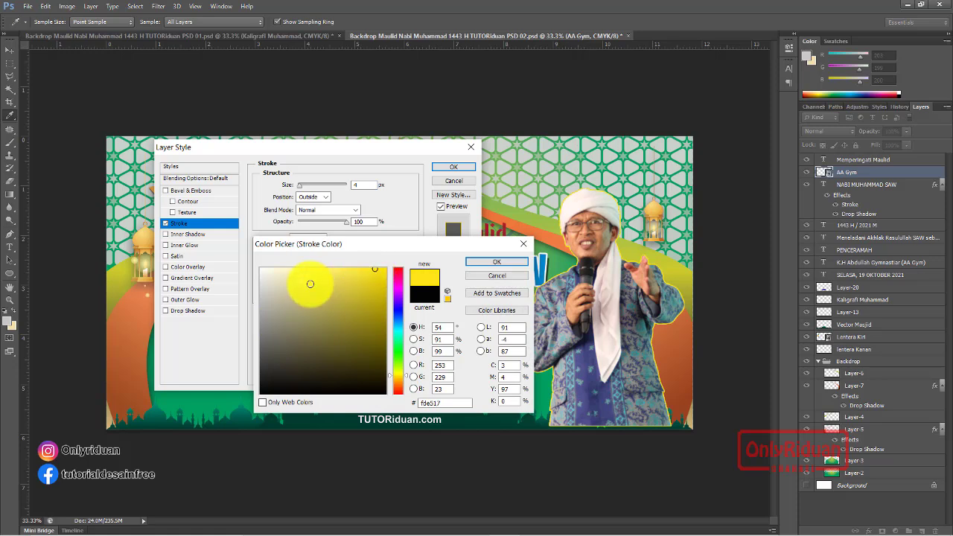
{"action": "left_click", "coordinate": [260, 269]}
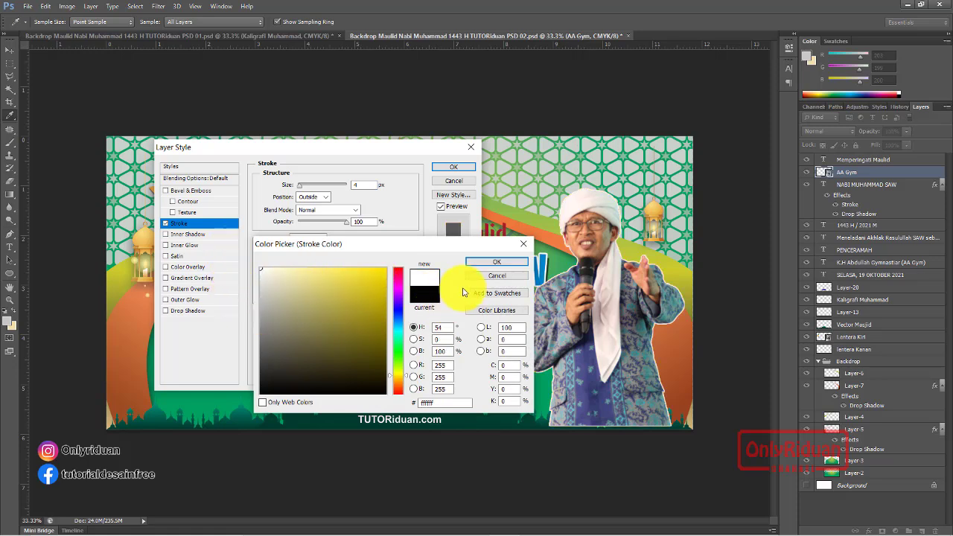
{"action": "left_click", "coordinate": [496, 261]}
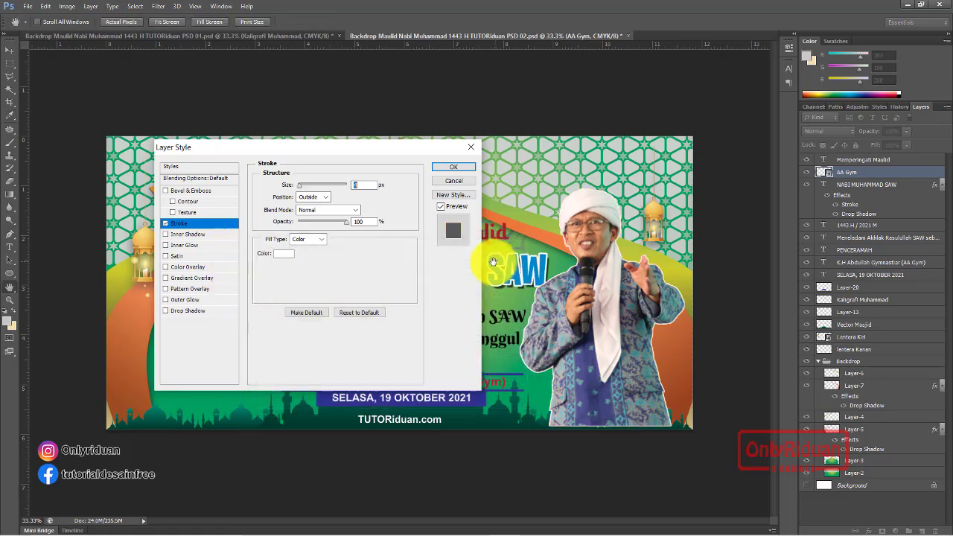
{"action": "left_click", "coordinate": [459, 169]}
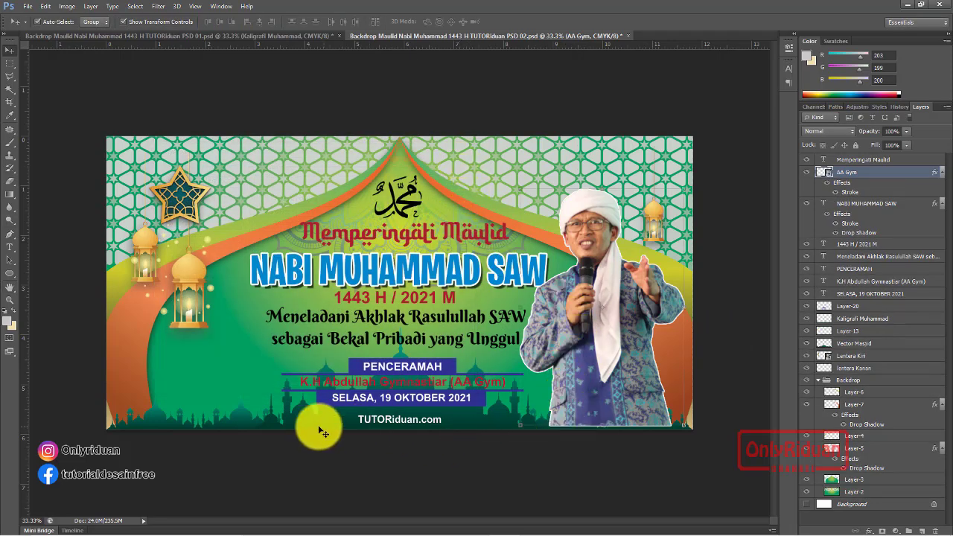
Step: Move the AA Gym photo layer below Vector Masjid, just above Lentera Kiri
{"action": "left_click", "coordinate": [296, 423]}
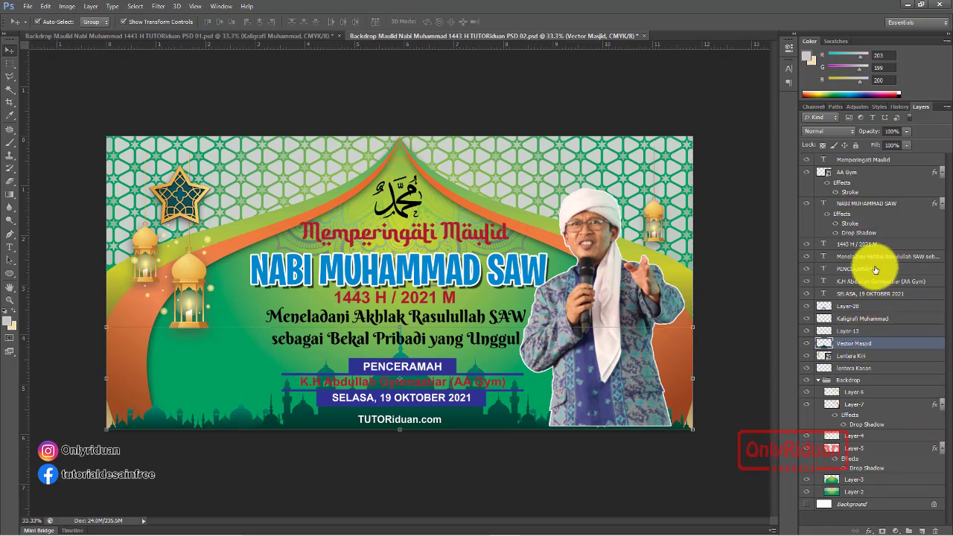
{"action": "left_click", "coordinate": [860, 174]}
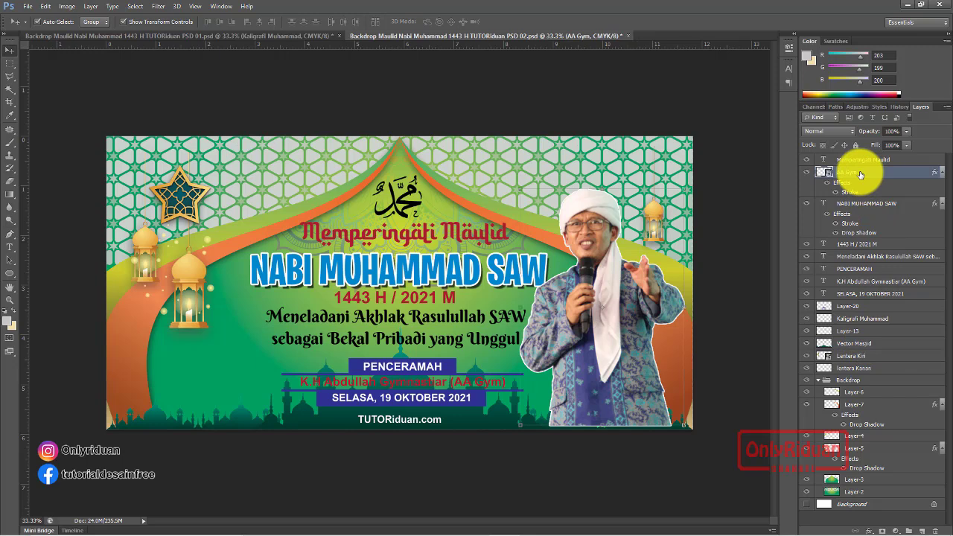
{"action": "left_click_drag", "start_coordinate": [861, 175], "coordinate": [876, 345]}
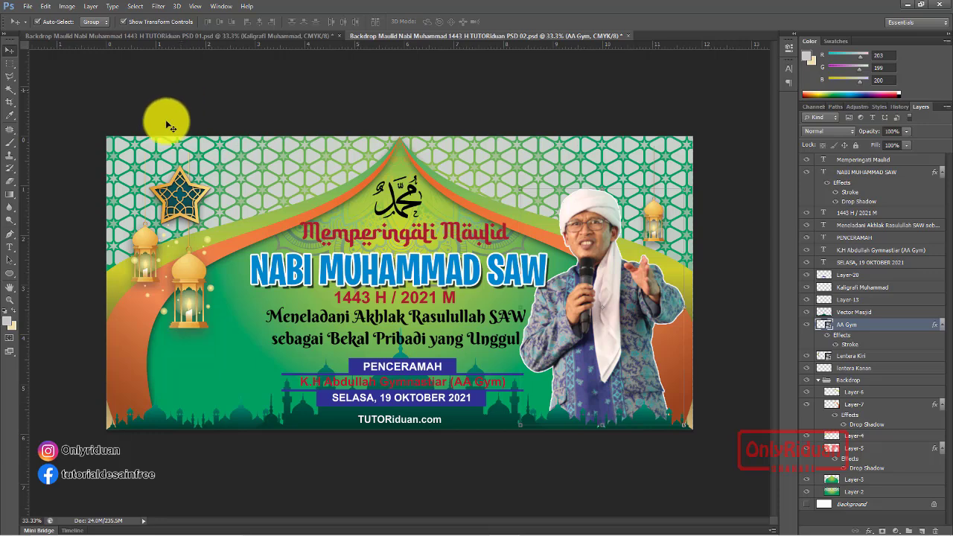
Step: Open PSD 03, the third backdrop design, from the PSD folder in File Explorer
{"action": "left_click", "coordinate": [319, 528]}
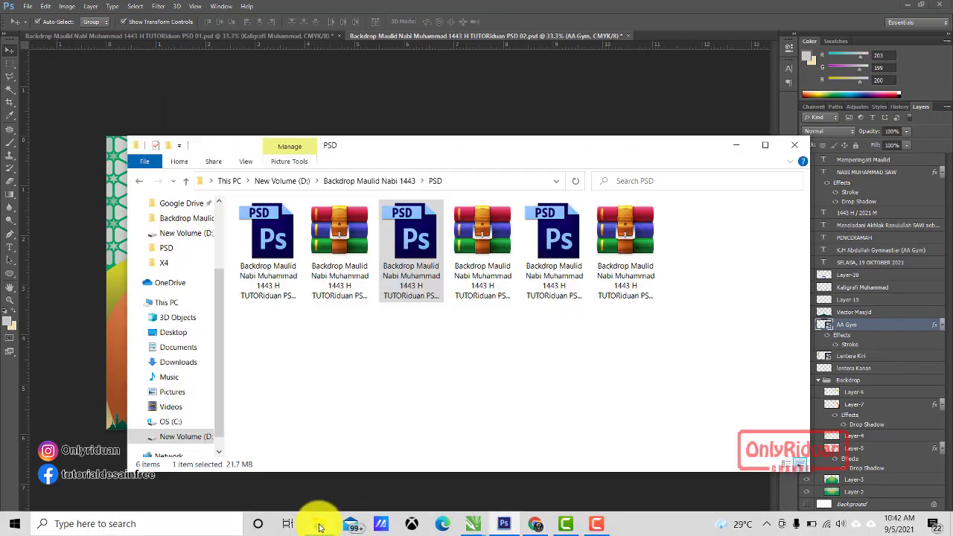
{"action": "double_click", "coordinate": [552, 255]}
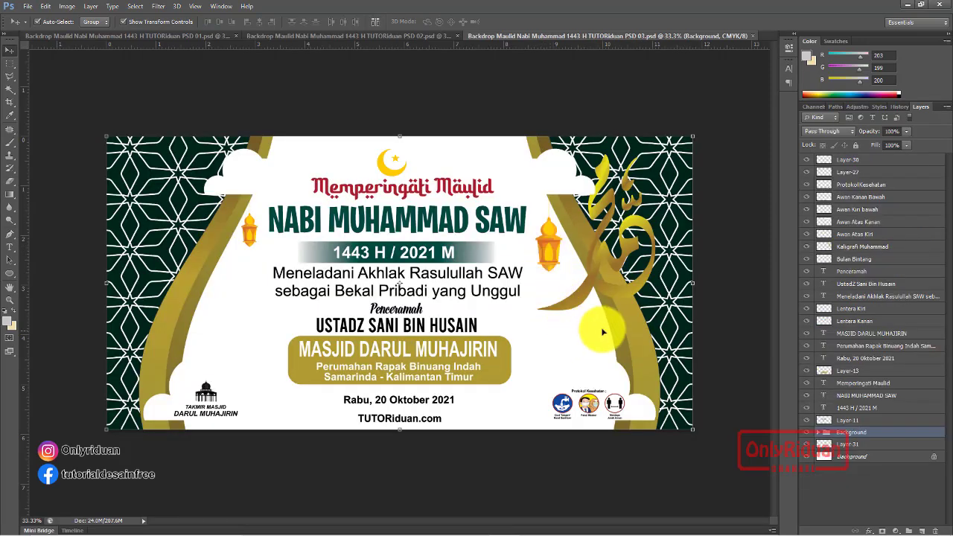
Step: Expand the Background group and toggle a background layer's visibility to check it
{"action": "left_click", "coordinate": [817, 433]}
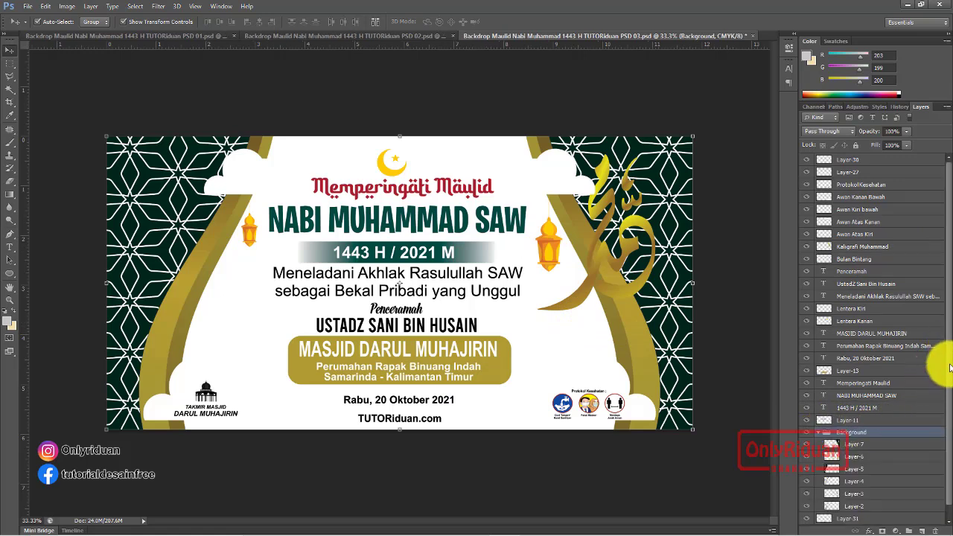
{"action": "scroll", "coordinate": [949, 366], "scroll_direction": "down", "scroll_amount": 1}
{"action": "left_click", "coordinate": [807, 445]}
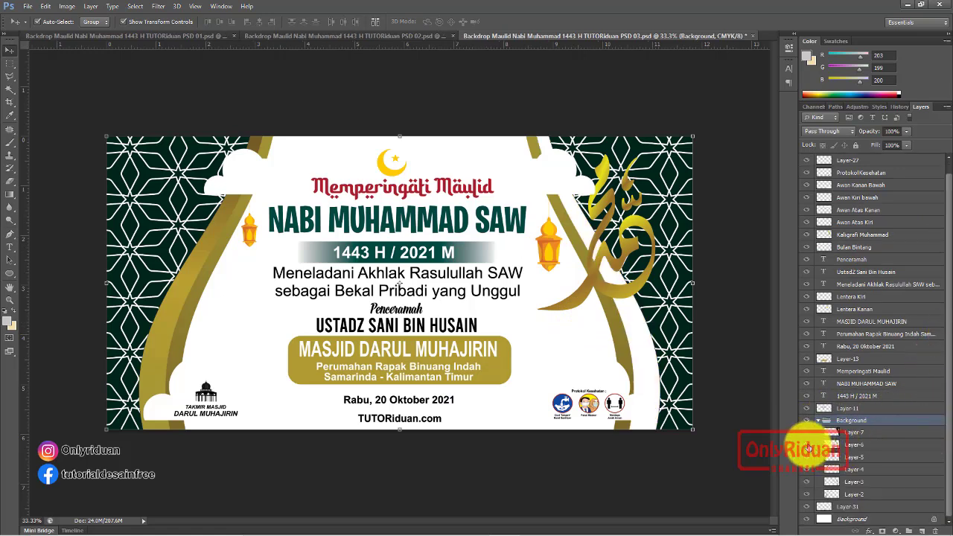
{"action": "left_click", "coordinate": [807, 445]}
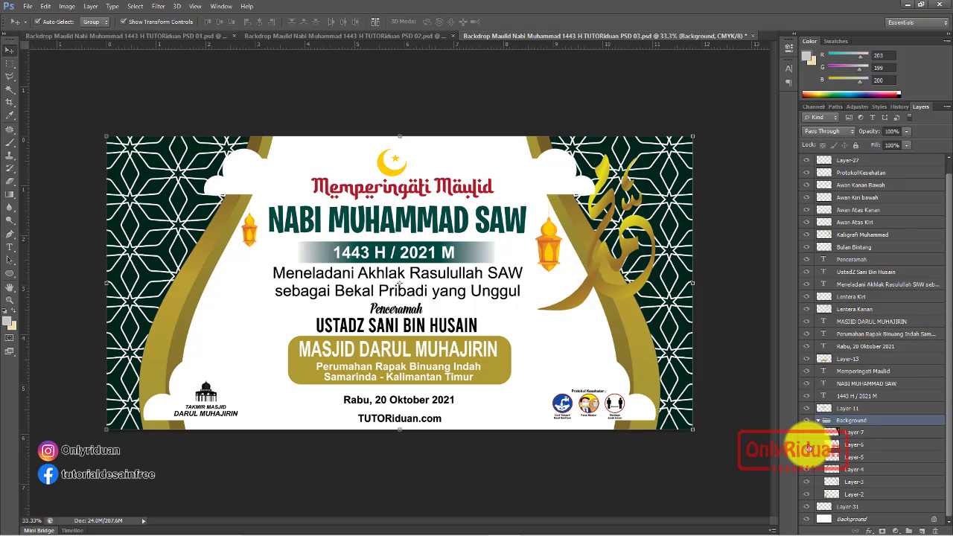
{"action": "left_click", "coordinate": [806, 480]}
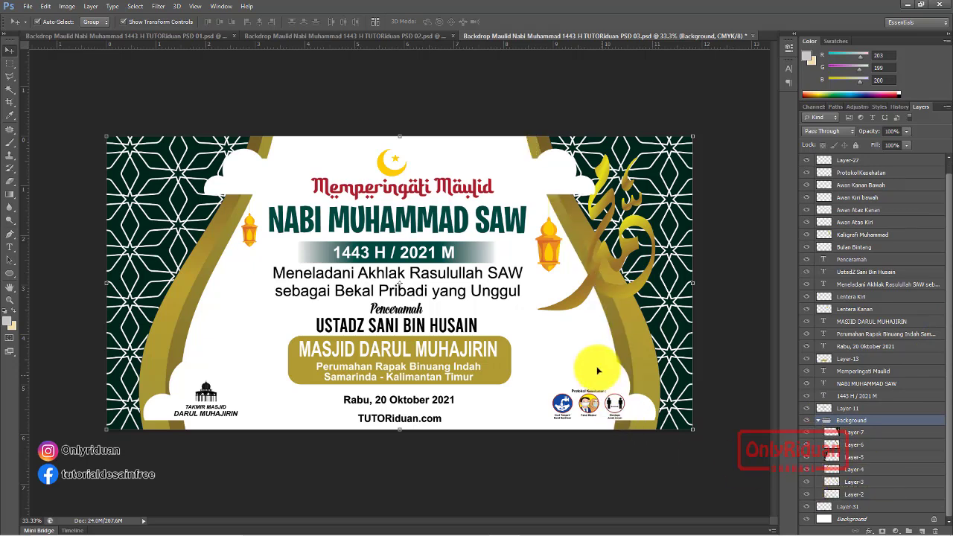
Step: Add a drop shadow at 75% opacity and size 46 to Layer 3
{"action": "left_click", "coordinate": [851, 482]}
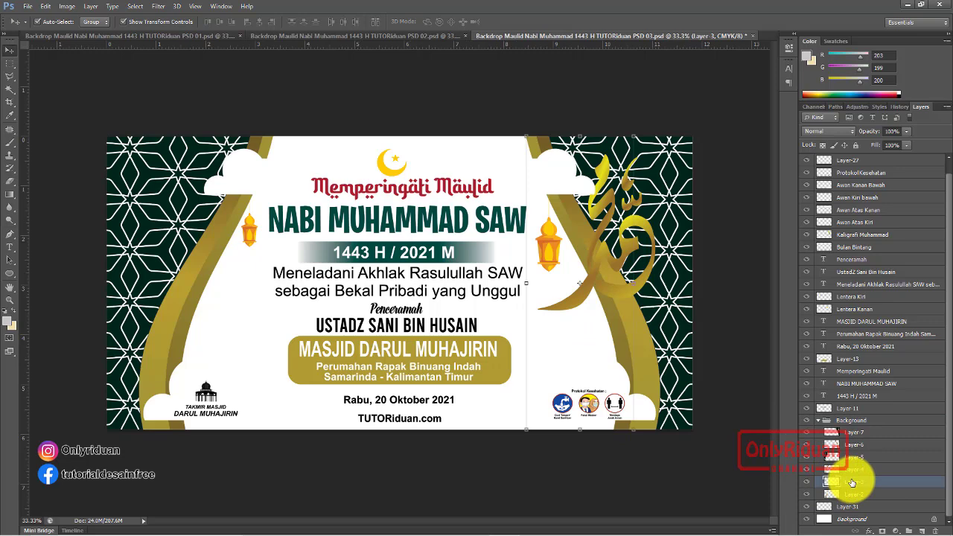
{"action": "left_click", "coordinate": [868, 530]}
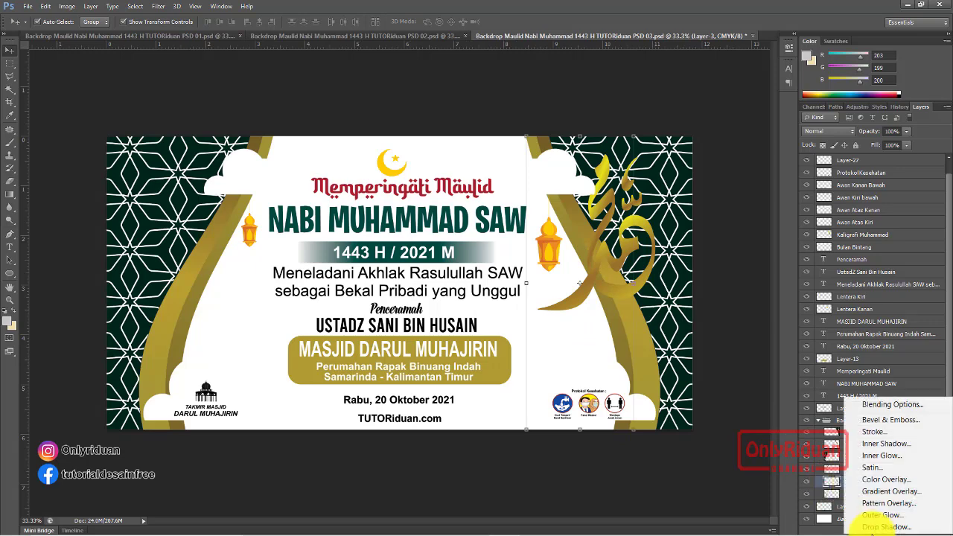
{"action": "left_click", "coordinate": [877, 527]}
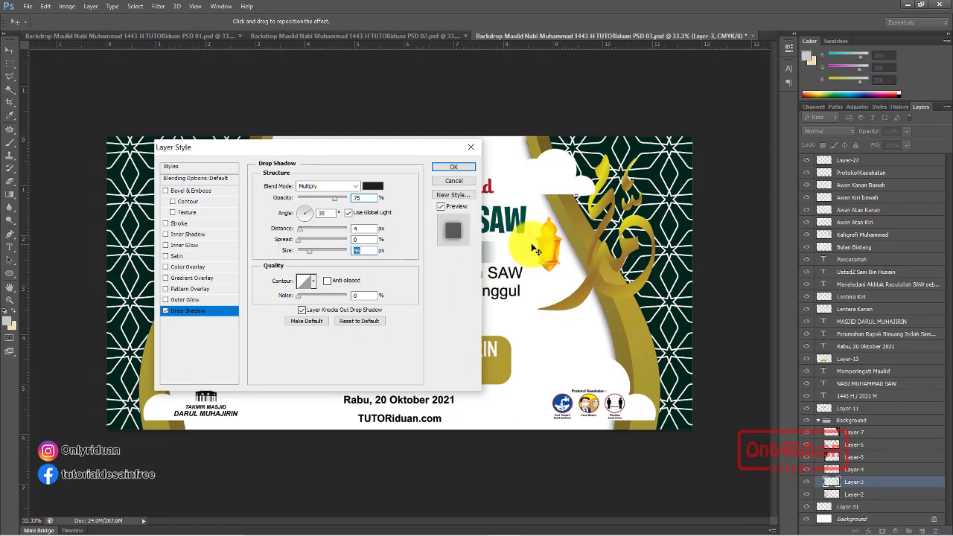
{"action": "left_click", "coordinate": [451, 168]}
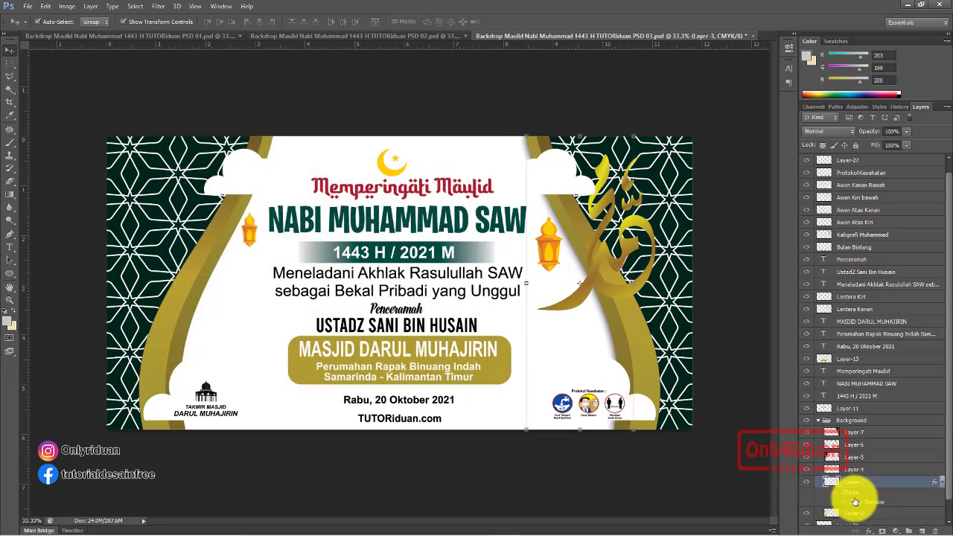
Step: Copy Layer 3's layer style and paste it onto Layer 2
{"action": "scroll", "coordinate": [880, 478], "scroll_direction": "down", "scroll_amount": 1}
{"action": "right_click", "coordinate": [880, 478]}
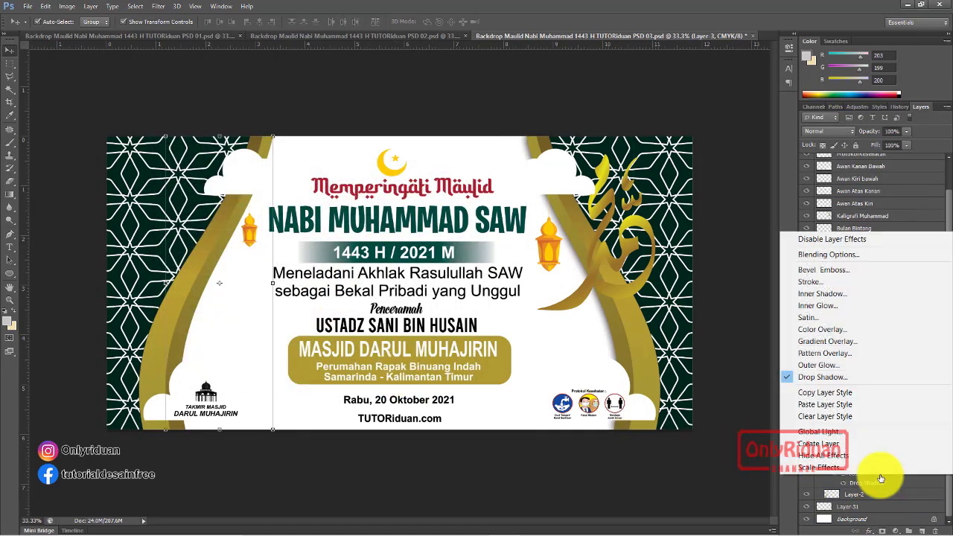
{"action": "left_click", "coordinate": [829, 392]}
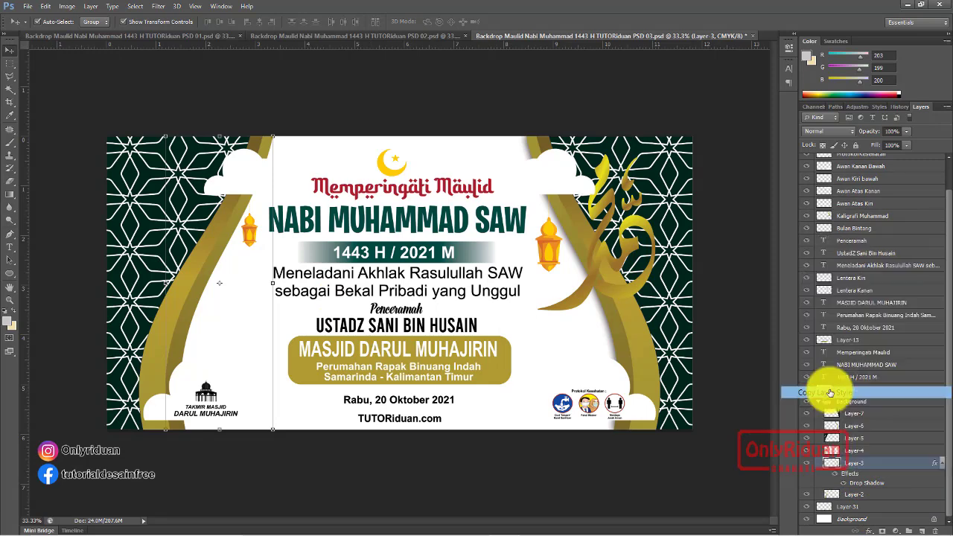
{"action": "right_click", "coordinate": [861, 493]}
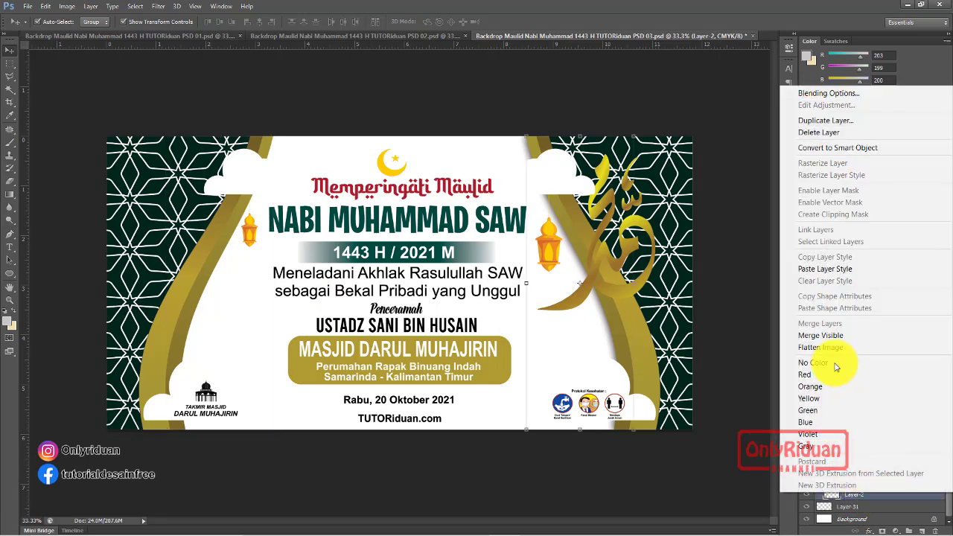
{"action": "left_click", "coordinate": [824, 269]}
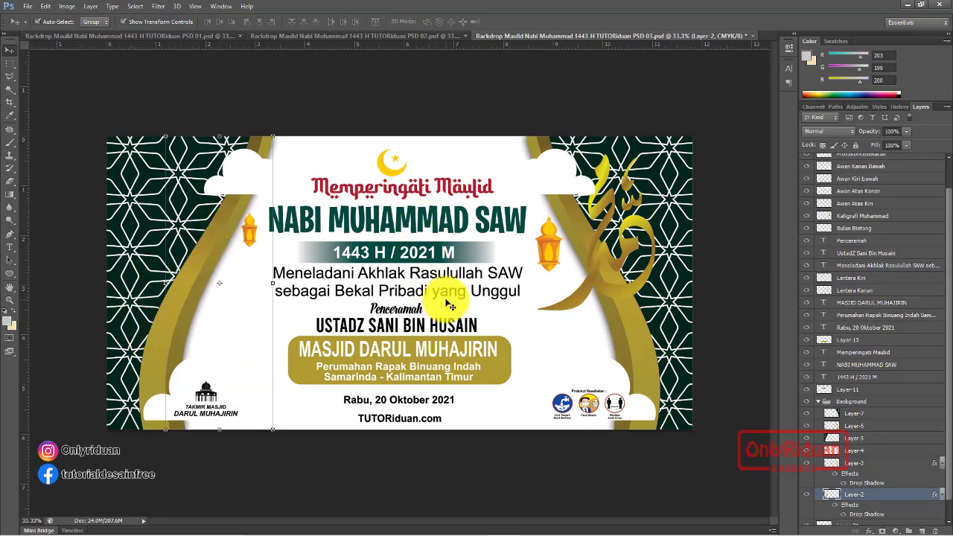
{"action": "left_click", "coordinate": [643, 410]}
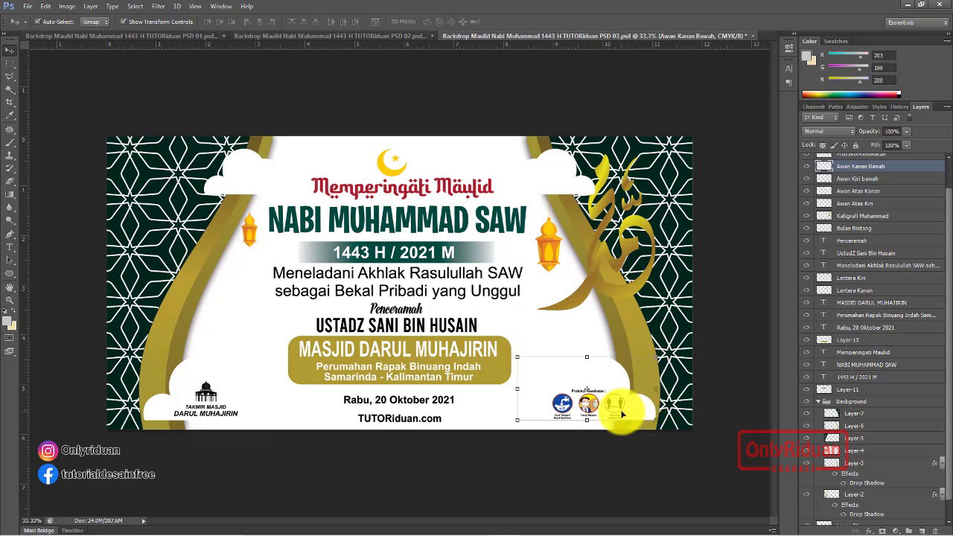
Step: Add a drop shadow to Awan Atas Kiri and copy its layer style
{"action": "left_click", "coordinate": [245, 160]}
{"action": "left_click", "coordinate": [867, 531]}
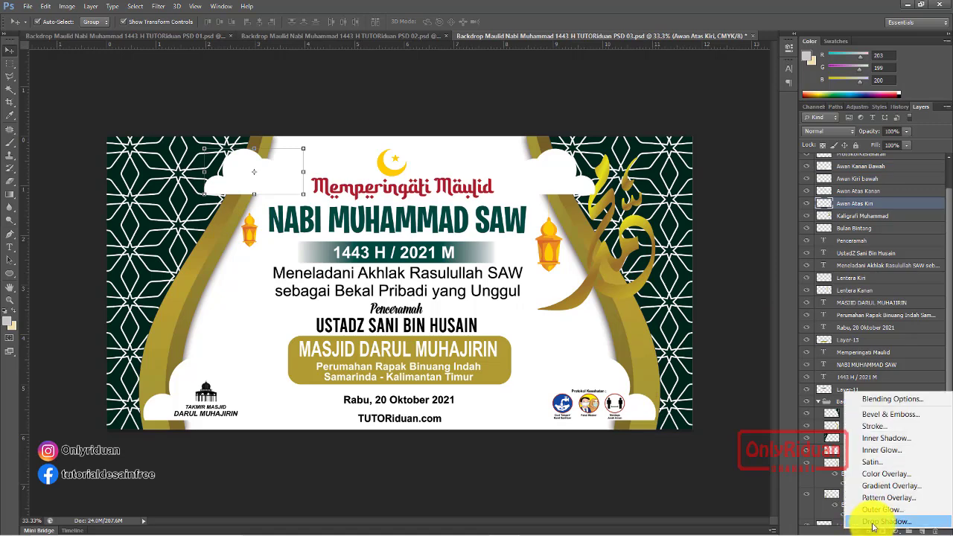
{"action": "left_click", "coordinate": [862, 519]}
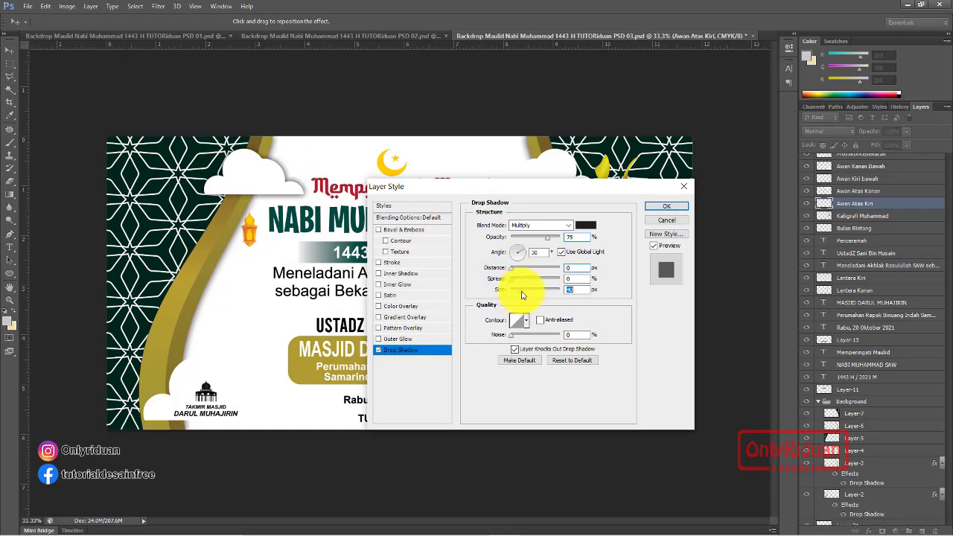
{"action": "left_click", "coordinate": [658, 207]}
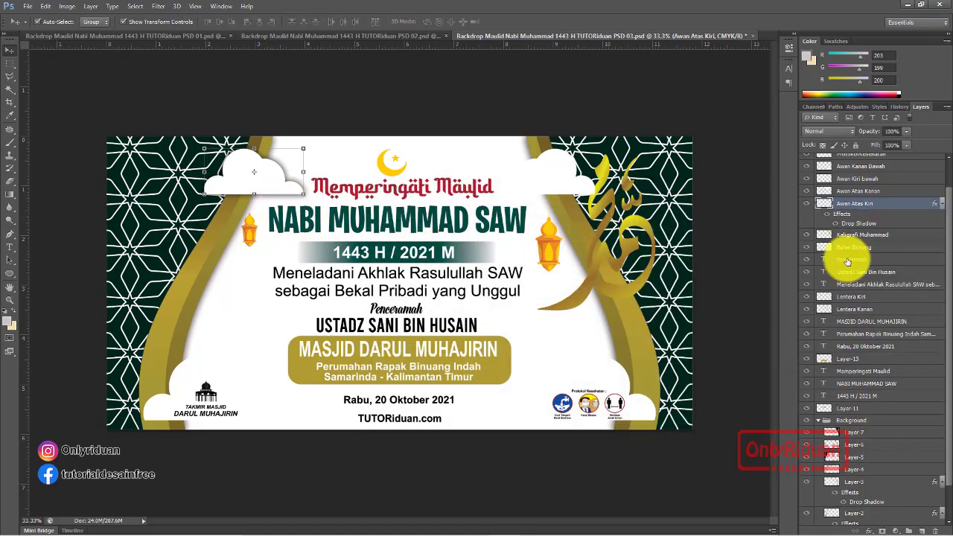
{"action": "right_click", "coordinate": [869, 203]}
{"action": "left_click", "coordinate": [884, 221]}
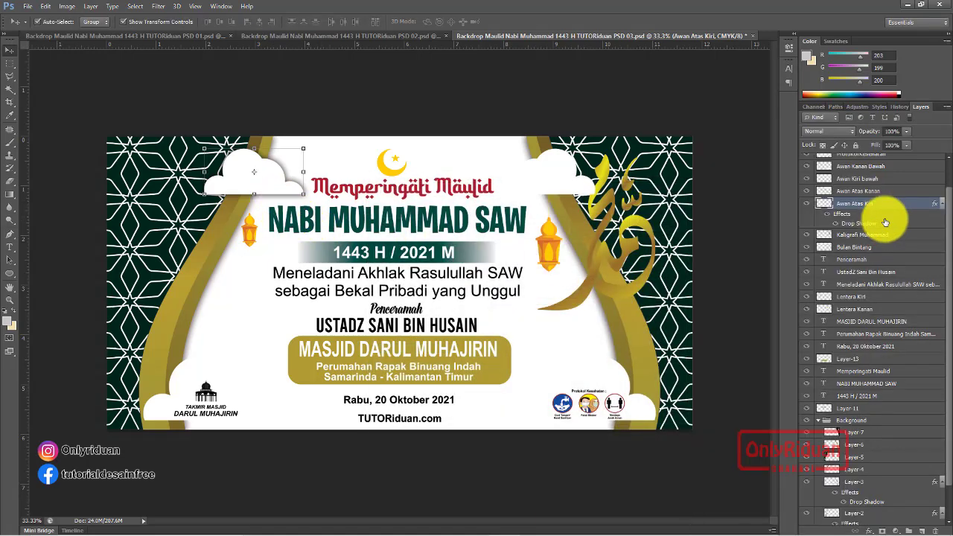
{"action": "right_click", "coordinate": [884, 222]}
{"action": "left_click", "coordinate": [841, 380]}
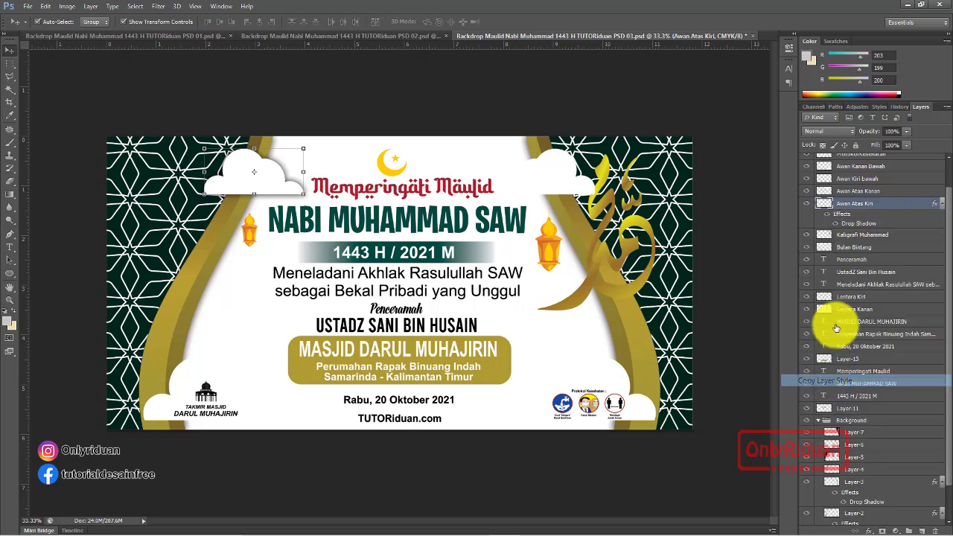
Step: Paste the drop shadow onto Awan Atas Kanan, Awan Kiri bawah and Awan Kanan Bawah
{"action": "left_click", "coordinate": [867, 190]}
{"action": "right_click", "coordinate": [870, 190]}
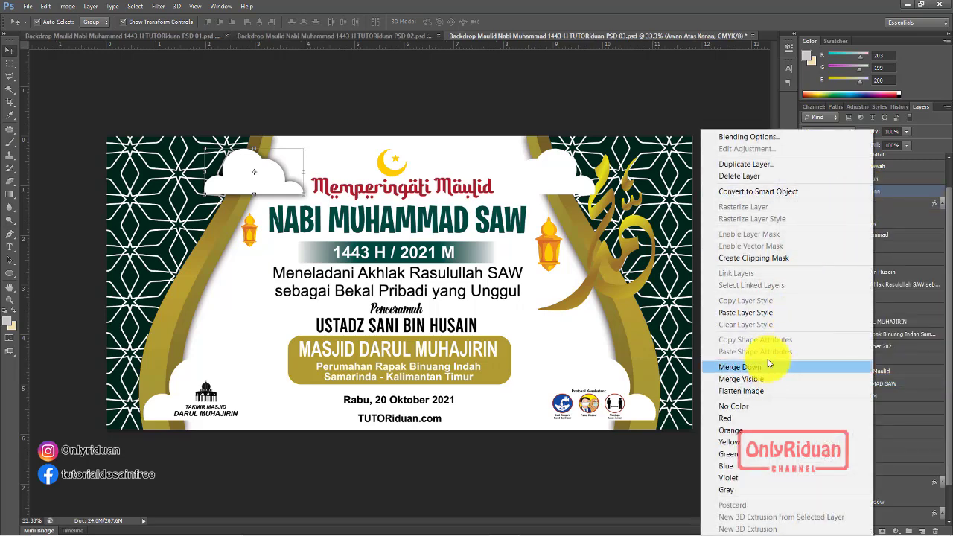
{"action": "left_click", "coordinate": [745, 312]}
{"action": "left_click", "coordinate": [878, 179]}
{"action": "right_click", "coordinate": [881, 180]}
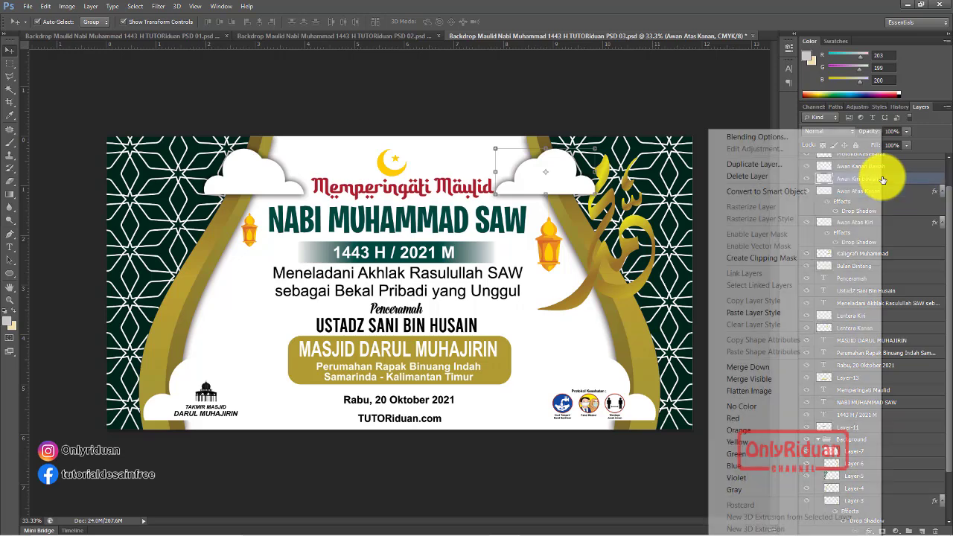
{"action": "left_click", "coordinate": [760, 313]}
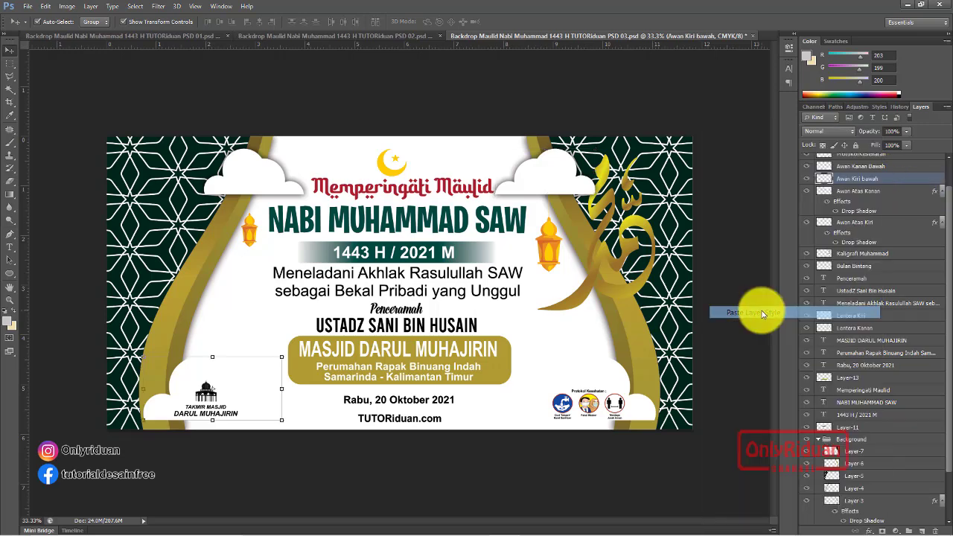
{"action": "right_click", "coordinate": [864, 167]}
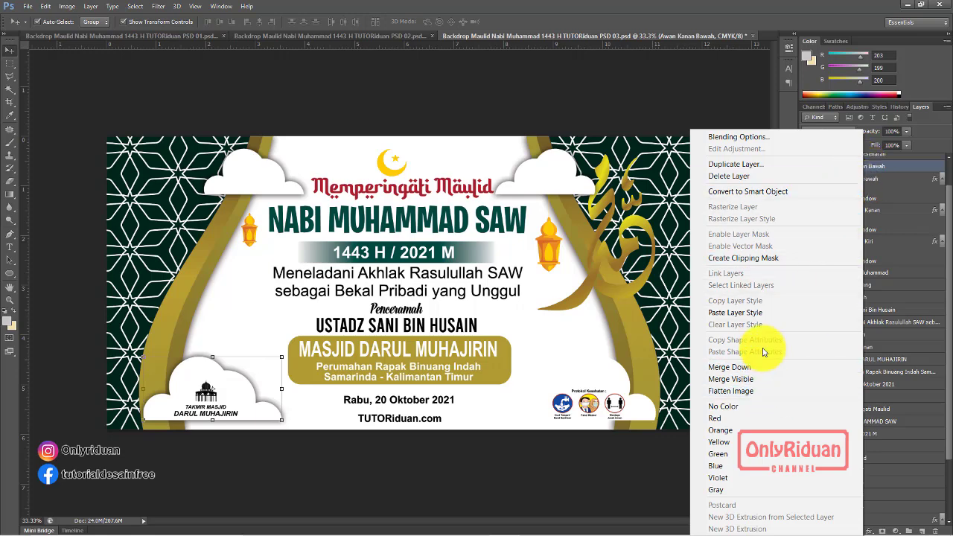
{"action": "left_click", "coordinate": [757, 311]}
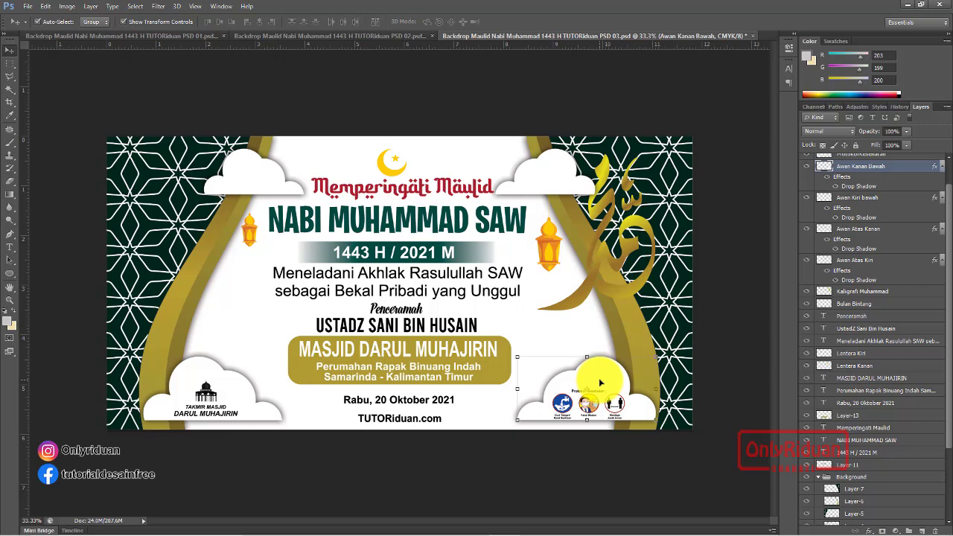
{"action": "left_click", "coordinate": [28, 6]}
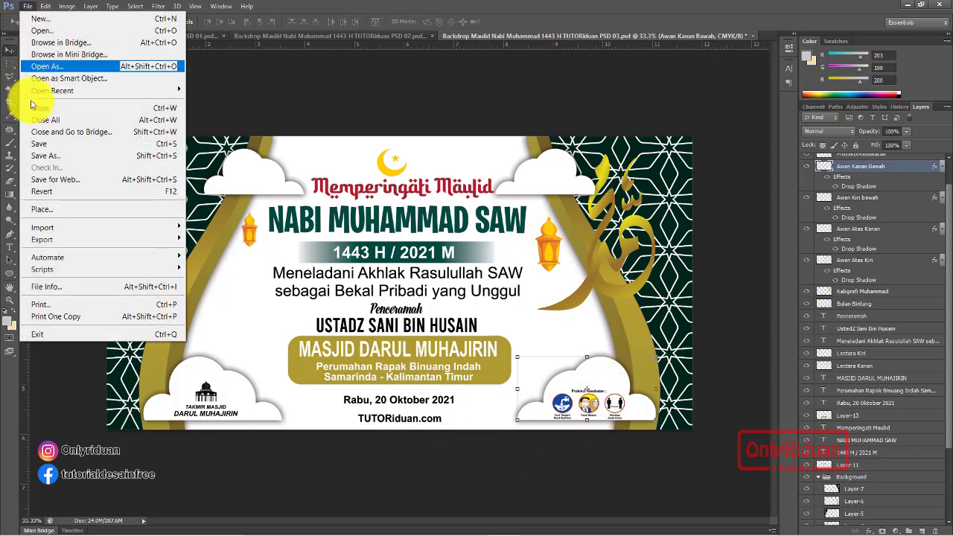
Step: Place the speaker's photo into the banner at its lower left
{"action": "left_click", "coordinate": [40, 208]}
{"action": "left_click", "coordinate": [480, 327]}
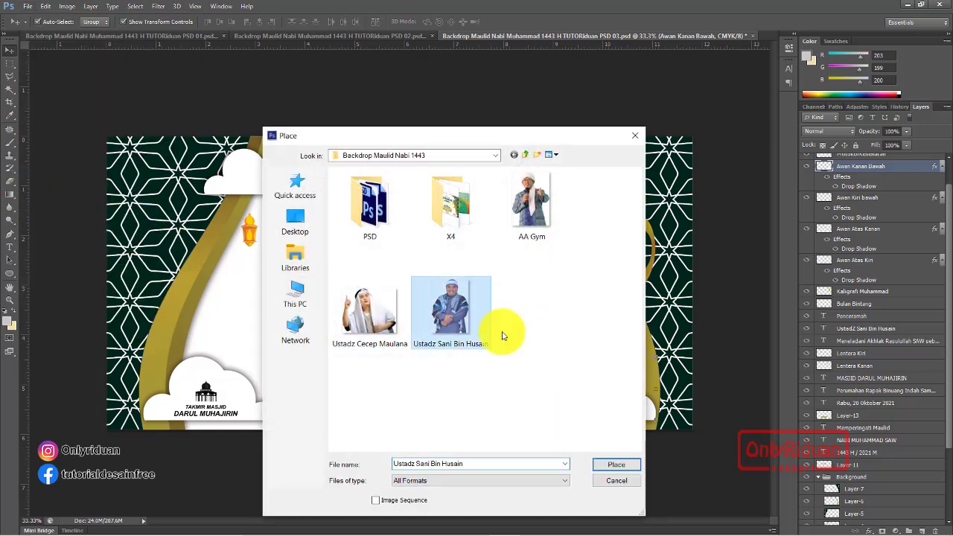
{"action": "left_click", "coordinate": [608, 466]}
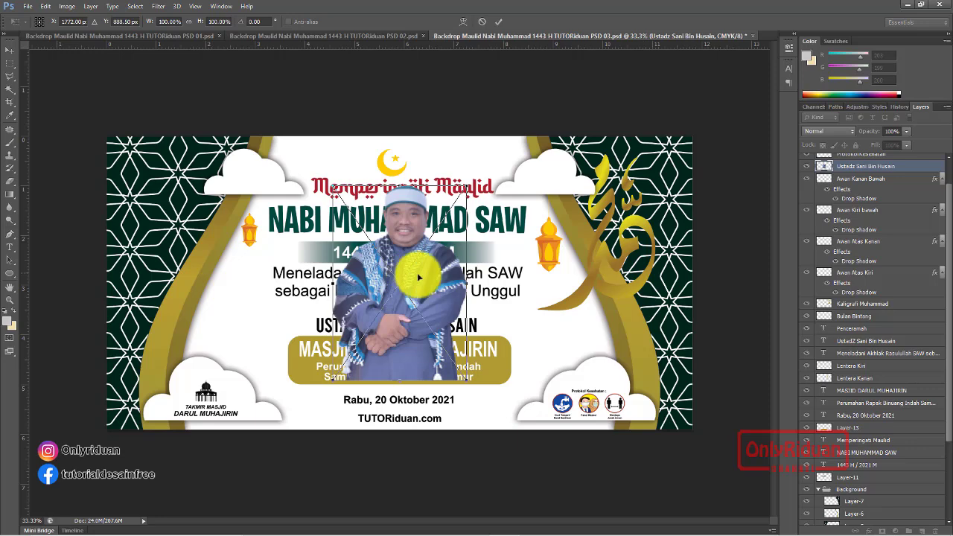
{"action": "left_click_drag", "start_coordinate": [369, 290], "coordinate": [199, 288]}
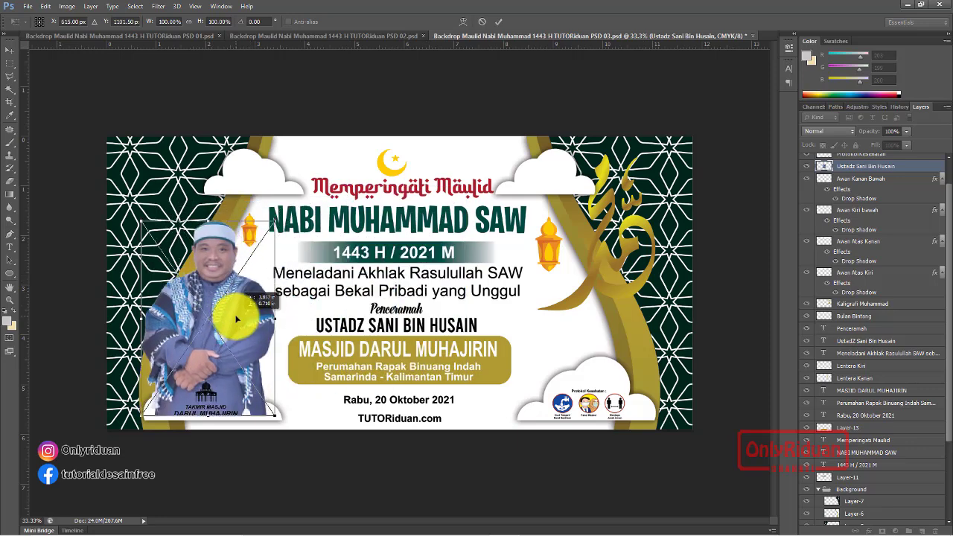
{"action": "left_click", "coordinate": [498, 23]}
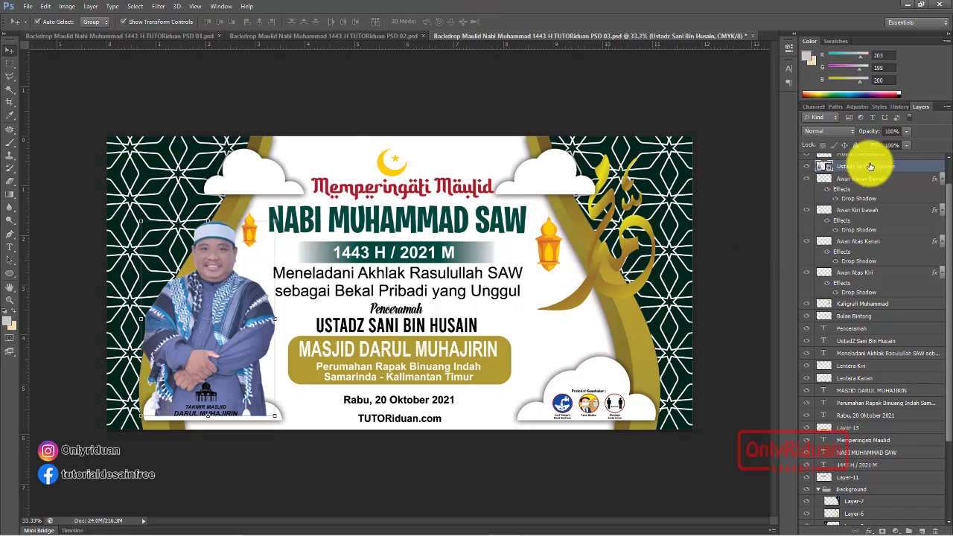
Step: Move the photo layer beneath the cloud layers and enlarge it to about 107%
{"action": "left_click_drag", "start_coordinate": [868, 171], "coordinate": [867, 292]}
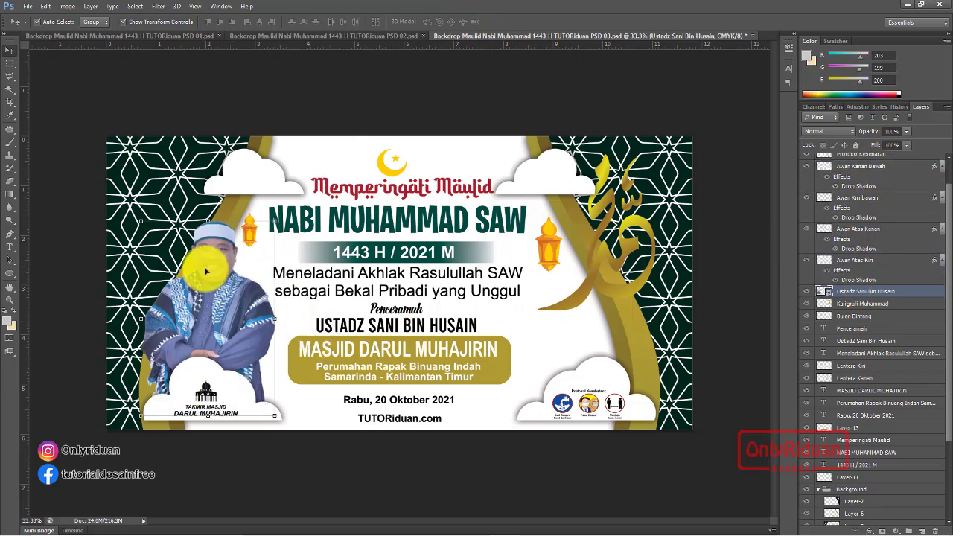
{"action": "left_click_drag", "start_coordinate": [143, 224], "coordinate": [135, 209]}
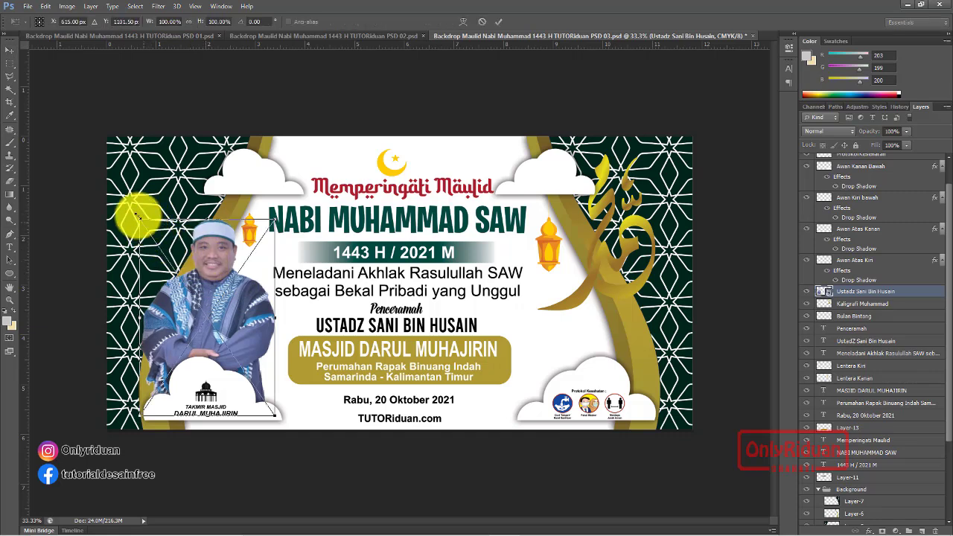
{"action": "left_click", "coordinate": [497, 23]}
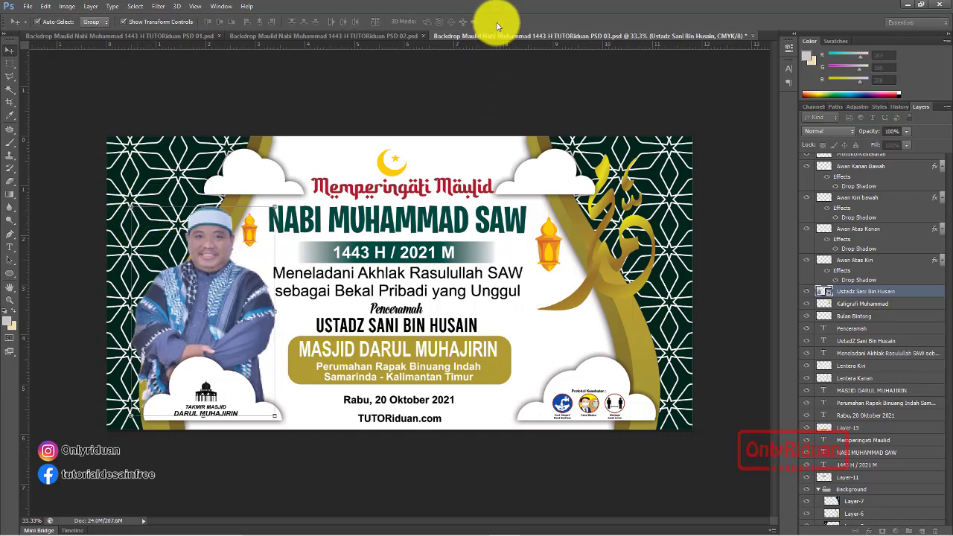
Step: Give Kaligrafi Muhammad a white stroke and a Multiply drop shadow at 75% opacity
{"action": "left_click", "coordinate": [115, 88]}
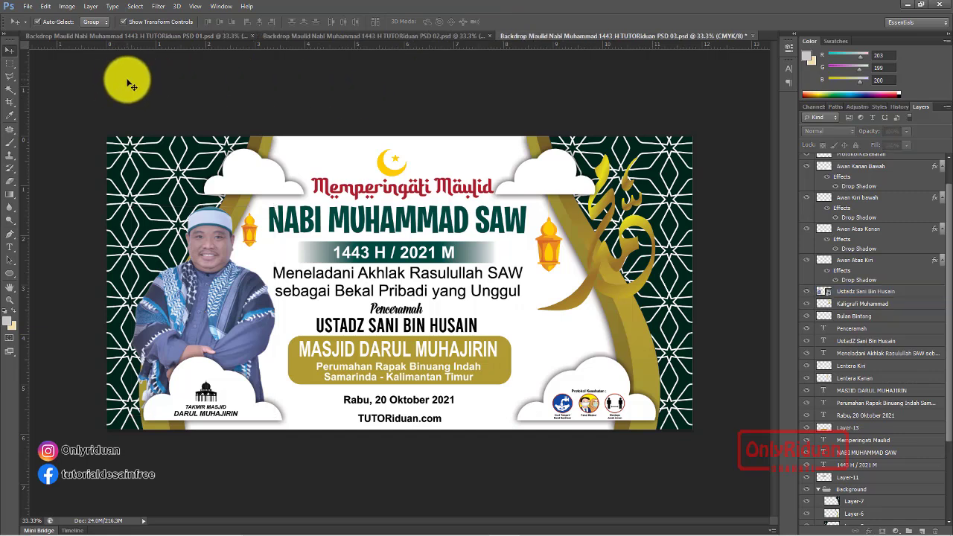
{"action": "left_click", "coordinate": [615, 292]}
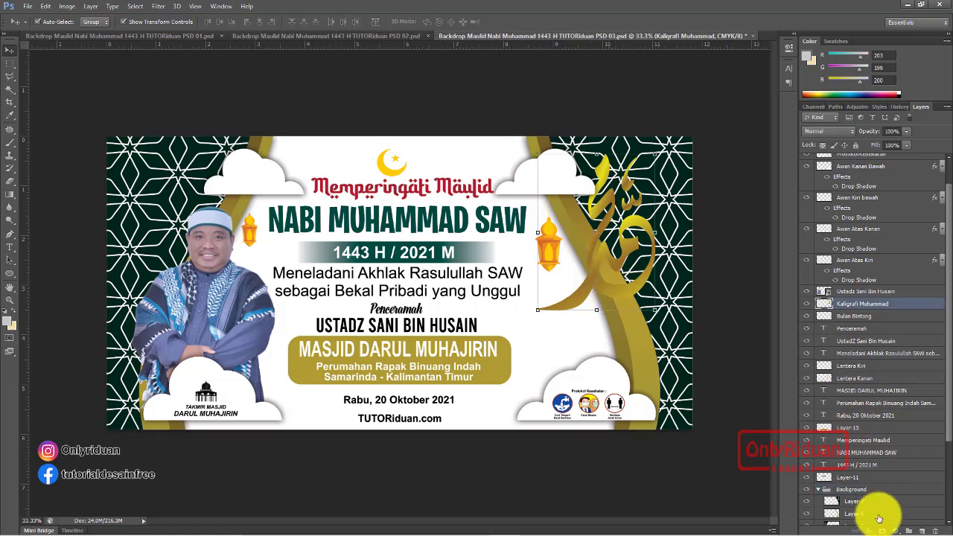
{"action": "left_click", "coordinate": [872, 530]}
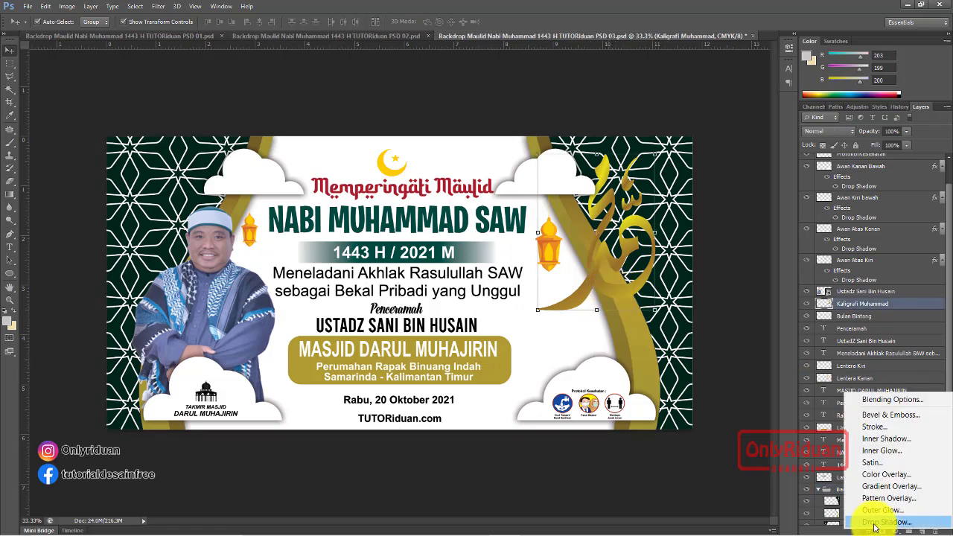
{"action": "left_click", "coordinate": [879, 429]}
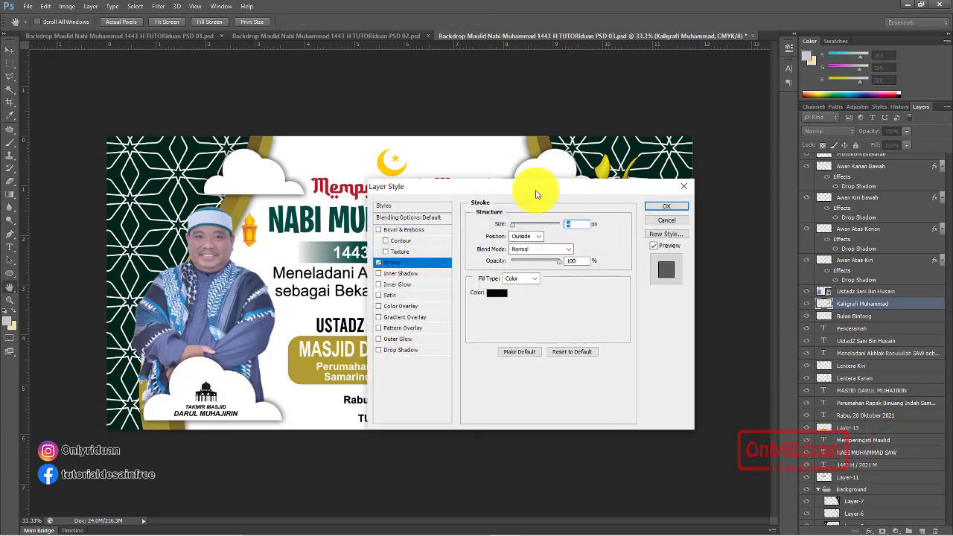
{"action": "left_click_drag", "start_coordinate": [535, 193], "coordinate": [326, 188]}
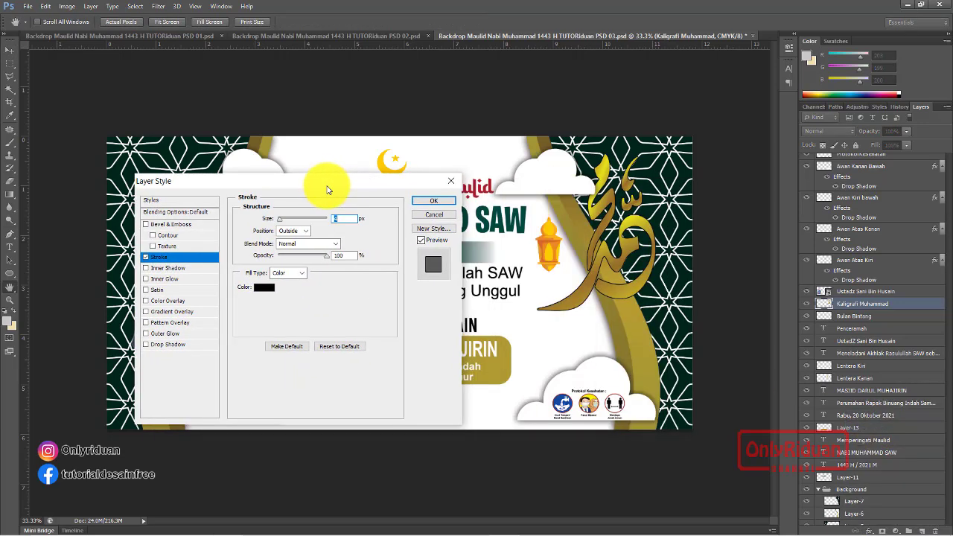
{"action": "left_click", "coordinate": [265, 289]}
{"action": "left_click", "coordinate": [498, 251]}
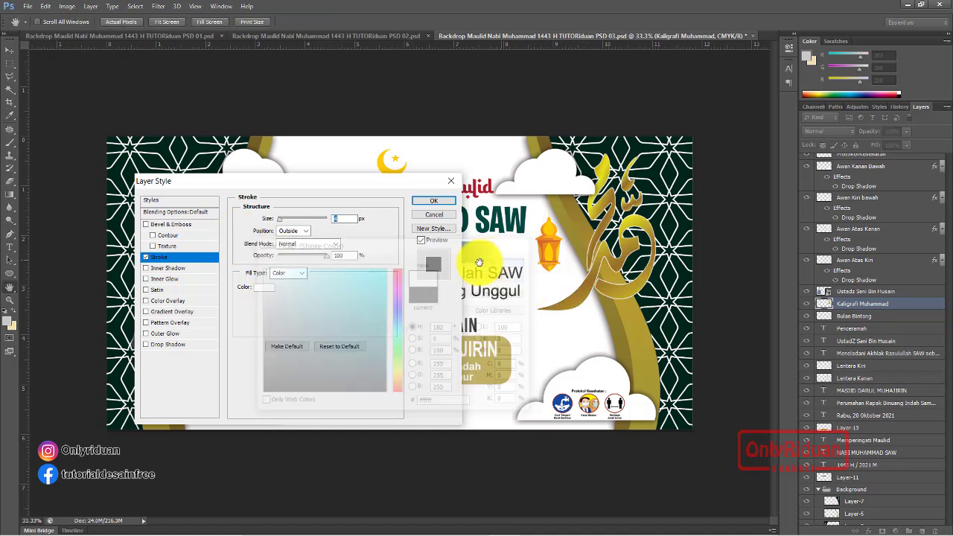
{"action": "left_click", "coordinate": [172, 345]}
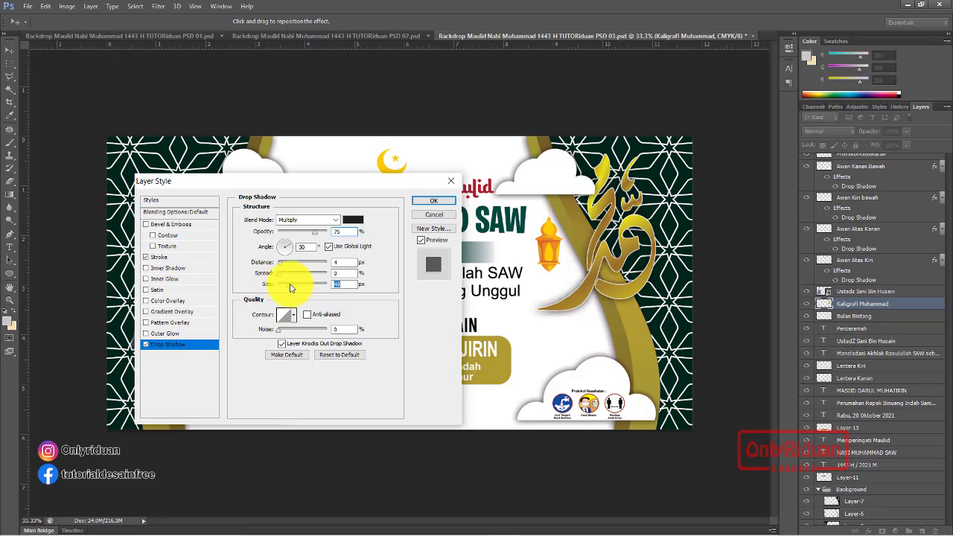
{"action": "left_click", "coordinate": [434, 200]}
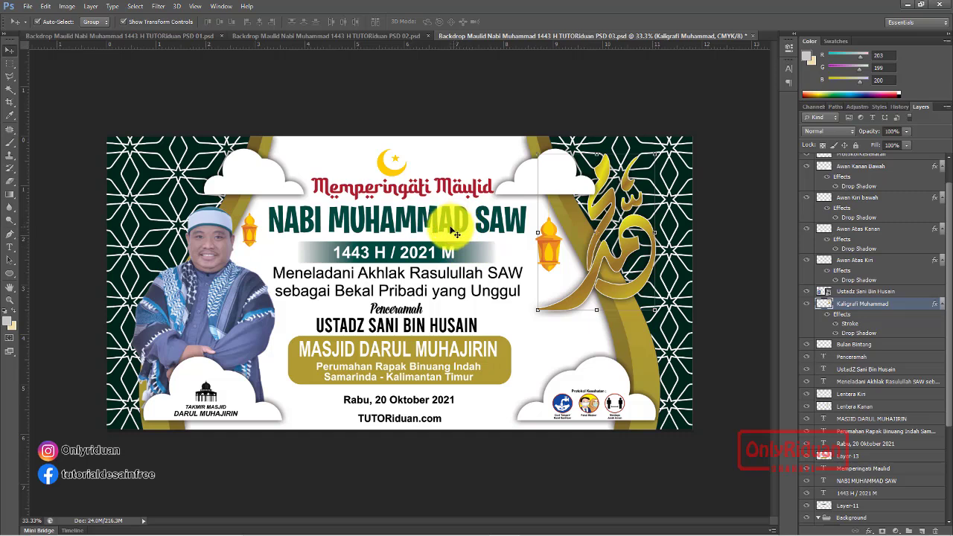
Step: Select the NABI MUHAMMAD SAW and Meneladani Akhlak text layers, leaving effects unchanged
{"action": "left_click", "coordinate": [454, 233]}
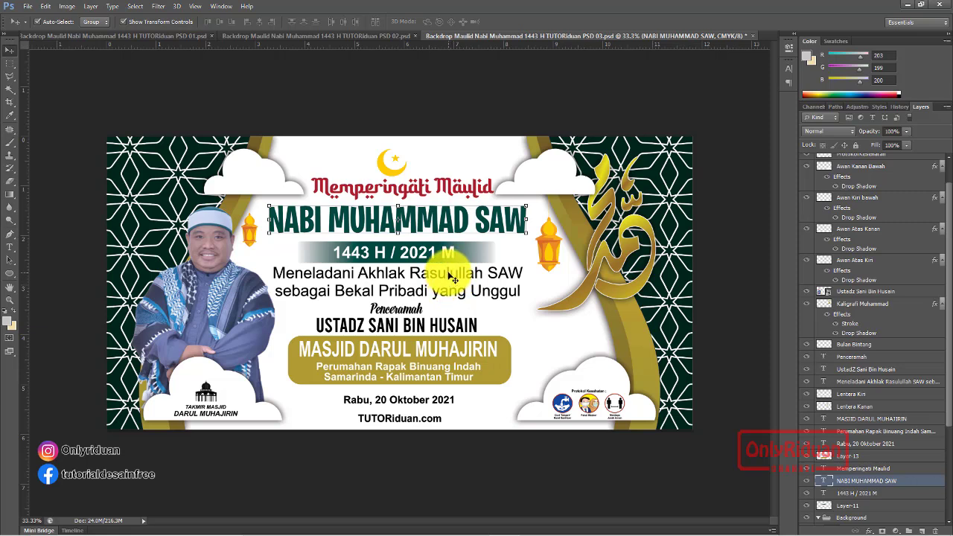
{"action": "left_click", "coordinate": [452, 283]}
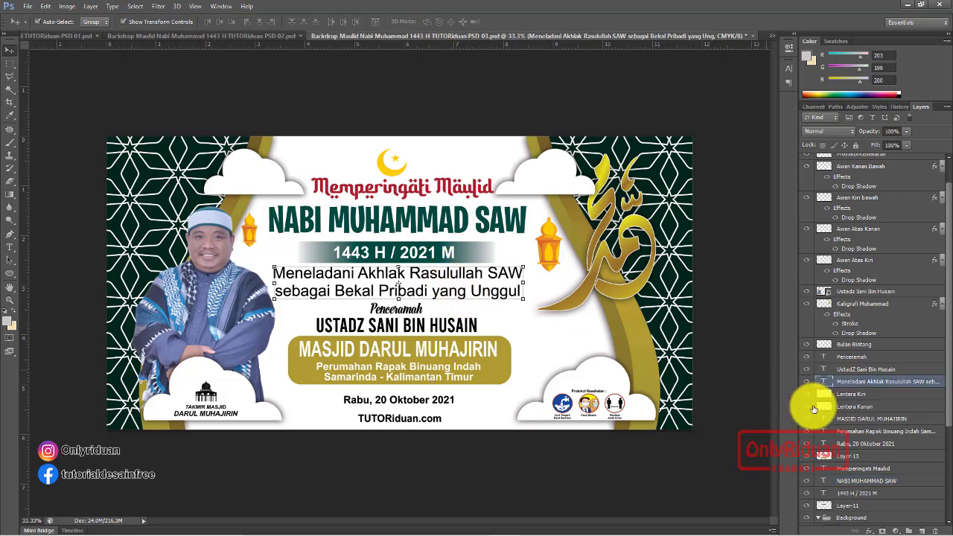
{"action": "left_click", "coordinate": [869, 530]}
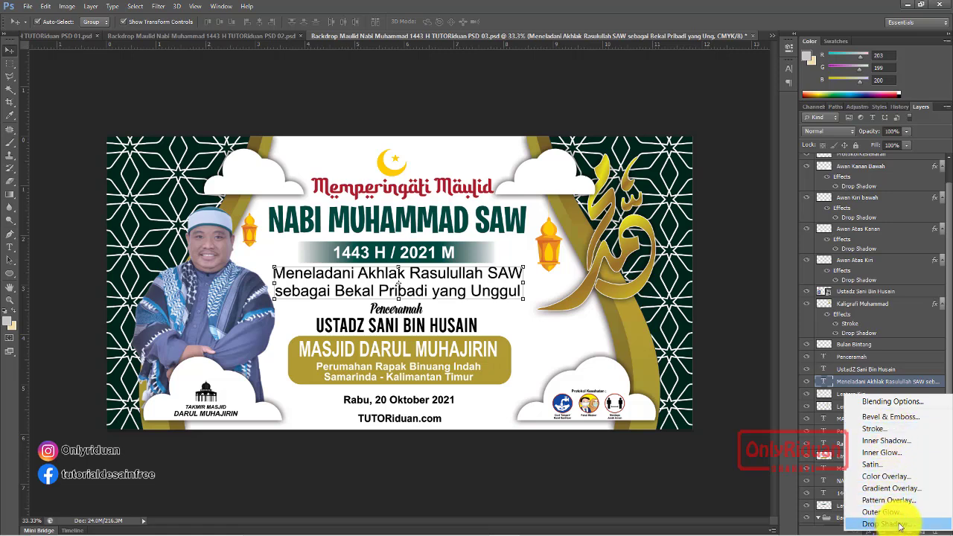
{"action": "key", "text": "Escape"}
Step: Minimize Photoshop and Explorer, switch to Backdrop Maulid Nabi 01, and group its 39 objects
{"action": "left_click", "coordinate": [907, 8]}
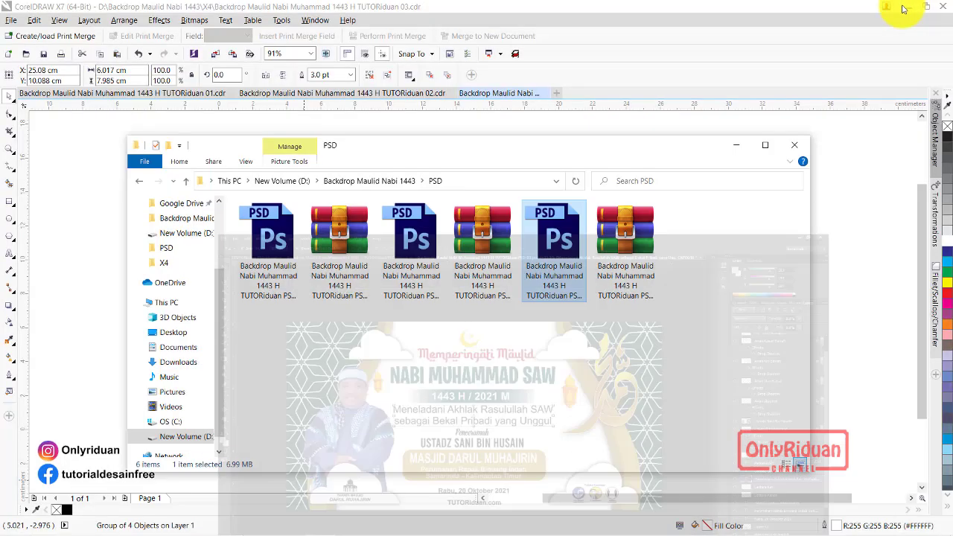
{"action": "left_click", "coordinate": [733, 146]}
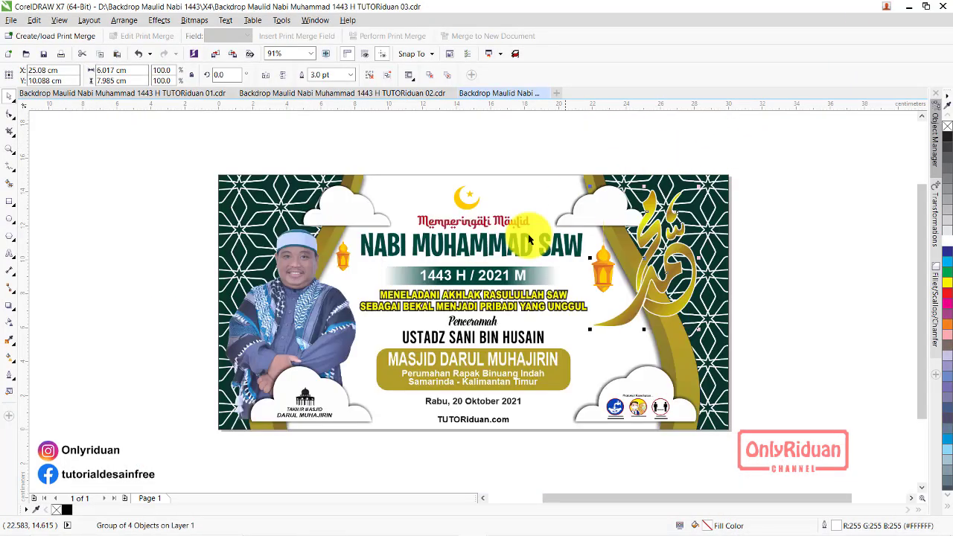
{"action": "left_click", "coordinate": [161, 95]}
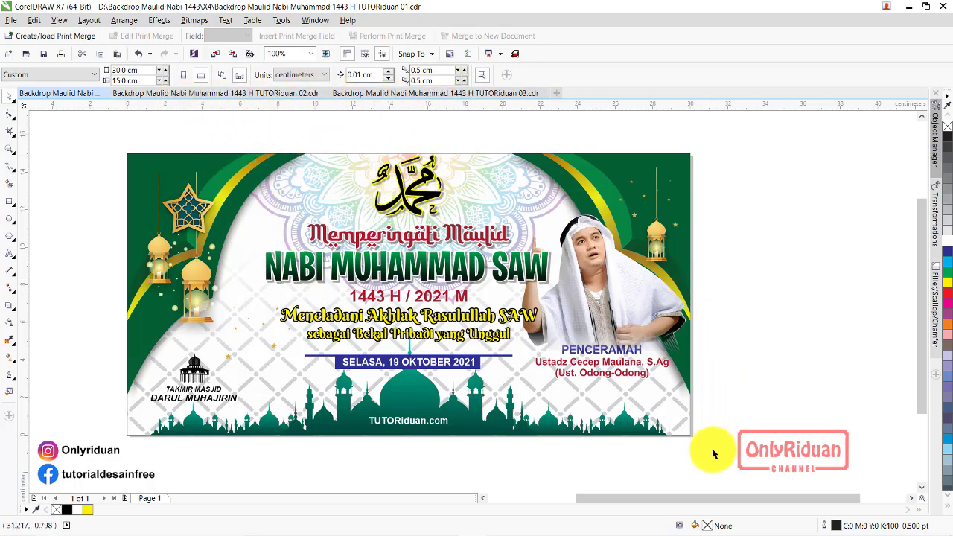
{"action": "left_click_drag", "start_coordinate": [730, 449], "coordinate": [95, 126]}
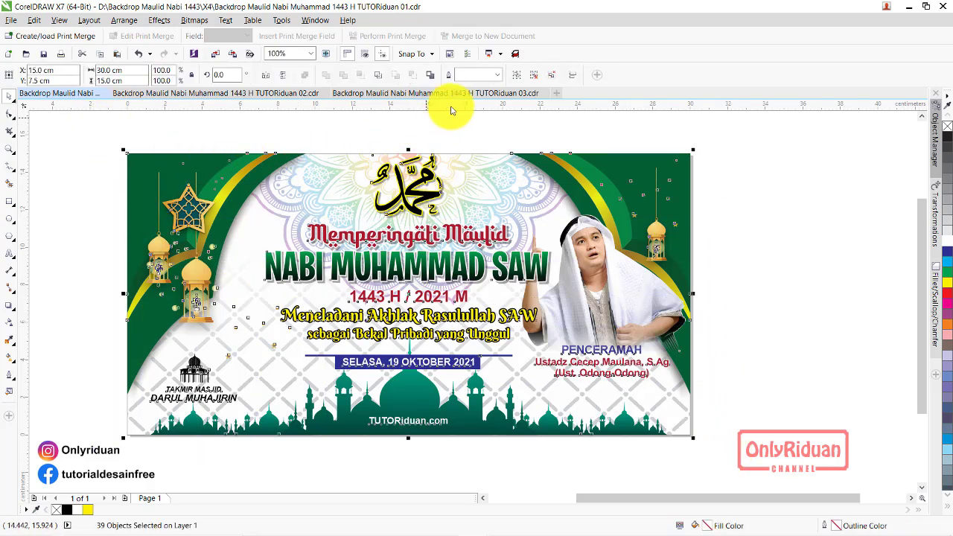
{"action": "left_click", "coordinate": [512, 78]}
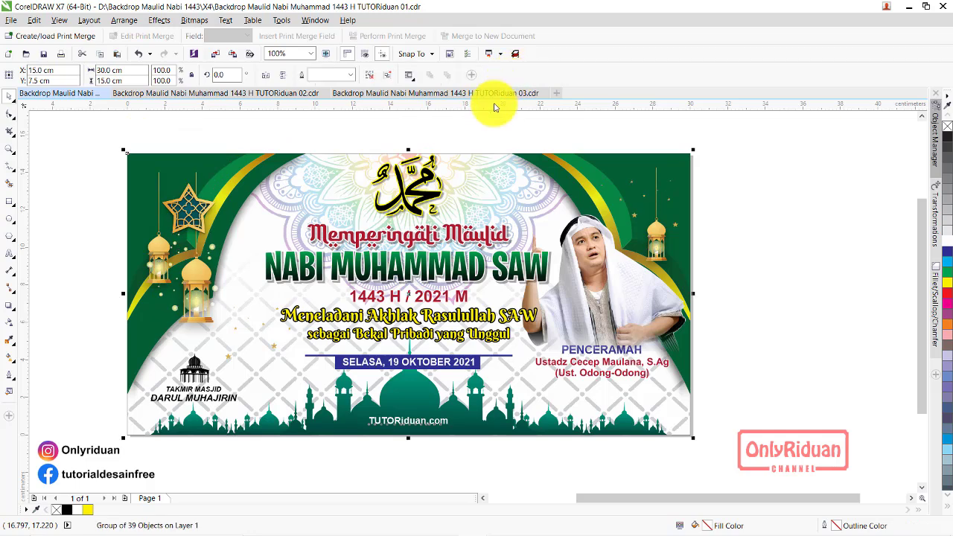
Step: Export to a new CETAK folder in D:\Backdrop Maulid Nabi 1443
{"action": "left_click", "coordinate": [11, 20]}
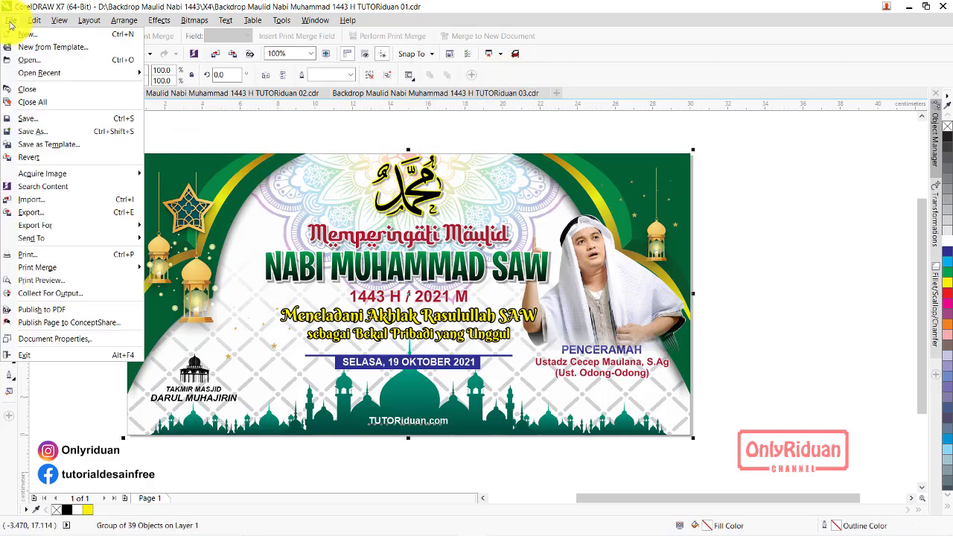
{"action": "left_click", "coordinate": [30, 212]}
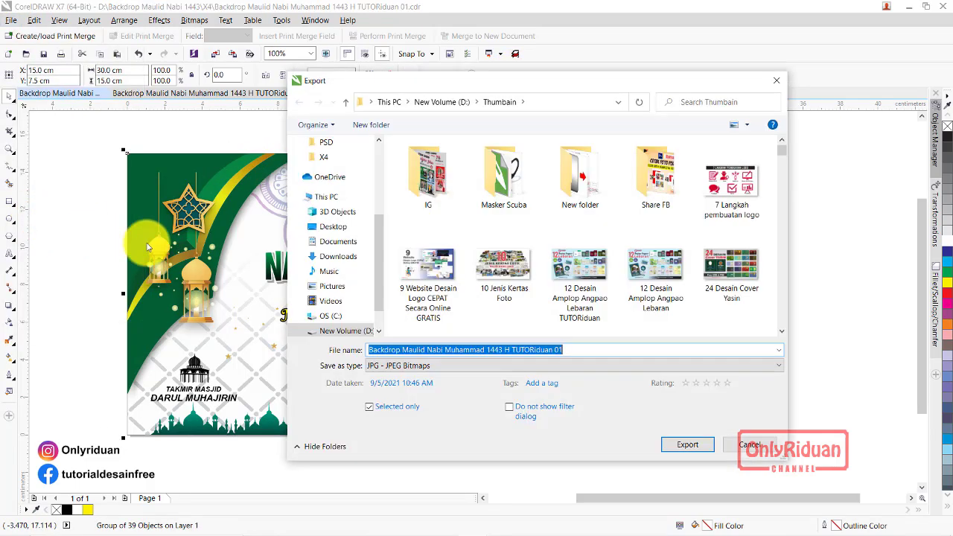
{"action": "left_click", "coordinate": [369, 333]}
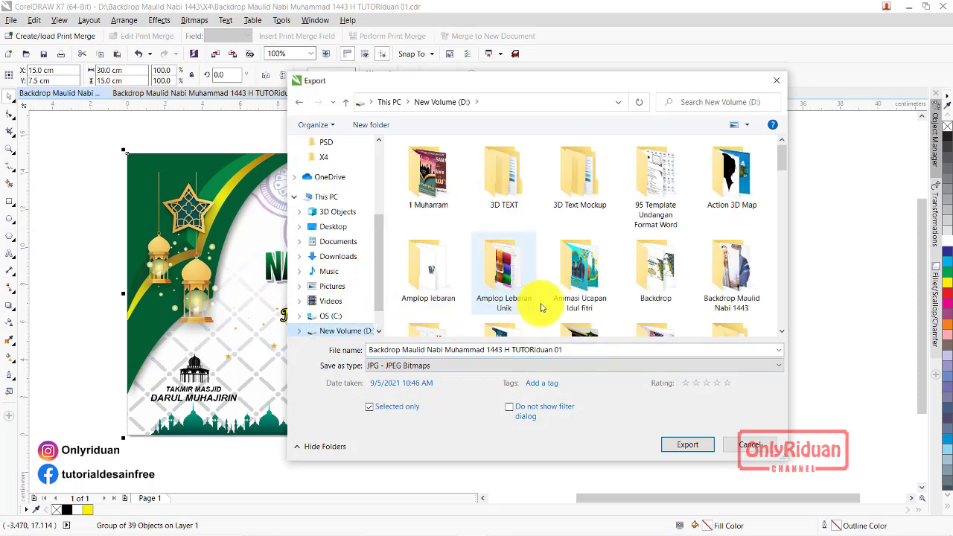
{"action": "left_click", "coordinate": [573, 268]}
{"action": "double_click", "coordinate": [733, 271]}
{"action": "type", "text": "CETAK"}
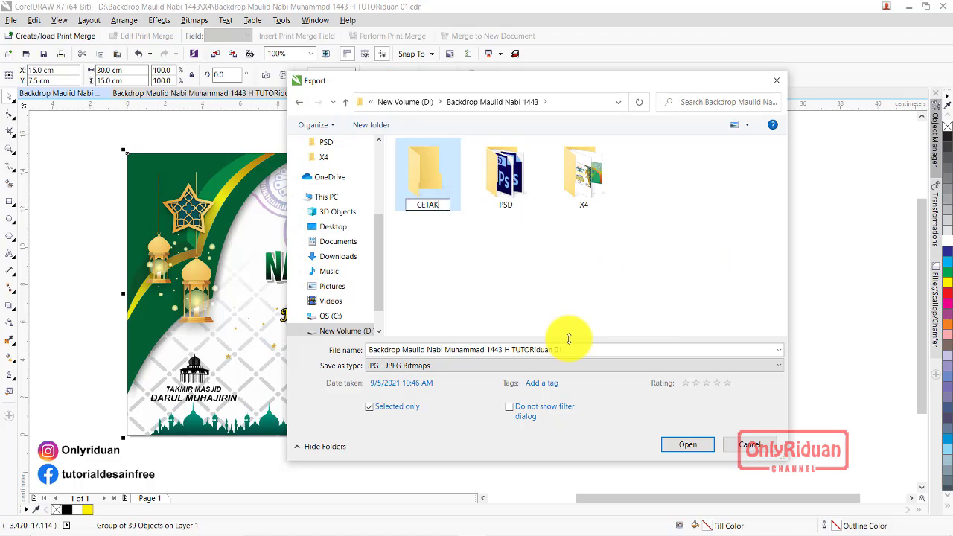
{"action": "key", "text": "Return"}
{"action": "double_click", "coordinate": [428, 177]}
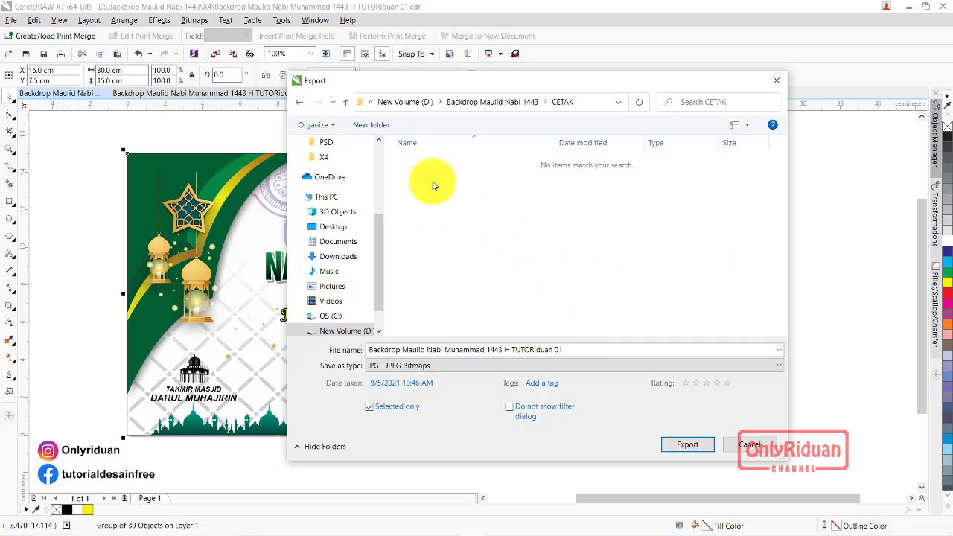
Step: Rename the export file to 'Backdrop Maulid Nabi 3X6 M 1 Lembar MA'
{"action": "left_click", "coordinate": [542, 350]}
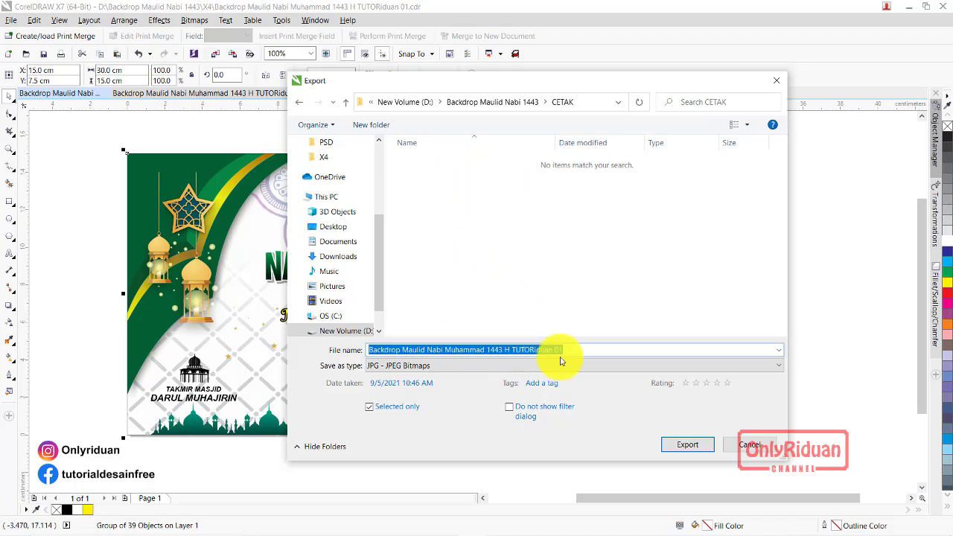
{"action": "left_click", "coordinate": [563, 349]}
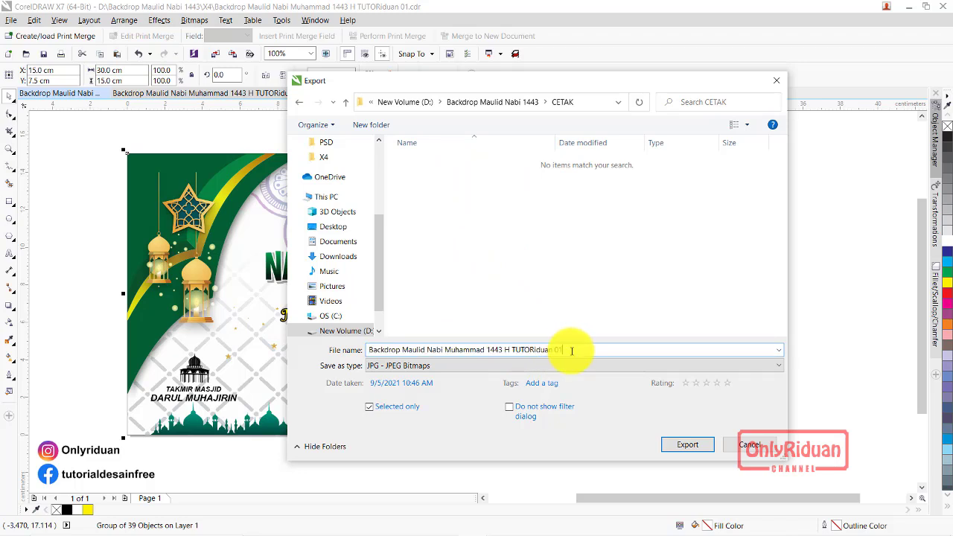
{"action": "left_click_drag", "start_coordinate": [577, 350], "coordinate": [445, 349]}
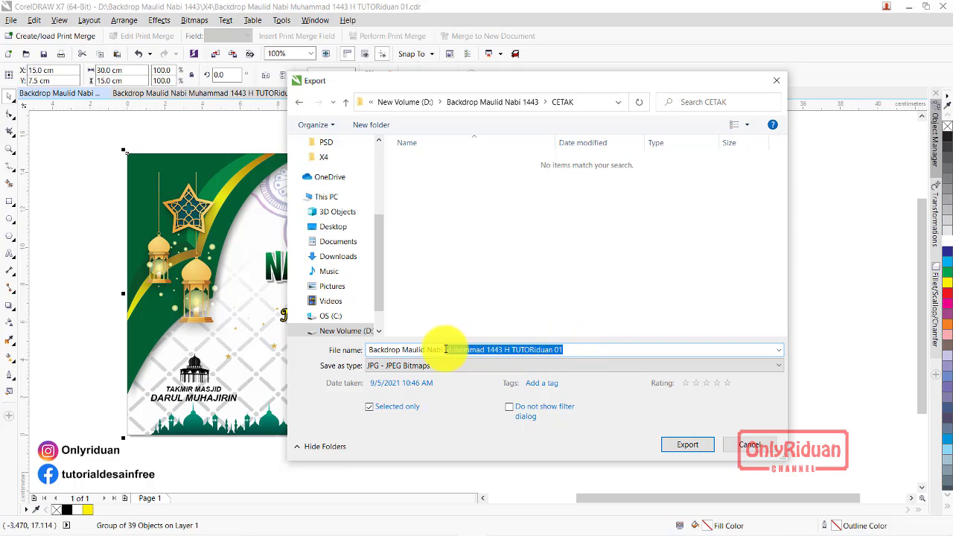
{"action": "key", "text": "BackSpace"}
{"action": "type", "text": "X6 M 1"}
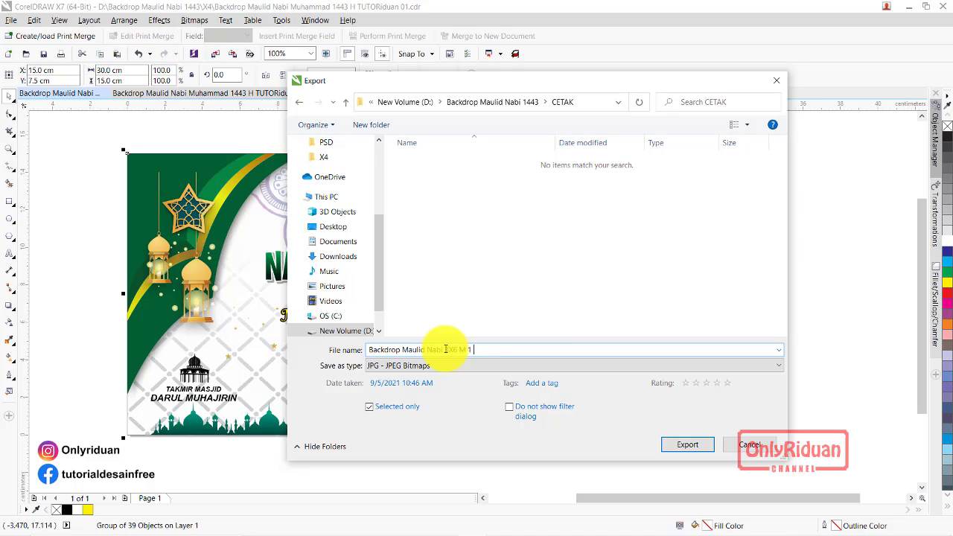
{"action": "type", "text": "mbar MA"}
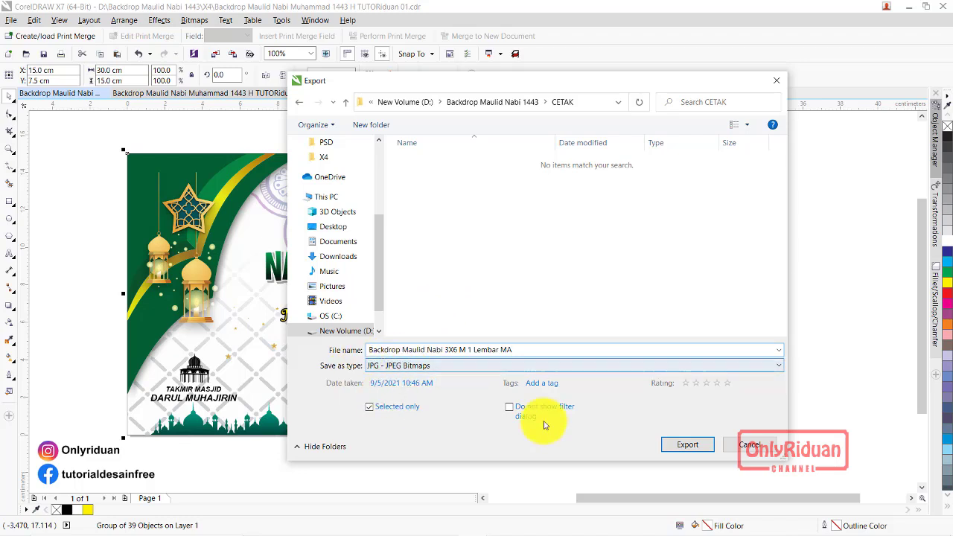
Step: Set the JPEG export to CMYK, 72 dpi, 600 cm wide (300.18 cm tall)
{"action": "left_click", "coordinate": [704, 446]}
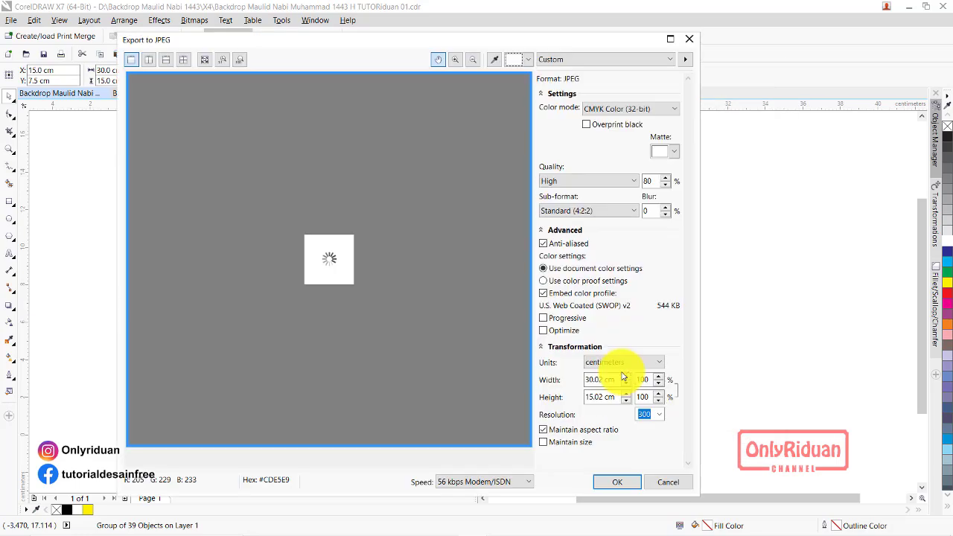
{"action": "left_click", "coordinate": [620, 110]}
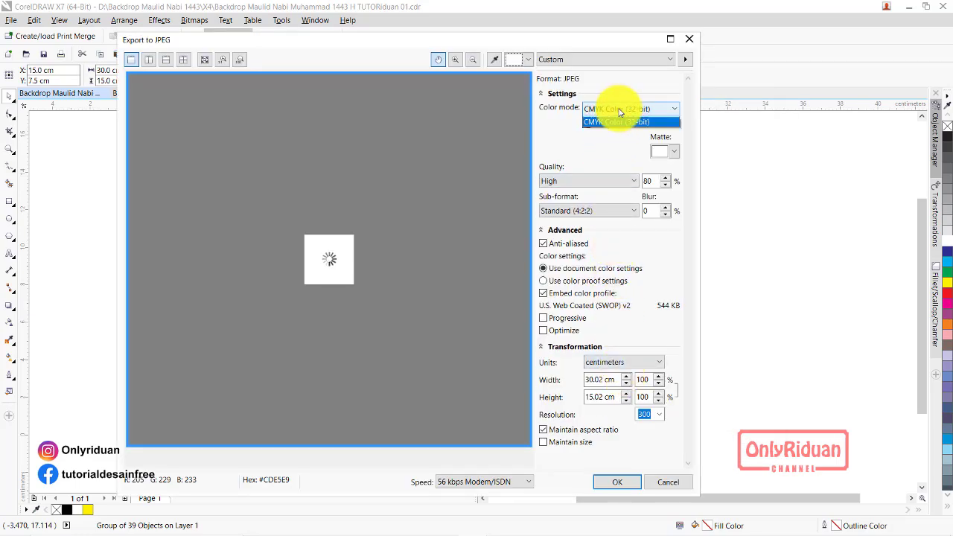
{"action": "left_click", "coordinate": [620, 110]}
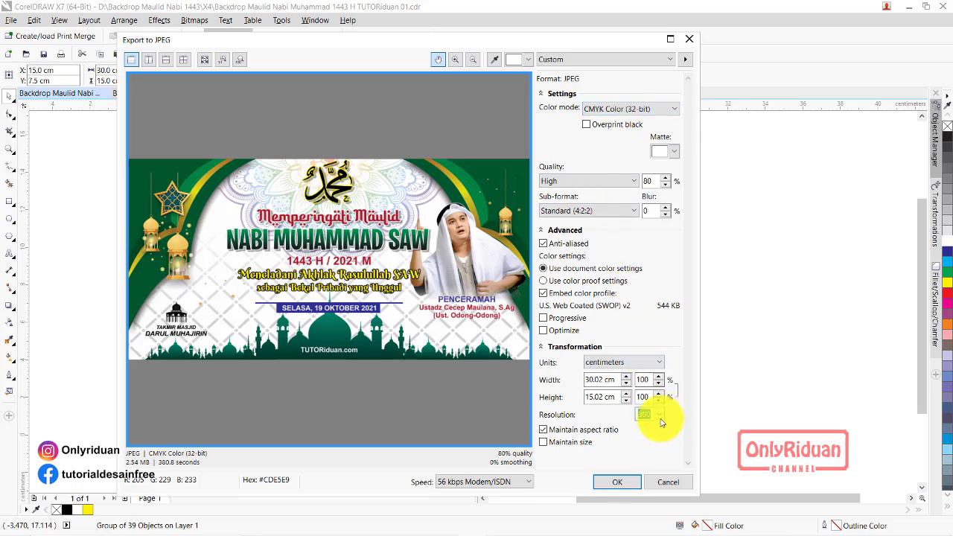
{"action": "left_click", "coordinate": [660, 415]}
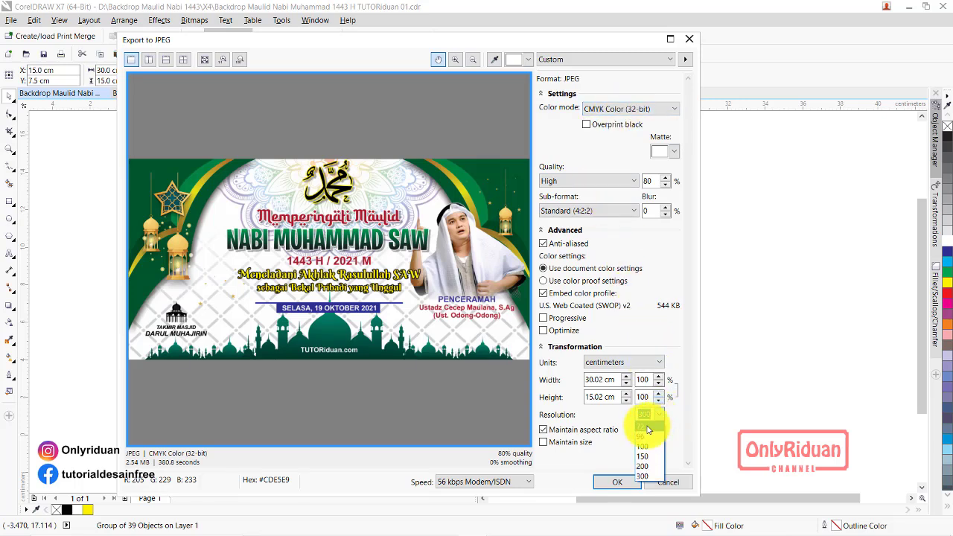
{"action": "left_click", "coordinate": [646, 427]}
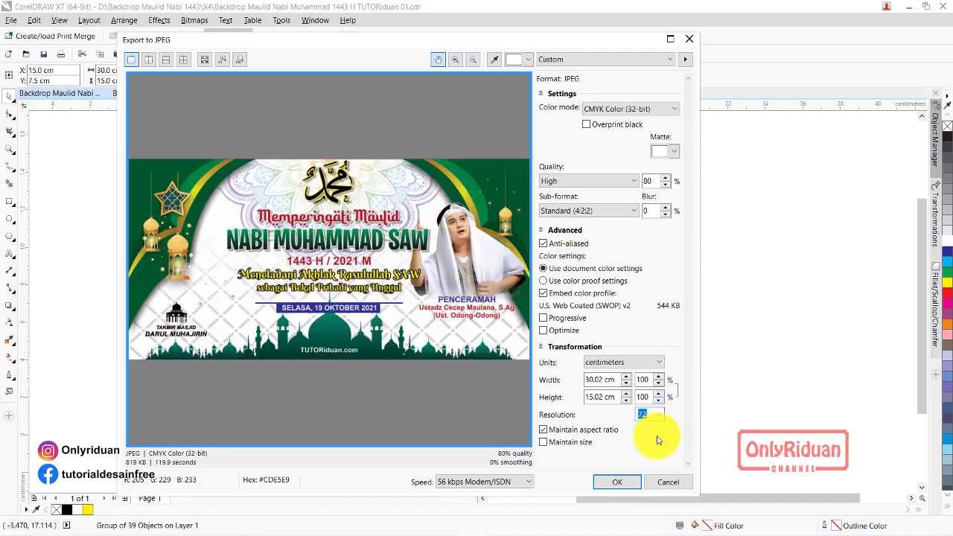
{"action": "double_click", "coordinate": [601, 380]}
{"action": "type", "text": "600"}
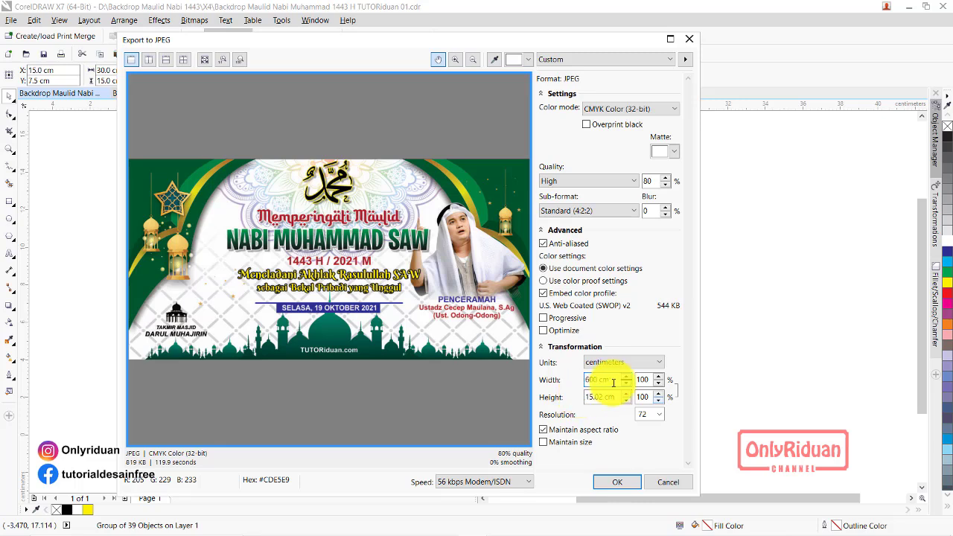
{"action": "key", "text": "Tab"}
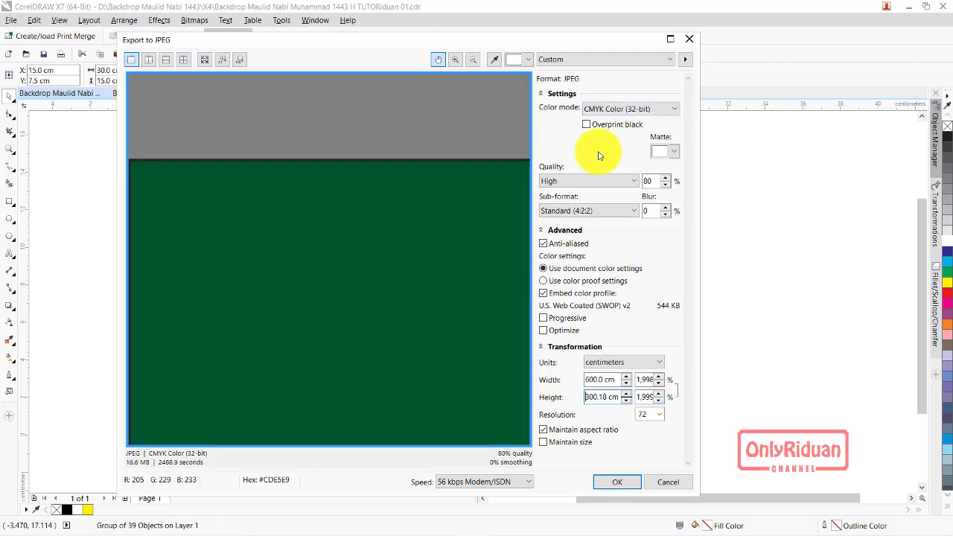
{"action": "left_click_drag", "start_coordinate": [336, 311], "coordinate": [340, 194]}
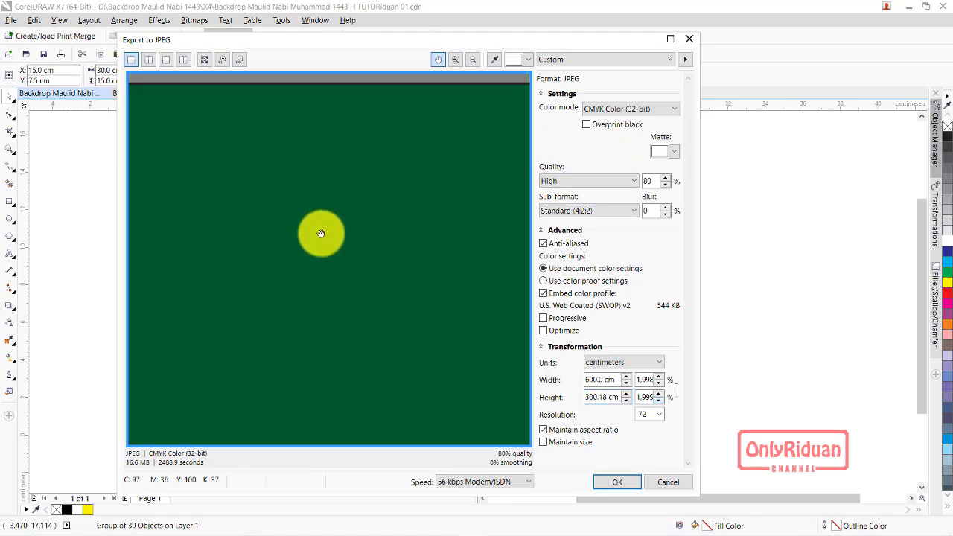
{"action": "scroll", "coordinate": [322, 231], "scroll_direction": "down", "scroll_amount": 2}
{"action": "scroll", "coordinate": [325, 227], "scroll_direction": "down", "scroll_amount": 1}
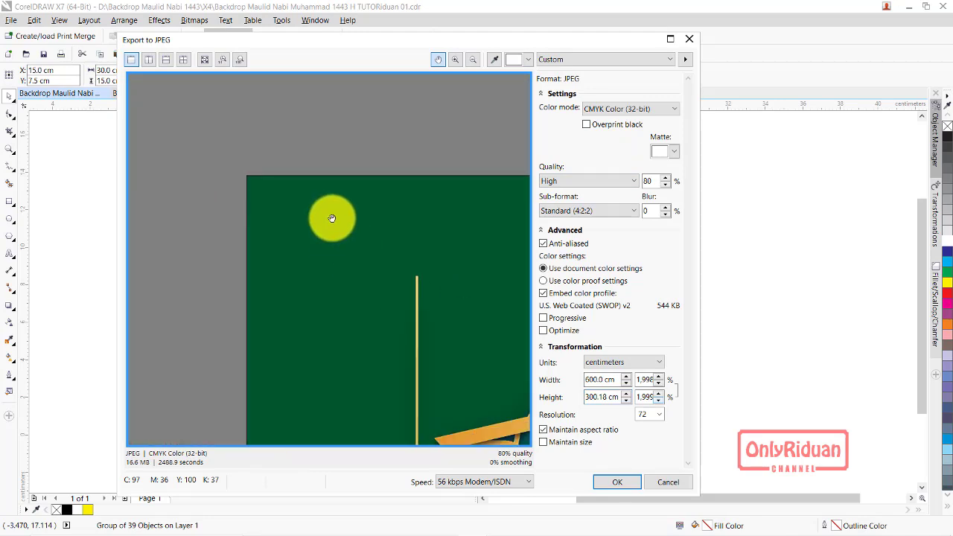
{"action": "left_click_drag", "start_coordinate": [346, 250], "coordinate": [314, 217]}
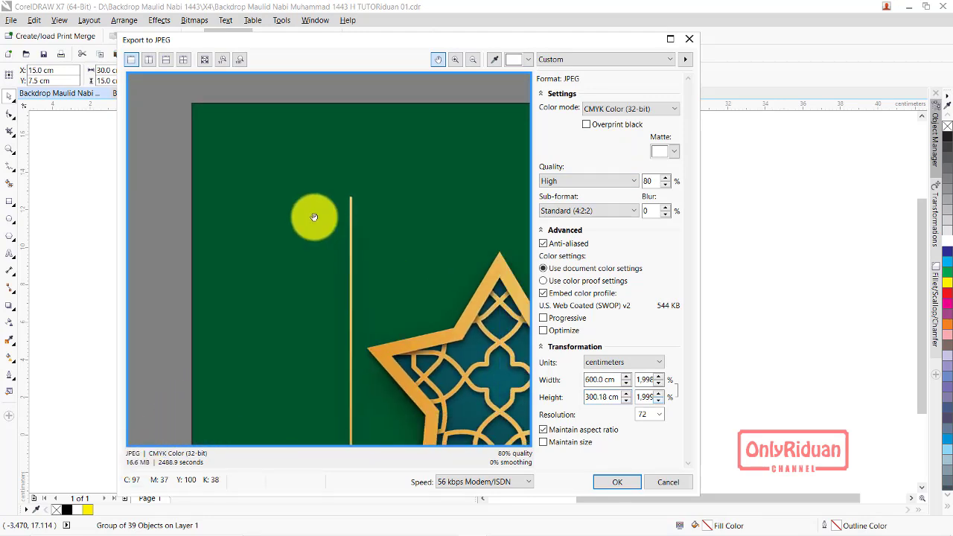
{"action": "scroll", "coordinate": [366, 260], "scroll_direction": "down", "scroll_amount": 1}
{"action": "left_click_drag", "start_coordinate": [419, 238], "coordinate": [354, 236]}
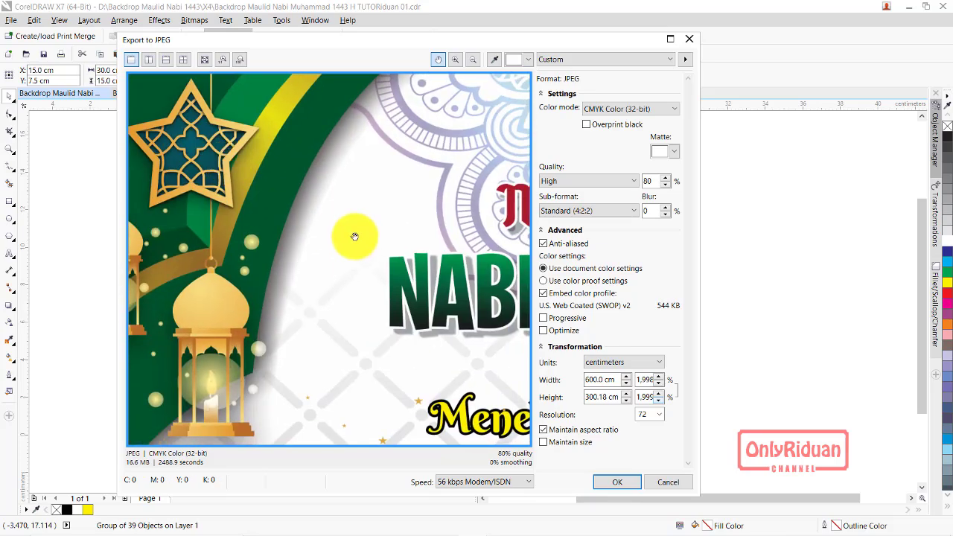
{"action": "scroll", "coordinate": [354, 236], "scroll_direction": "down", "scroll_amount": 1}
{"action": "scroll", "coordinate": [347, 240], "scroll_direction": "down", "scroll_amount": 1}
{"action": "scroll", "coordinate": [516, 206], "scroll_direction": "up", "scroll_amount": 2}
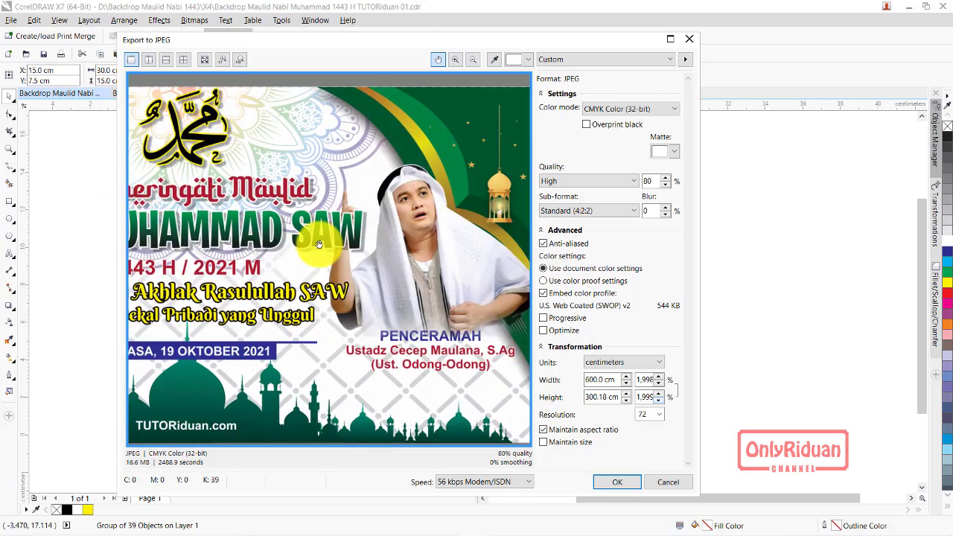
{"action": "scroll", "coordinate": [318, 244], "scroll_direction": "down", "scroll_amount": 1}
{"action": "scroll", "coordinate": [298, 283], "scroll_direction": "up", "scroll_amount": 1}
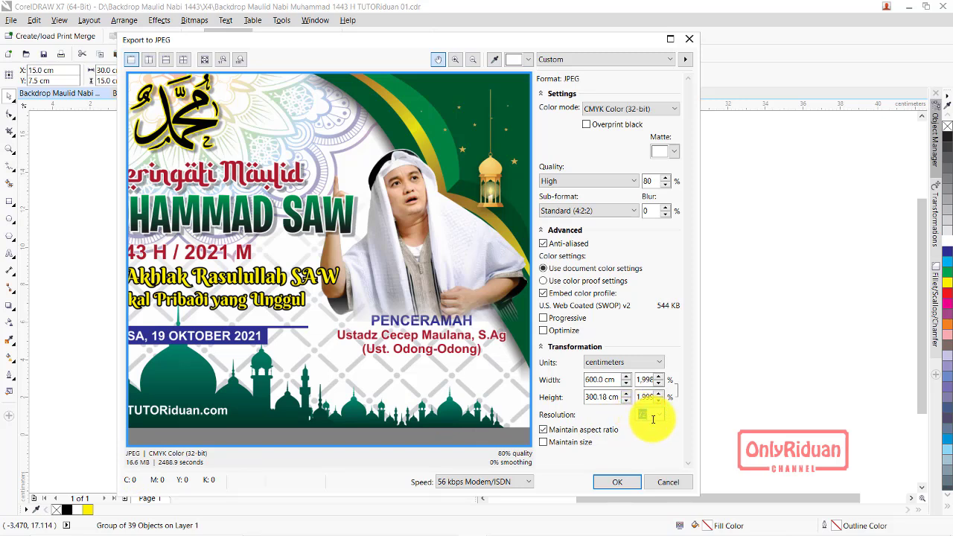
{"action": "left_click", "coordinate": [190, 351]}
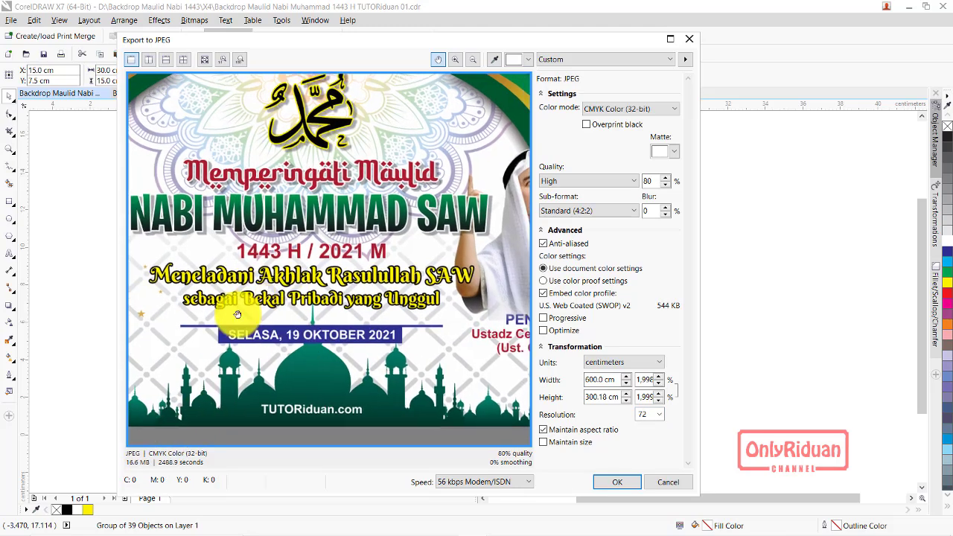
Step: Finish the first banner's 600 cm JPEG export, view documents 02 and 03, then return to Photoshop
{"action": "left_click_drag", "start_coordinate": [425, 304], "coordinate": [370, 262]}
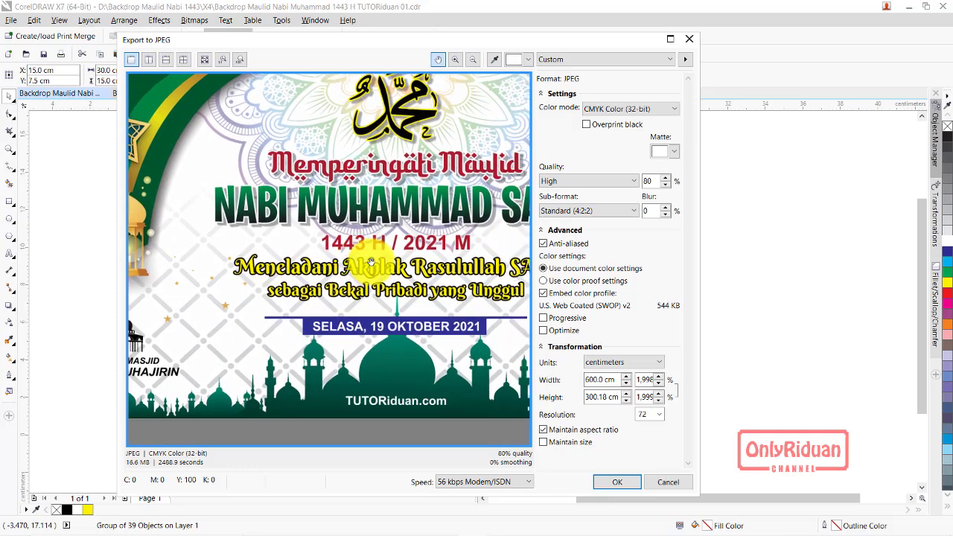
{"action": "left_click", "coordinate": [616, 482]}
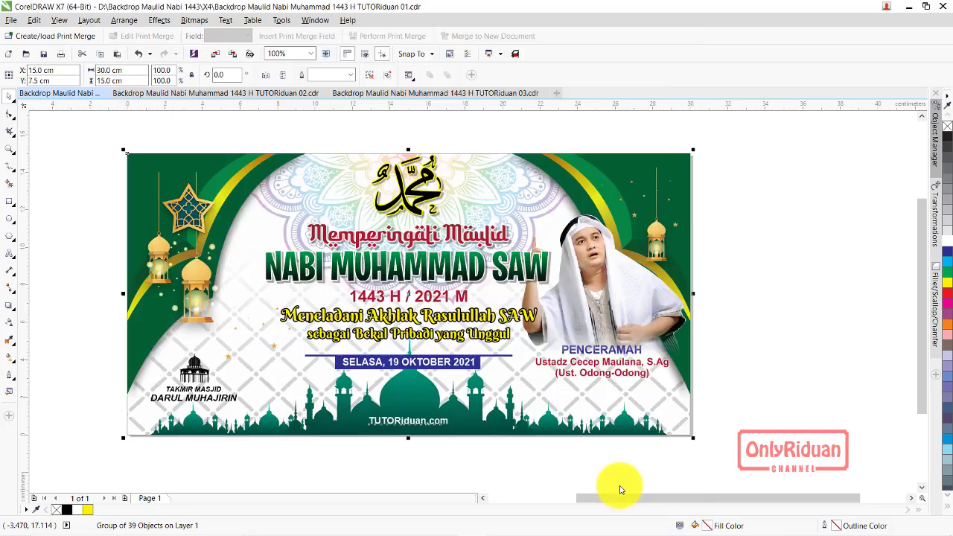
{"action": "left_click", "coordinate": [260, 94]}
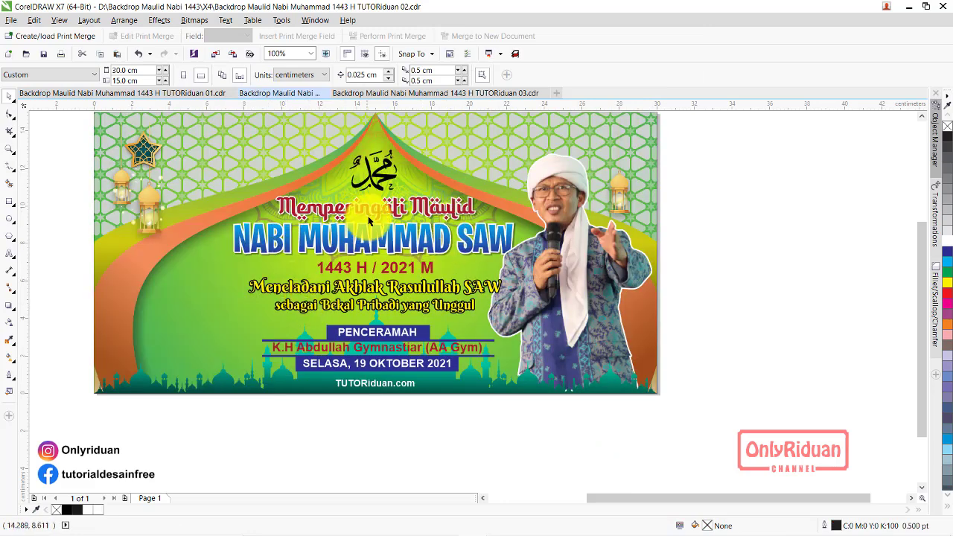
{"action": "left_click", "coordinate": [434, 93]}
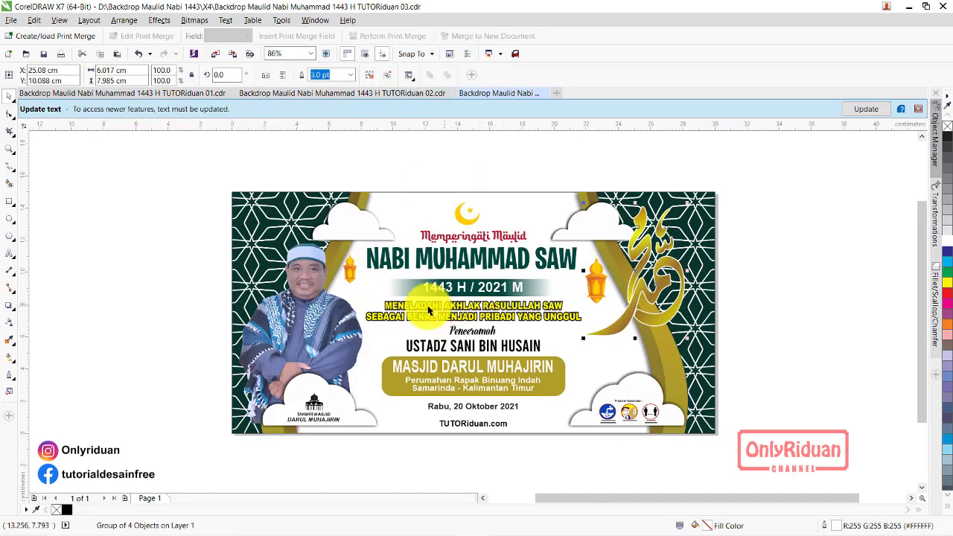
{"action": "left_click", "coordinate": [921, 111]}
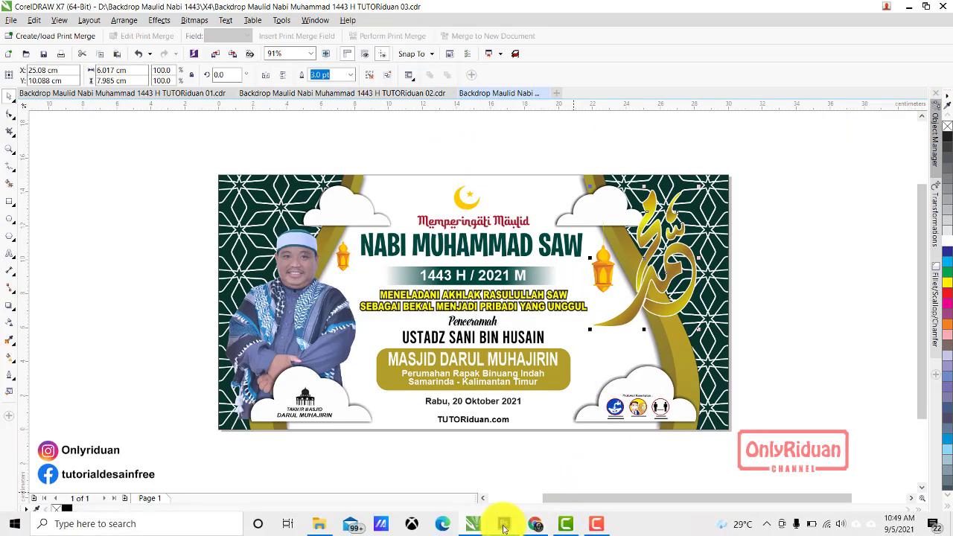
{"action": "left_click", "coordinate": [504, 523]}
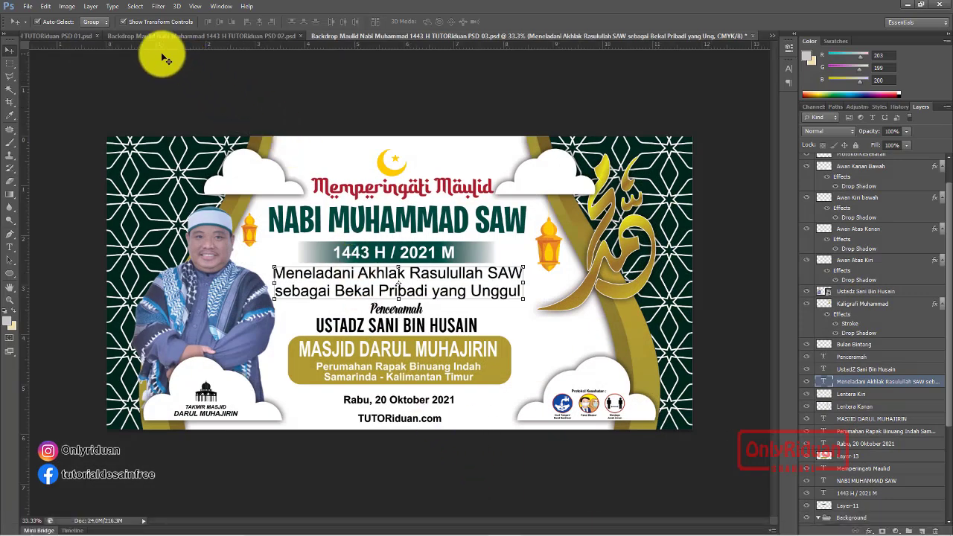
Step: Bring up the PSD 01 banner with the Kaligrafi Muhammad layer deselected and open the Image menu
{"action": "left_click", "coordinate": [75, 35]}
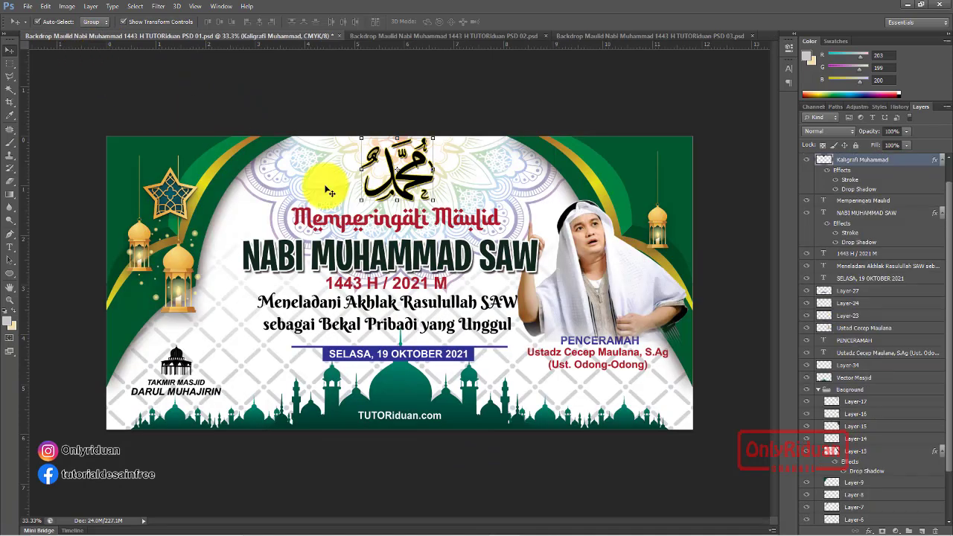
{"action": "left_click", "coordinate": [700, 363]}
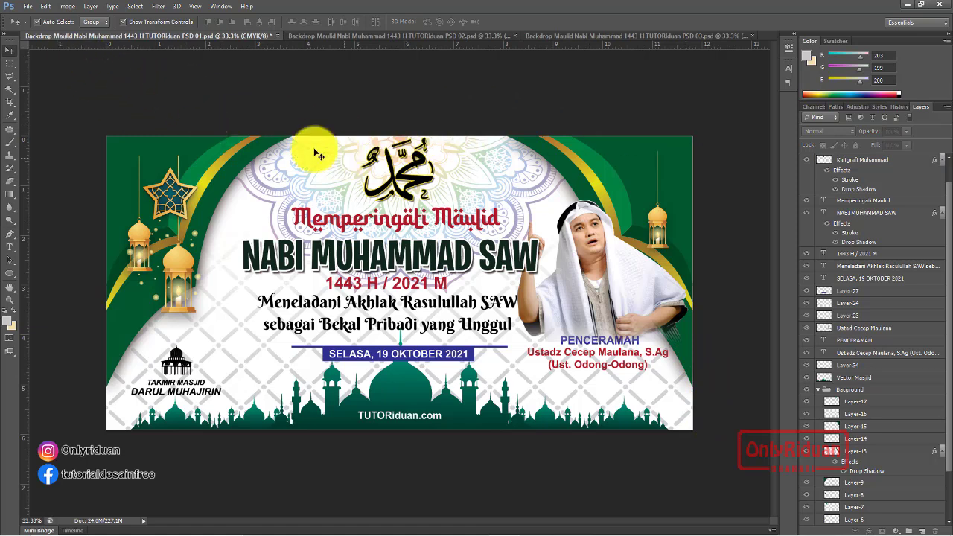
{"action": "left_click", "coordinate": [67, 6]}
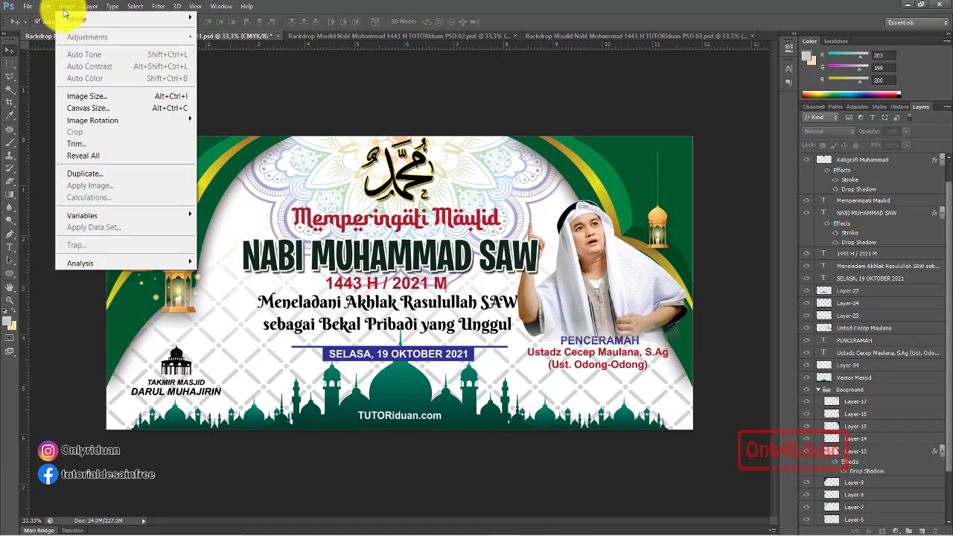
Step: Resize PSD 01 to 72 resolution and 600 cm wide with proportional height, then fit it on screen
{"action": "left_click", "coordinate": [67, 92]}
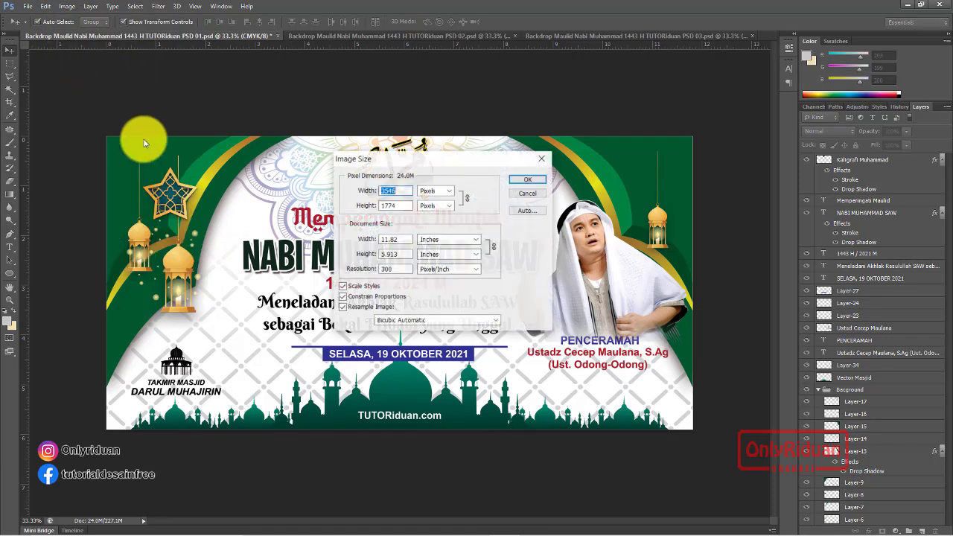
{"action": "double_click", "coordinate": [383, 268]}
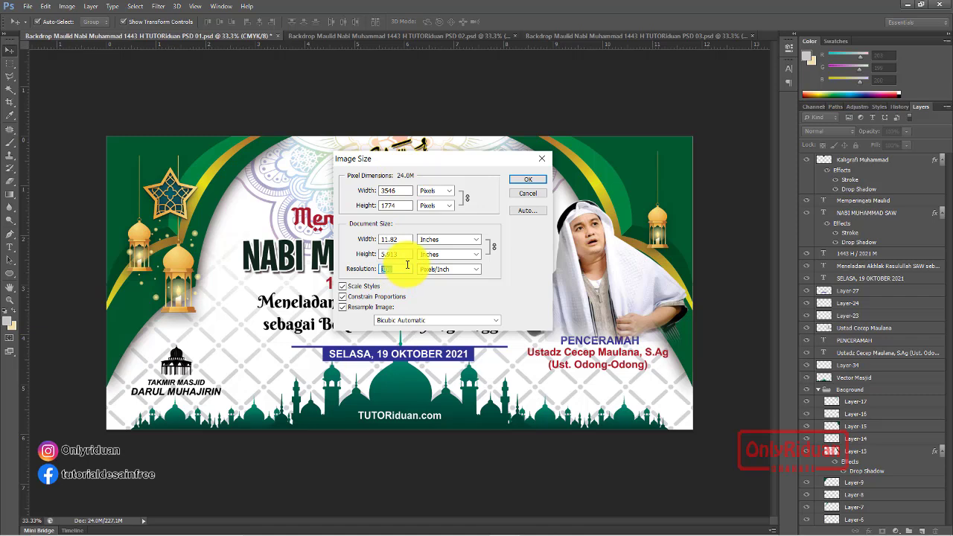
{"action": "type", "text": "72"}
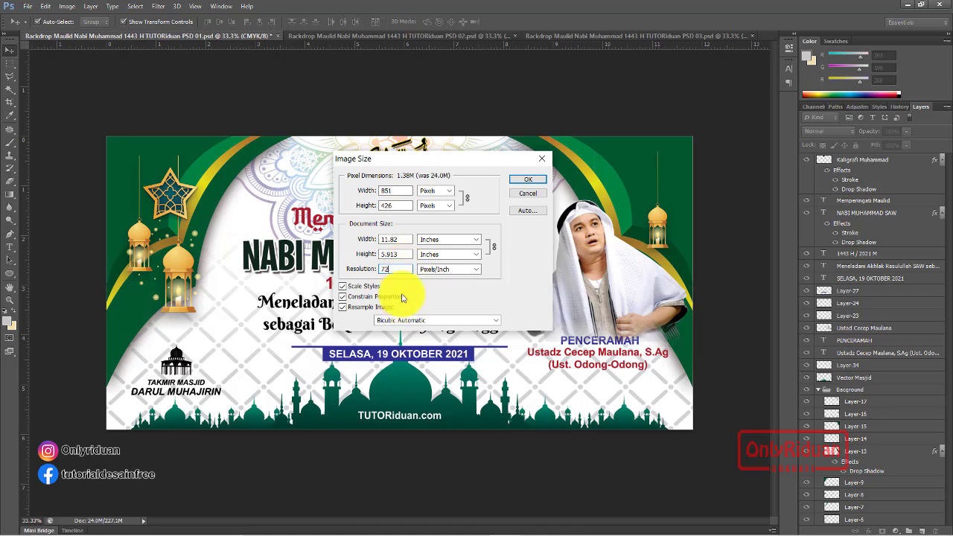
{"action": "left_click", "coordinate": [451, 241]}
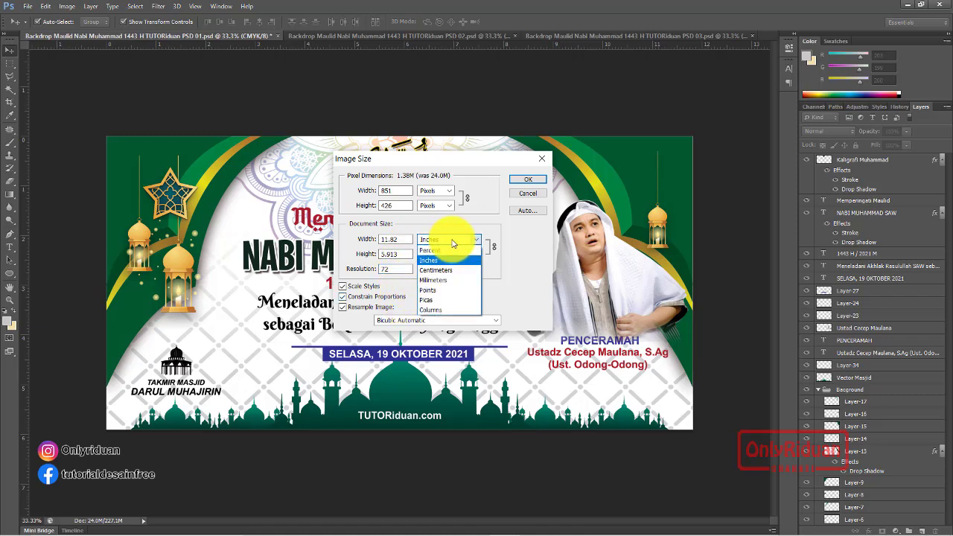
{"action": "left_click", "coordinate": [422, 267]}
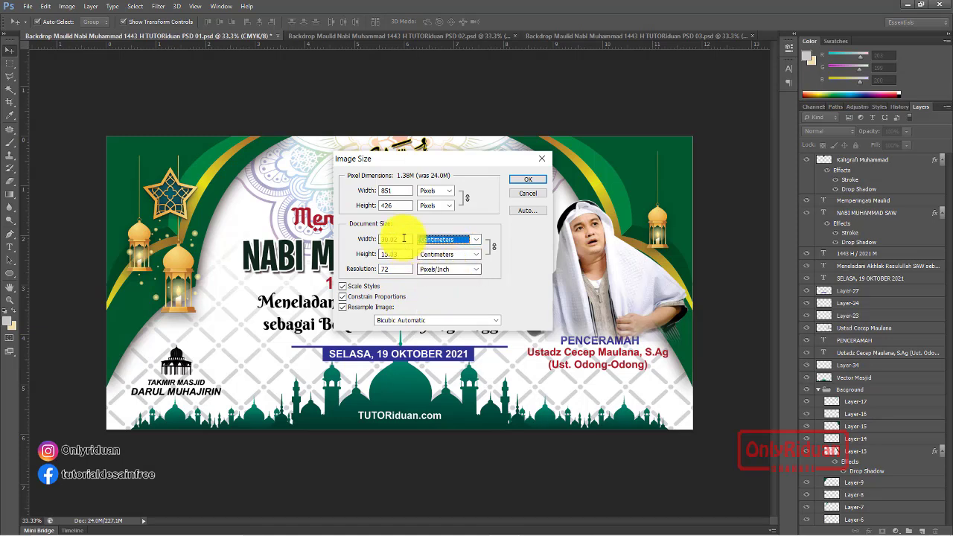
{"action": "double_click", "coordinate": [390, 239]}
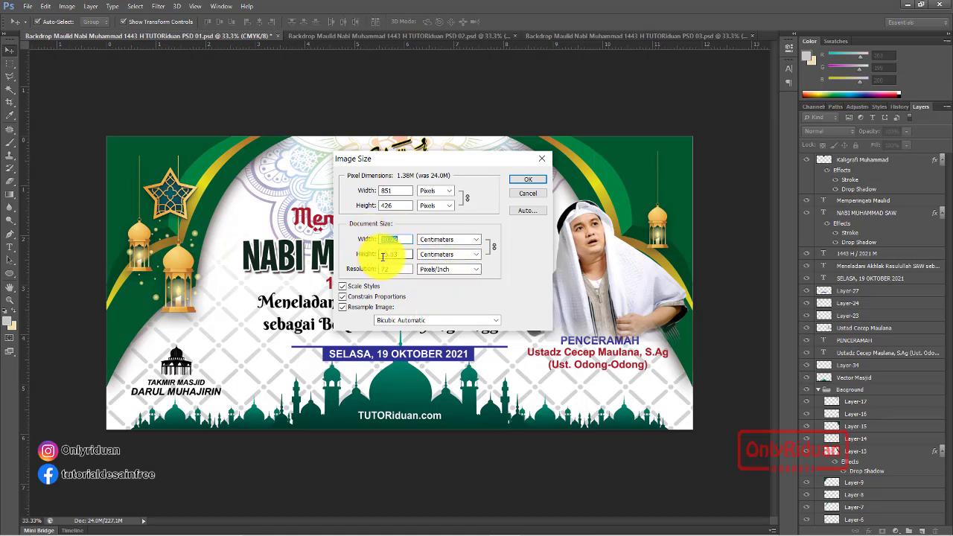
{"action": "type", "text": "600"}
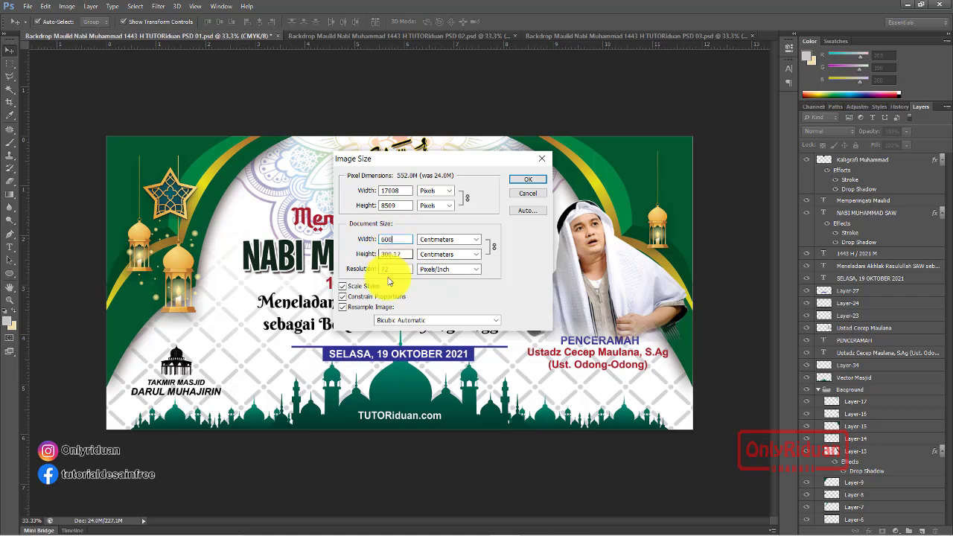
{"action": "left_click", "coordinate": [532, 182]}
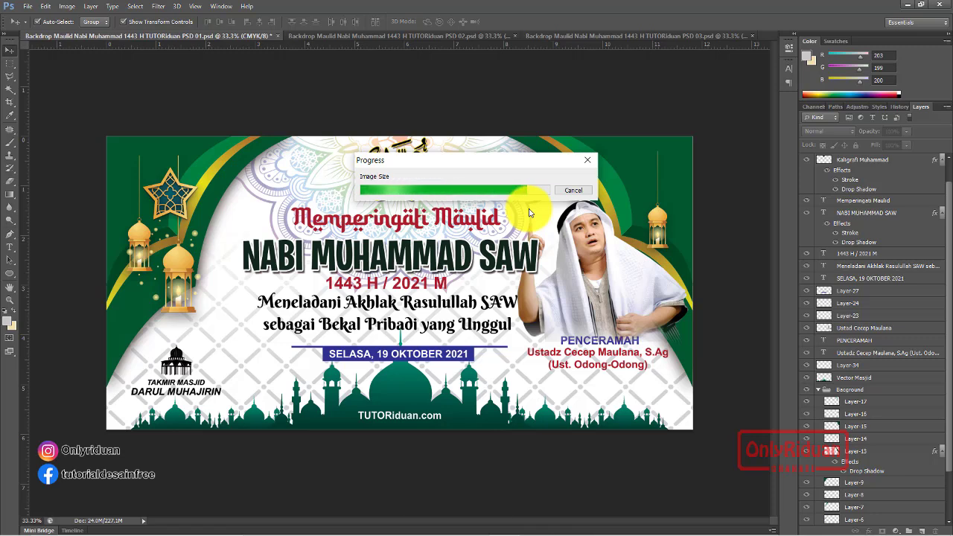
{"action": "key", "text": "ctrl+1"}
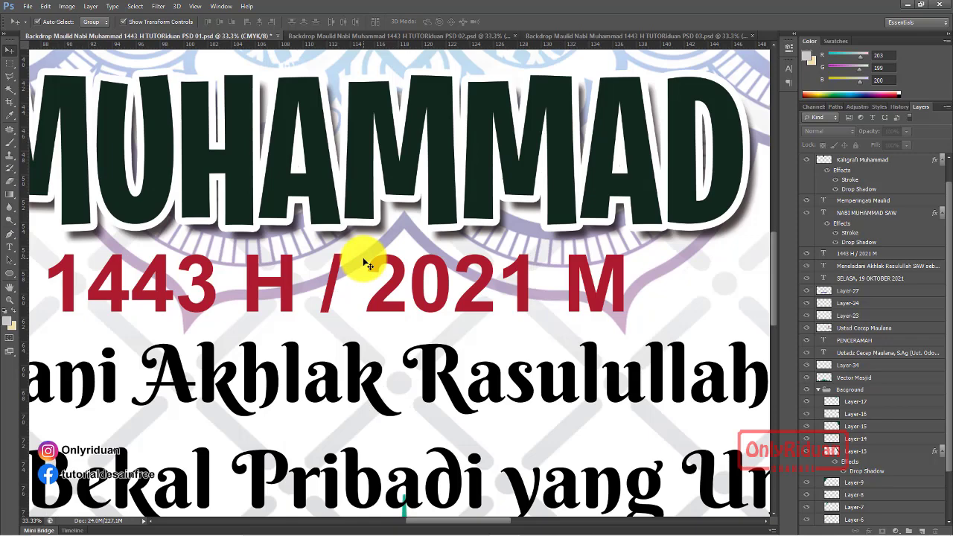
{"action": "key", "text": "ctrl+minus"}
{"action": "key", "text": "ctrl+minus"}
{"action": "key", "text": "ctrl+minus"}
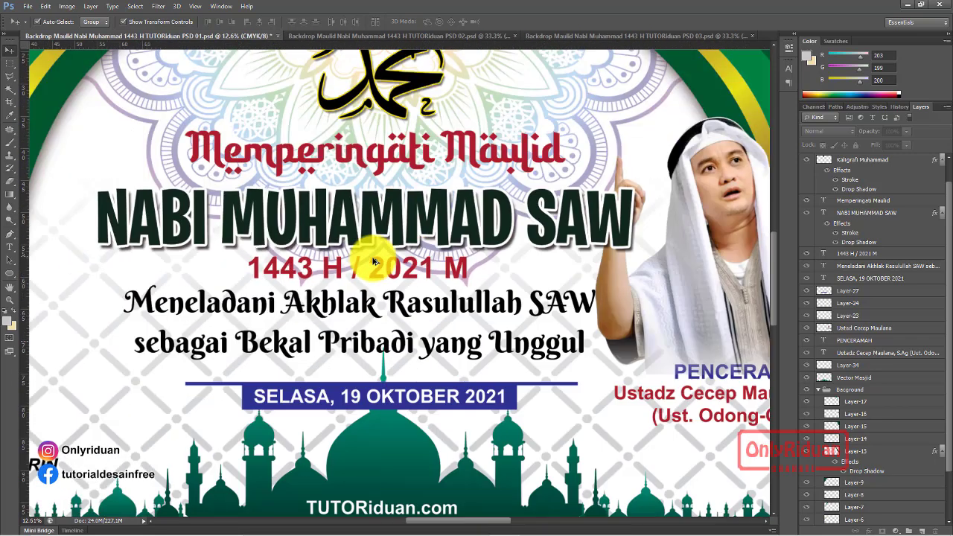
{"action": "key", "text": "ctrl+0"}
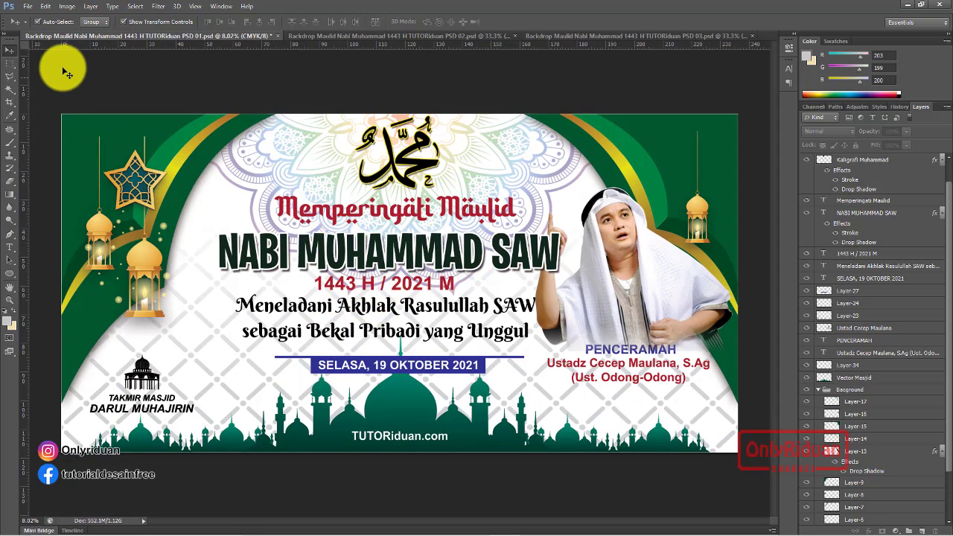
Step: Start a Save As into the CETAK folder with JPEG as the format
{"action": "left_click", "coordinate": [28, 7]}
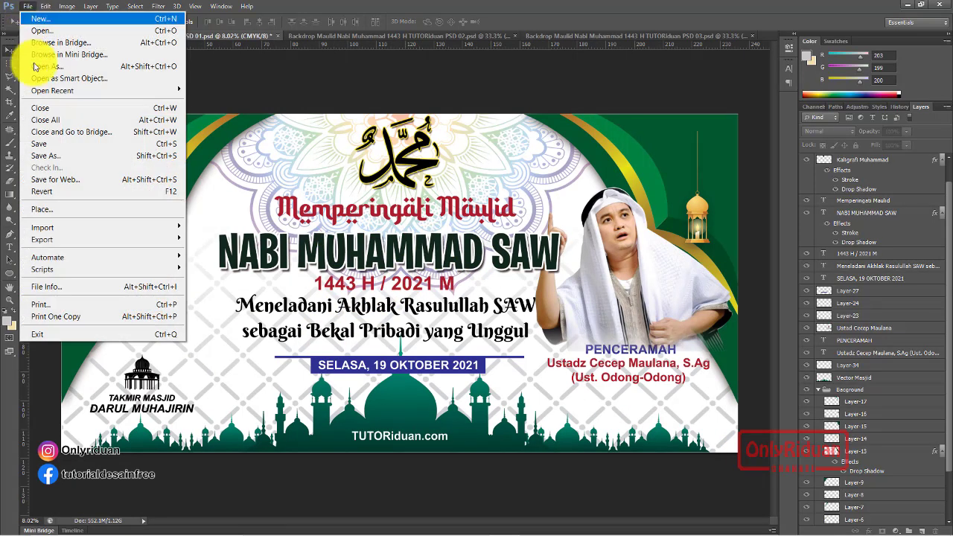
{"action": "left_click", "coordinate": [47, 155]}
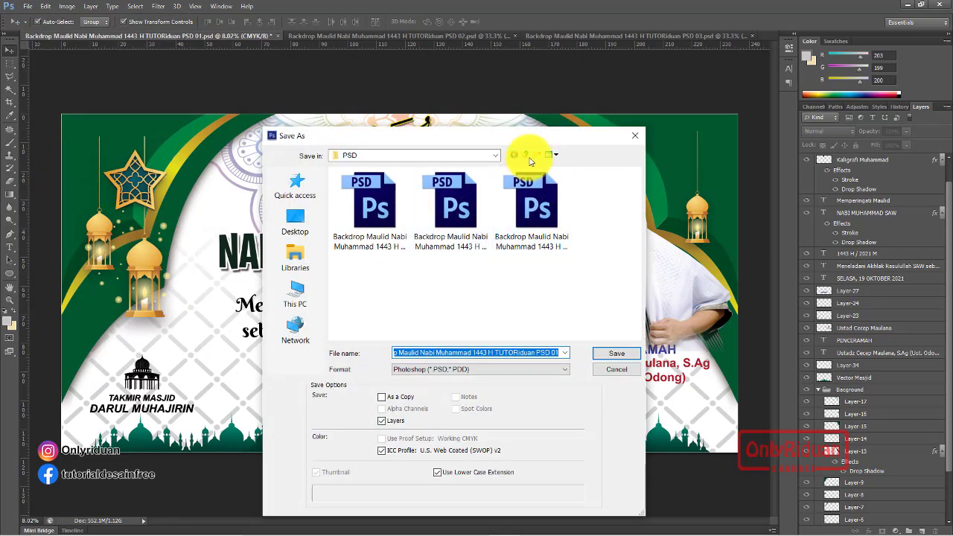
{"action": "left_click", "coordinate": [525, 154]}
{"action": "double_click", "coordinate": [365, 197]}
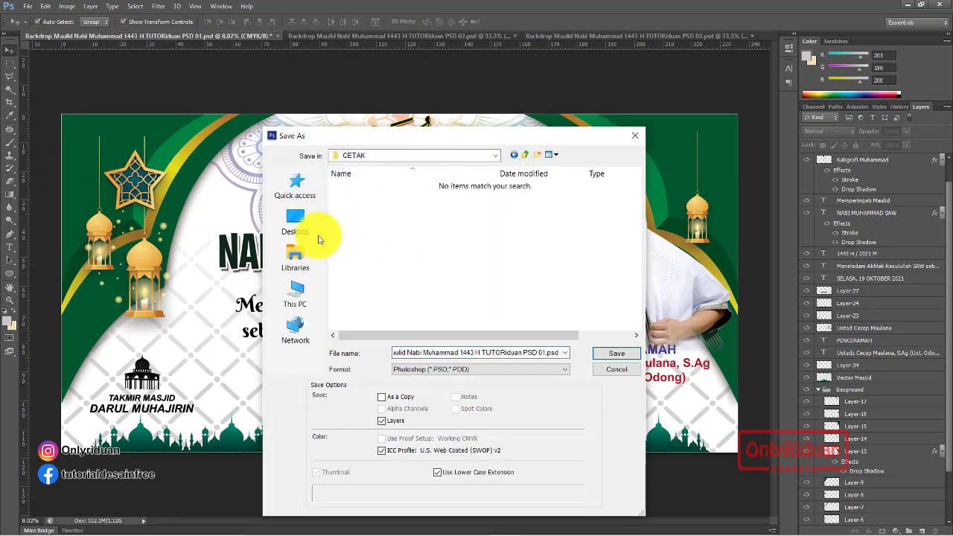
{"action": "left_click", "coordinate": [442, 370]}
{"action": "left_click", "coordinate": [484, 352]}
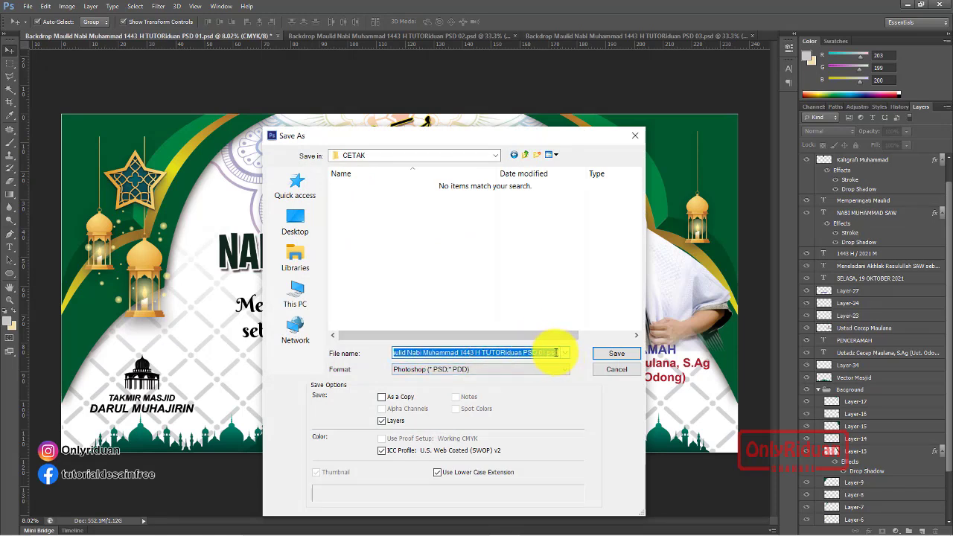
{"action": "left_click", "coordinate": [503, 370]}
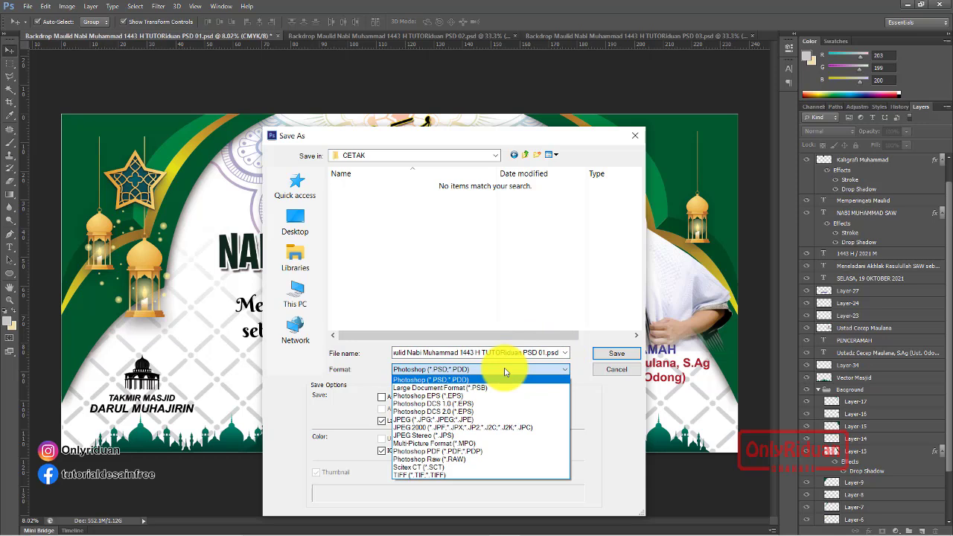
{"action": "left_click", "coordinate": [465, 423]}
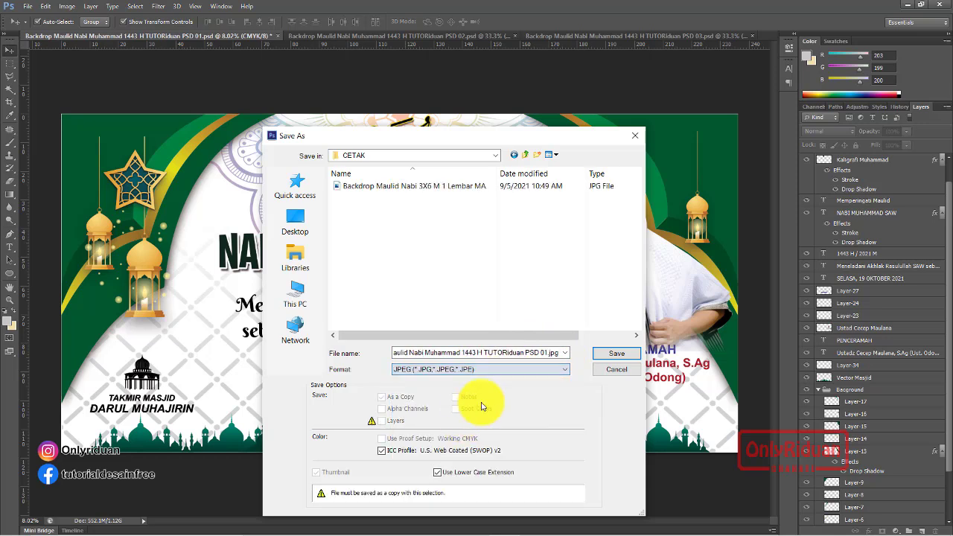
Step: Name the file Backdrop Maulid 3x6 M 1 Lembar MA Photoshop and save at Maximum quality 12
{"action": "left_click", "coordinate": [542, 353]}
{"action": "left_click", "coordinate": [556, 352]}
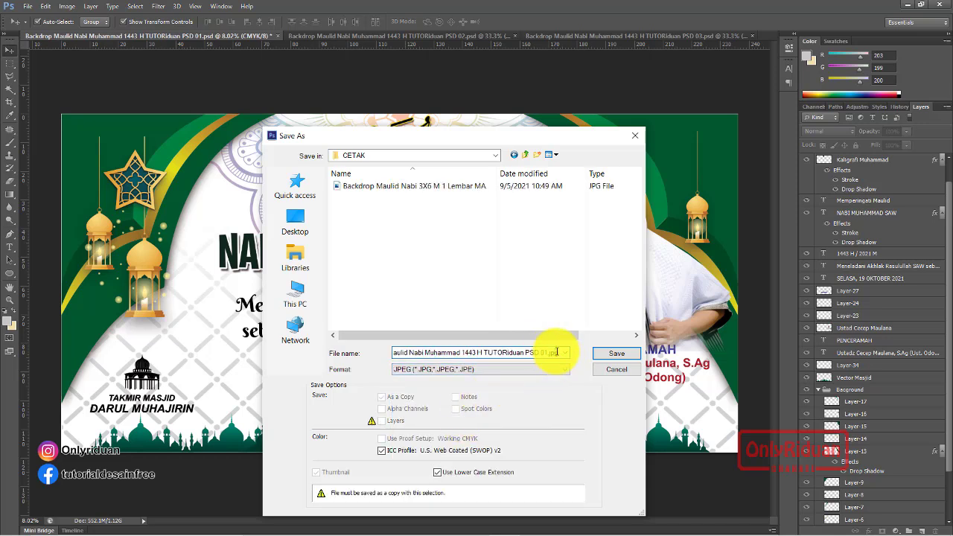
{"action": "left_click_drag", "start_coordinate": [558, 352], "coordinate": [445, 354]}
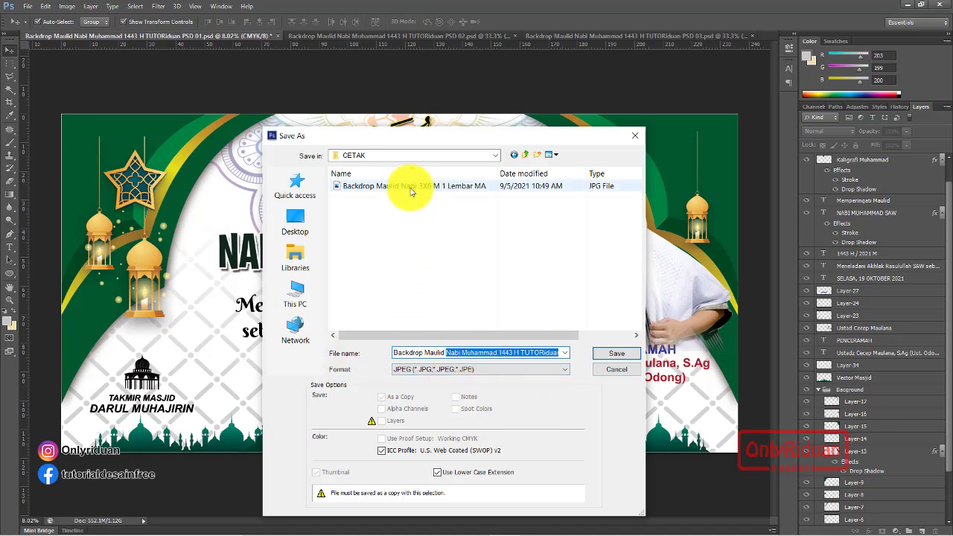
{"action": "type", "text": "3x6 M 1 Lembar MA Photoshop"}
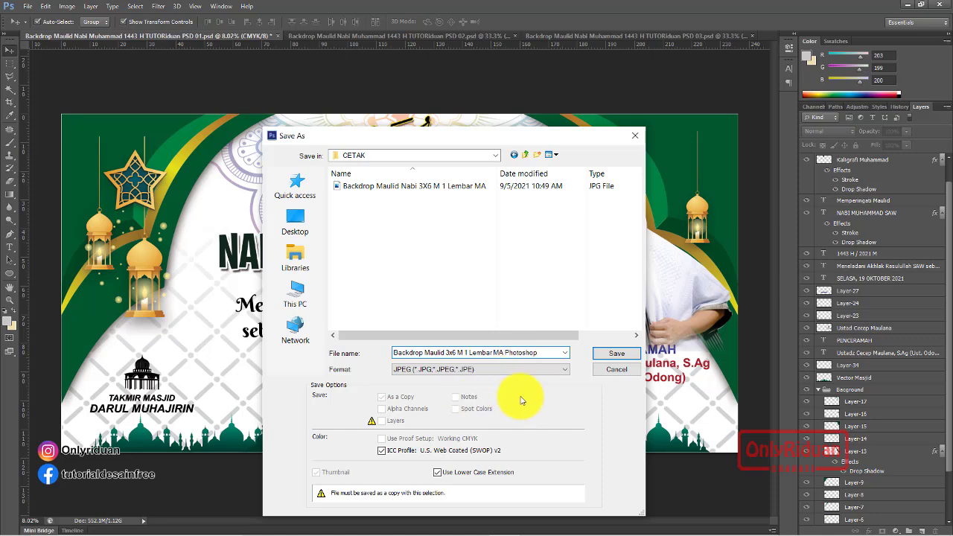
{"action": "left_click", "coordinate": [616, 354]}
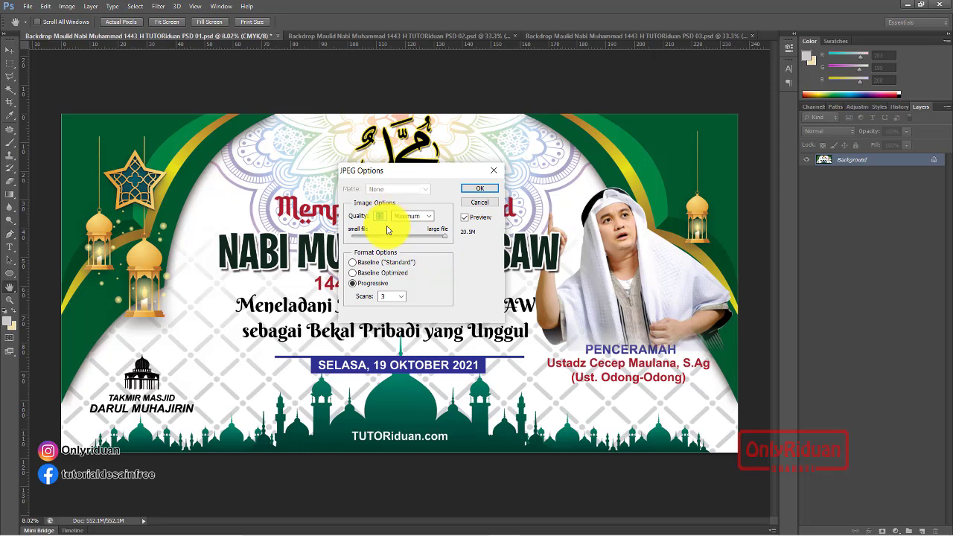
{"action": "left_click", "coordinate": [480, 188]}
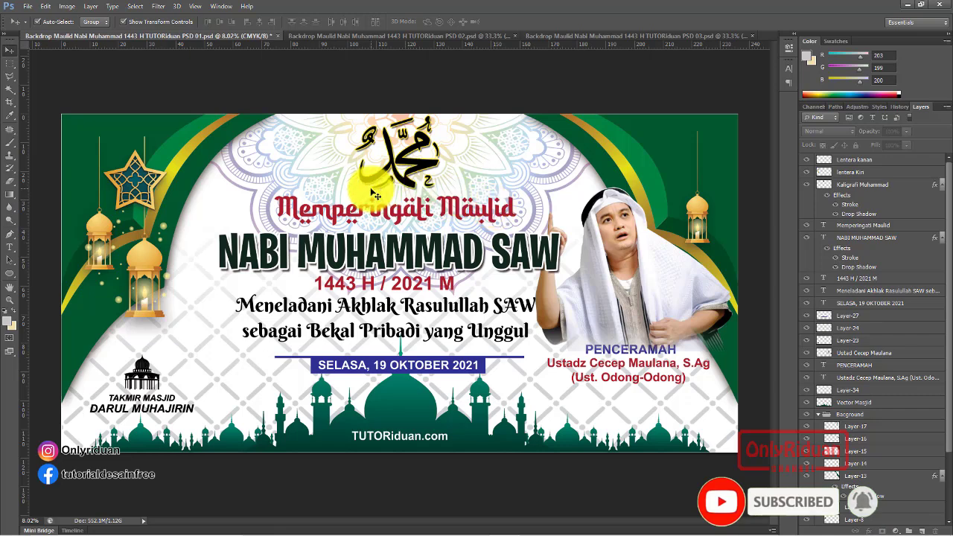
Step: Open CETAK in File Explorer, select both backdrop JPEGs to check their size, then return to Photoshop
{"action": "left_click", "coordinate": [319, 523]}
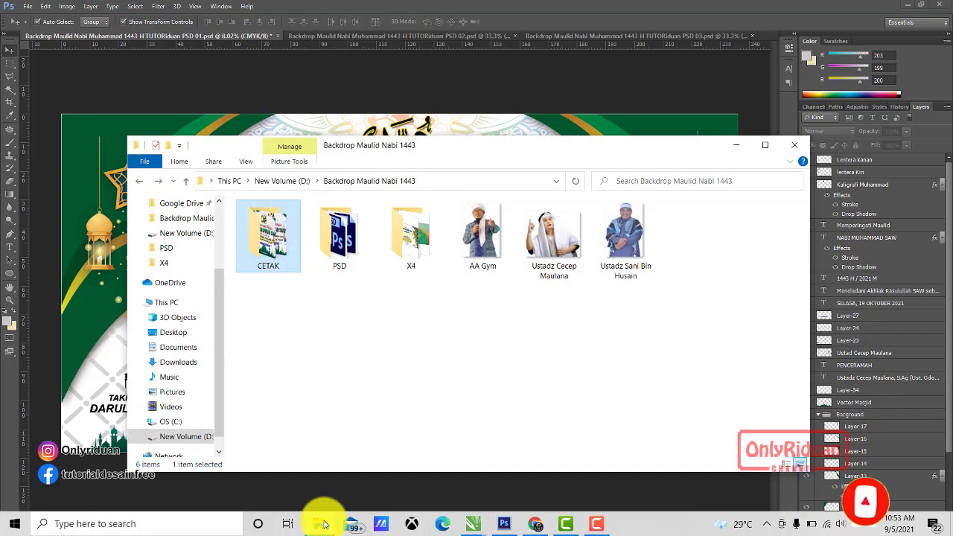
{"action": "left_click", "coordinate": [279, 258]}
{"action": "double_click", "coordinate": [280, 258]}
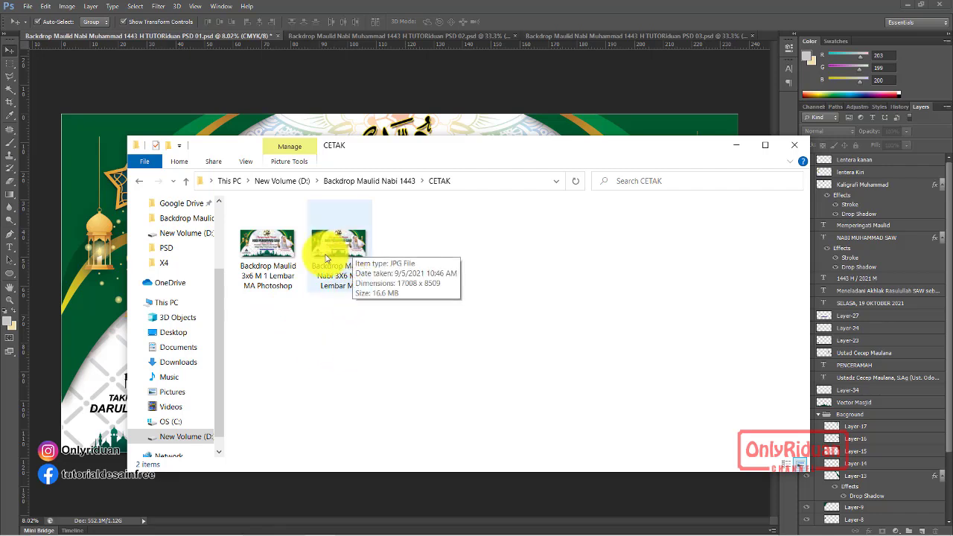
{"action": "left_click_drag", "start_coordinate": [381, 308], "coordinate": [260, 245]}
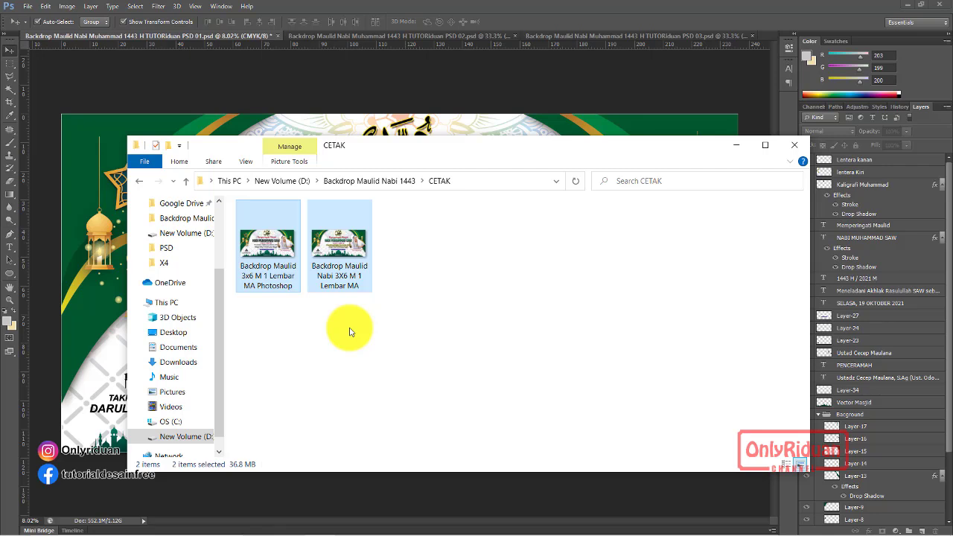
{"action": "left_click", "coordinate": [368, 94]}
Step: View the PSD 02 and PSD 03 banners, go back to PSD 01, then minimize Photoshop
{"action": "left_click", "coordinate": [385, 34]}
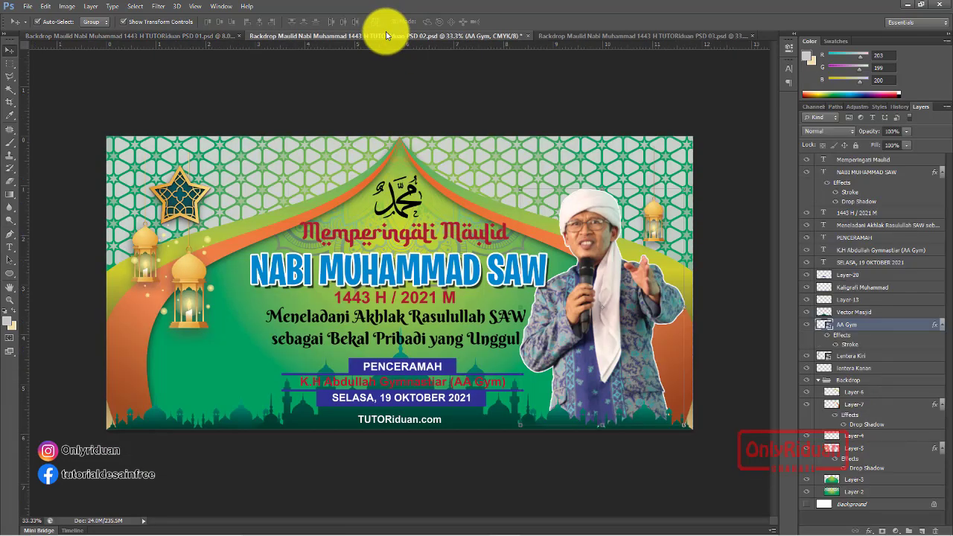
{"action": "left_click", "coordinate": [594, 37]}
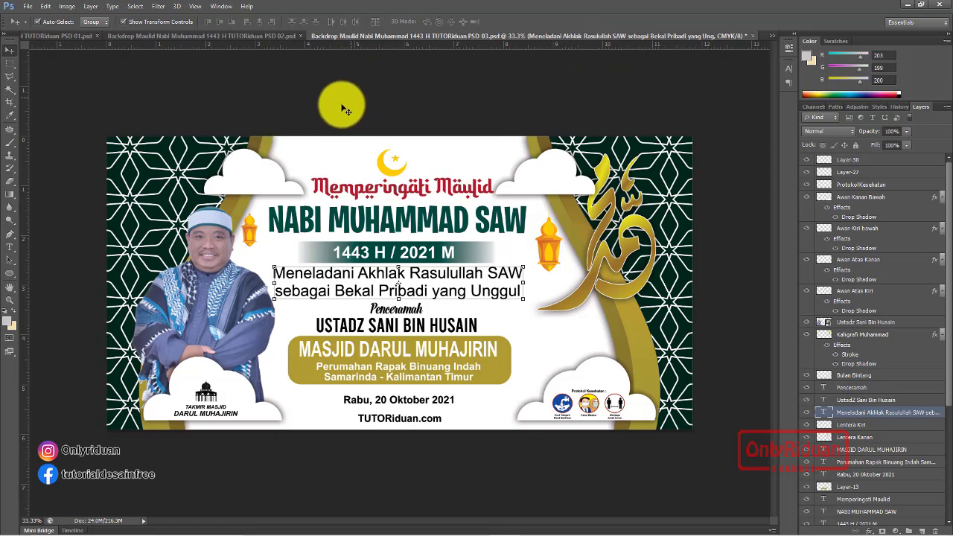
{"action": "left_click", "coordinate": [59, 35]}
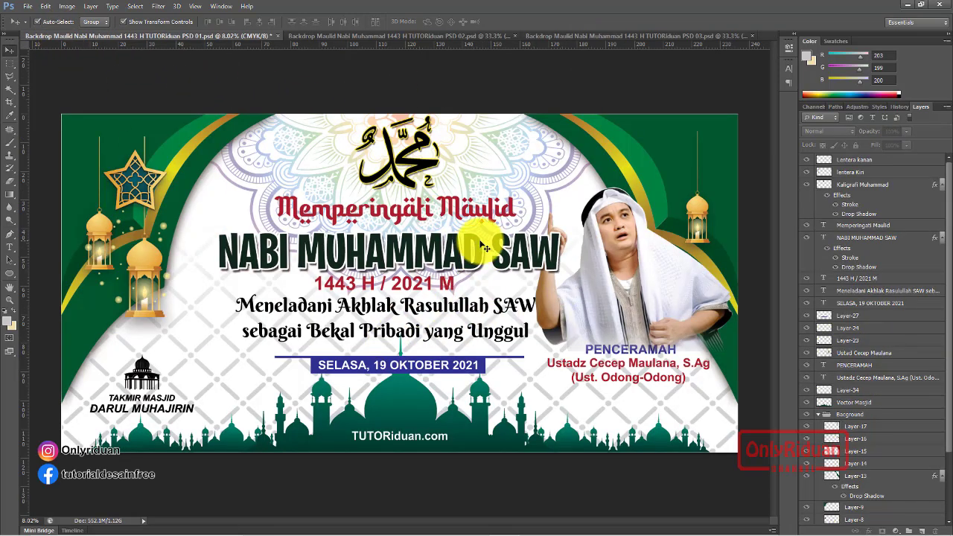
{"action": "left_click", "coordinate": [905, 4]}
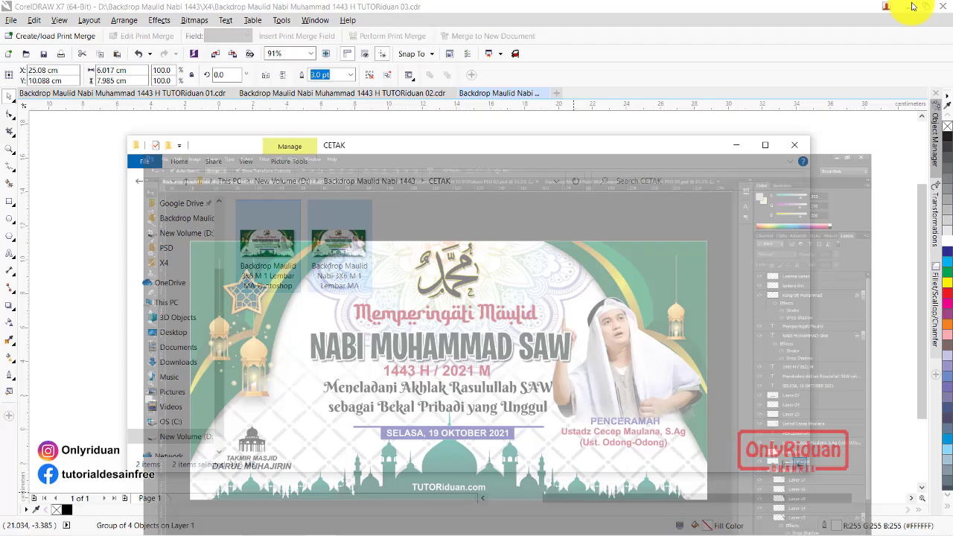